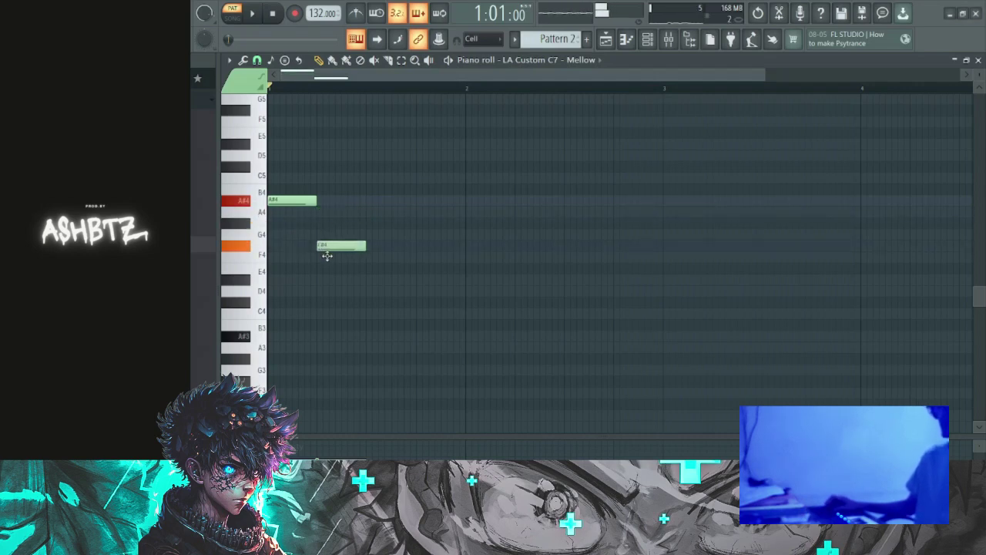
- Try F4 and F#4 notes after the opening A#4 note and play the phrase back
{"action": "left_click_drag", "start_coordinate": [355, 262], "coordinate": [325, 257]}
{"action": "key", "text": "space"}
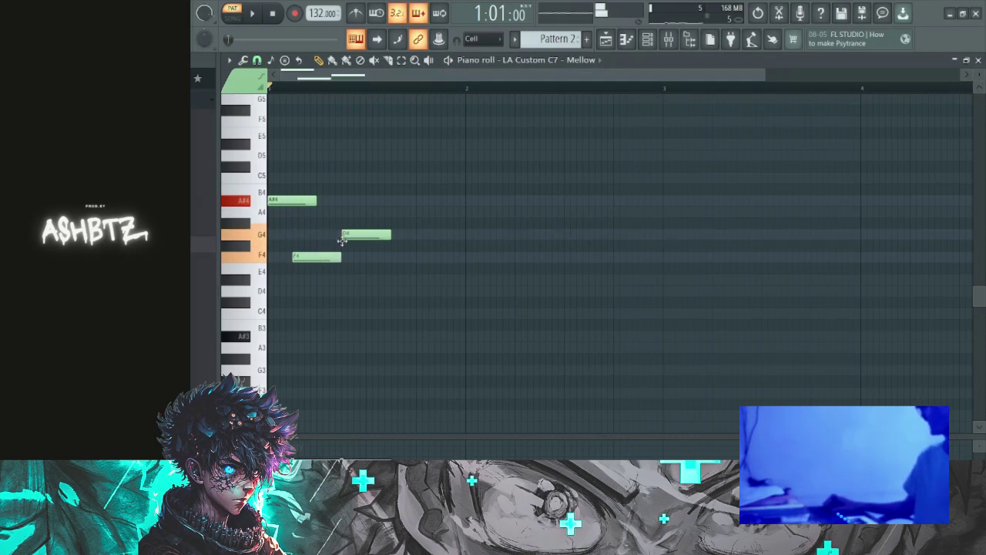
{"action": "key", "text": "space"}
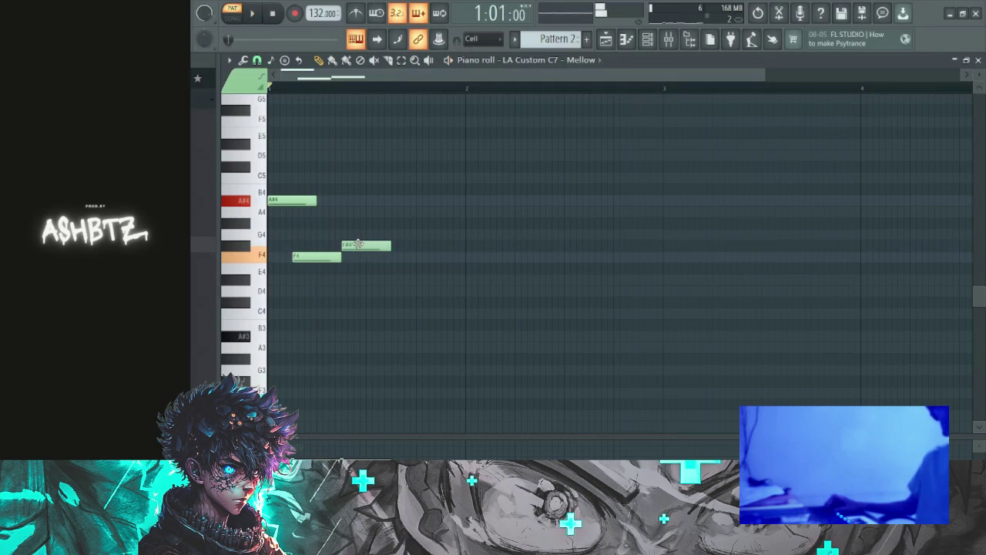
{"action": "key", "text": "space"}
{"action": "key", "text": "space"}
{"action": "left_click_drag", "start_coordinate": [363, 245], "coordinate": [347, 245]}
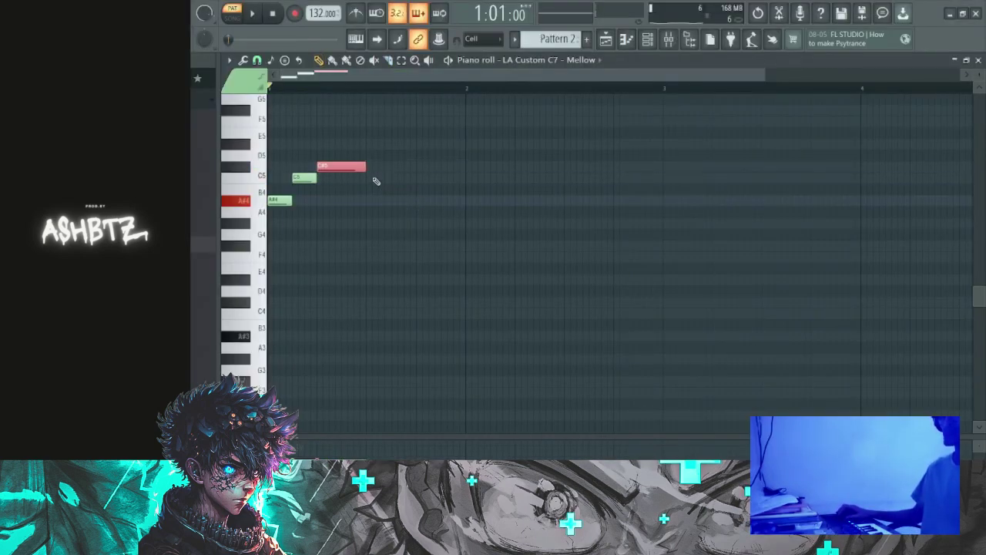
- Shorten the C#5 note to match the A#4 and C5 notes and add an equal C5 after it
{"action": "key", "text": "space"}
{"action": "key", "text": "space"}
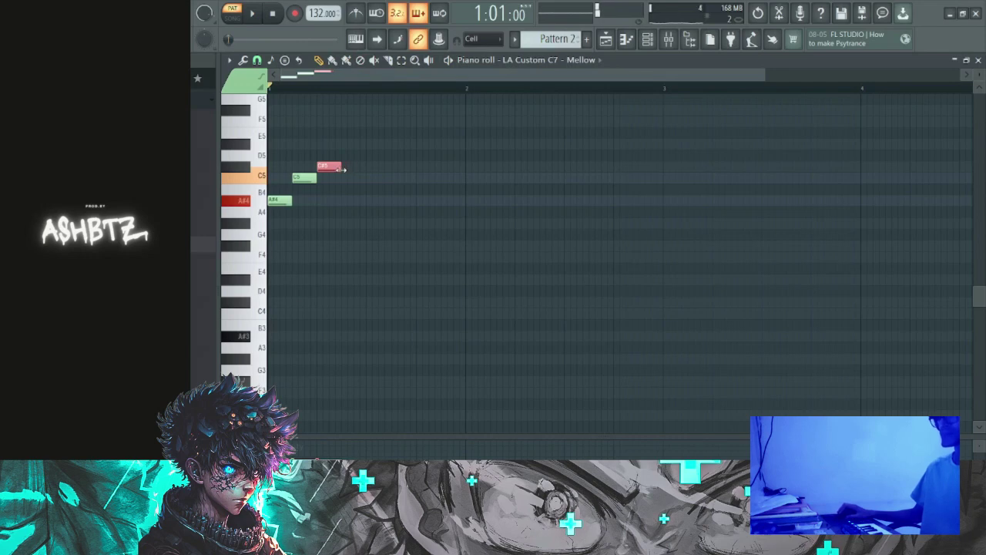
{"action": "key", "text": "space"}
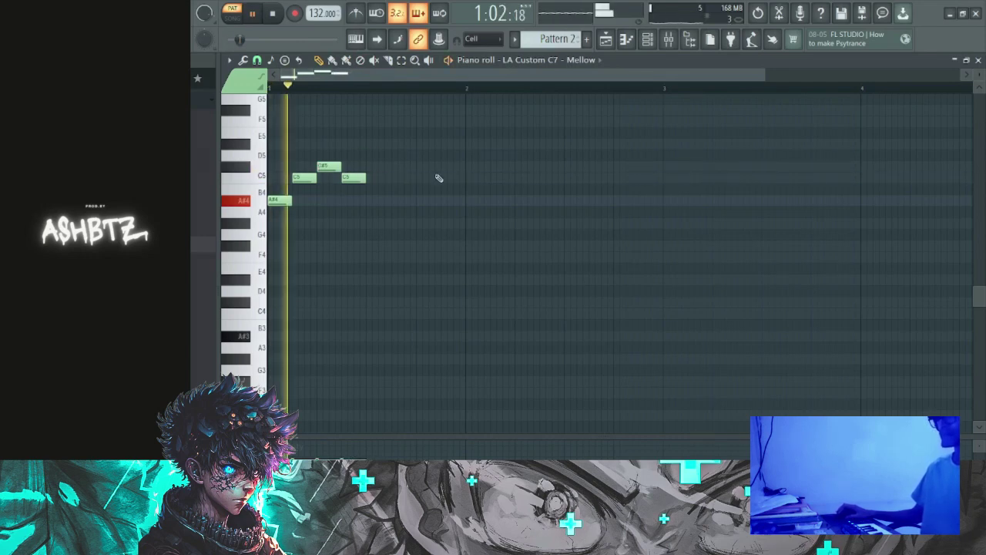
- Repeat the four-note A#4, C5, C#5, C5 phrase until it fills four bars
{"action": "key", "text": "ctrl+b"}
{"action": "key", "text": "ctrl+b"}
{"action": "key", "text": "ctrl+b"}
{"action": "scroll", "coordinate": [385, 202], "scroll_direction": "down", "scroll_amount": 2}
{"action": "scroll", "coordinate": [386, 201], "scroll_direction": "down", "scroll_amount": 1}
{"action": "key", "text": "ctrl+b"}
{"action": "key", "text": "ctrl+b"}
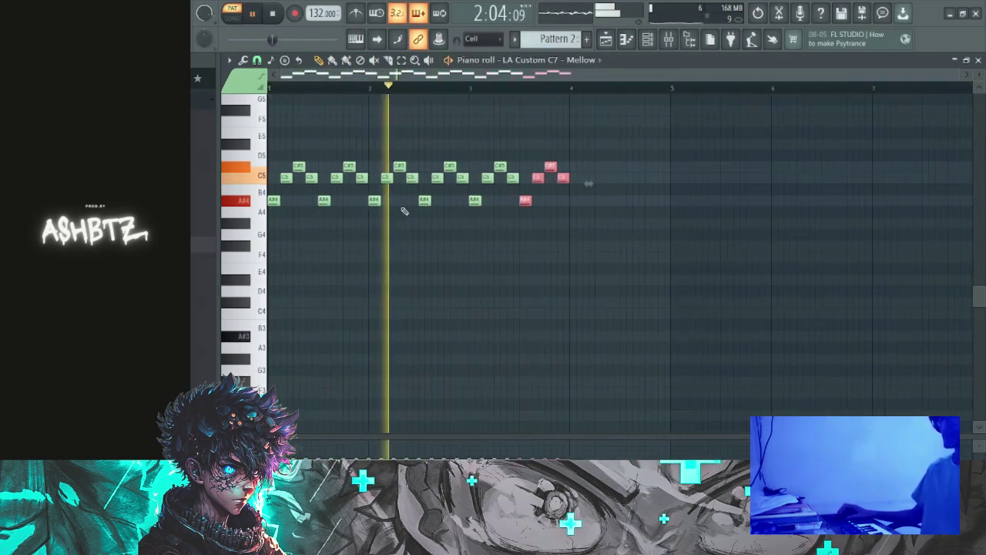
{"action": "key", "text": "ctrl+b"}
{"action": "key", "text": "ctrl+b"}
{"action": "left_click_drag", "start_coordinate": [710, 128], "coordinate": [578, 193]}
- Try layering a copy of the whole melody one octave higher, and also one octave below the original
{"action": "key", "text": "ctrl+a"}
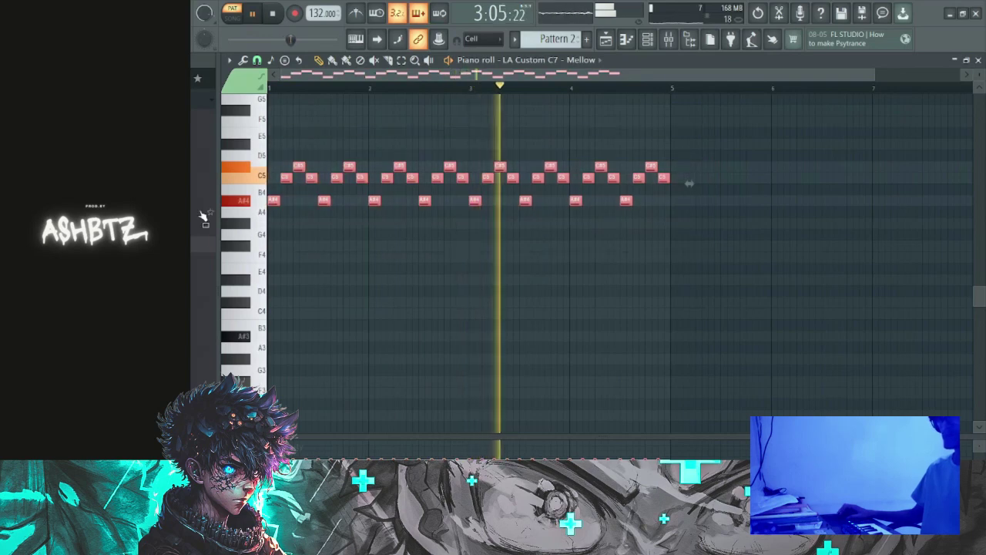
{"action": "key", "text": "ctrl+c"}
{"action": "key", "text": "ctrl+v"}
{"action": "key", "text": "ctrl+Up"}
{"action": "scroll", "coordinate": [251, 202], "scroll_direction": "up", "scroll_amount": 2}
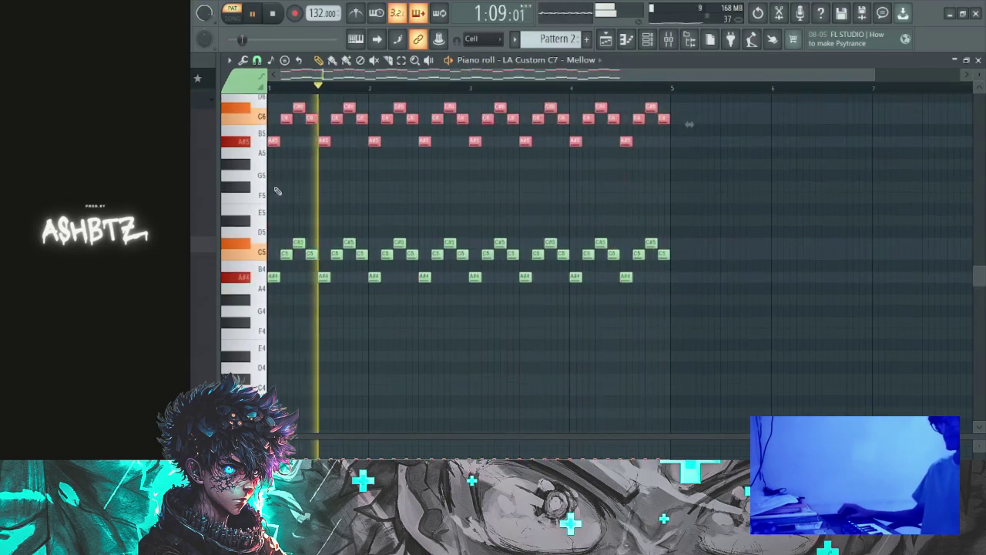
{"action": "key", "text": "ctrl+Down"}
{"action": "key", "text": "ctrl+Down"}
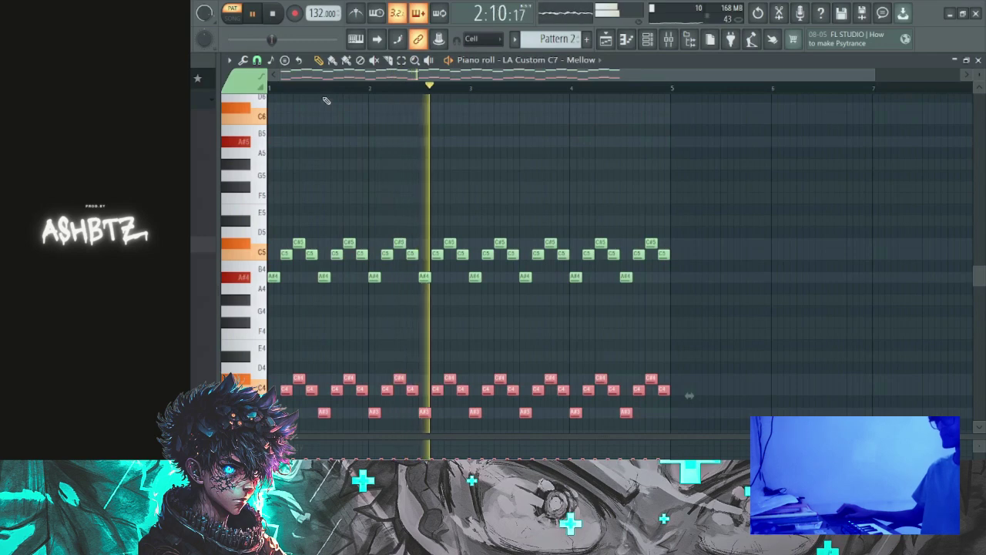
- Add a long F#4 in bar 1 and an F4 across bar 3 under the melody, and duplicate all four bars
{"action": "scroll", "coordinate": [325, 99], "scroll_direction": "down", "scroll_amount": 2}
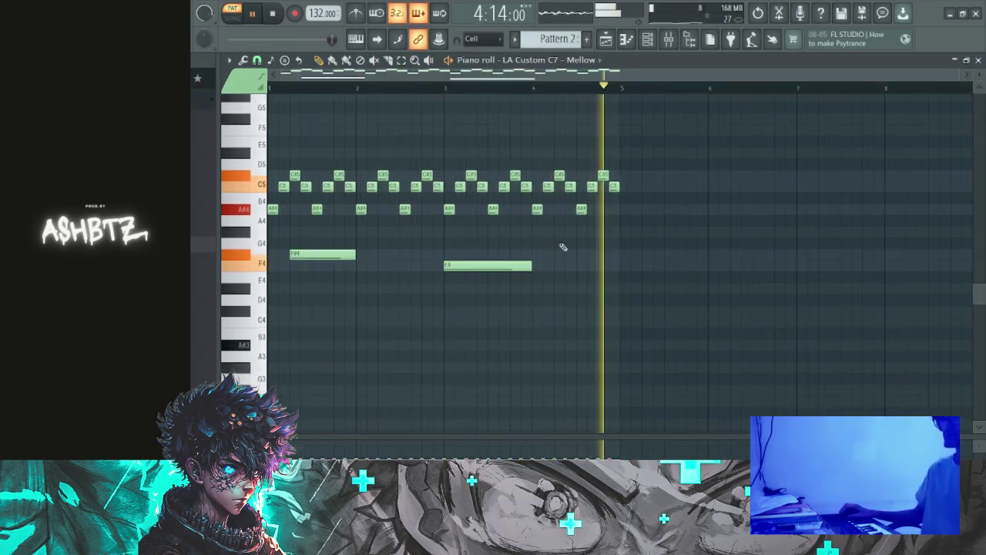
{"action": "key", "text": "ctrl+b"}
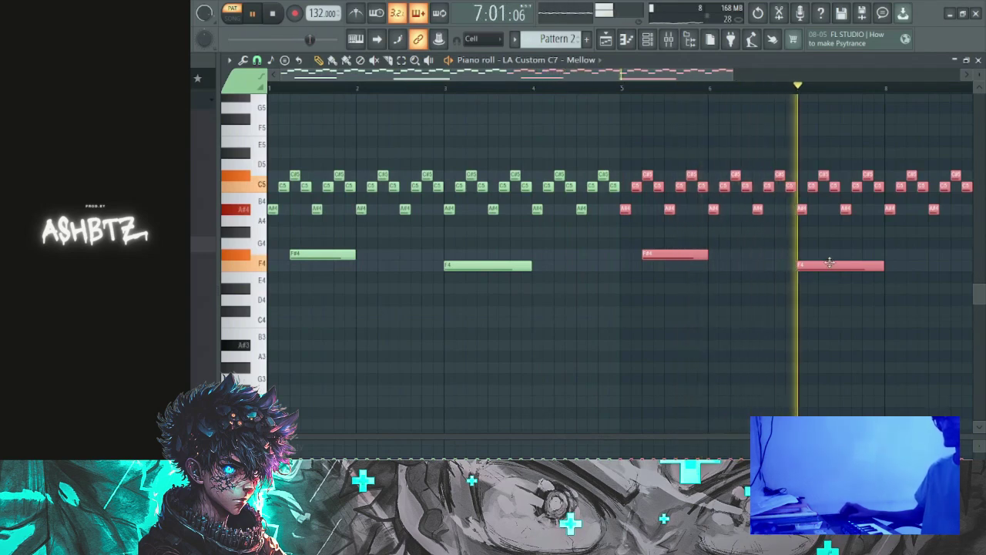
{"action": "left_click", "coordinate": [420, 311]}
{"action": "right_click", "coordinate": [419, 312]}
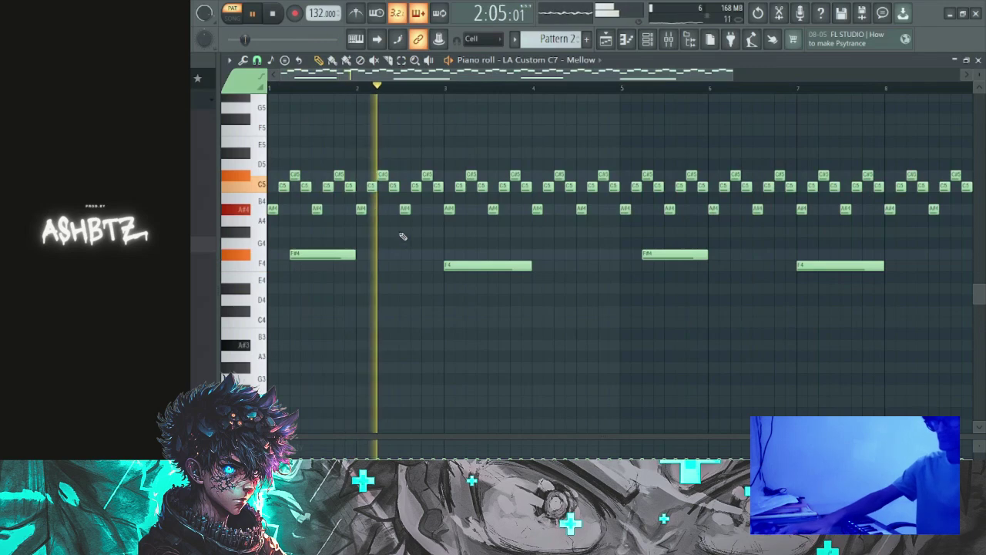
- Place an F#5 note above the melody on beat 3 of bar 2 and play it back
{"action": "key", "text": "space"}
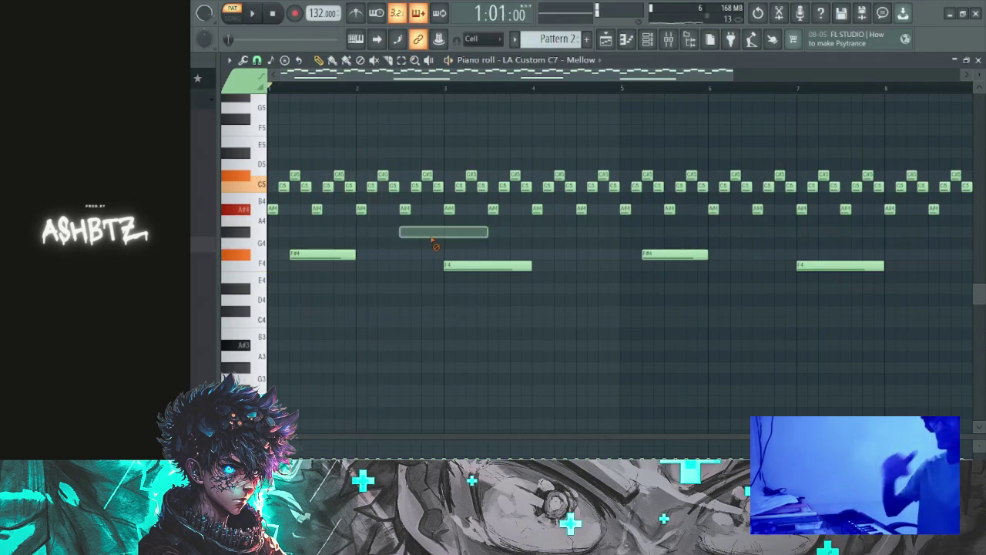
{"action": "scroll", "coordinate": [412, 140], "scroll_direction": "up", "scroll_amount": 3}
{"action": "left_click_drag", "start_coordinate": [403, 165], "coordinate": [397, 189]}
{"action": "key", "text": "space"}
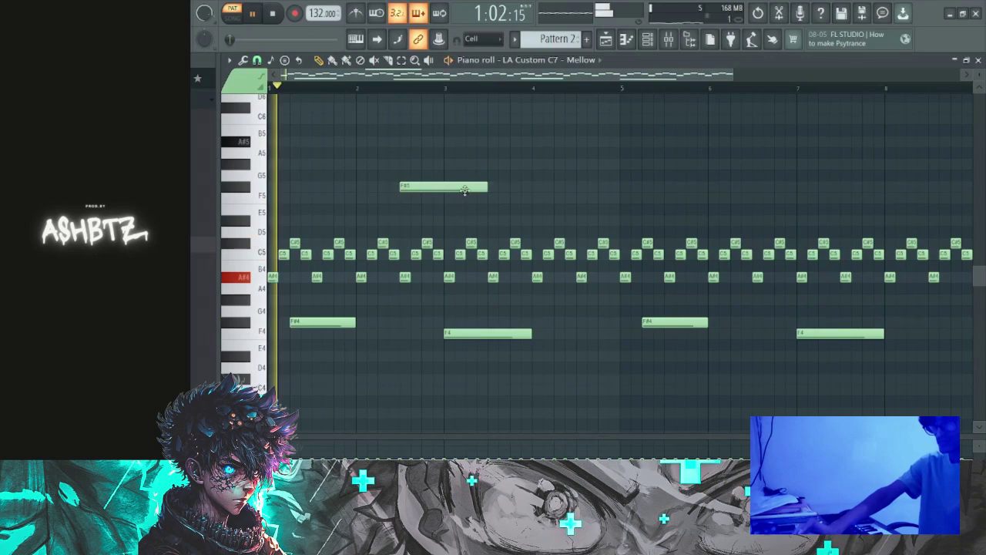
- Try shortening the F#5 note and adding an F5 note directly after it
{"action": "scroll", "coordinate": [465, 190], "scroll_direction": "up", "scroll_amount": 2}
{"action": "left_click_drag", "start_coordinate": [499, 187], "coordinate": [407, 189]}
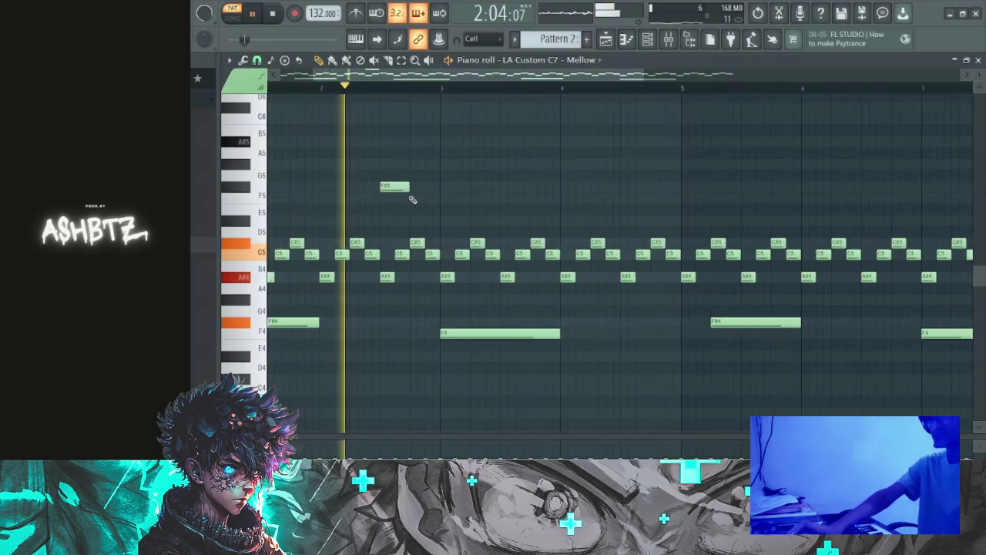
{"action": "left_click", "coordinate": [412, 198]}
{"action": "scroll", "coordinate": [509, 190], "scroll_direction": "down", "scroll_amount": 3}
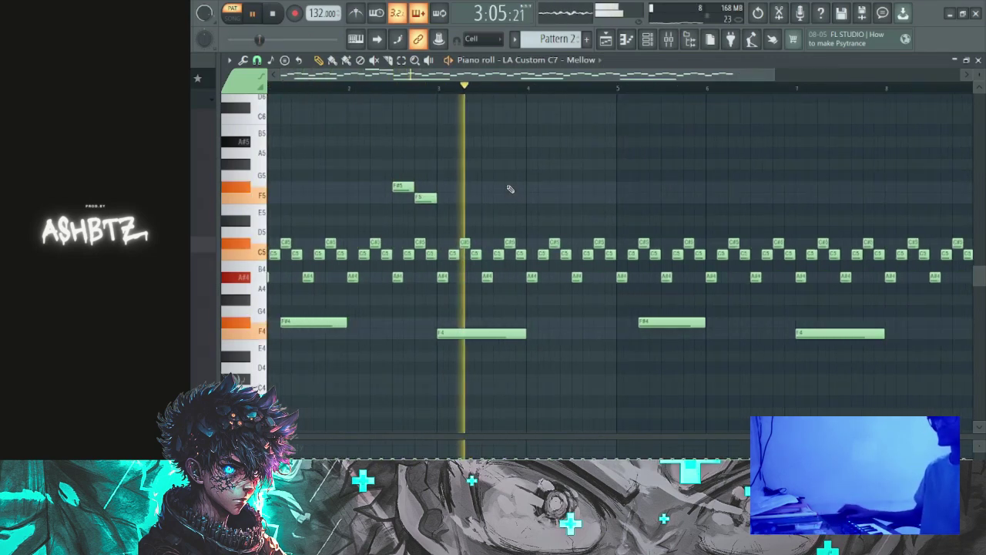
{"action": "right_click", "coordinate": [405, 198]}
- Extend the F#5 note to the start of bar 4 and lower it by one octave
{"action": "left_click_drag", "start_coordinate": [392, 186], "coordinate": [482, 181]}
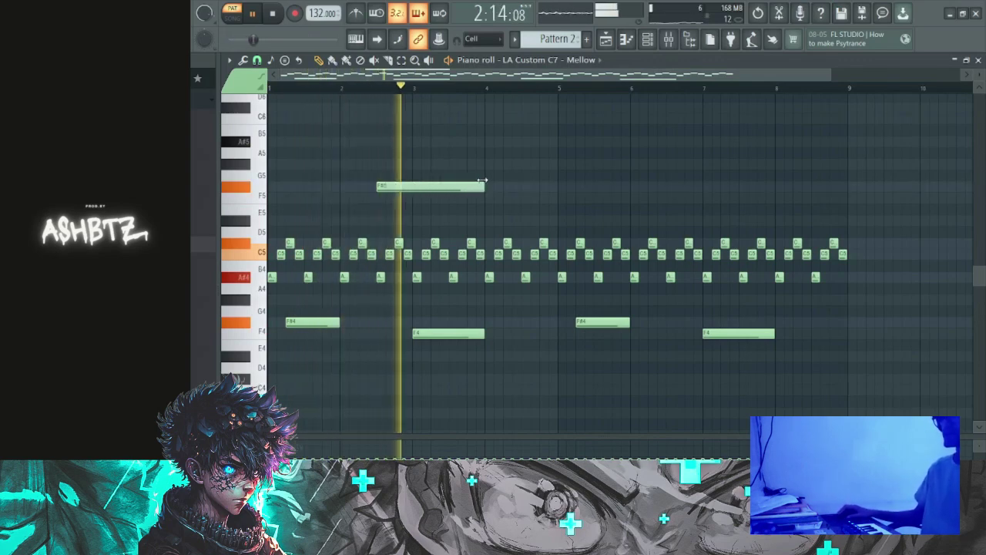
{"action": "key", "text": "space"}
{"action": "key", "text": "space"}
{"action": "left_click", "coordinate": [465, 188], "text": "ctrl"}
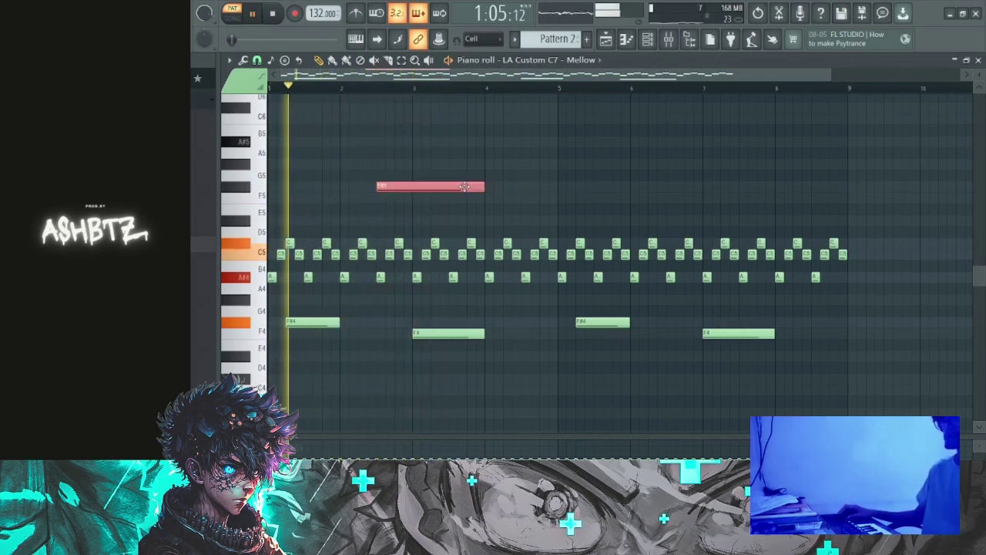
{"action": "key", "text": "ctrl+Down"}
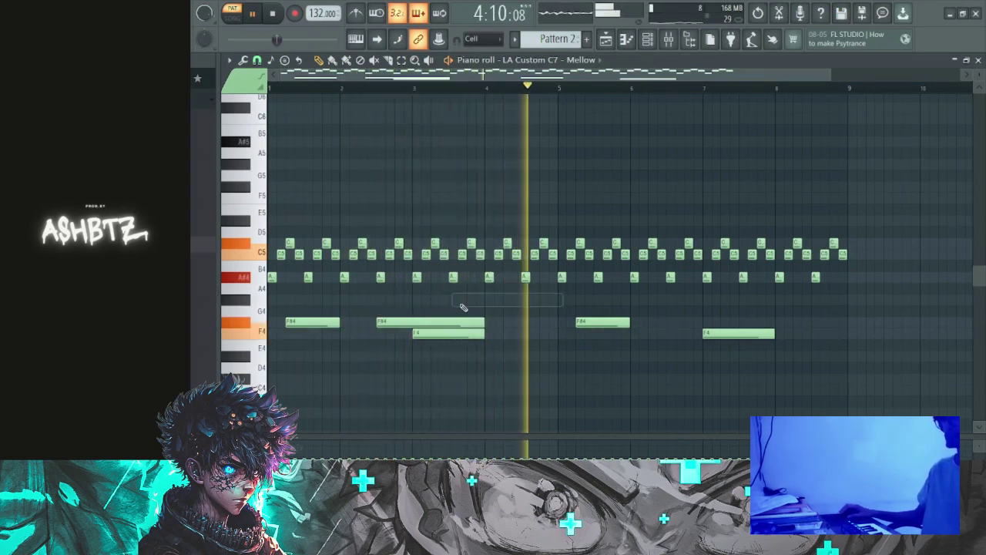
- Discard the lengths of the overlapping F#4 and F4 notes in bars 2 and 3
{"action": "left_click_drag", "start_coordinate": [462, 319], "coordinate": [405, 407], "text": "ctrl"}
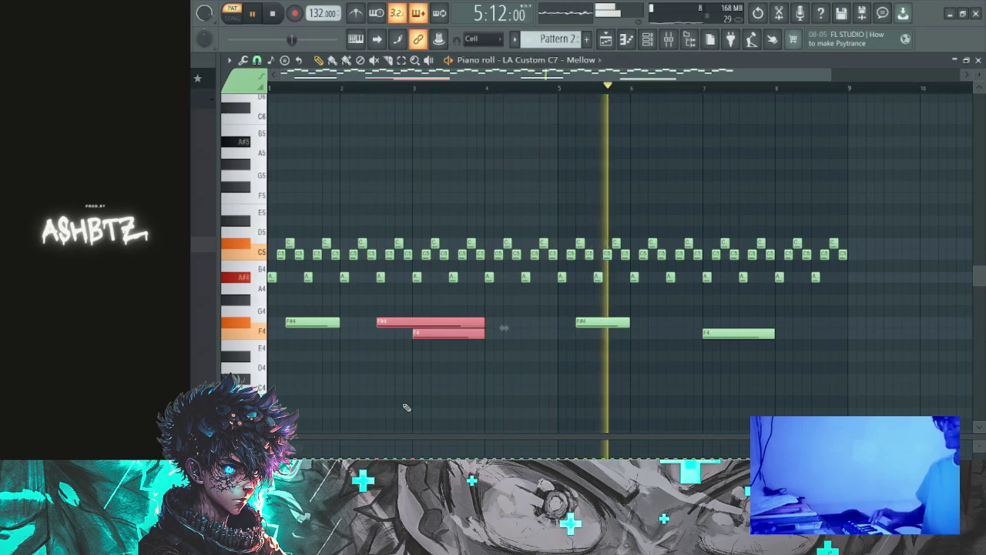
{"action": "key", "text": "shift+d"}
{"action": "key", "text": "ctrl+z"}
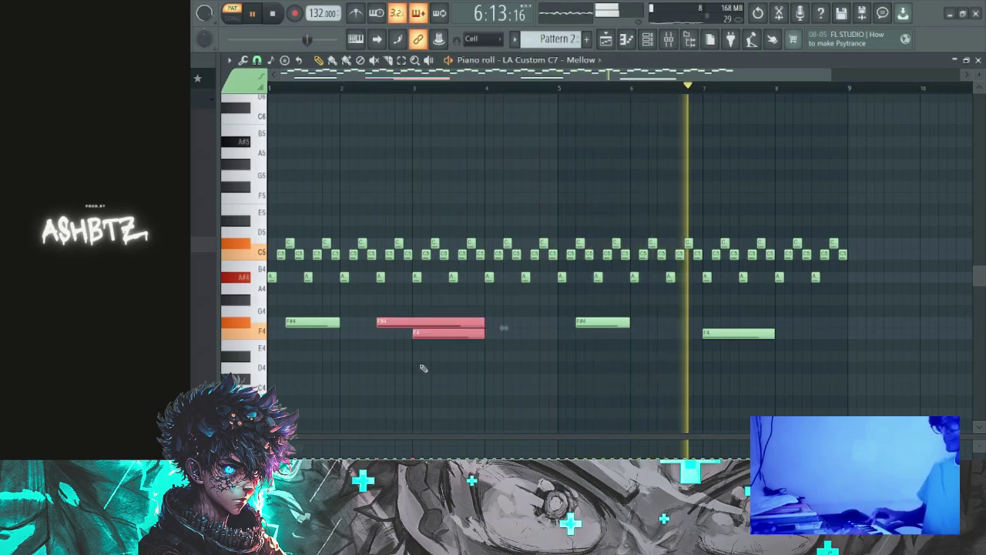
{"action": "left_click_drag", "start_coordinate": [477, 300], "coordinate": [465, 351], "text": "ctrl"}
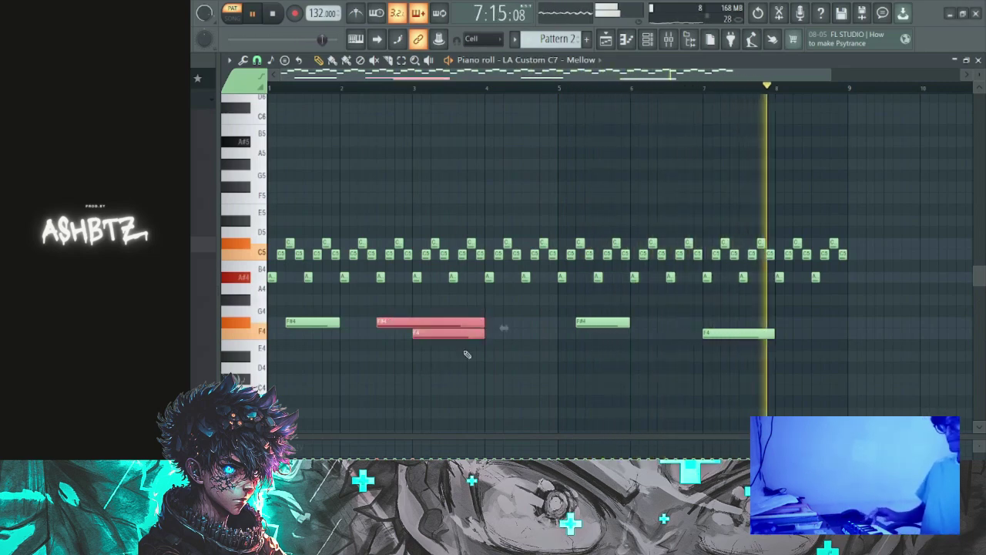
{"action": "key", "text": "shift+d"}
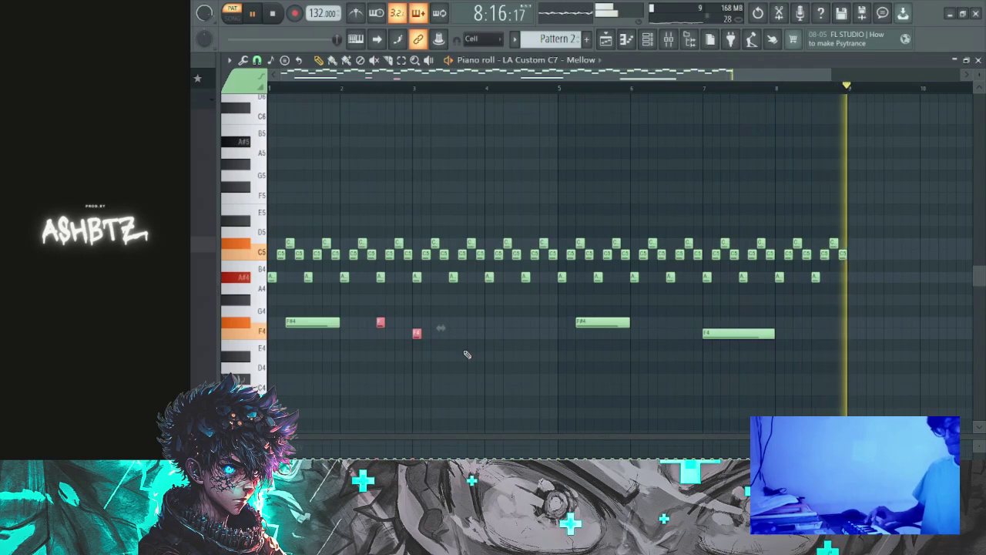
{"action": "left_click", "coordinate": [494, 354]}
{"action": "right_click", "coordinate": [496, 355]}
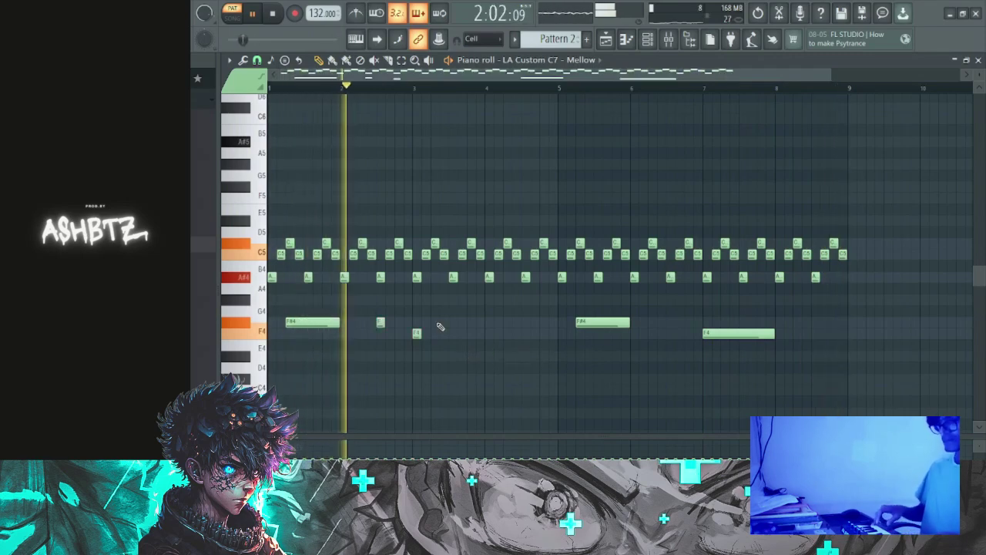
- Lengthen the short F4 note at the start of bar 3 to about half a bar
{"action": "left_click_drag", "start_coordinate": [421, 334], "coordinate": [450, 335]}
{"action": "left_click", "coordinate": [500, 333]}
{"action": "right_click", "coordinate": [499, 333]}
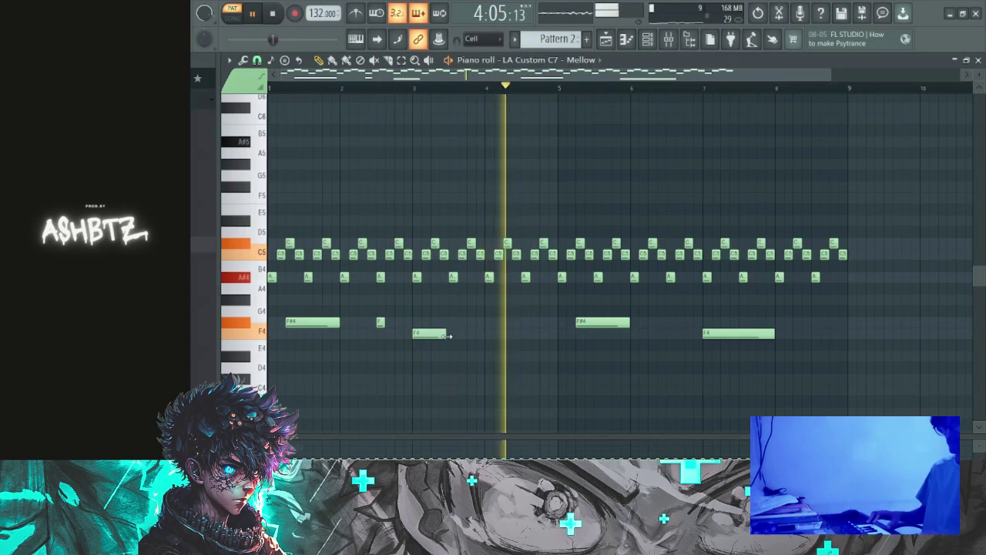
- Replace the notes in bars 5 to 8 with a duplicate of the first four bars
{"action": "left_click_drag", "start_coordinate": [894, 204], "coordinate": [568, 390]}
{"action": "key", "text": "Delete"}
{"action": "key", "text": "ctrl+b"}
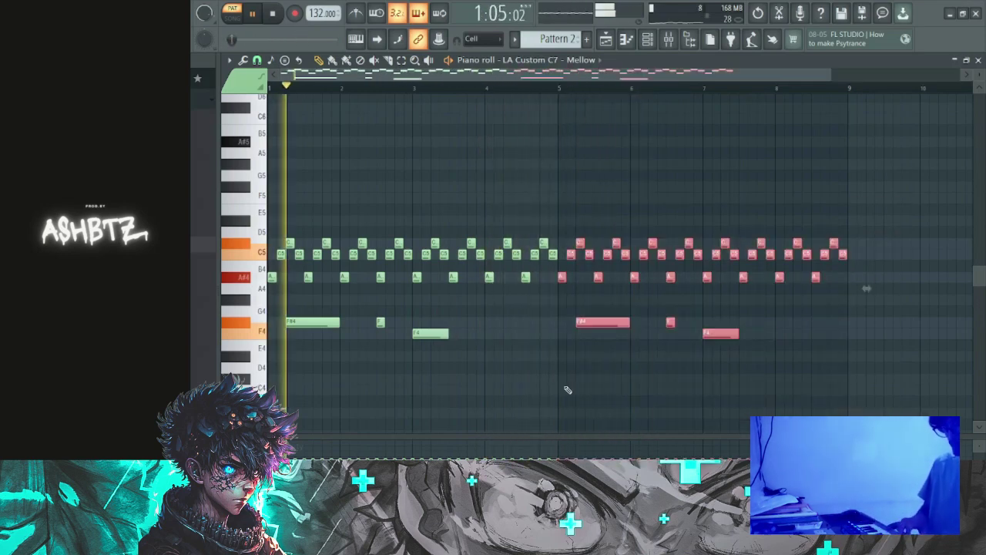
{"action": "left_click", "coordinate": [570, 391]}
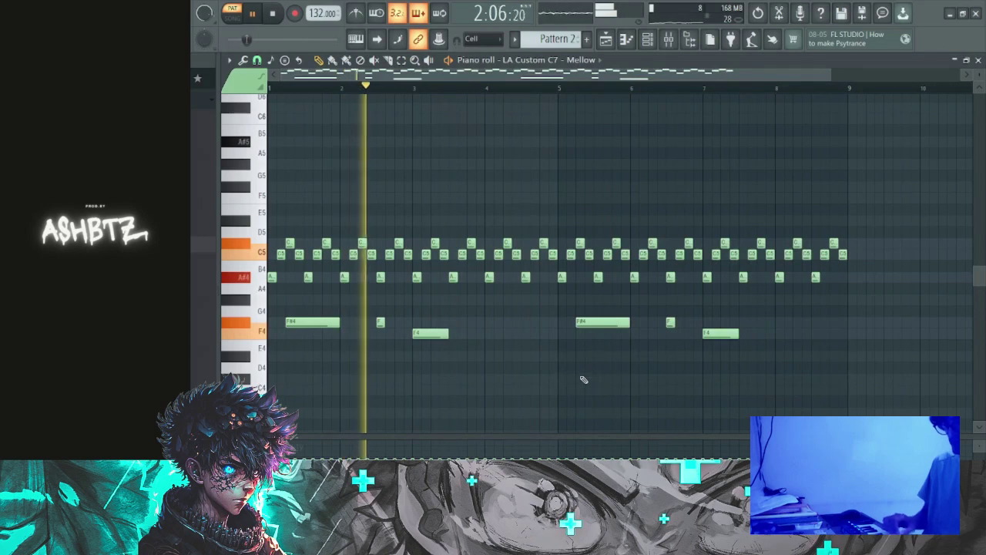
{"action": "right_click", "coordinate": [570, 389]}
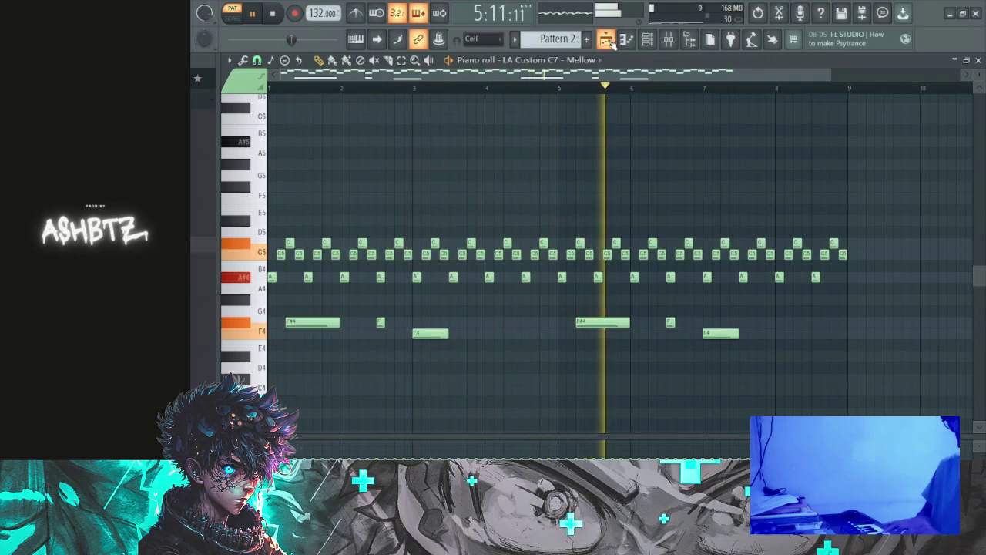
- Play the pattern and try a half-bar G#4 note under the melody in the second half of bar 4
{"action": "key", "text": "space"}
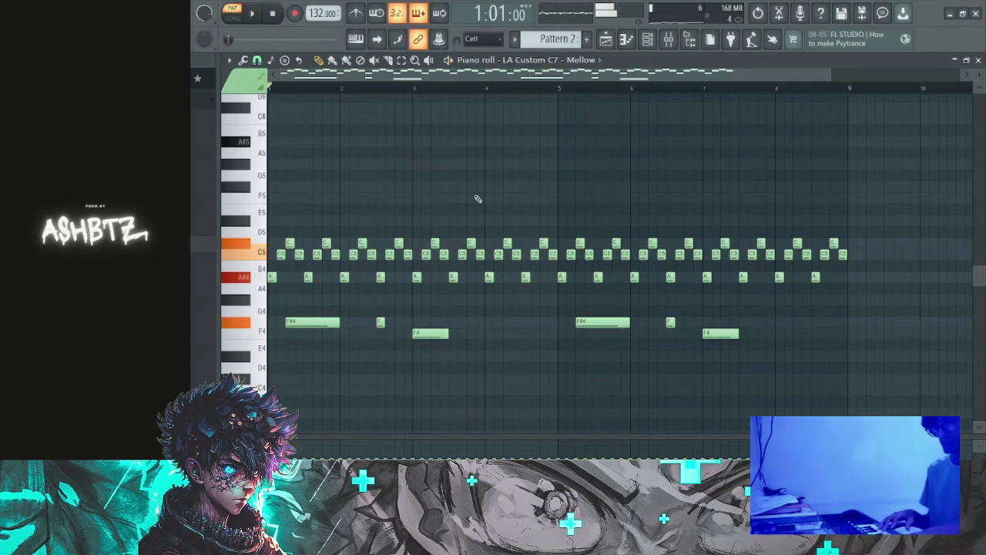
{"action": "key", "text": "space"}
{"action": "scroll", "coordinate": [560, 308], "scroll_direction": "up", "scroll_amount": 5}
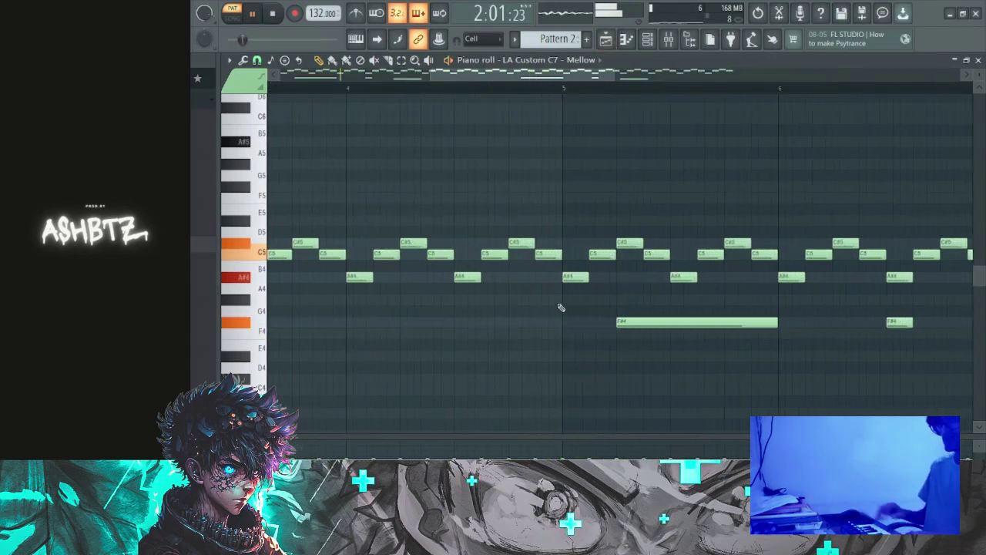
{"action": "scroll", "coordinate": [562, 308], "scroll_direction": "down", "scroll_amount": 6}
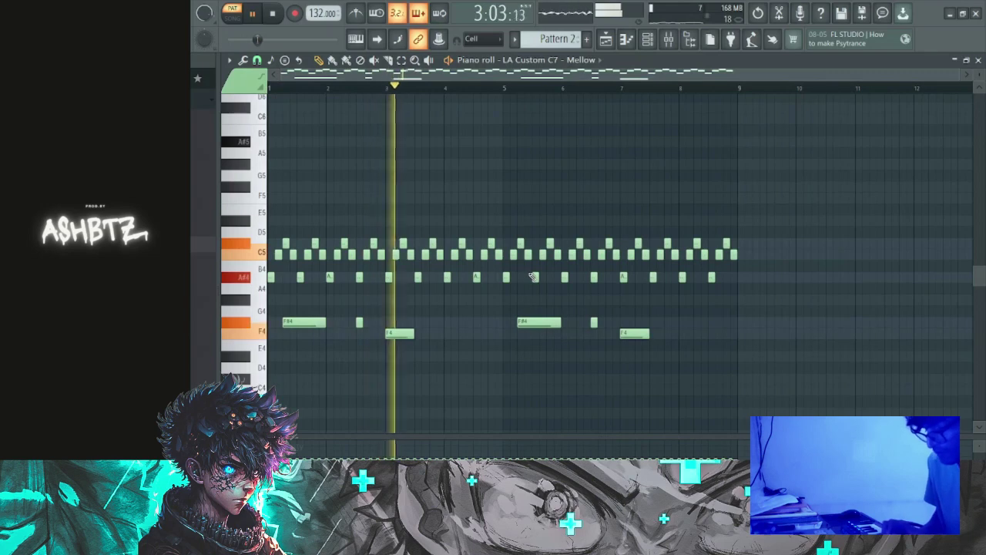
{"action": "left_click", "coordinate": [475, 300]}
{"action": "key", "text": "space"}
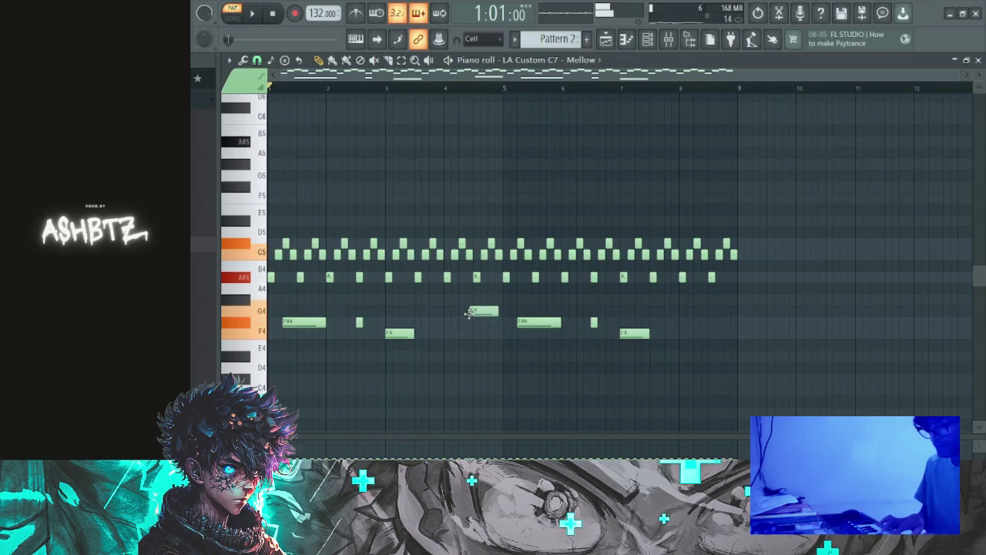
{"action": "key", "text": "space"}
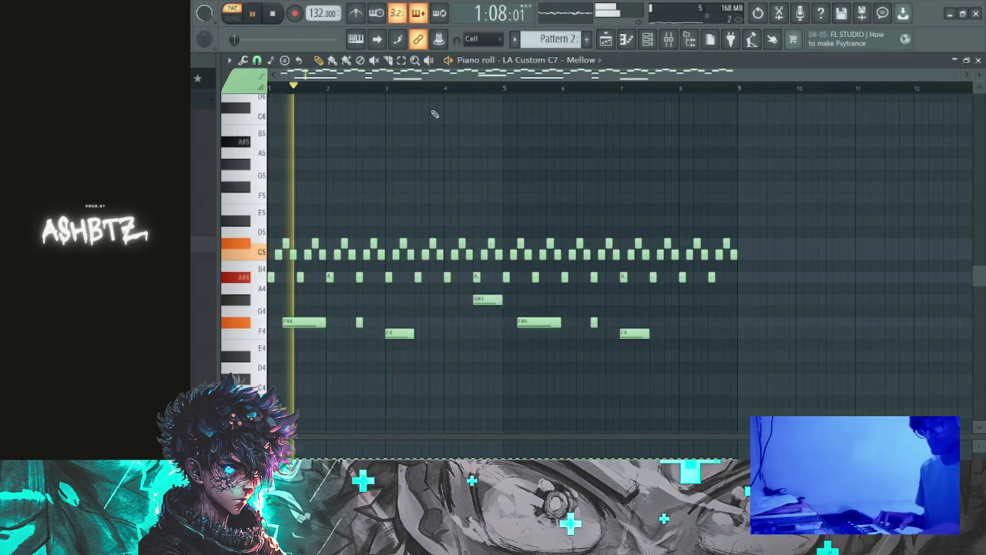
{"action": "right_click", "coordinate": [493, 299]}
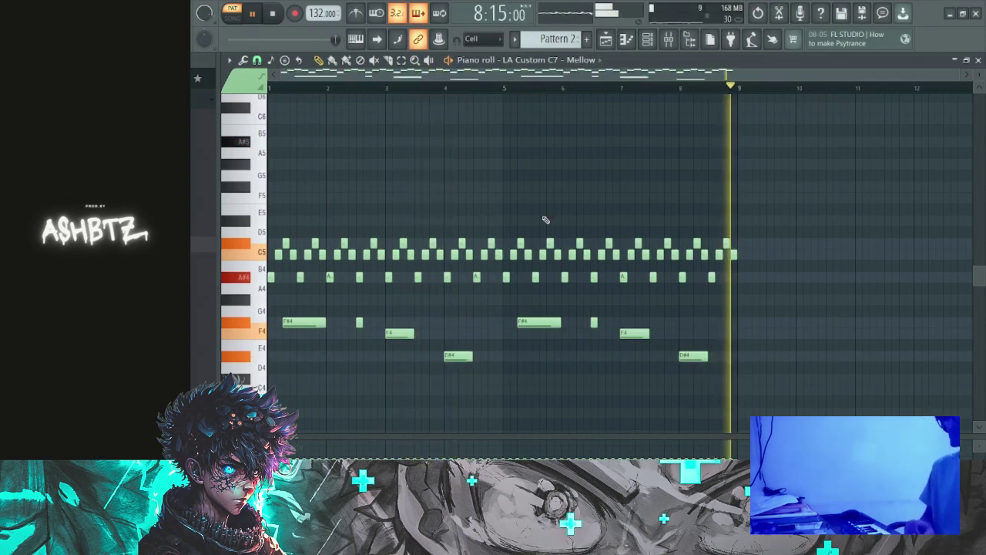
- Add half-bar D#4 notes at the start of bars 4 and 8, and replay the pattern from the beginning
{"action": "left_click", "coordinate": [560, 161]}
{"action": "right_click", "coordinate": [558, 162]}
{"action": "left_click", "coordinate": [552, 172]}
{"action": "right_click", "coordinate": [554, 176]}
{"action": "key", "text": "space"}
{"action": "key", "text": "space"}
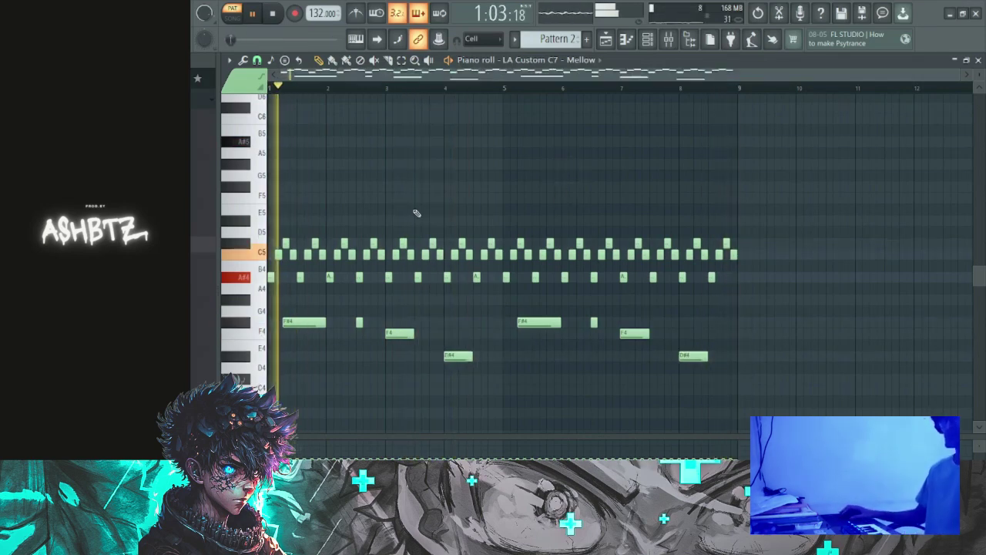
- Replace the Pattern 2 note clip on Track 1 of the playlist with its rendered audio clip, starting at bar 1
{"action": "key", "text": "F5"}
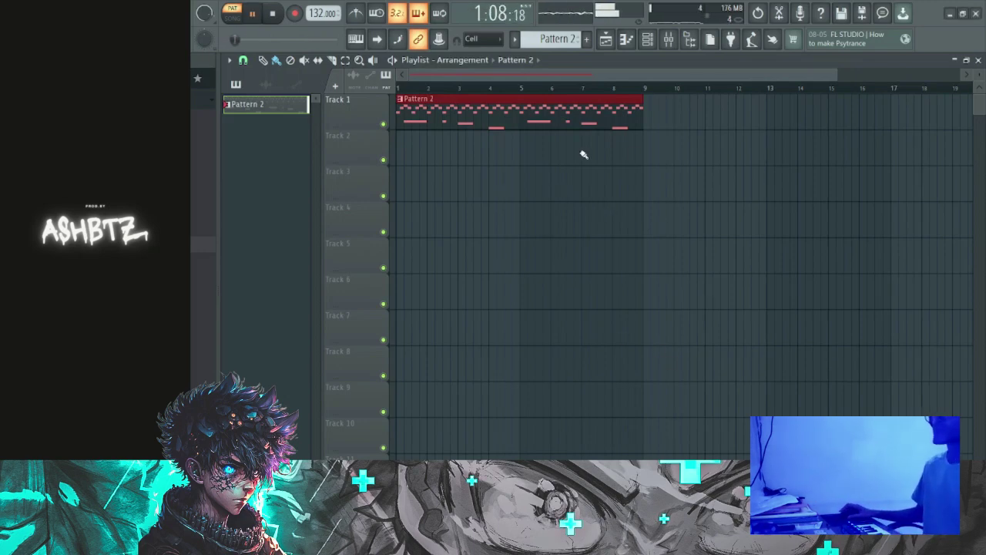
{"action": "left_click", "coordinate": [594, 183]}
{"action": "right_click", "coordinate": [625, 176]}
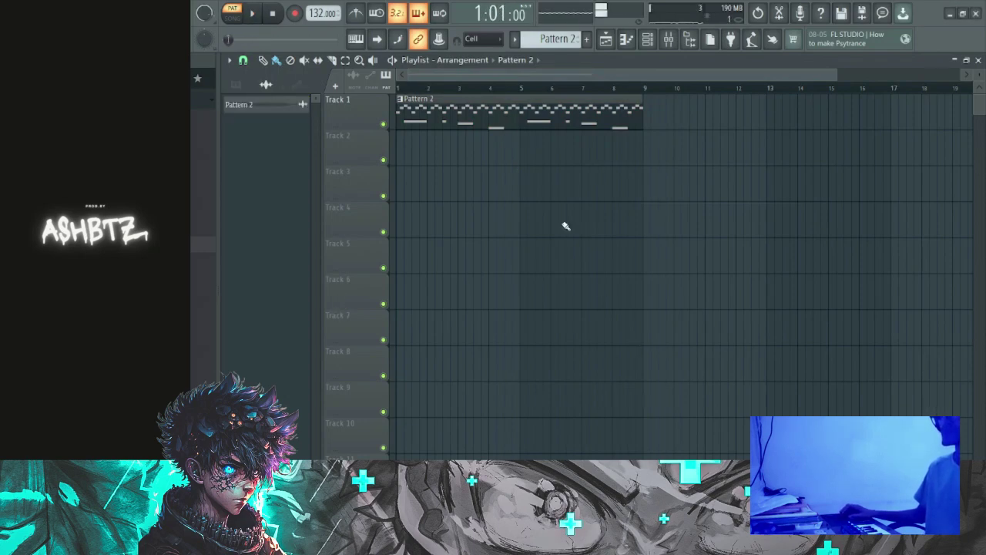
{"action": "right_click", "coordinate": [527, 123]}
{"action": "left_click", "coordinate": [282, 106]}
{"action": "left_click", "coordinate": [504, 147]}
{"action": "left_click_drag", "start_coordinate": [568, 148], "coordinate": [357, 78]}
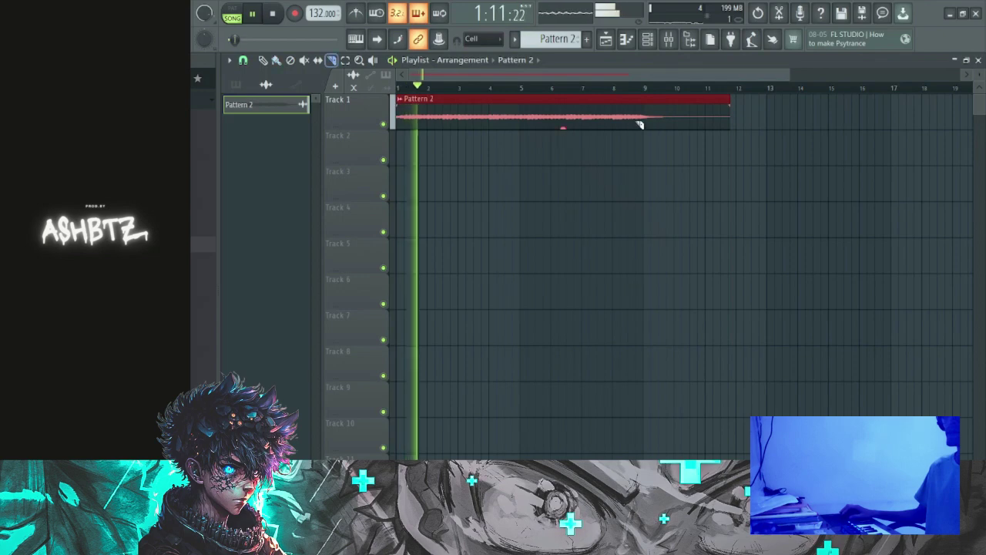
- Slice the Pattern 2 audio clip at bar 9, delete its tail, and stop playback
{"action": "scroll", "coordinate": [590, 128], "scroll_direction": "up", "scroll_amount": 3}
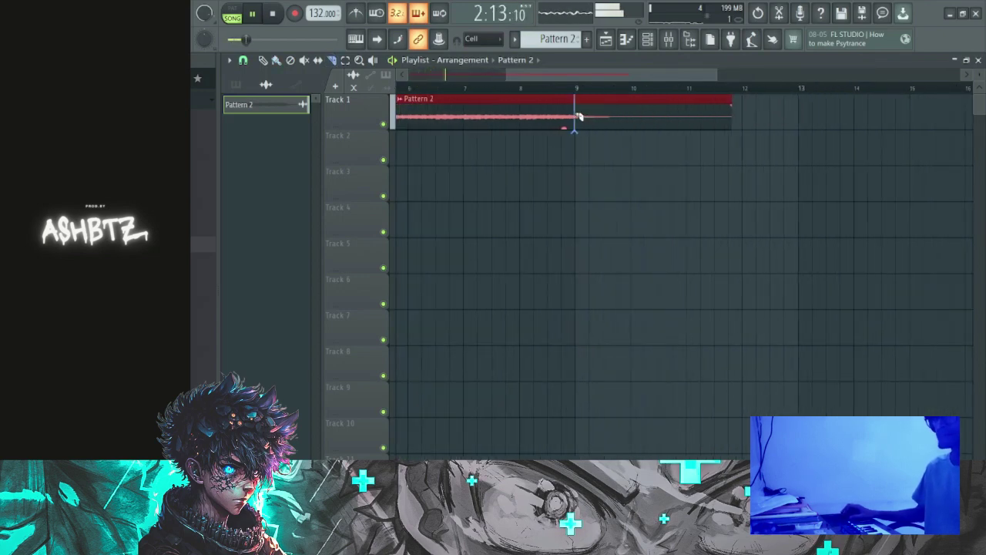
{"action": "right_click", "coordinate": [595, 121]}
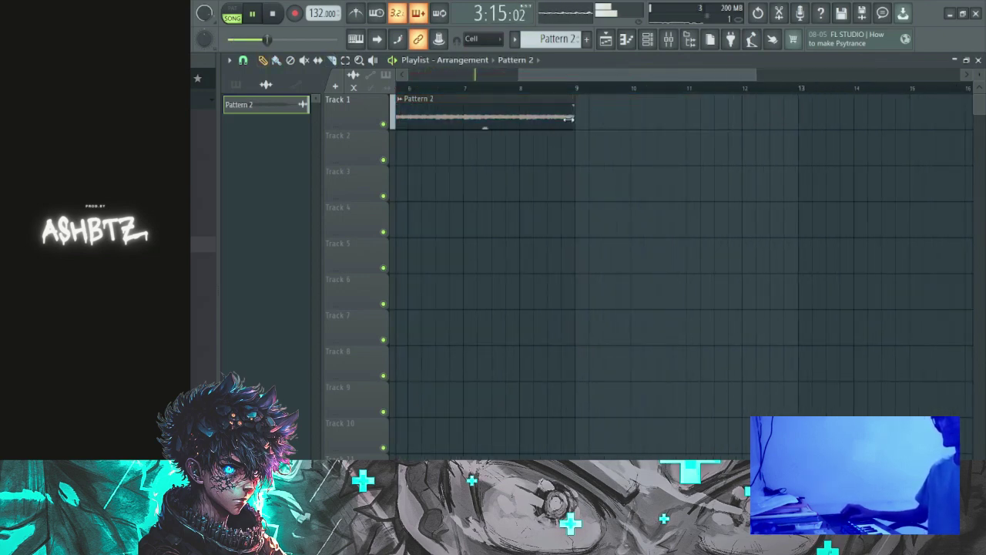
{"action": "scroll", "coordinate": [574, 119], "scroll_direction": "up", "scroll_amount": 3}
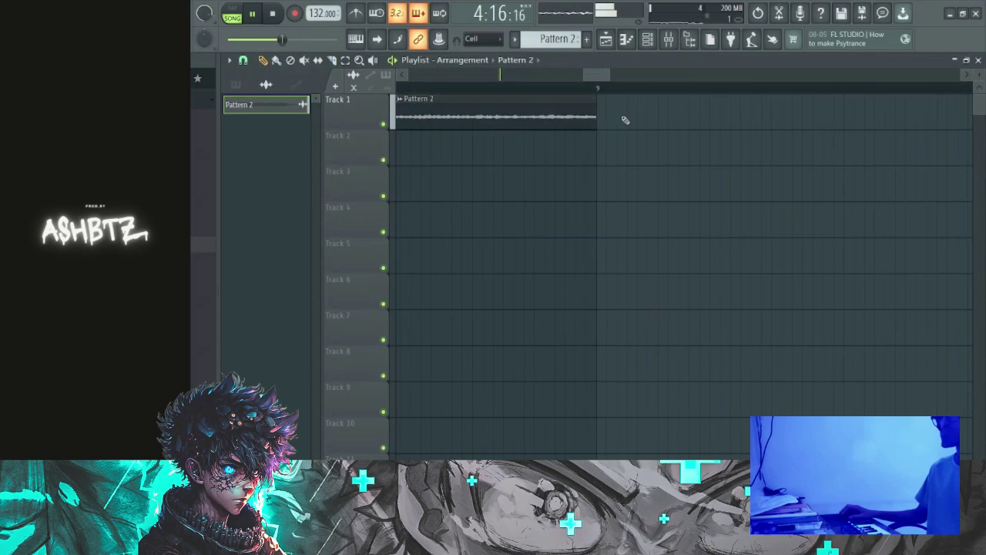
{"action": "key", "text": "space"}
- Try reversing the Pattern 2 audio clip in its sample settings
{"action": "double_click", "coordinate": [513, 121]}
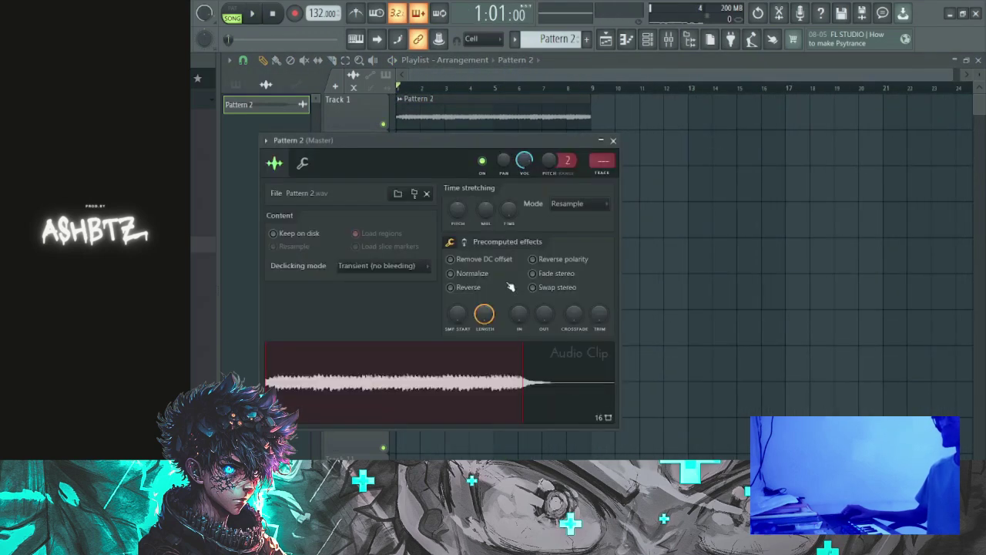
{"action": "left_click", "coordinate": [451, 286]}
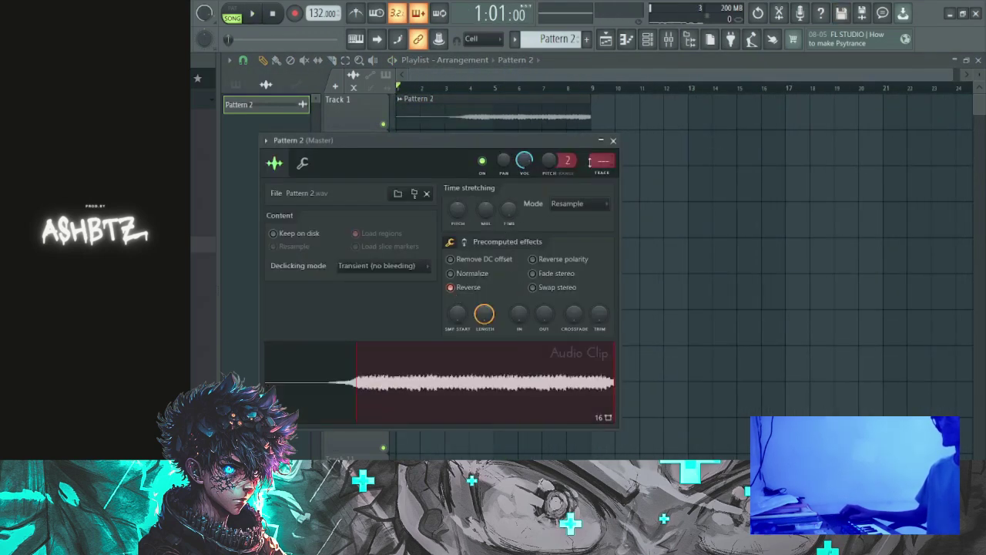
{"action": "left_click", "coordinate": [471, 286]}
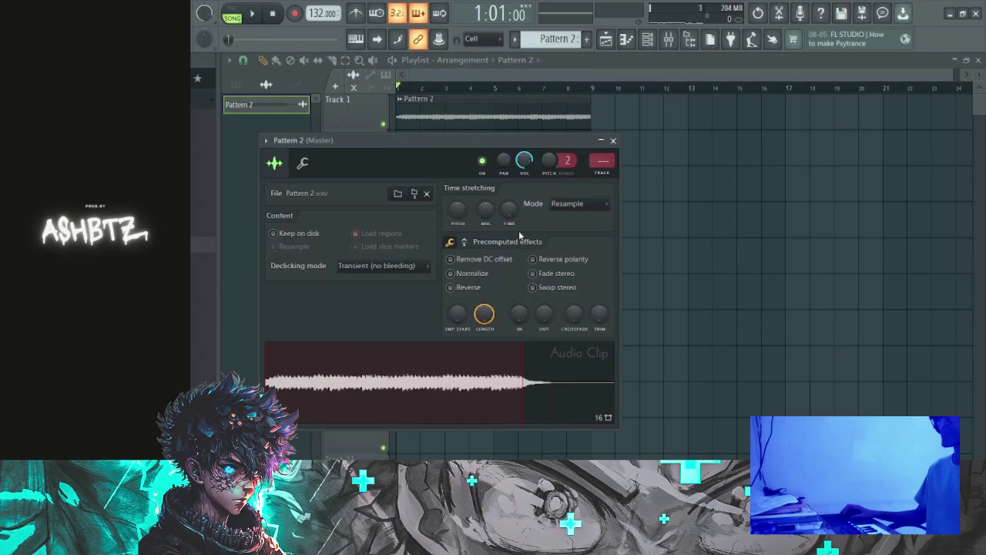
{"action": "left_click", "coordinate": [613, 141]}
- Render the trimmed eight-bar selection from the Master mixer track as a new audio clip and place it on Track 1
{"action": "key", "text": "ctrl+a"}
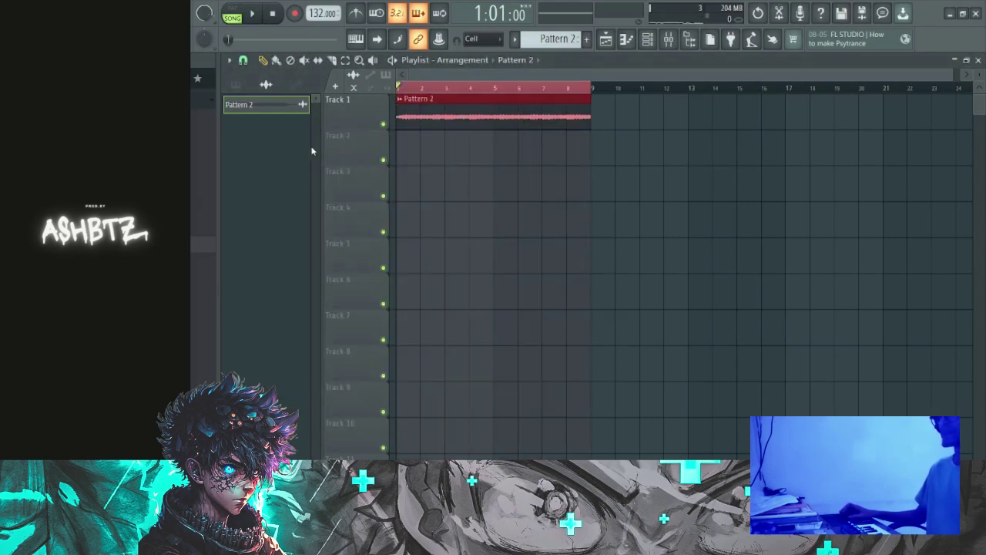
{"action": "left_click", "coordinate": [668, 40]}
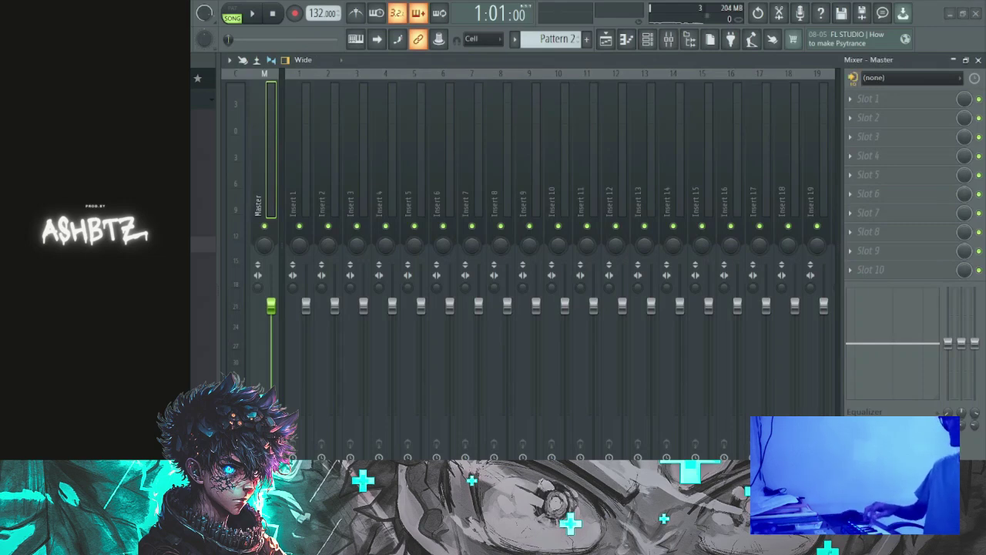
{"action": "key", "text": "F5"}
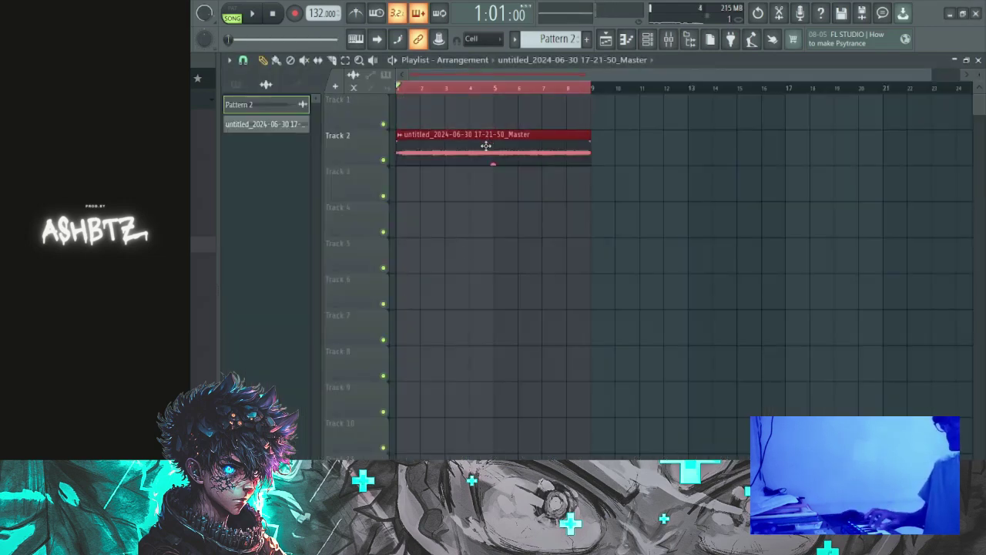
{"action": "left_click_drag", "start_coordinate": [486, 145], "coordinate": [463, 117]}
- Start playback and reverse the newly rendered audio clip in its sample settings
{"action": "key", "text": "space"}
{"action": "double_click", "coordinate": [444, 116]}
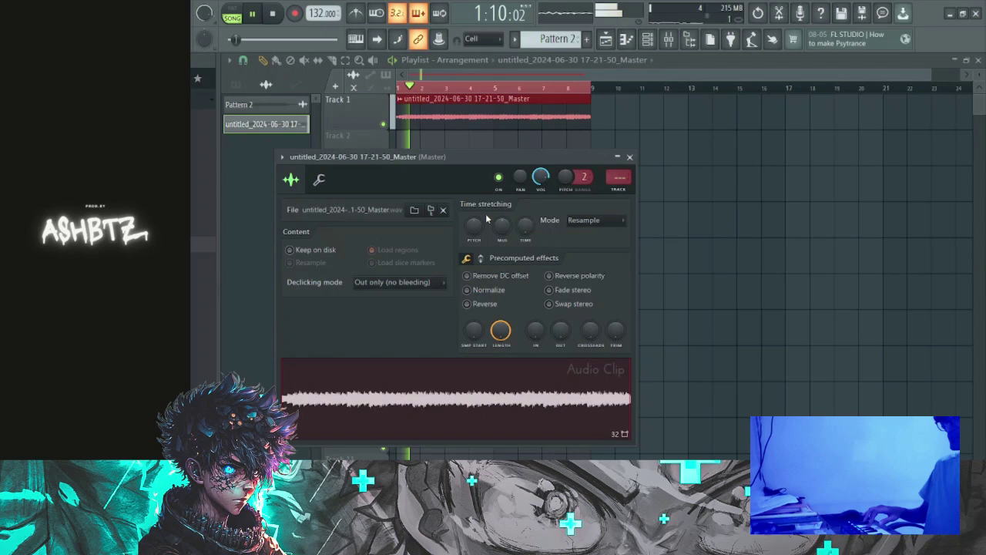
{"action": "left_click", "coordinate": [483, 305]}
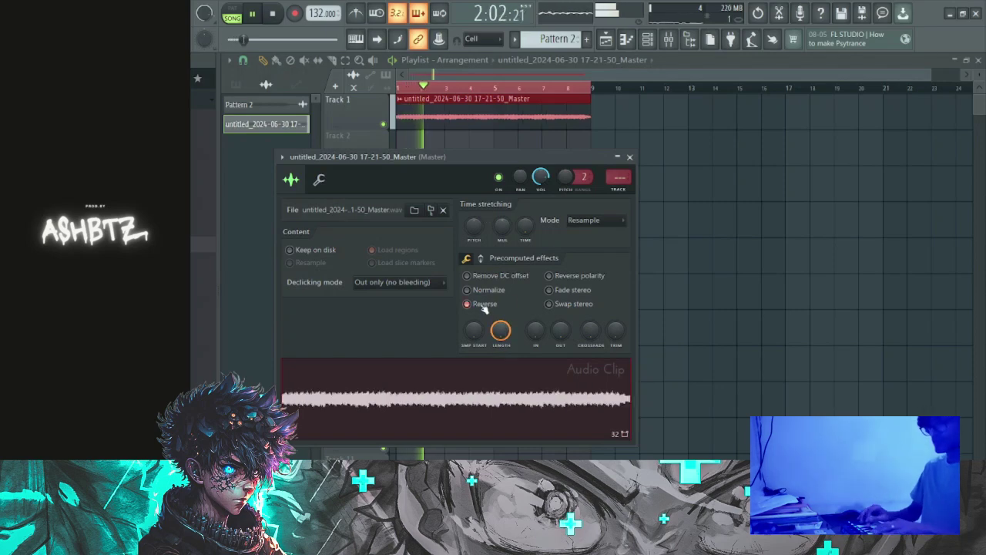
{"action": "left_click", "coordinate": [630, 156]}
- Listen to the reversed clip, examine how its end lines up with bar 9, and restart playback
{"action": "scroll", "coordinate": [575, 113], "scroll_direction": "up", "scroll_amount": 2}
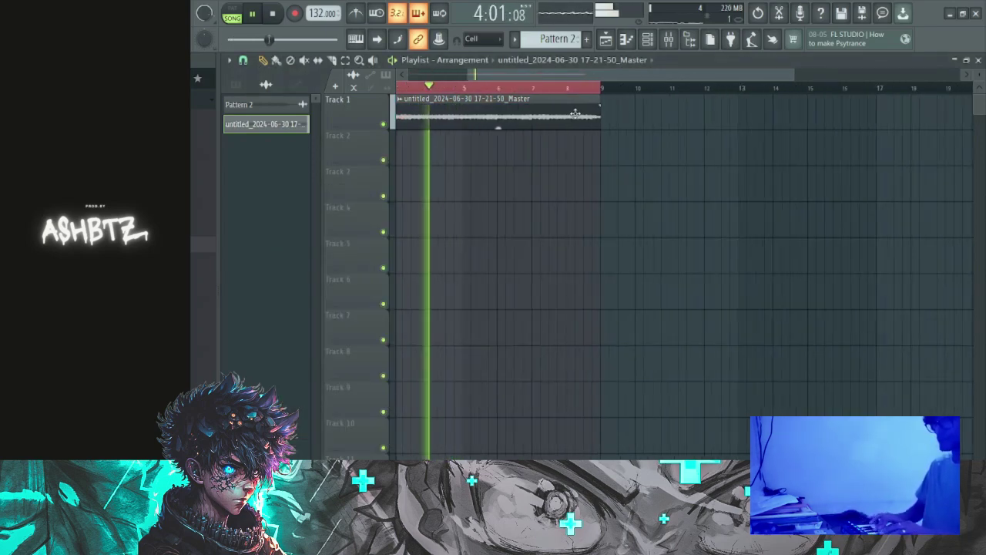
{"action": "scroll", "coordinate": [575, 114], "scroll_direction": "up", "scroll_amount": 3}
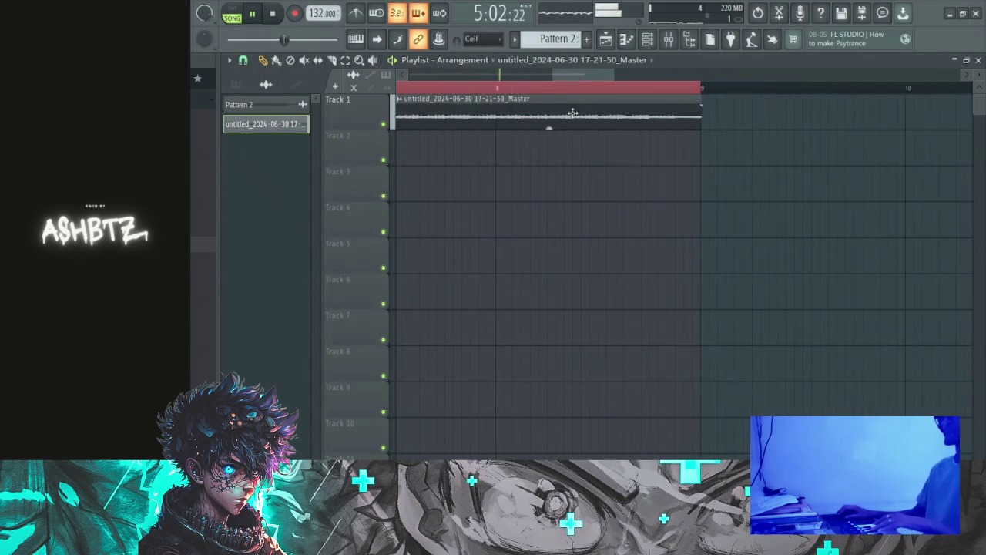
{"action": "scroll", "coordinate": [572, 113], "scroll_direction": "down", "scroll_amount": 2}
{"action": "scroll", "coordinate": [857, 180], "scroll_direction": "down", "scroll_amount": 5}
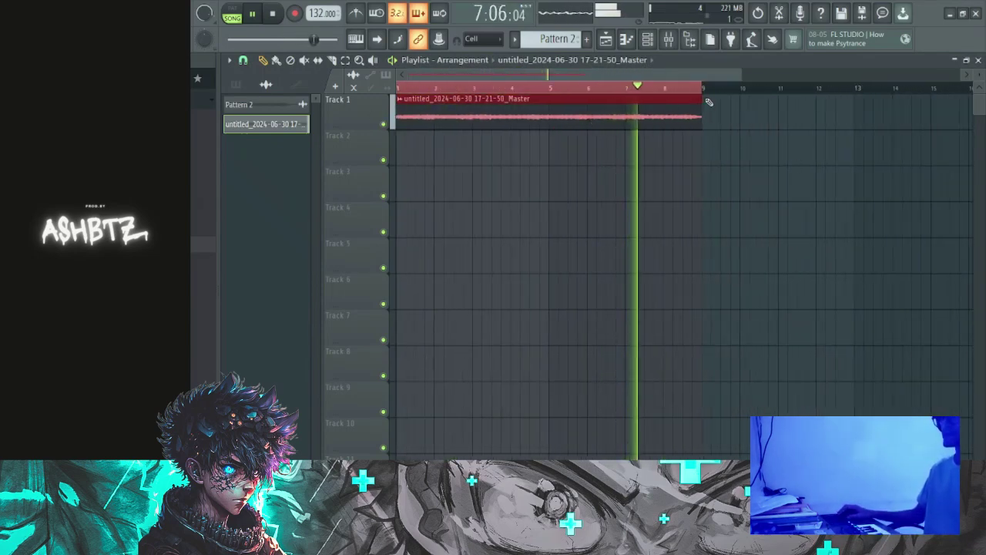
{"action": "scroll", "coordinate": [710, 110], "scroll_direction": "up", "scroll_amount": 6}
{"action": "scroll", "coordinate": [761, 134], "scroll_direction": "down", "scroll_amount": 4}
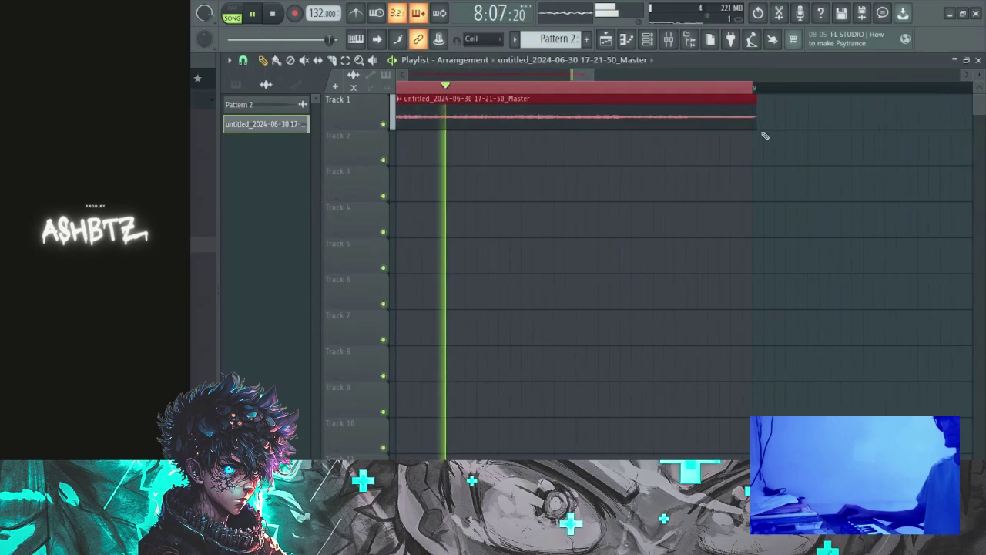
{"action": "scroll", "coordinate": [768, 116], "scroll_direction": "up", "scroll_amount": 3}
{"action": "scroll", "coordinate": [768, 117], "scroll_direction": "down", "scroll_amount": 4}
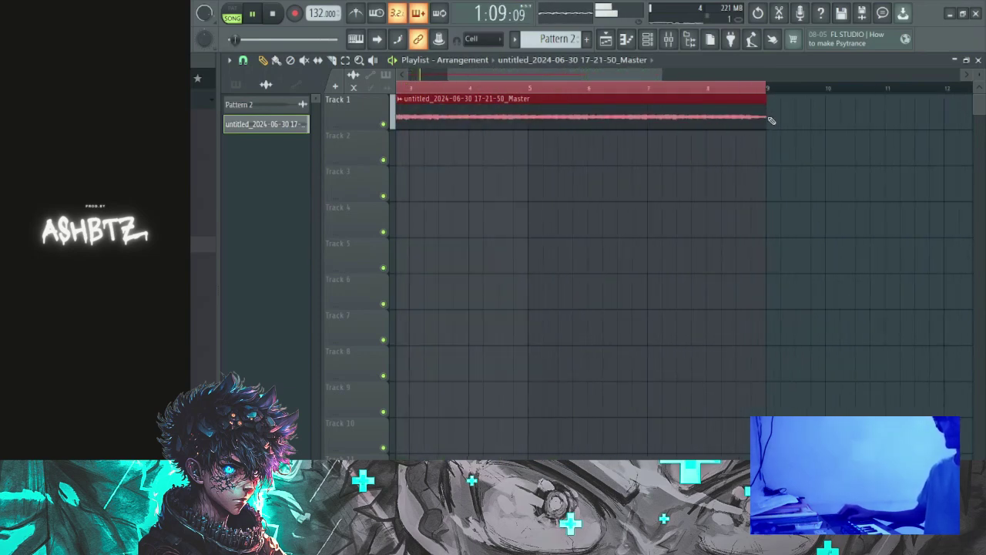
{"action": "scroll", "coordinate": [770, 120], "scroll_direction": "down", "scroll_amount": 3}
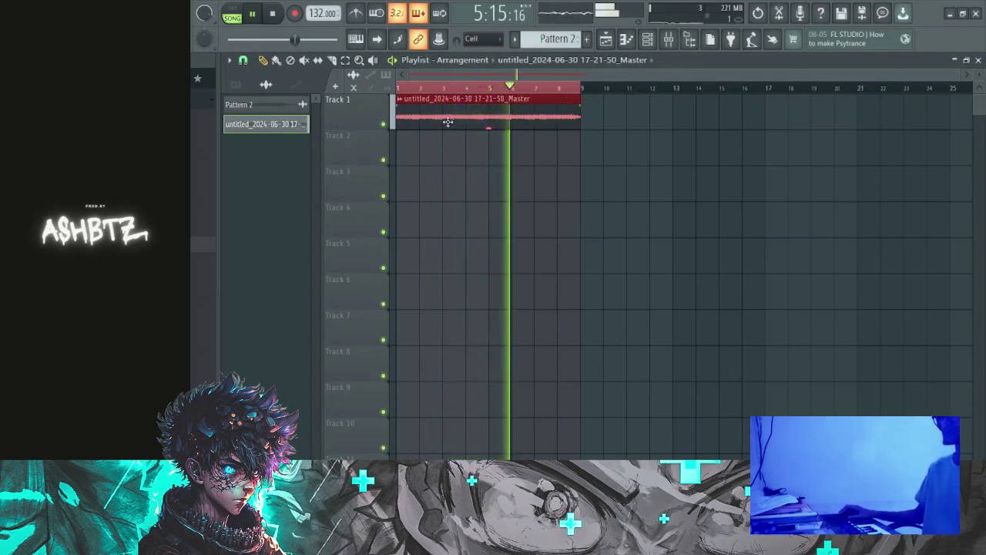
{"action": "key", "text": "space"}
{"action": "key", "text": "space"}
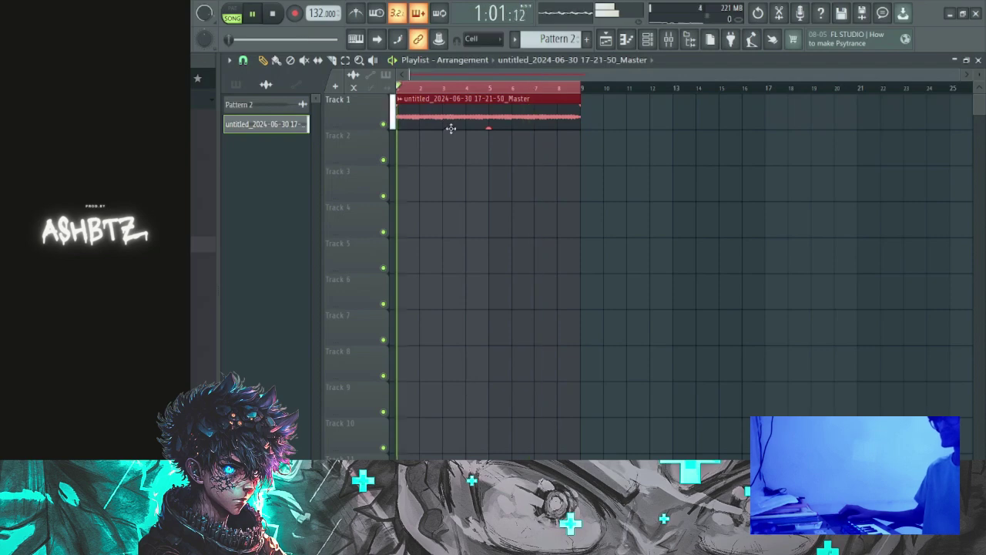
- Slice the reversed clip at bar 3, delete the first two bars, and move the remainder to the start of Track 1
{"action": "key", "text": "c"}
{"action": "scroll", "coordinate": [393, 126], "scroll_direction": "up", "scroll_amount": 6}
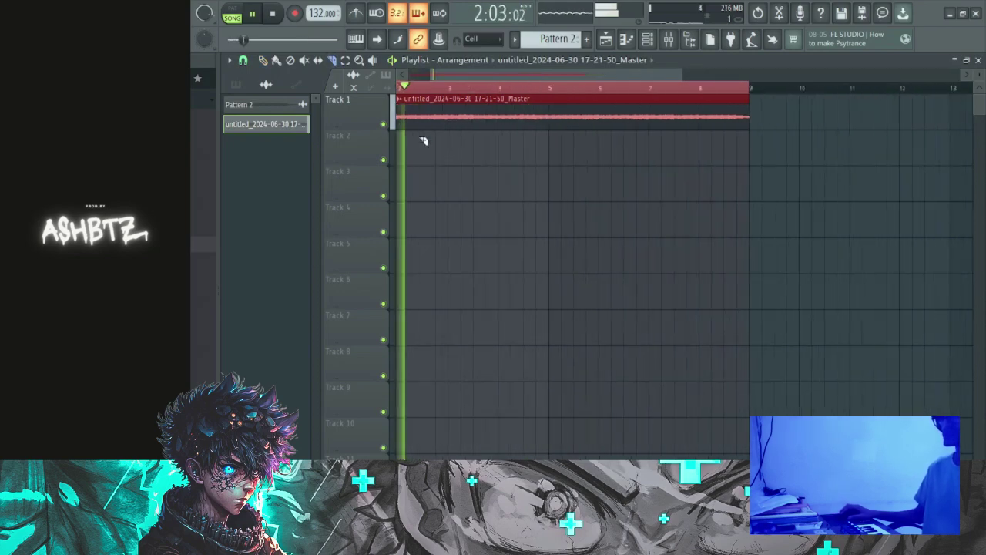
{"action": "key", "text": "space"}
{"action": "left_click", "coordinate": [550, 124]}
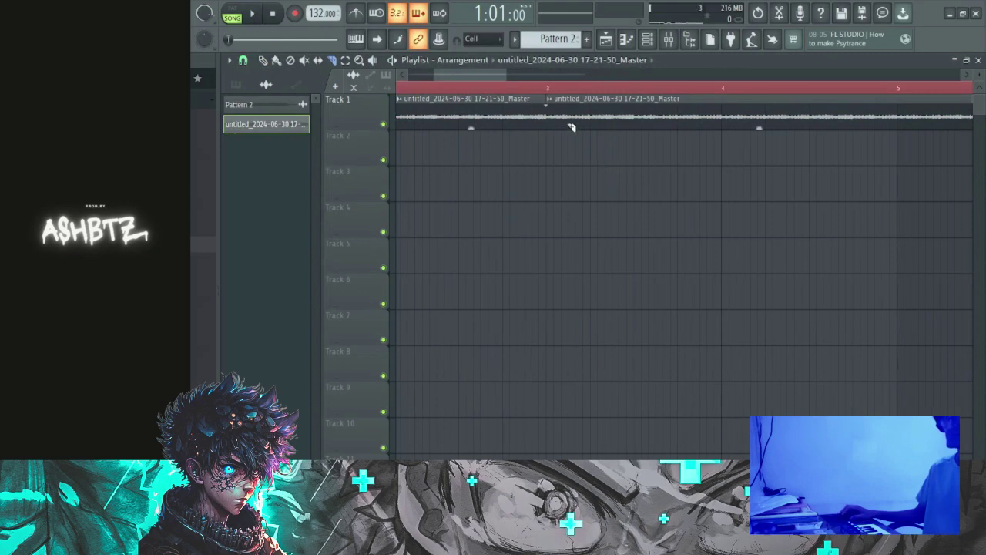
{"action": "right_click", "coordinate": [512, 121]}
{"action": "left_click_drag", "start_coordinate": [592, 116], "coordinate": [399, 117]}
- Play the shifted clip, slice it at bar 5, and delete everything after the cut
{"action": "key", "text": "space"}
{"action": "scroll", "coordinate": [563, 178], "scroll_direction": "down", "scroll_amount": 5}
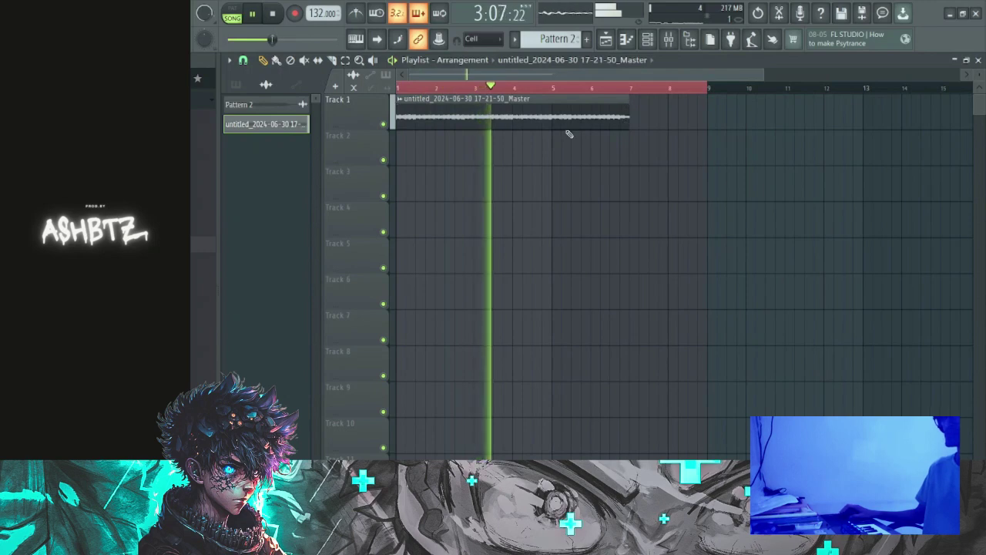
{"action": "key", "text": "c"}
{"action": "scroll", "coordinate": [541, 131], "scroll_direction": "up", "scroll_amount": 5}
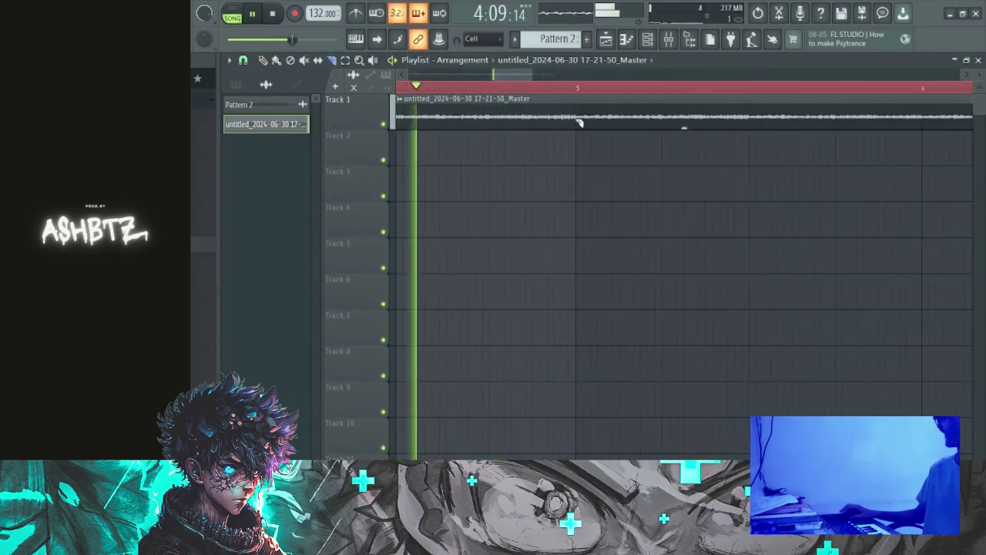
{"action": "key", "text": "space"}
{"action": "left_click", "coordinate": [577, 122]}
{"action": "key", "text": "p"}
{"action": "right_click", "coordinate": [671, 122]}
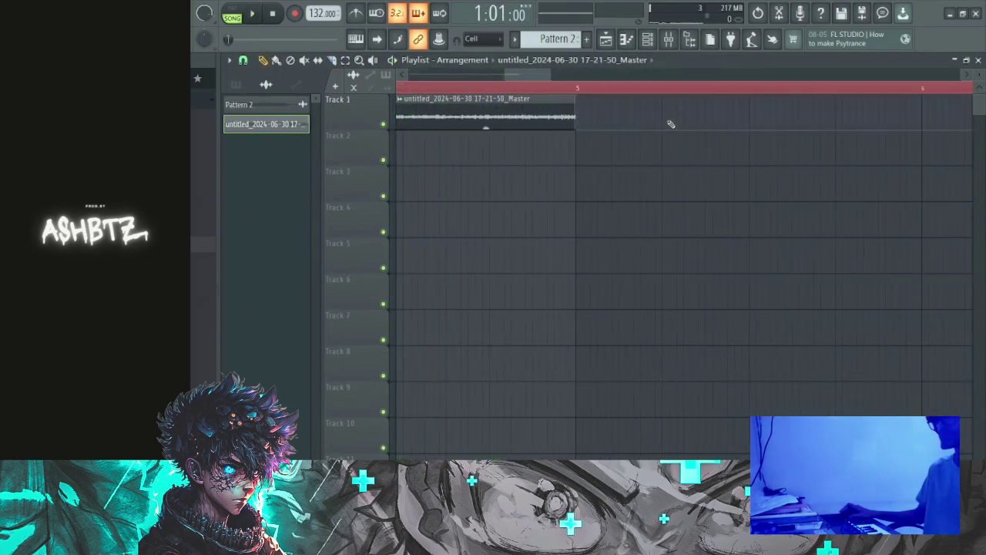
- Play the four-bar reversed clip and duplicate it into bars 5 to 8 on Track 1
{"action": "key", "text": "space"}
{"action": "scroll", "coordinate": [606, 179], "scroll_direction": "down", "scroll_amount": 6}
{"action": "scroll", "coordinate": [506, 159], "scroll_direction": "up", "scroll_amount": 3}
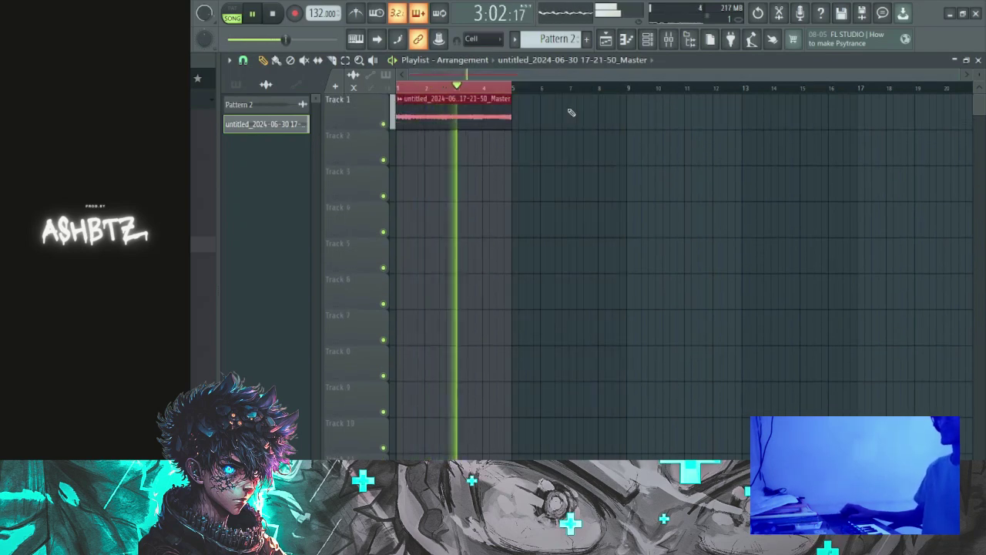
{"action": "key", "text": "ctrl+z"}
{"action": "left_click", "coordinate": [634, 225]}
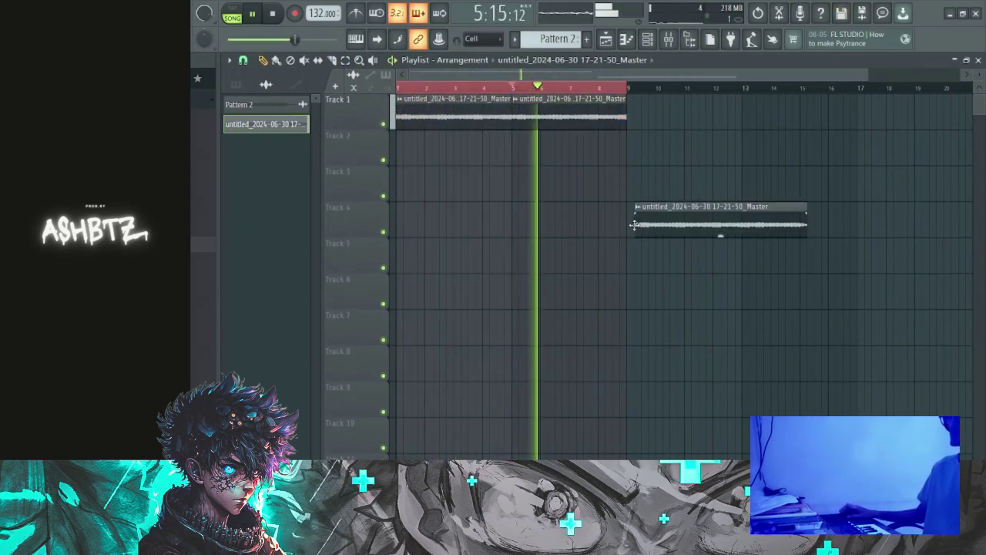
{"action": "right_click", "coordinate": [639, 228]}
{"action": "left_click", "coordinate": [647, 234]}
{"action": "right_click", "coordinate": [653, 233]}
- Route the reversed audio clip to mixer insert 1 and load Fruity parametric EQ 2 in its first effect slot
{"action": "left_click", "coordinate": [669, 38]}
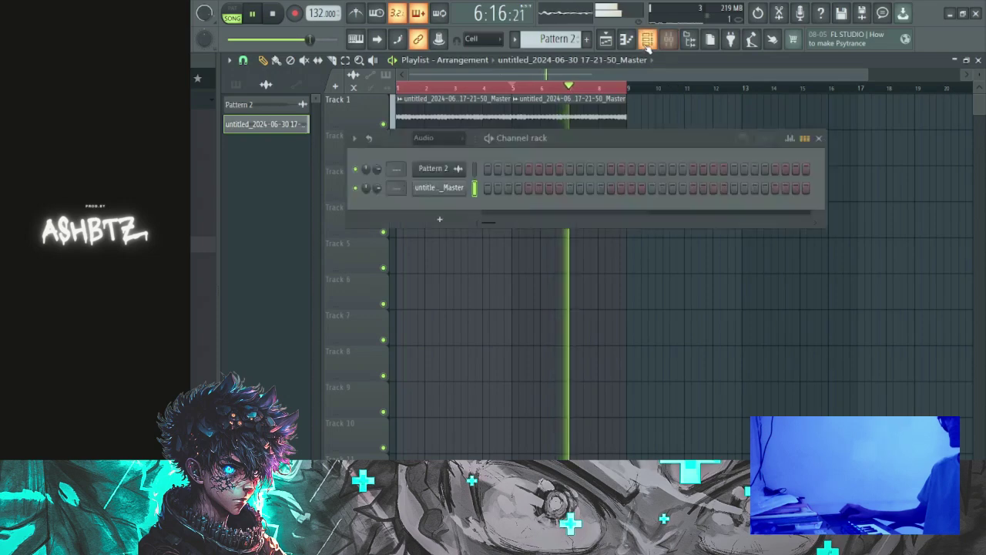
{"action": "left_click", "coordinate": [668, 38]}
{"action": "double_click", "coordinate": [593, 106]}
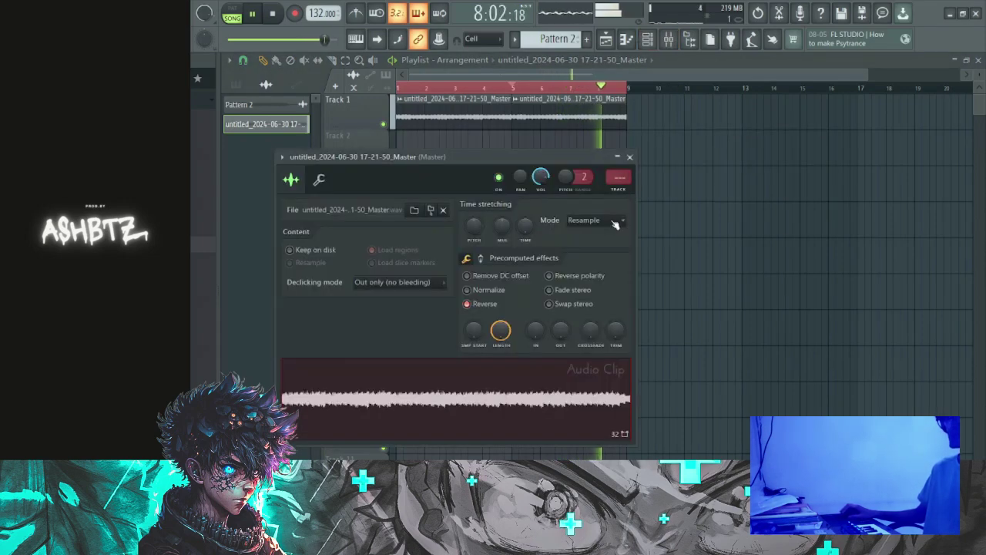
{"action": "key", "text": "F9"}
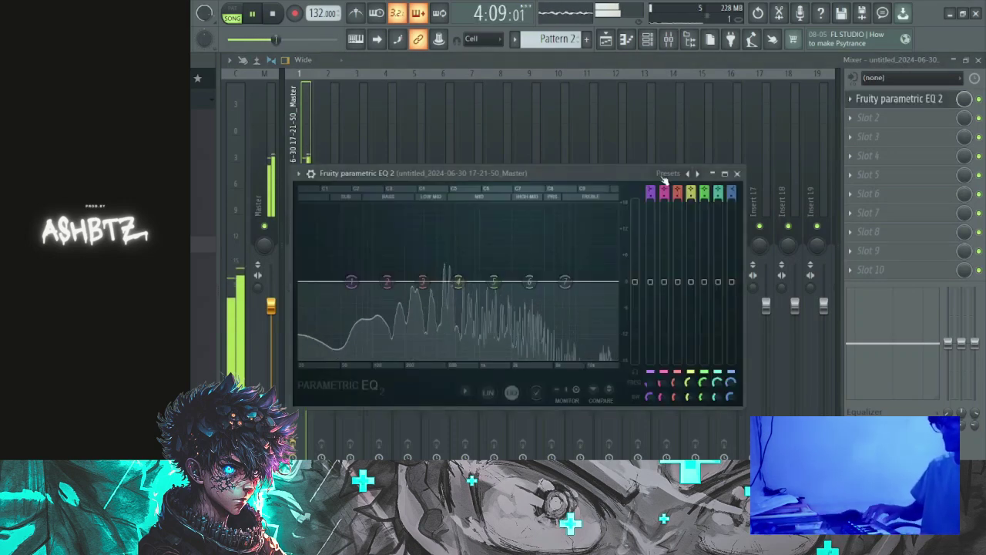
- Apply the 20Hz + 18kHz cut preset in the EQ, raise the low-cut point into the bass range, and close the EQ
{"action": "left_click", "coordinate": [698, 173]}
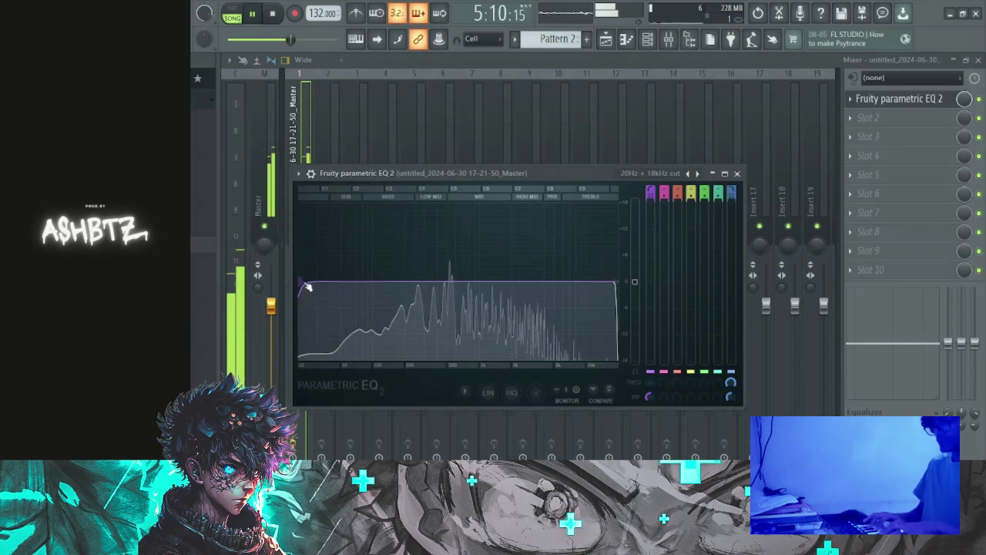
{"action": "left_click_drag", "start_coordinate": [305, 285], "coordinate": [389, 282]}
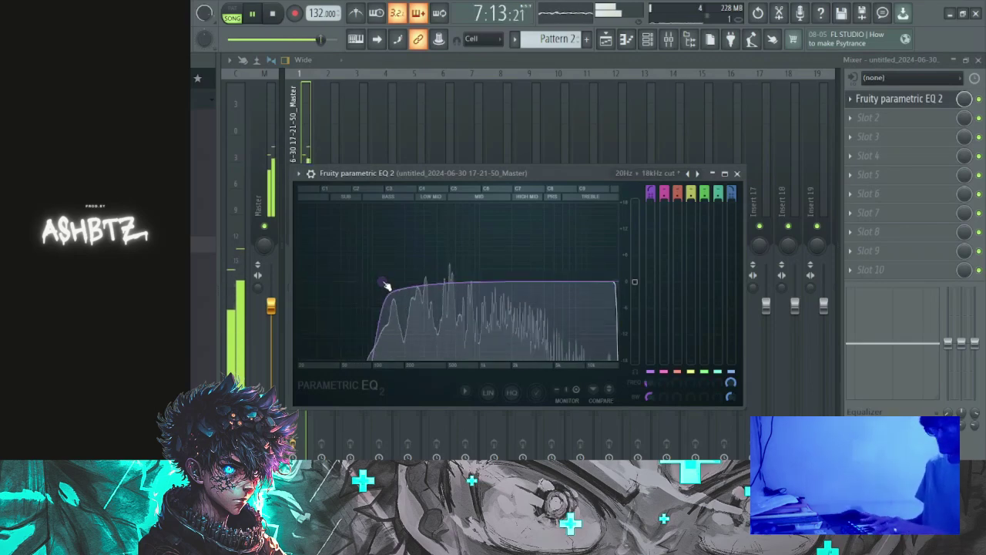
{"action": "left_click", "coordinate": [737, 173]}
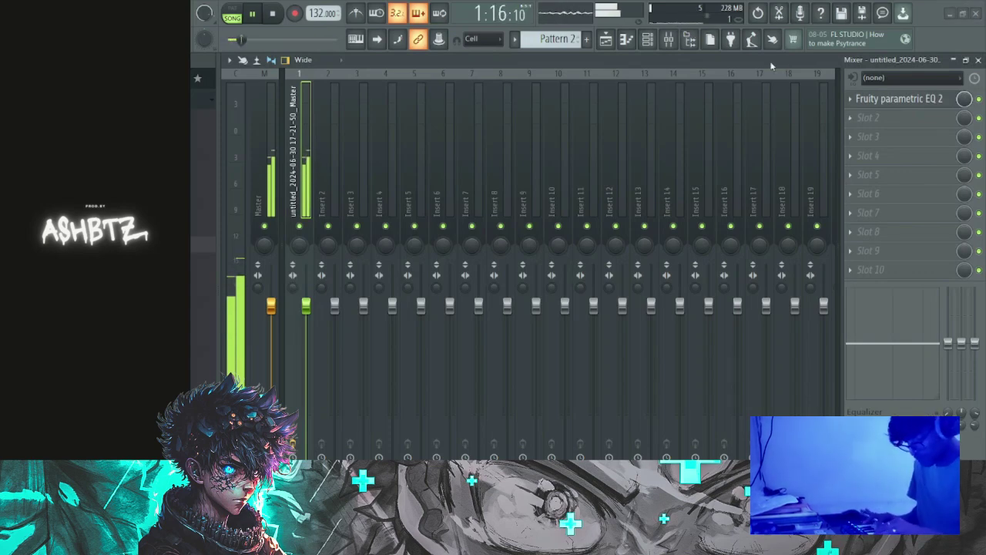
- Add iZotope Vinyl to slot 2 of the reversed clip's mixer insert
{"action": "left_click", "coordinate": [441, 55]}
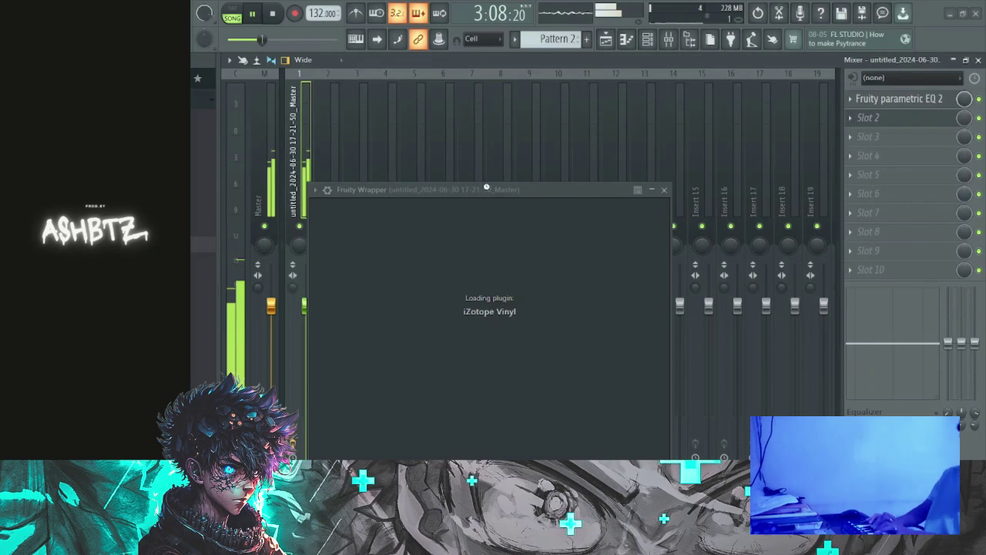
{"action": "left_click_drag", "start_coordinate": [454, 179], "coordinate": [518, 147]}
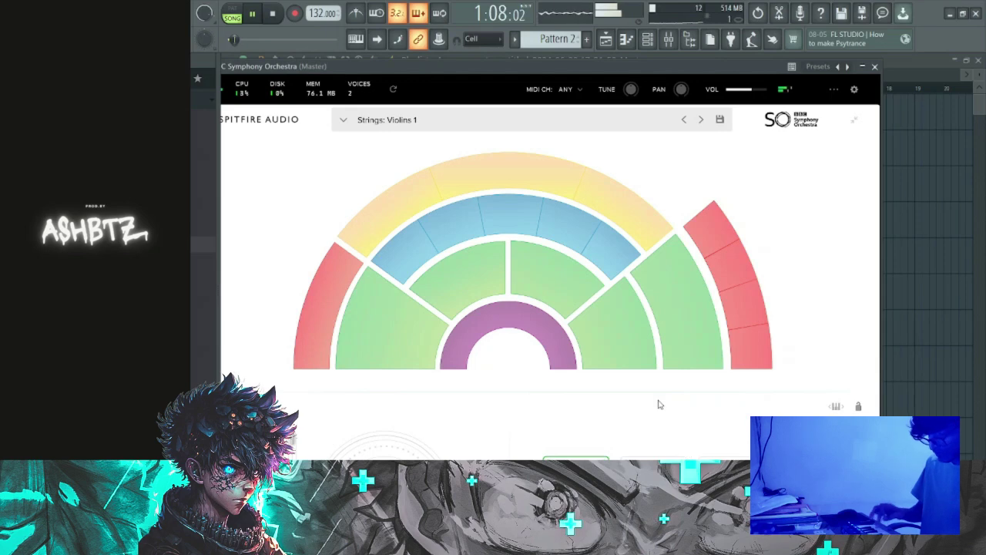
- Record a string melody of F#5, D#5 and F5 across bars 5 to 8 on the BBC Symphony Orchestra channel
{"action": "key", "text": "Escape"}
{"action": "left_click", "coordinate": [497, 190]}
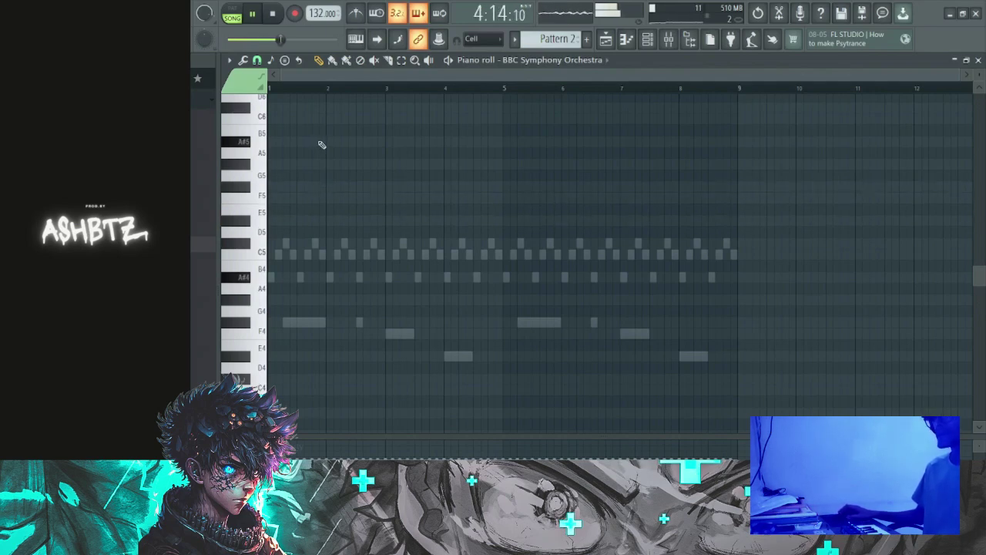
{"action": "key", "text": "space"}
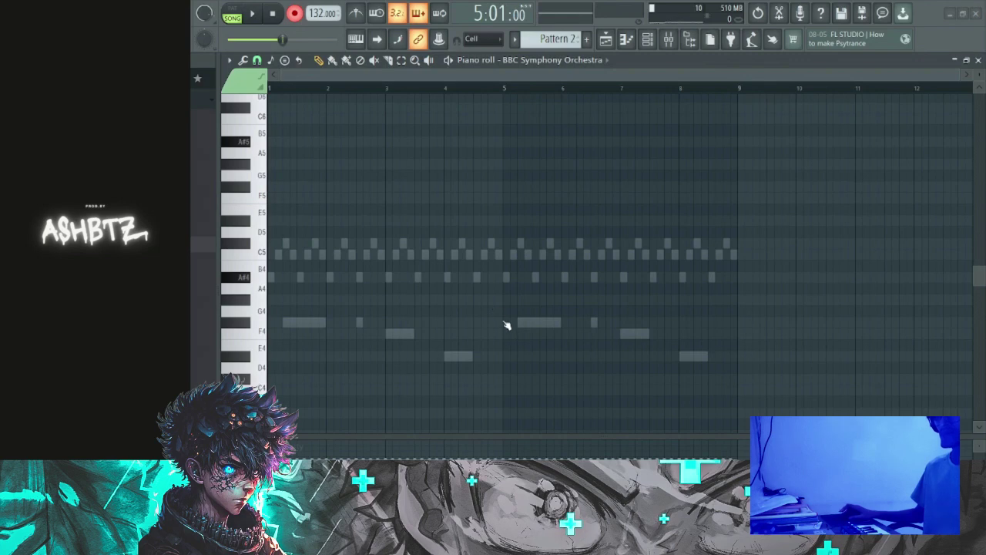
{"action": "key", "text": "space"}
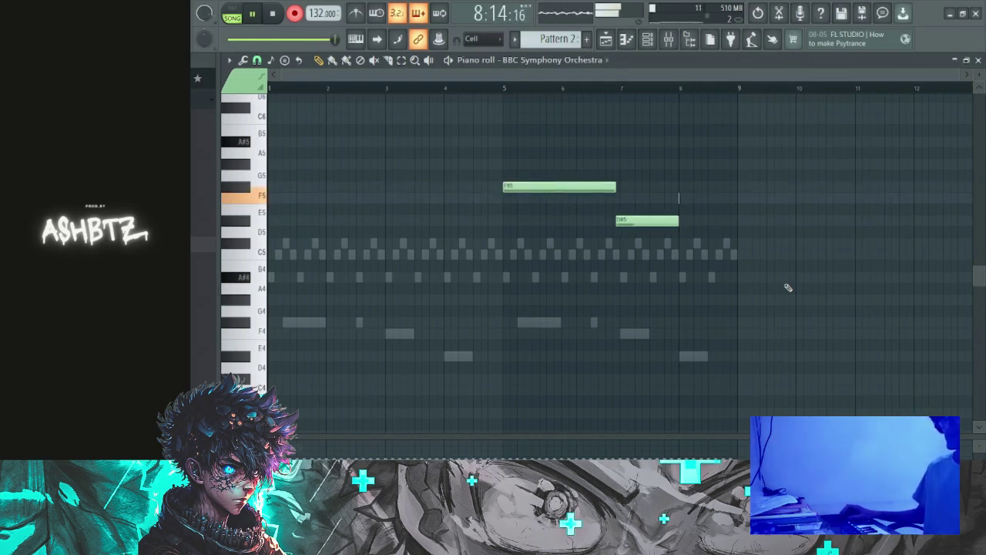
{"action": "key", "text": "space"}
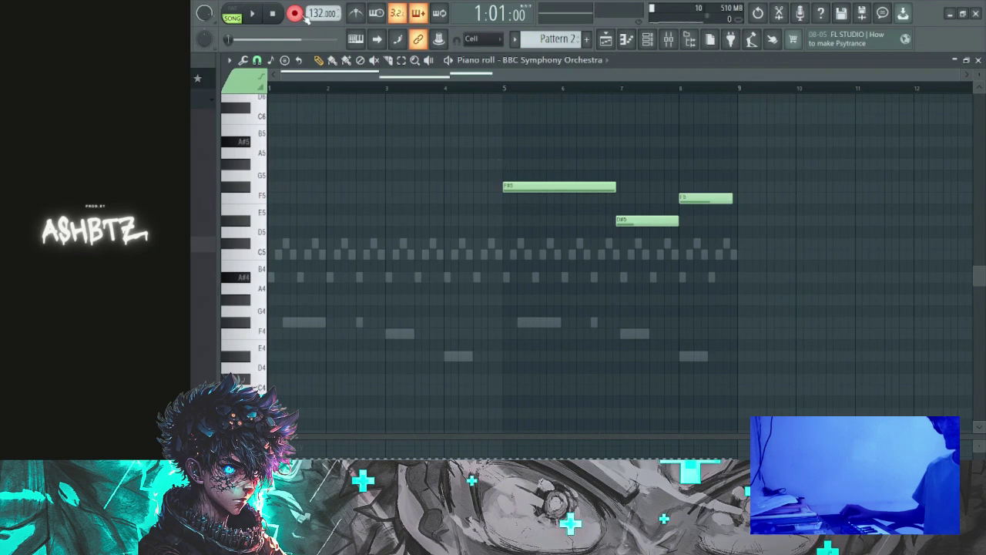
- Shift the recorded string notes back to bars 1 to 4, with the D#5 starting late in bar 2
{"action": "scroll", "coordinate": [427, 159], "scroll_direction": "up", "scroll_amount": 6}
{"action": "scroll", "coordinate": [647, 215], "scroll_direction": "down", "scroll_amount": 5}
{"action": "key", "text": "ctrl+z"}
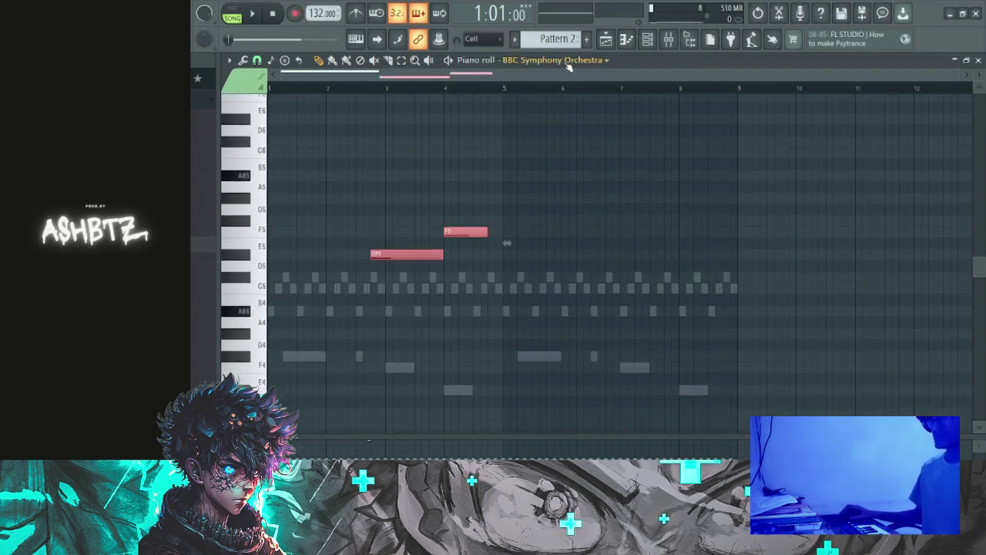
{"action": "key", "text": "ctrl+z"}
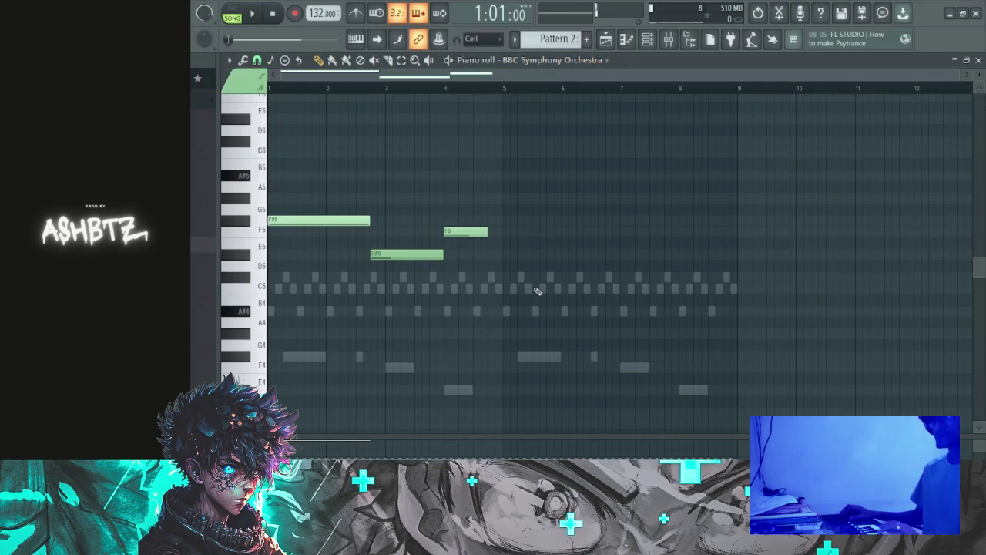
- Copy the three-note string phrase from bars 1 to 4 into bars 5 to 8
{"action": "key", "text": "ctrl+a"}
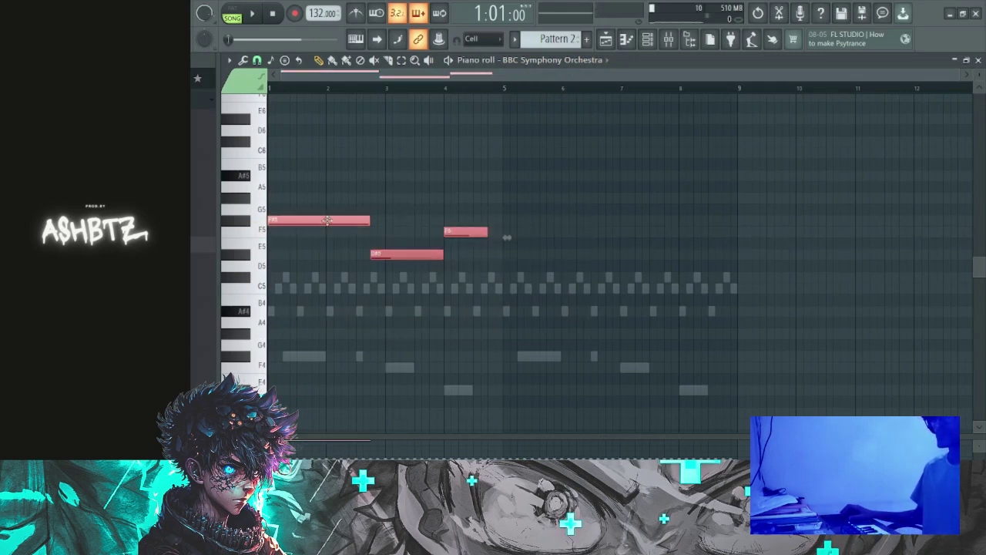
{"action": "key", "text": "ctrl+d"}
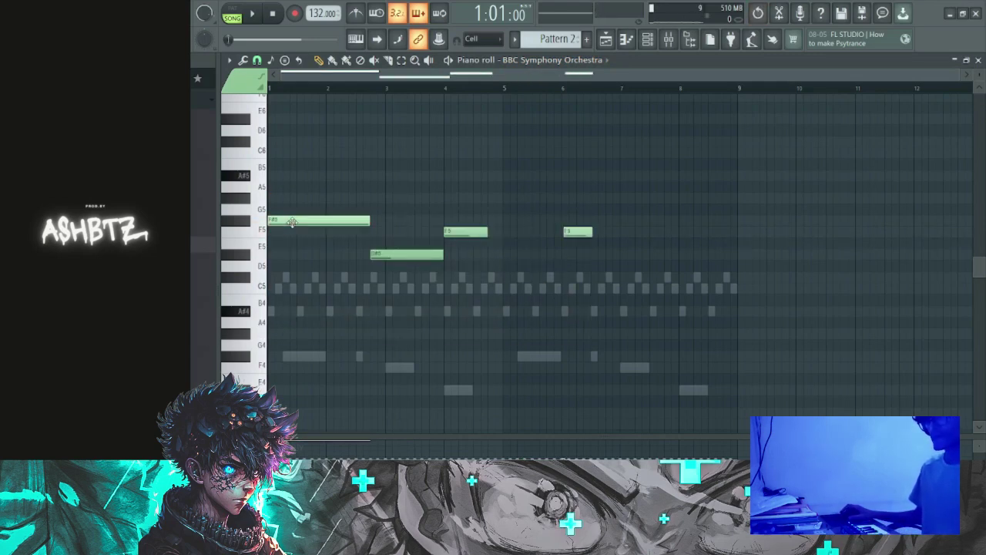
{"action": "key", "text": "ctrl+a"}
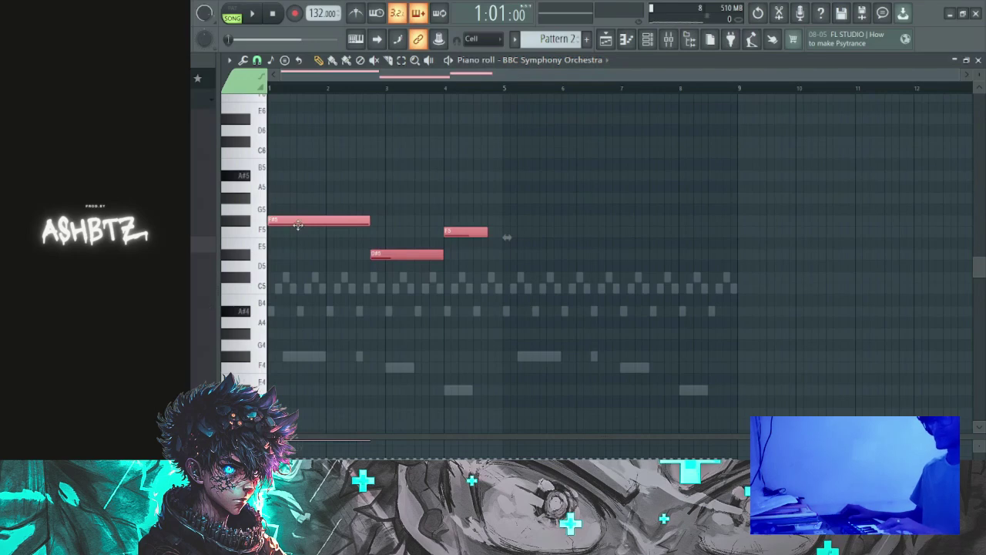
{"action": "left_click_drag", "start_coordinate": [298, 224], "coordinate": [514, 219]}
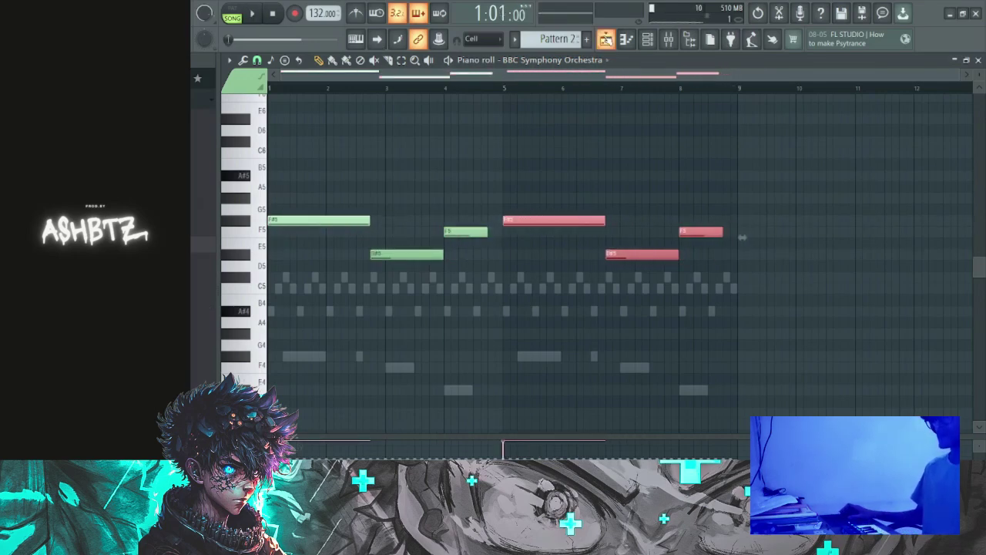
- Place Pattern 2 at bar 1 on Track 2 of the playlist, below the reversed audio clips
{"action": "left_click", "coordinate": [605, 39]}
{"action": "right_click", "coordinate": [611, 153]}
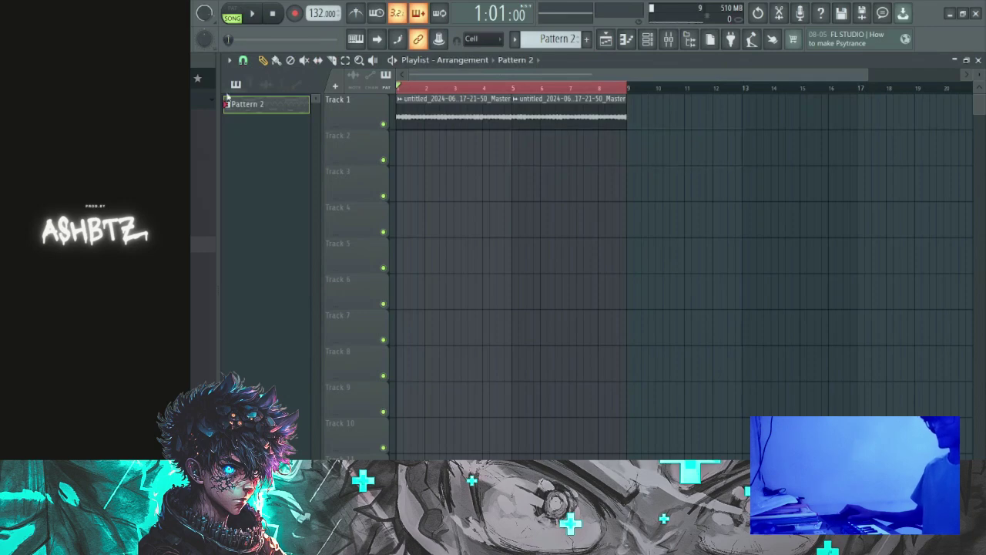
{"action": "left_click", "coordinate": [647, 38]}
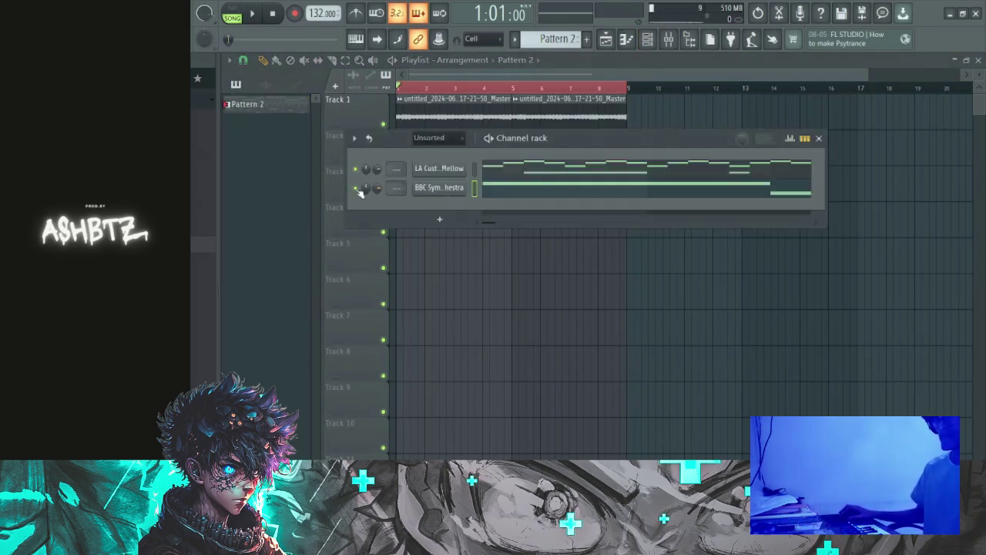
{"action": "key", "text": "space"}
{"action": "key", "text": "F6"}
{"action": "key", "text": "space"}
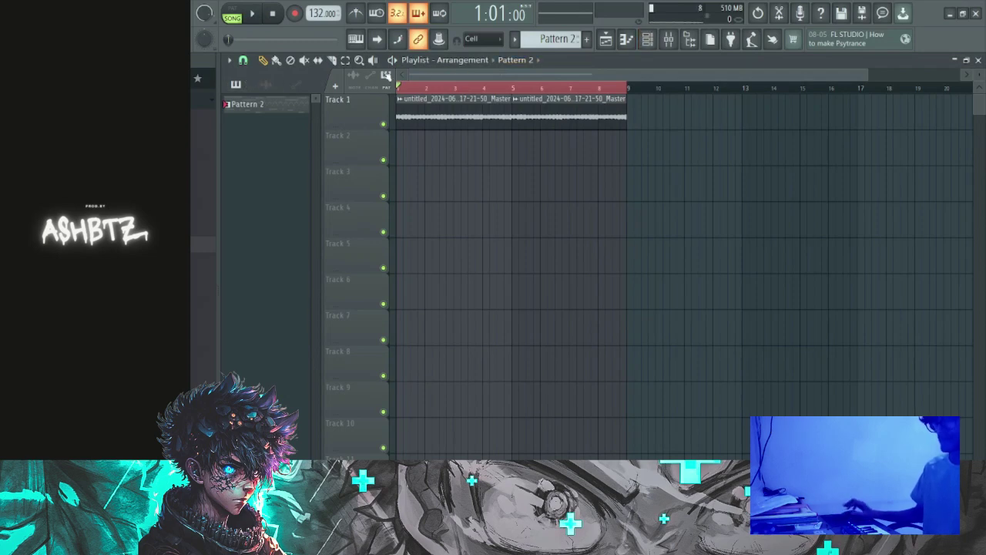
{"action": "left_click_drag", "start_coordinate": [265, 105], "coordinate": [408, 150]}
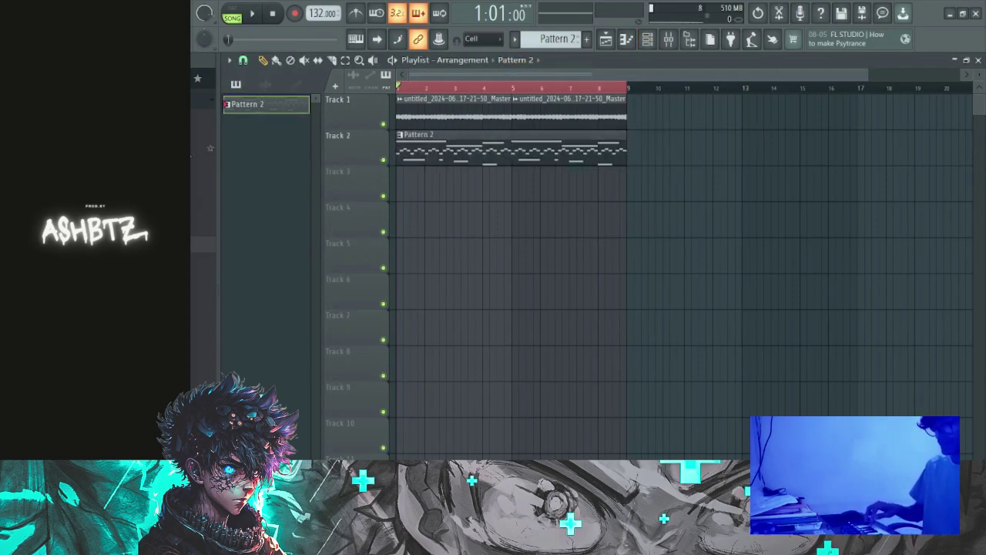
- Mute the LA Custom Mellow channel and play the strings together with the reversed audio loop
{"action": "left_click", "coordinate": [654, 44]}
{"action": "left_click", "coordinate": [471, 188]}
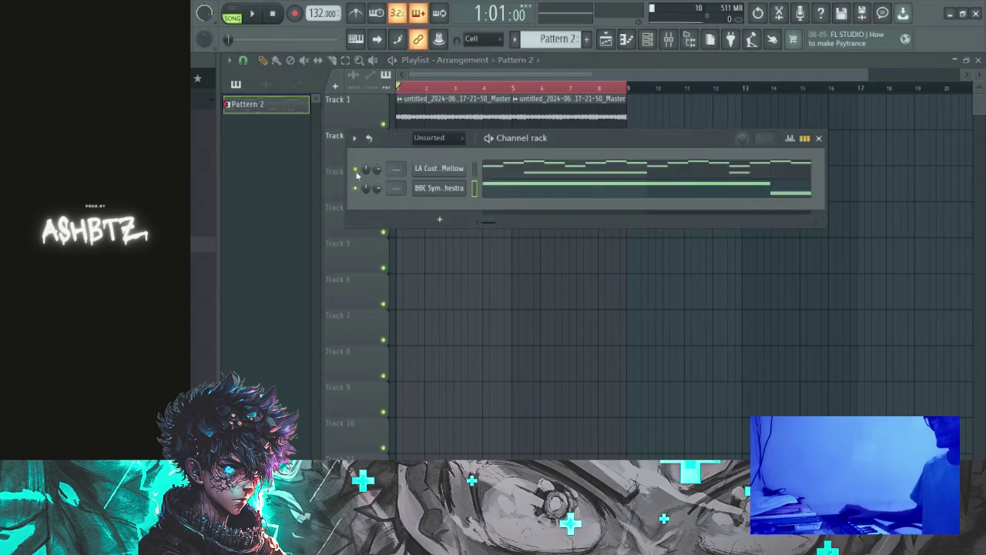
{"action": "left_click", "coordinate": [647, 41]}
{"action": "key", "text": "space"}
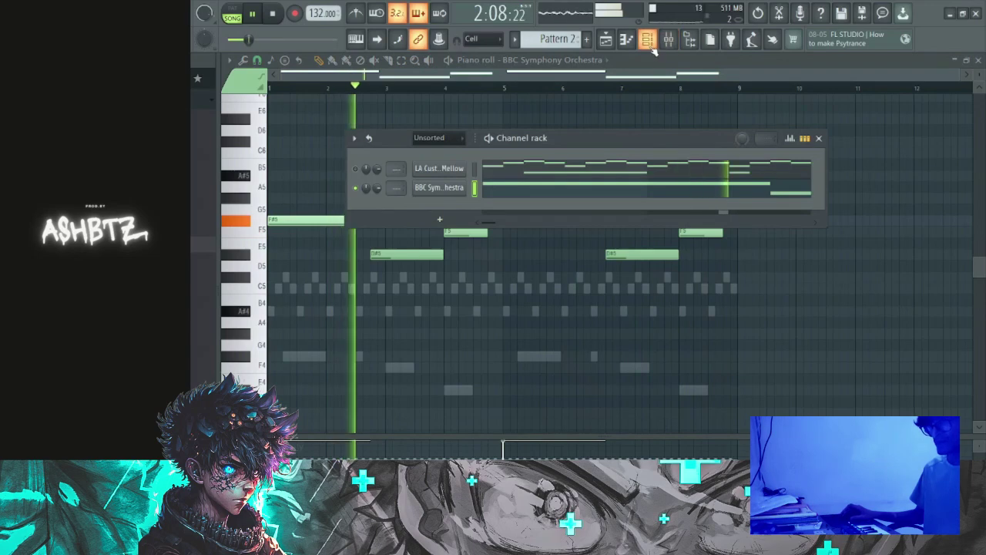
{"action": "left_click", "coordinate": [607, 41]}
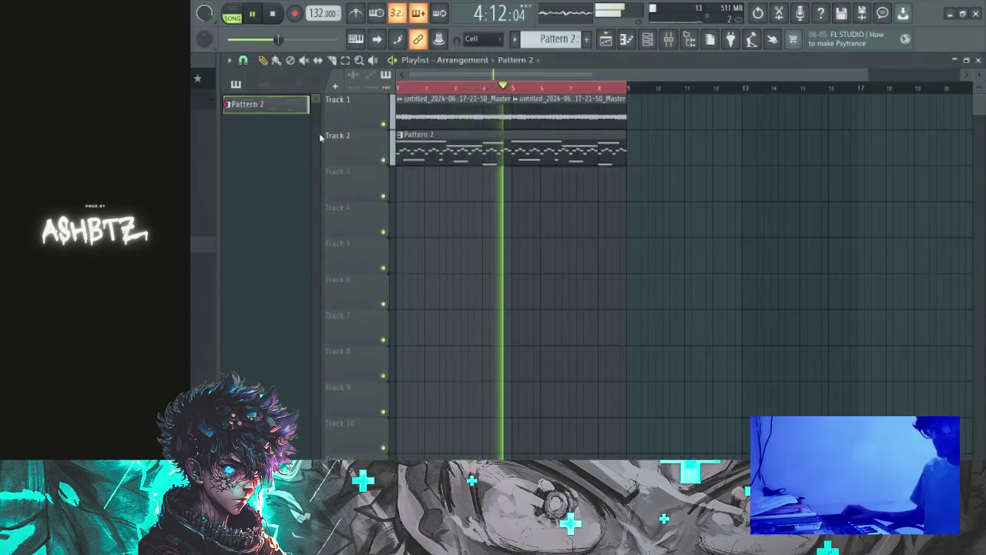
{"action": "key", "text": "space"}
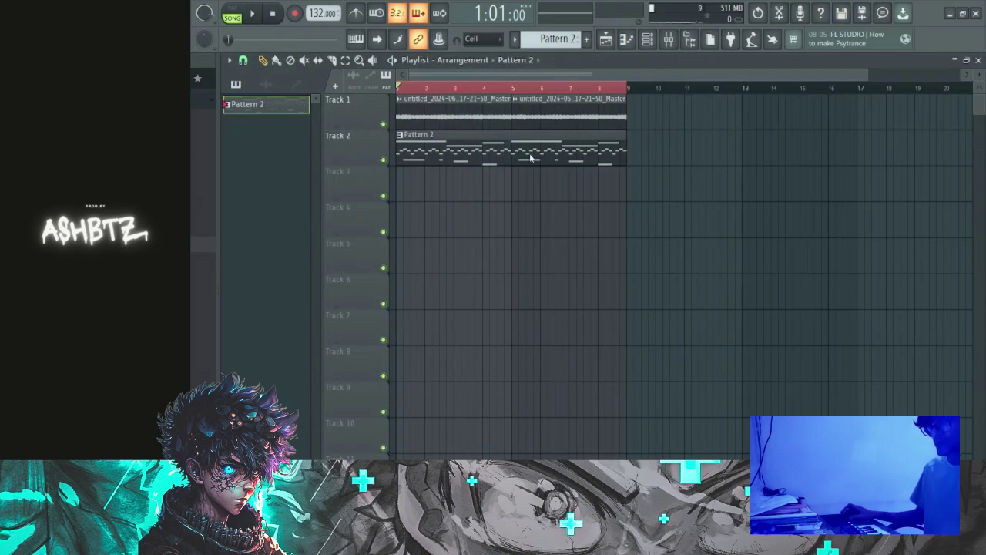
- Extend both F5 string notes to the ends of bars 4 and 8 and play the result
{"action": "left_click", "coordinate": [646, 40]}
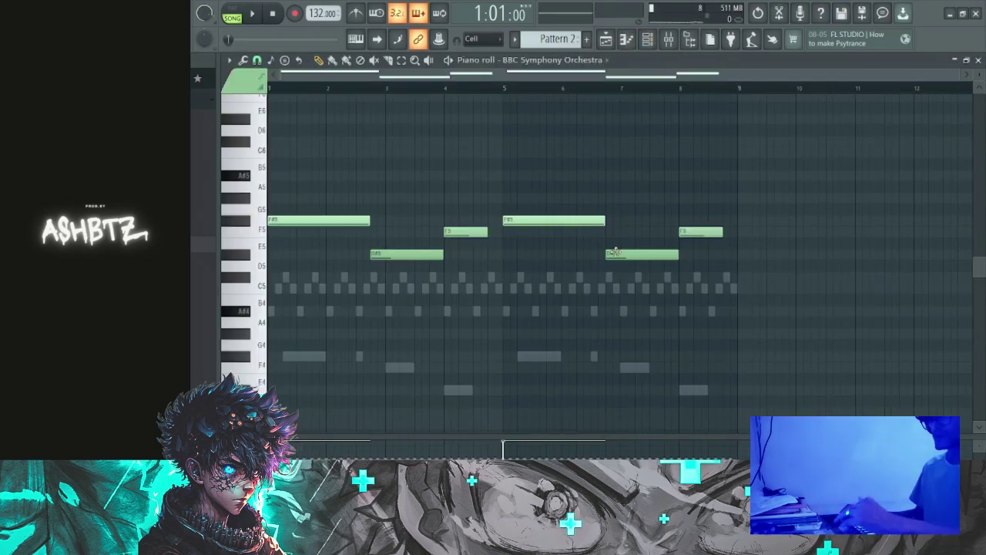
{"action": "key", "text": "space"}
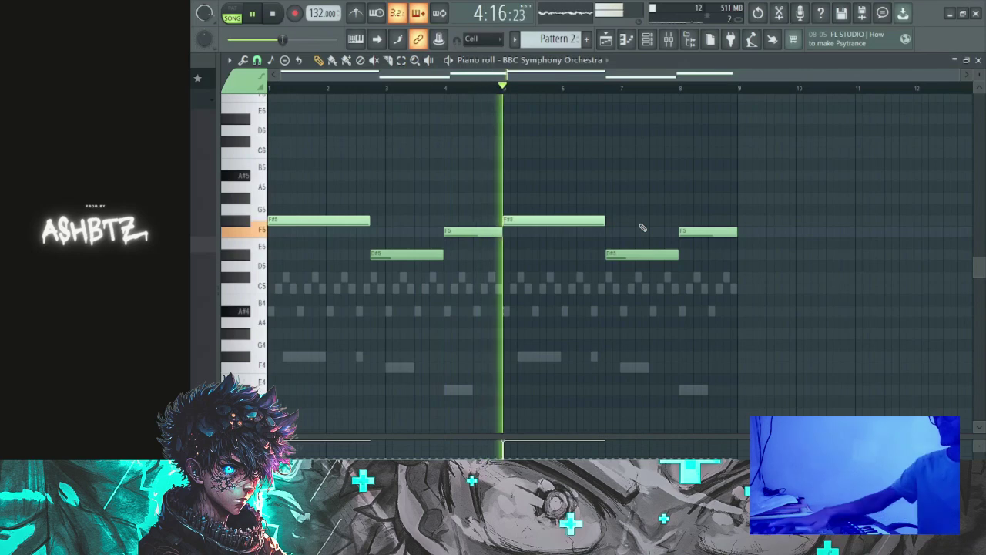
{"action": "left_click", "coordinate": [608, 41]}
{"action": "key", "text": "space"}
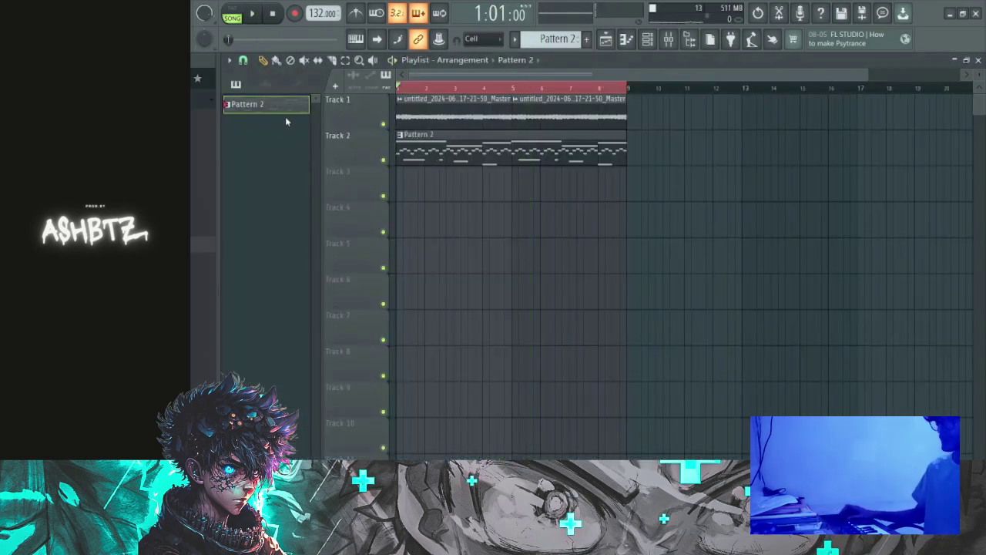
- Render Pattern 2 to audio and replace the pattern clip on Track 2 with the rendered clip at bar 1
{"action": "key", "text": "l"}
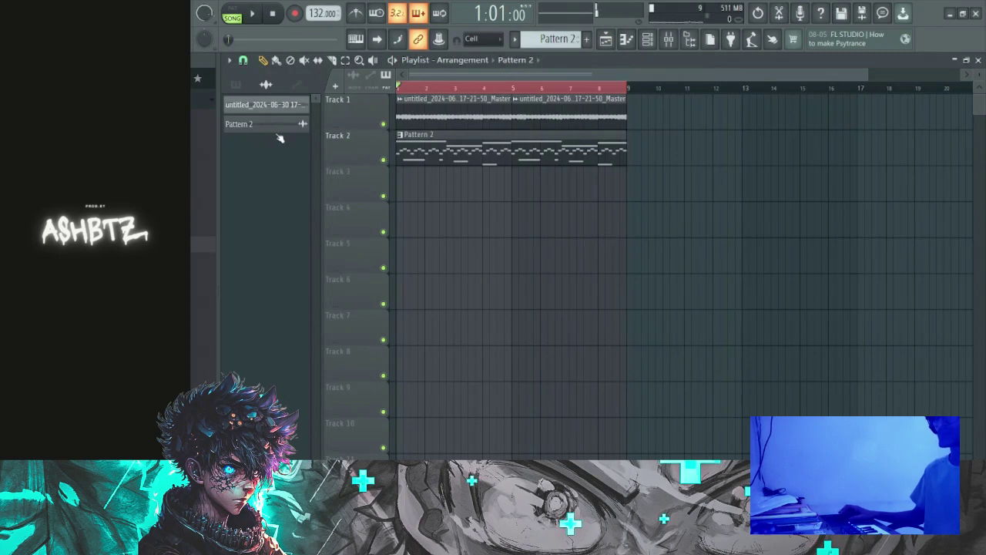
{"action": "left_click_drag", "start_coordinate": [265, 124], "coordinate": [509, 167]}
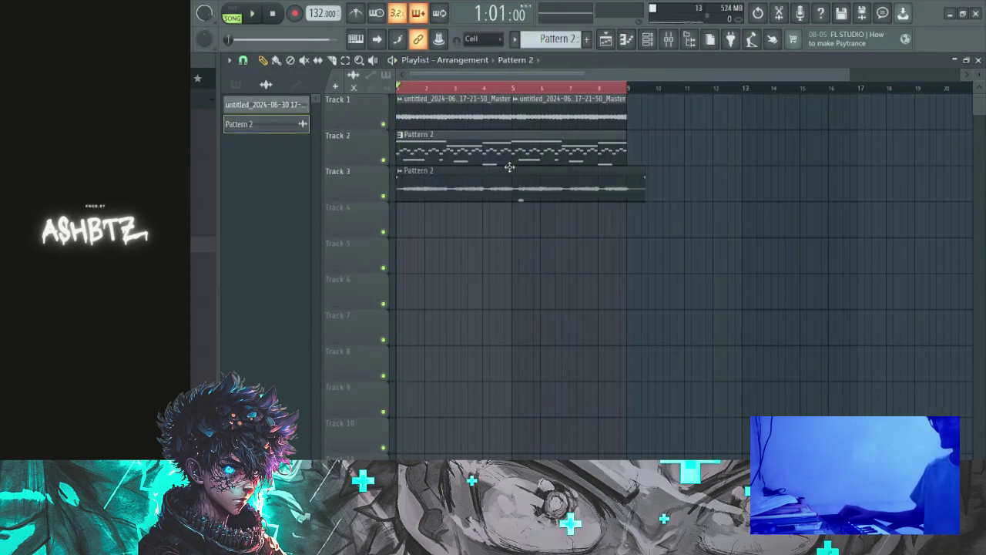
{"action": "right_click", "coordinate": [531, 154]}
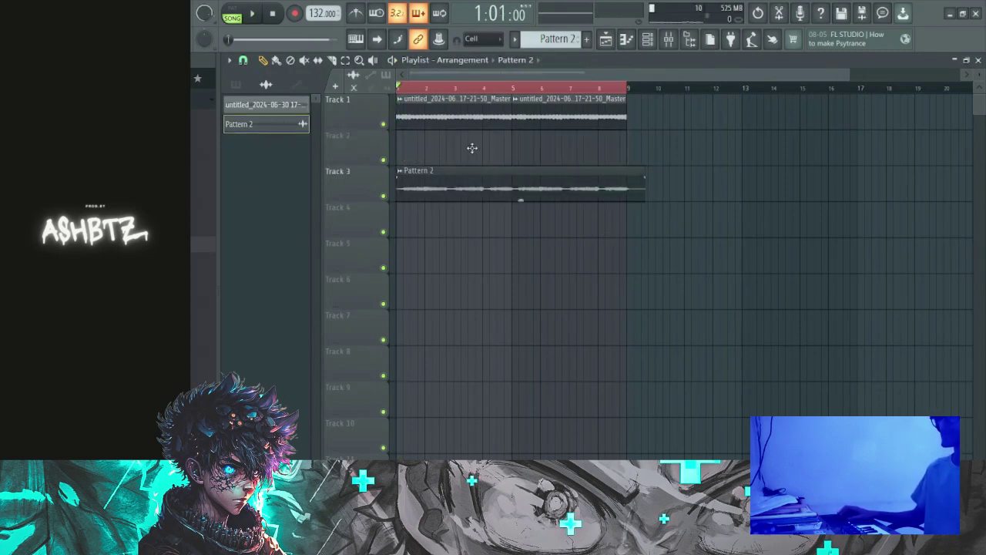
{"action": "left_click_drag", "start_coordinate": [418, 168], "coordinate": [404, 146]}
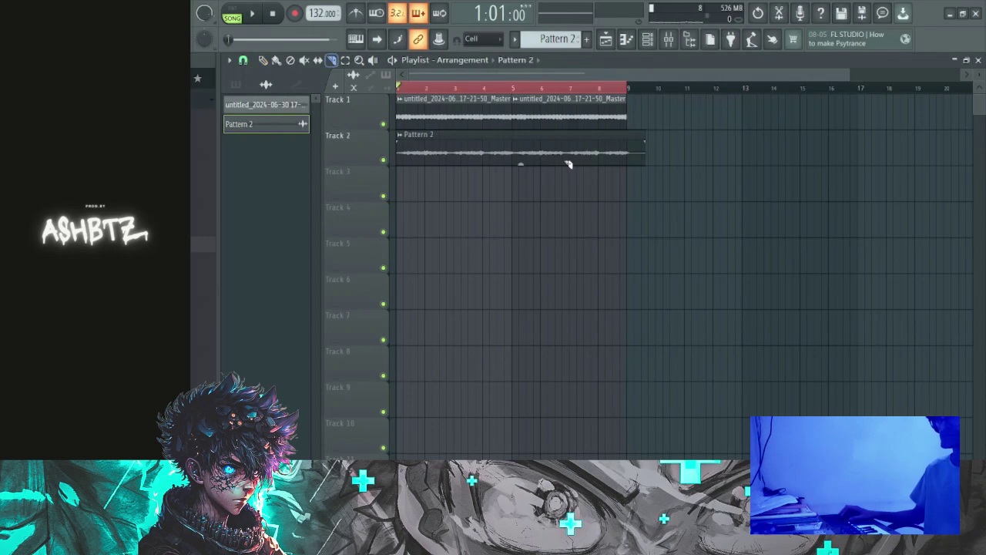
- Cut off the rendered string clip's tail at bar 9 and play the loop
{"action": "scroll", "coordinate": [568, 163], "scroll_direction": "up", "scroll_amount": 5}
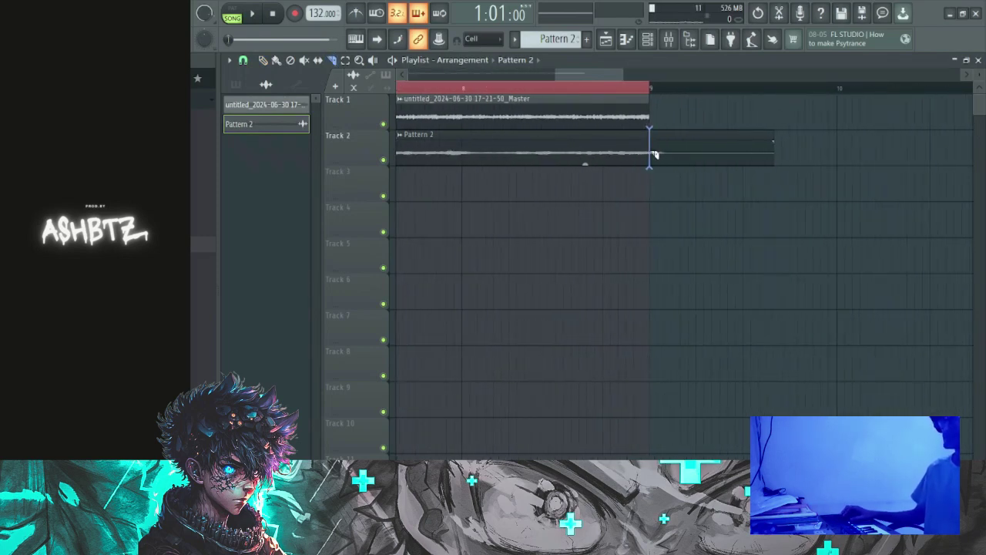
{"action": "right_click", "coordinate": [693, 148]}
{"action": "key", "text": "space"}
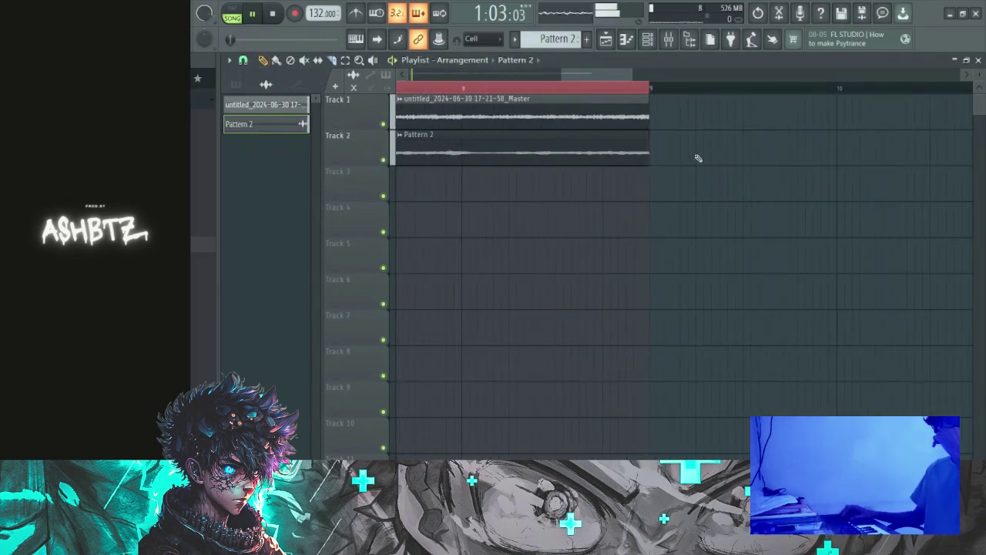
{"action": "scroll", "coordinate": [701, 162], "scroll_direction": "down", "scroll_amount": 5}
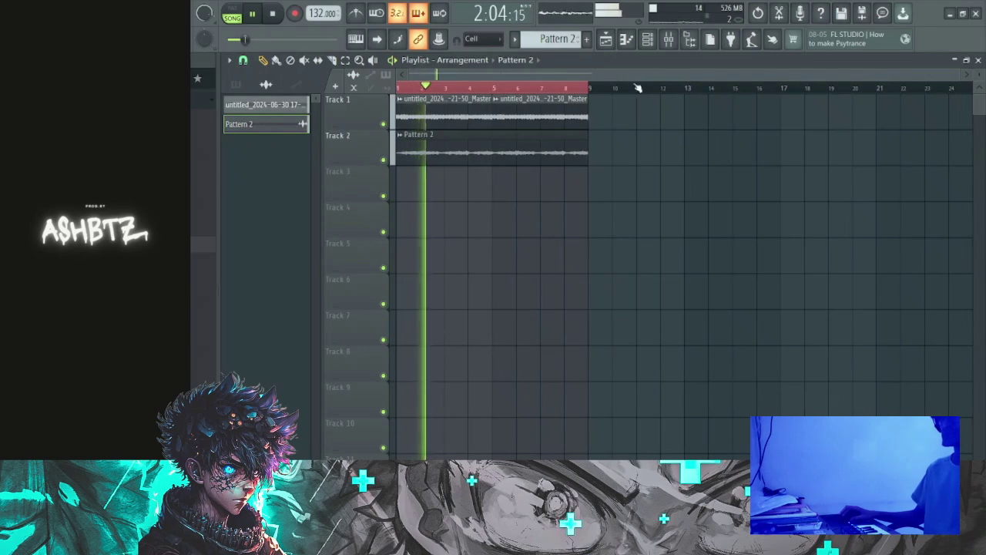
- Show all channels in the channel rack and delete every BBC Symphony Orchestra note from Pattern 2
{"action": "left_click", "coordinate": [647, 38]}
{"action": "left_click", "coordinate": [437, 138]}
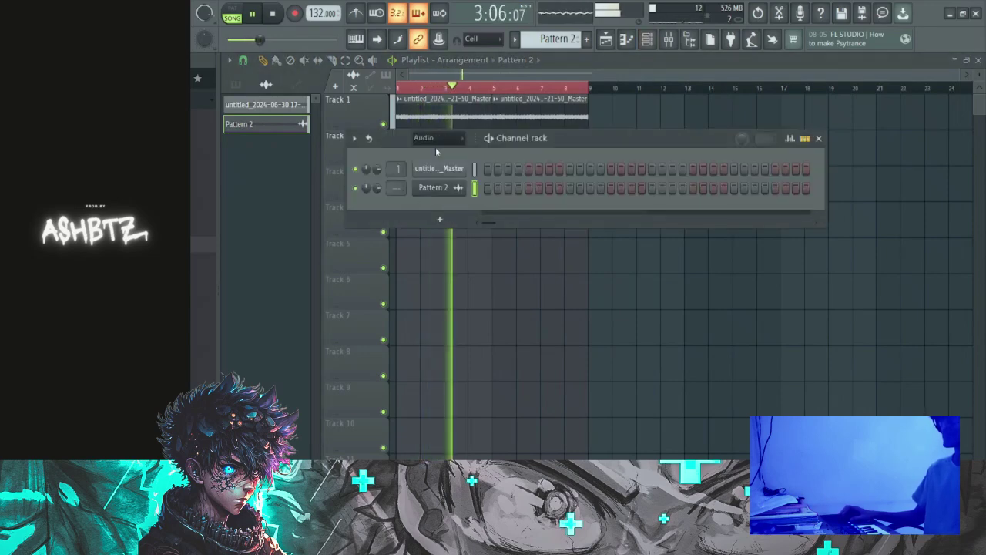
{"action": "left_click", "coordinate": [438, 151]}
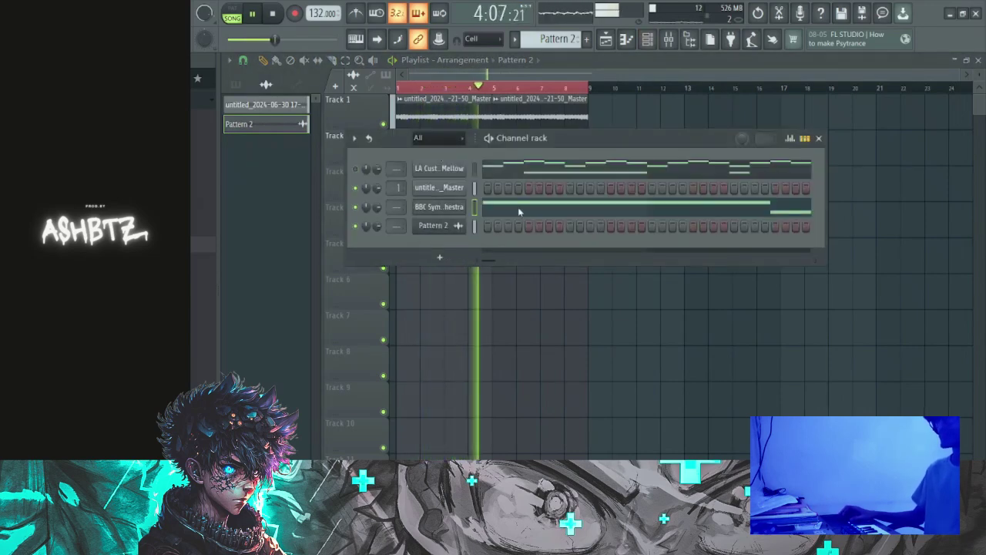
{"action": "left_click", "coordinate": [446, 209]}
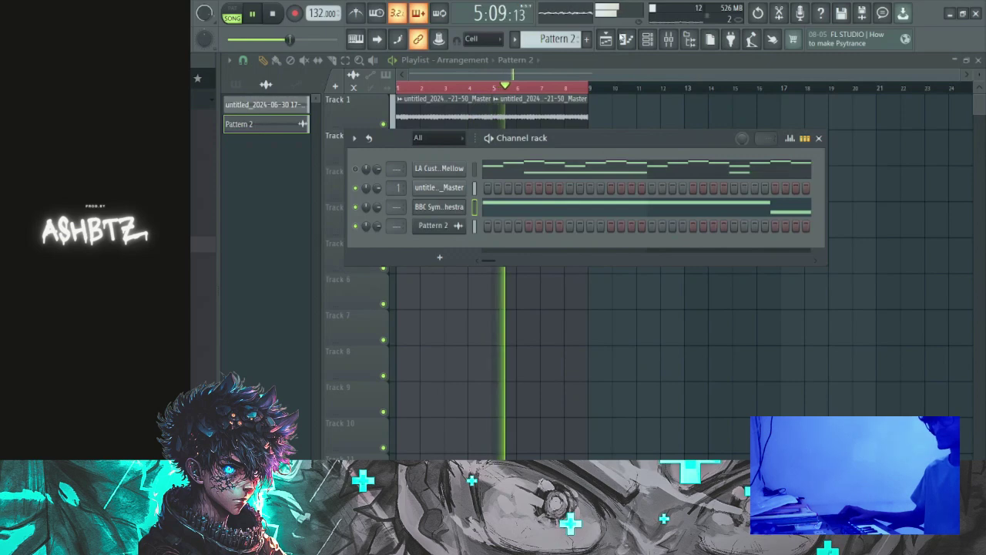
{"action": "left_click", "coordinate": [497, 207]}
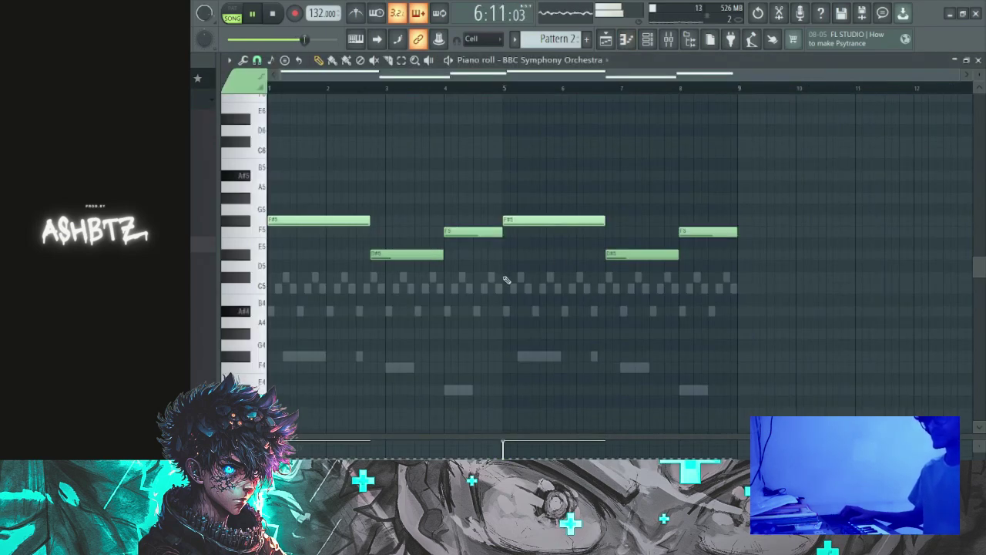
{"action": "key", "text": "ctrl+a"}
{"action": "key", "text": "Delete"}
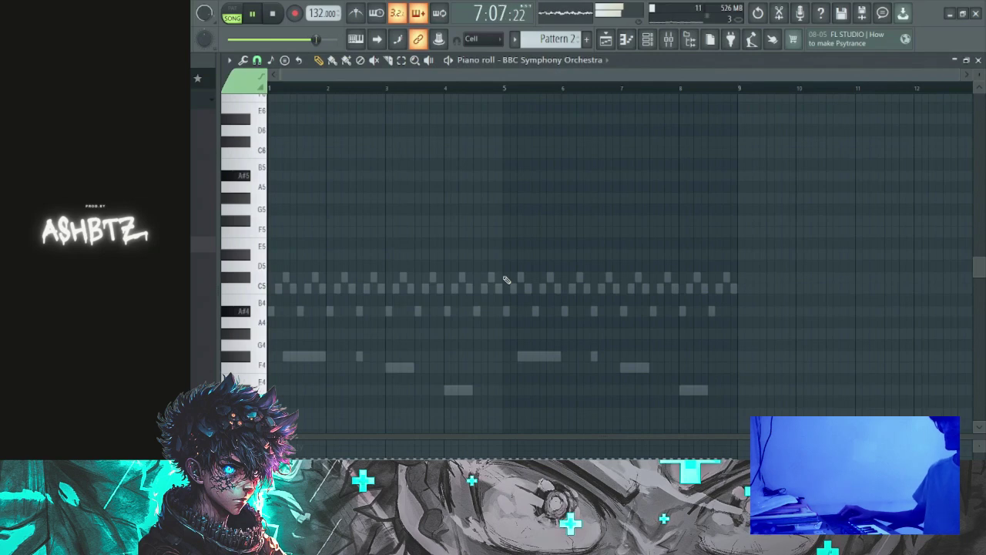
{"action": "key", "text": "F6"}
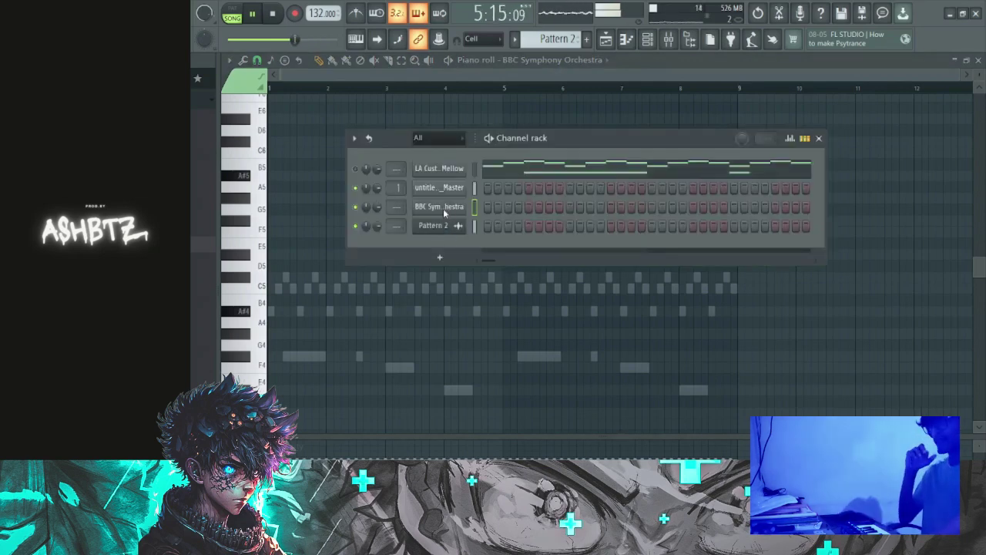
- Open the BBC Symphony Orchestra instrument, audition the Strings: Violins 1 sound, and close its window
{"action": "left_click", "coordinate": [444, 214]}
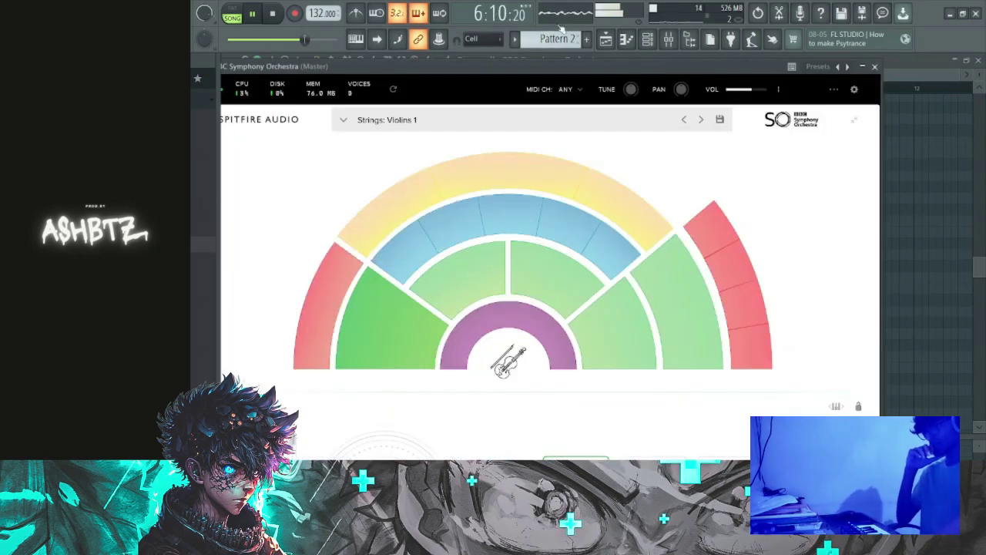
{"action": "left_click_drag", "start_coordinate": [543, 72], "coordinate": [612, 59]}
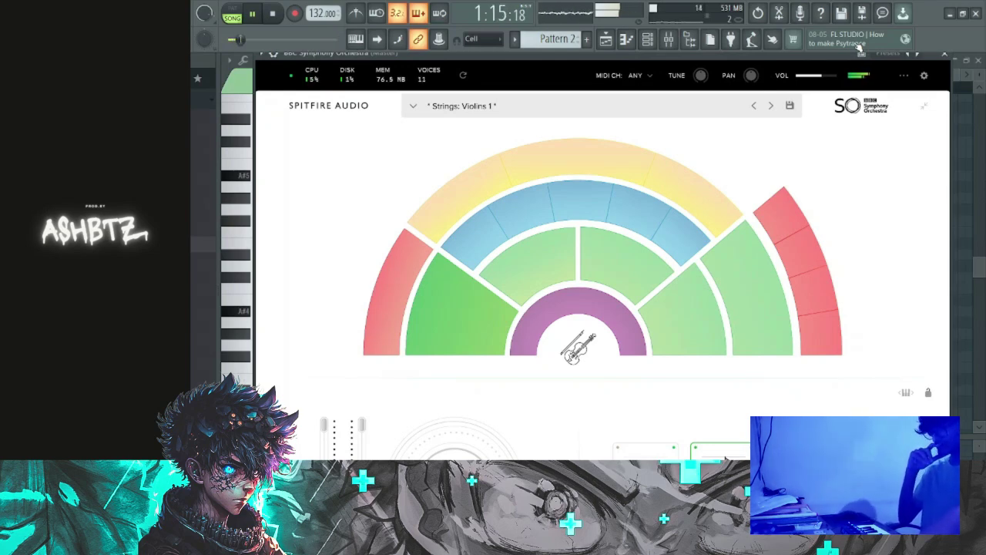
{"action": "left_click", "coordinate": [945, 57]}
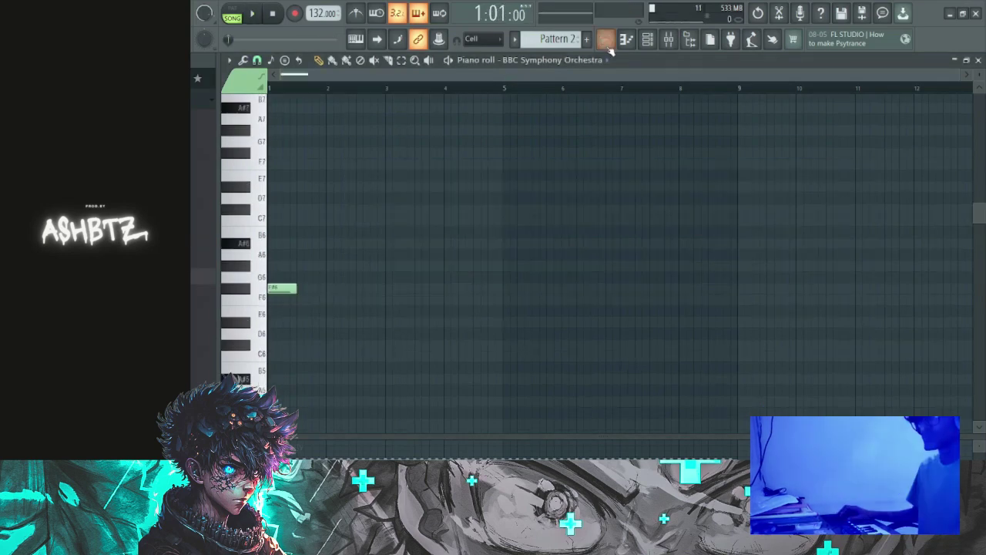
- Place Pattern 2 on Track 3 at bar 1 of the playlist and play the arrangement
{"action": "left_click", "coordinate": [607, 42]}
{"action": "left_click", "coordinate": [239, 87]}
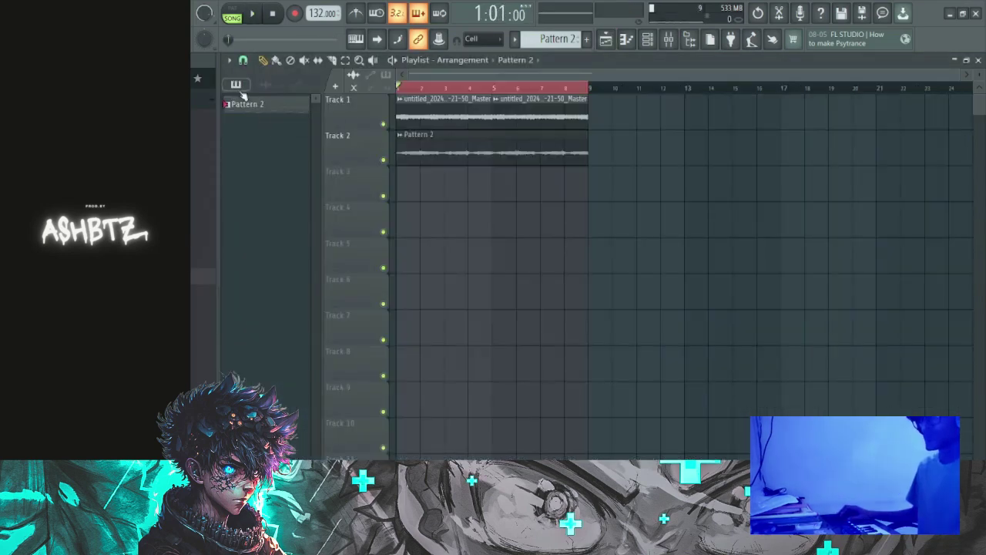
{"action": "left_click", "coordinate": [418, 197]}
{"action": "left_click_drag", "start_coordinate": [494, 192], "coordinate": [473, 192]}
{"action": "key", "text": "space"}
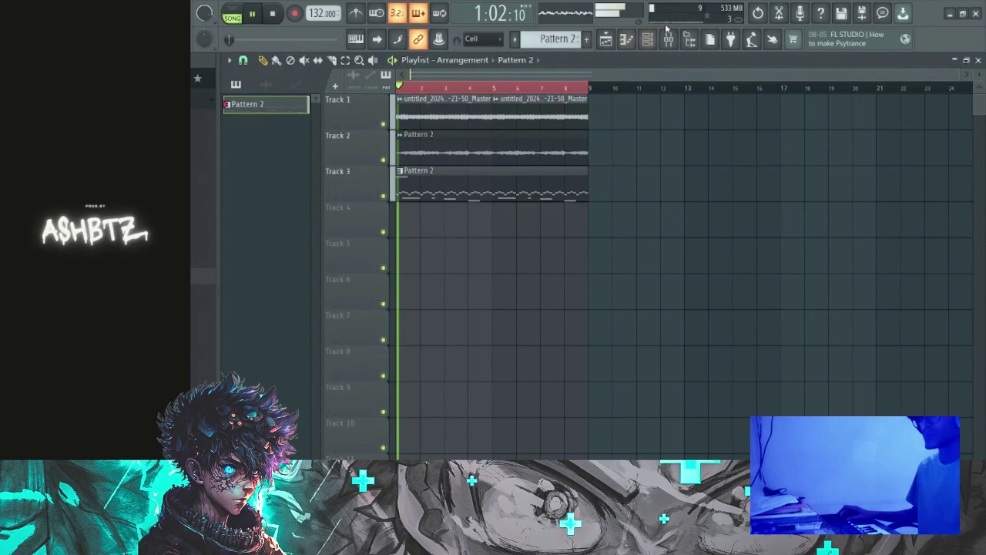
- Return to the BBC Symphony Orchestra piano roll of Pattern 2 and play the opening F#6 note
{"action": "left_click", "coordinate": [629, 42]}
{"action": "key", "text": "space"}
{"action": "key", "text": "space"}
{"action": "right_click", "coordinate": [278, 288]}
{"action": "right_click", "coordinate": [278, 288]}
{"action": "key", "text": "space"}
{"action": "key", "text": "space"}
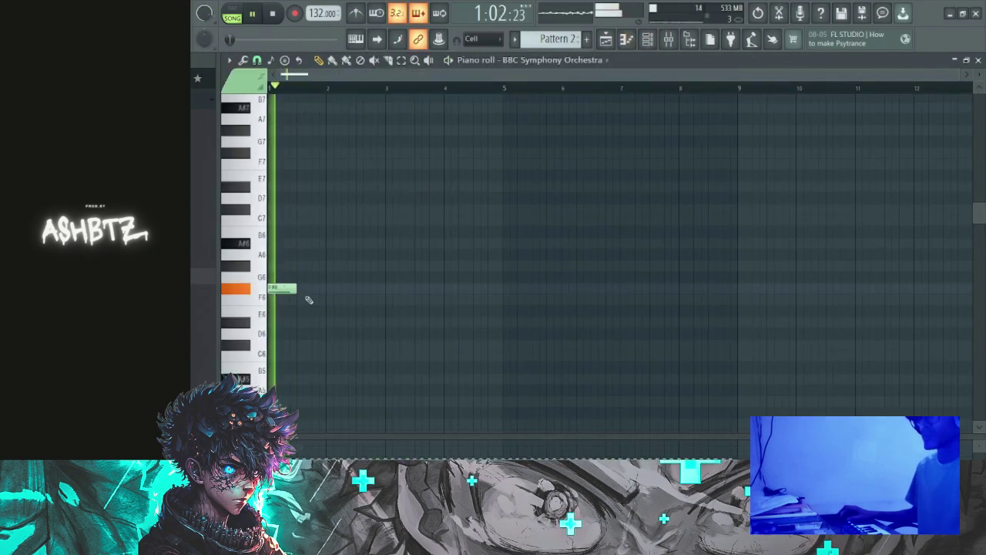
- Try a second F#6 note starting just past the middle of bar 1, play it, and delete it
{"action": "left_click", "coordinate": [306, 288]}
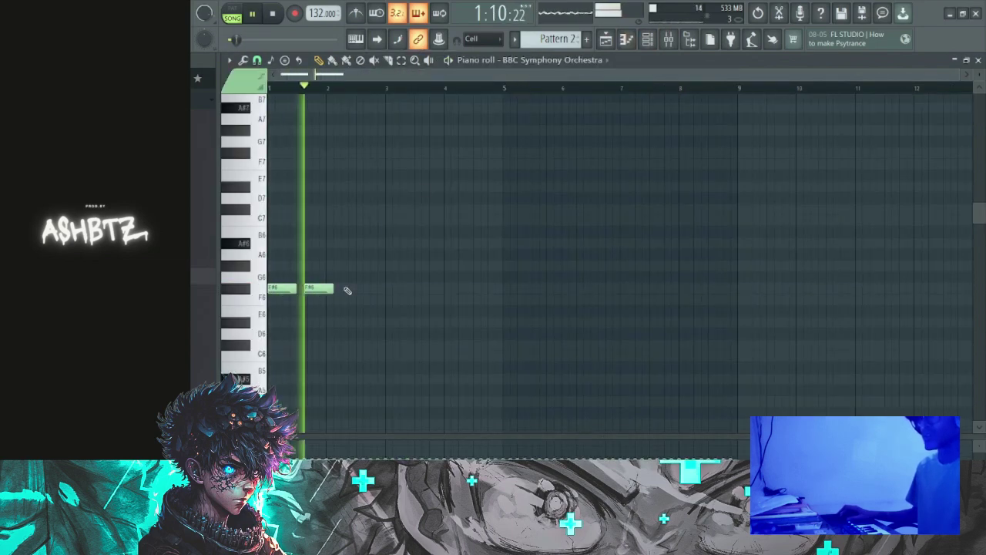
{"action": "key", "text": "space"}
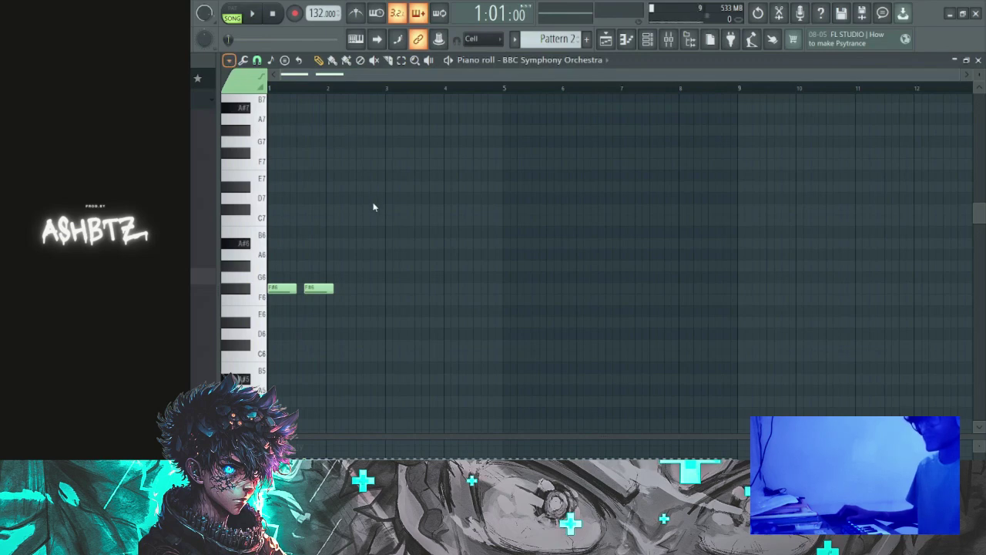
{"action": "left_click", "coordinate": [464, 220]}
{"action": "key", "text": "space"}
{"action": "scroll", "coordinate": [276, 329], "scroll_direction": "up", "scroll_amount": 2}
{"action": "right_click", "coordinate": [342, 290]}
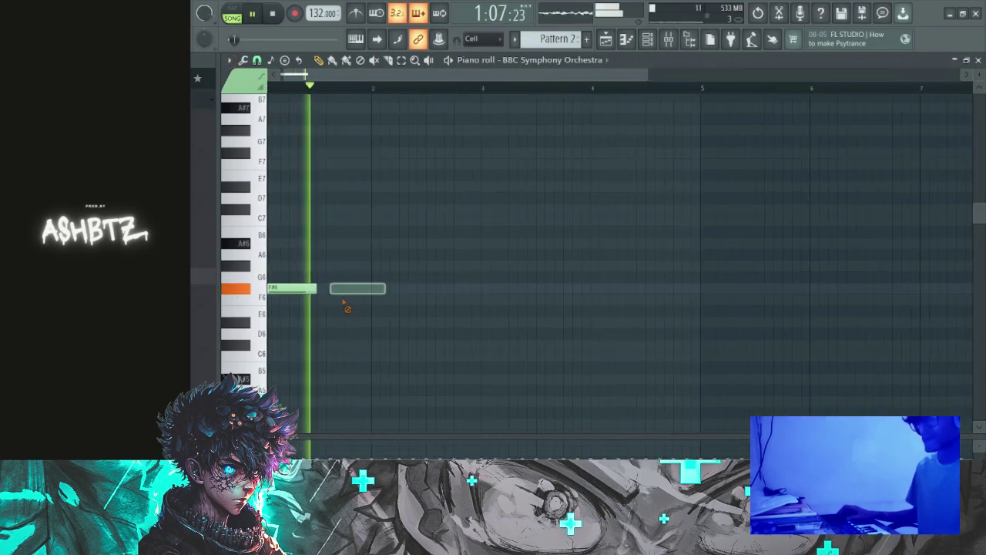
{"action": "key", "text": "space"}
{"action": "key", "text": "space"}
- Add an F#6 note filling the second half of bar 1, directly after the first note, and play it
{"action": "left_click", "coordinate": [349, 287]}
{"action": "left_click_drag", "start_coordinate": [351, 288], "coordinate": [324, 288]}
{"action": "key", "text": "space"}
{"action": "key", "text": "space"}
{"action": "key", "text": "space"}
{"action": "key", "text": "space"}
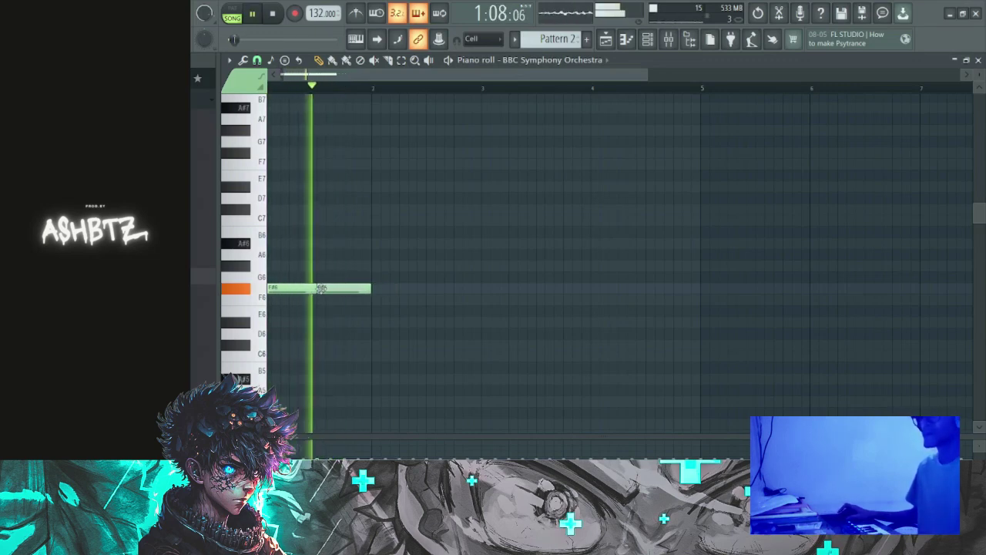
- Duplicate the two F#6 notes of bar 1 into bar 2 and play the result
{"action": "scroll", "coordinate": [358, 288], "scroll_direction": "down", "scroll_amount": 2}
{"action": "key", "text": "ctrl+a"}
{"action": "key", "text": "ctrl+b"}
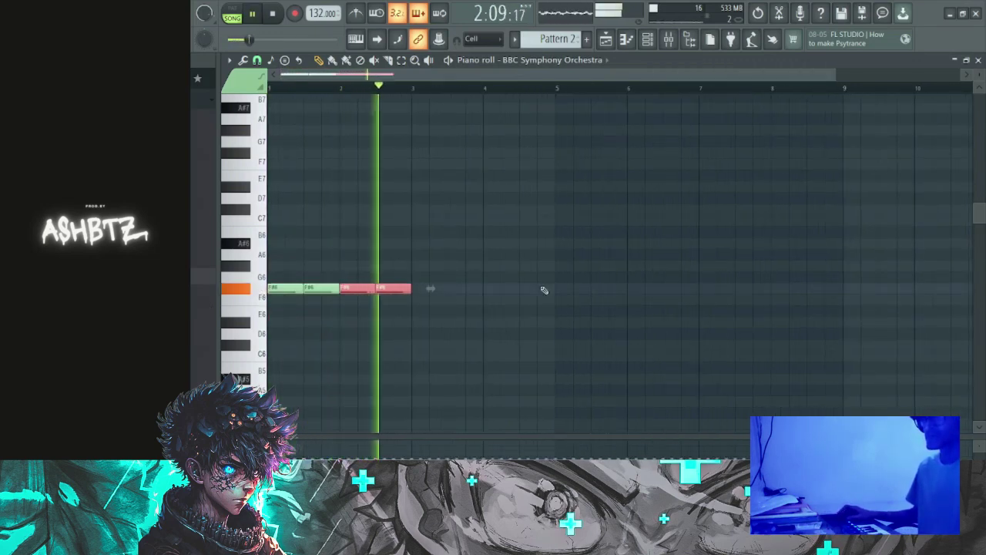
{"action": "key", "text": "space"}
{"action": "key", "text": "ctrl+a"}
{"action": "key", "text": "space"}
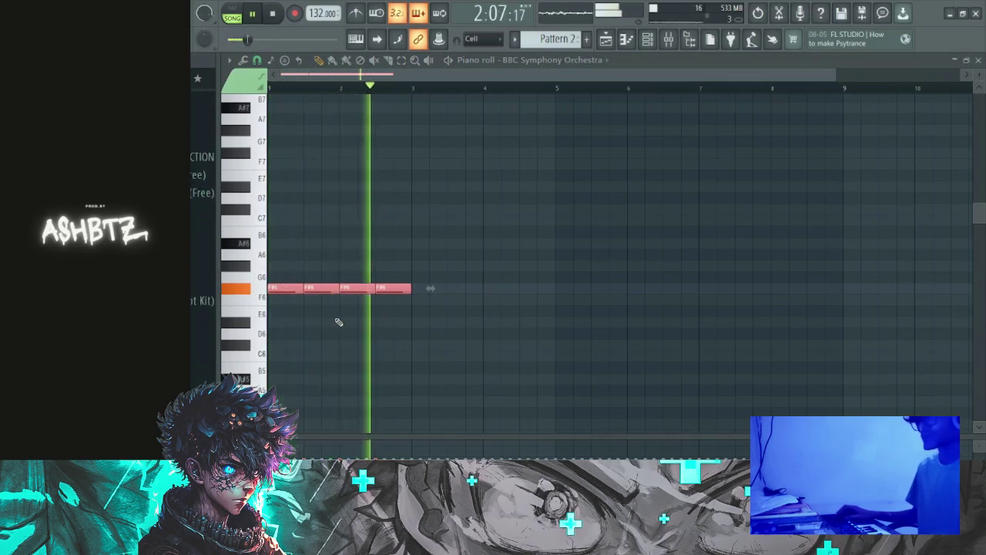
{"action": "key", "text": "space"}
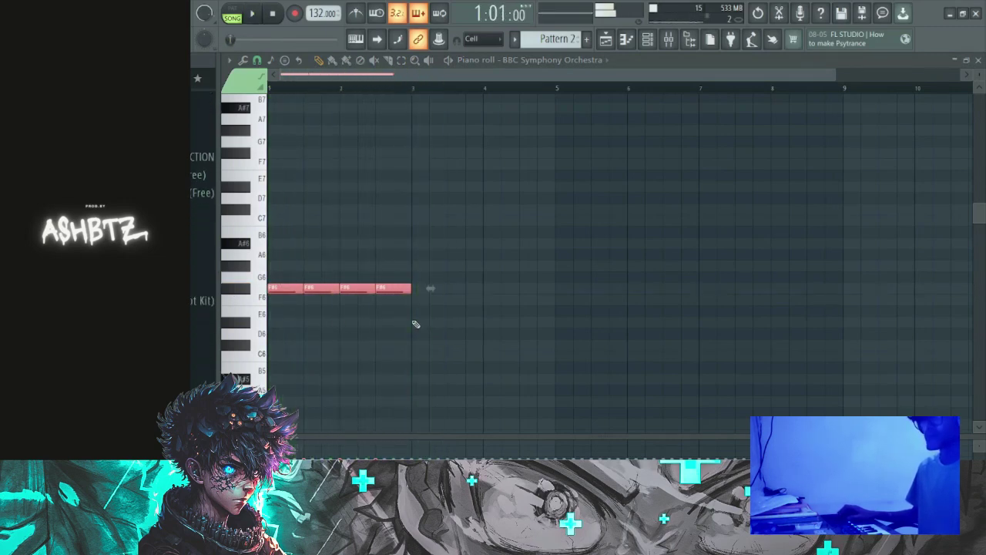
- Add two half-bar D#6 notes in bar 3 and two half-bar F6 notes in bar 4
{"action": "left_click", "coordinate": [415, 323]}
{"action": "left_click", "coordinate": [454, 322]}
{"action": "key", "text": "space"}
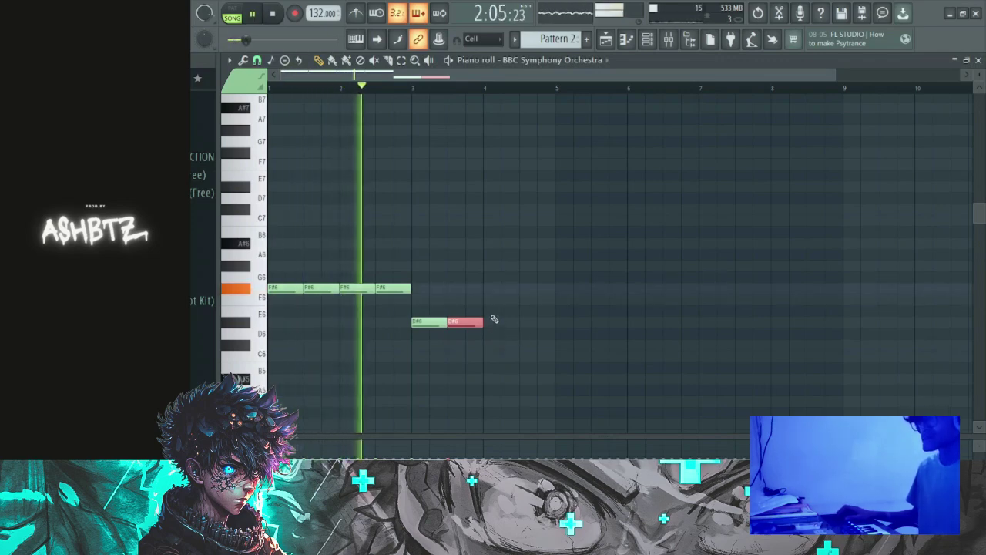
{"action": "left_click", "coordinate": [484, 299]}
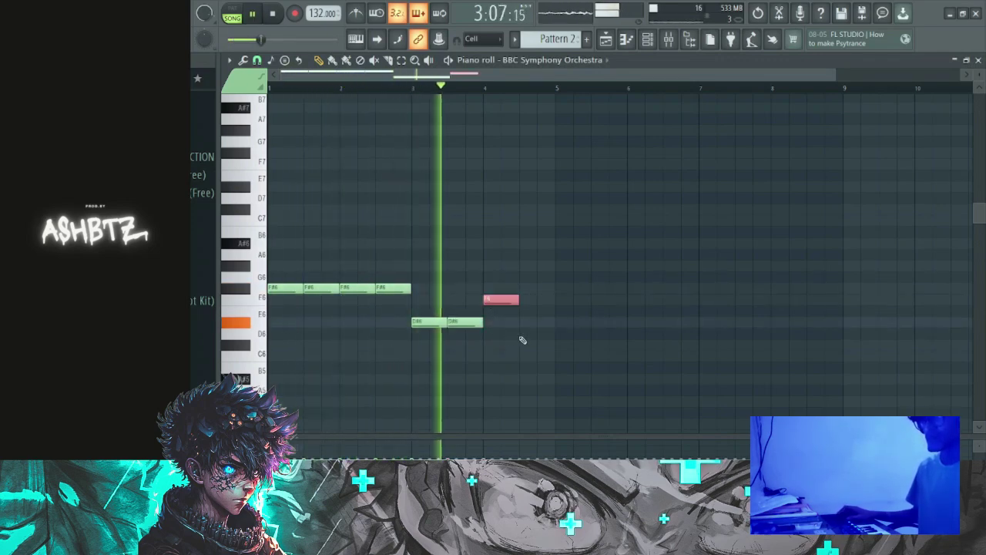
{"action": "left_click", "coordinate": [528, 299]}
{"action": "scroll", "coordinate": [549, 327], "scroll_direction": "down", "scroll_amount": 1}
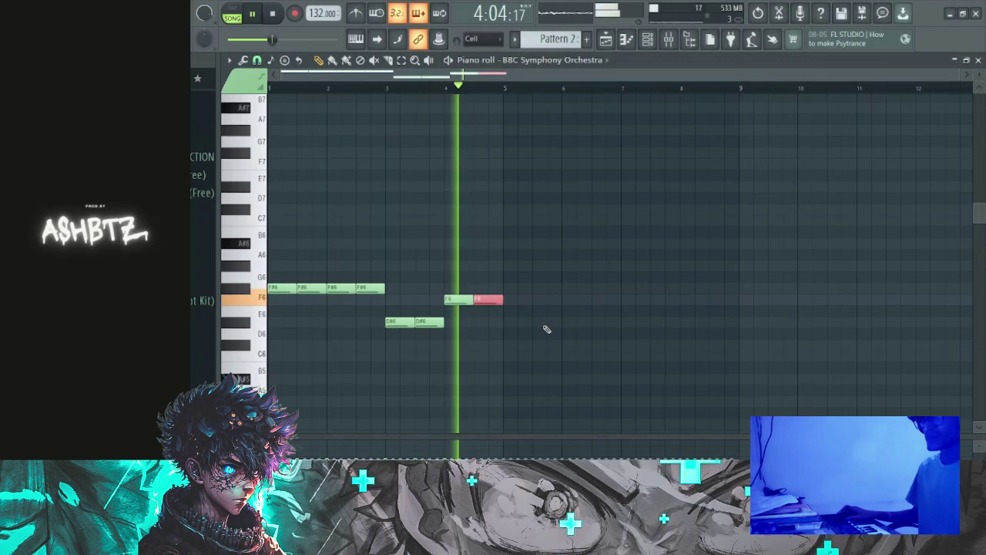
{"action": "left_click", "coordinate": [511, 298]}
{"action": "right_click", "coordinate": [525, 299]}
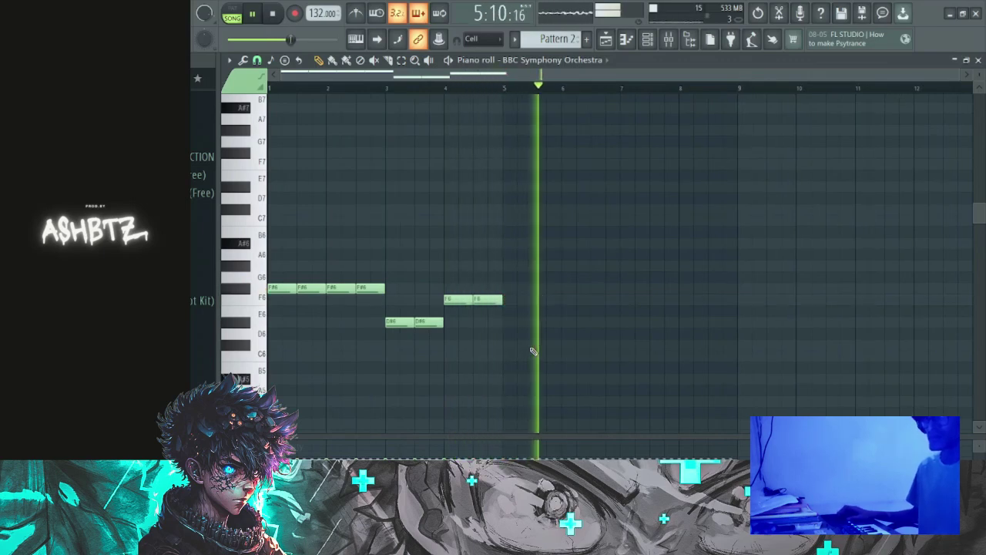
- Duplicate the four-bar violin melody into bars 5 to 8 and play it
{"action": "key", "text": "ctrl+b"}
{"action": "key", "text": "space"}
{"action": "key", "text": "space"}
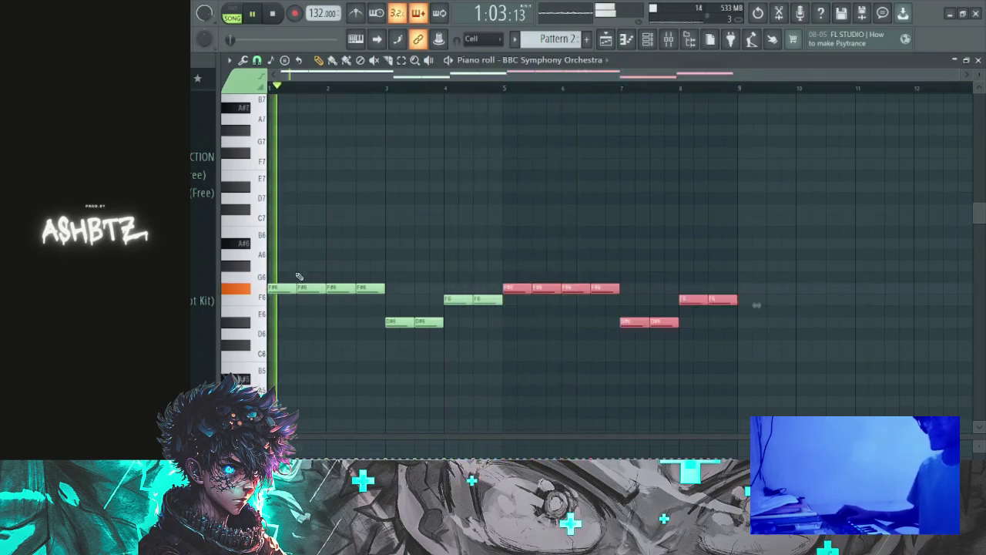
- Try an A#6 note above the F#6 notes in bar 1 and delete it after playback
{"action": "scroll", "coordinate": [300, 277], "scroll_direction": "up", "scroll_amount": 3}
{"action": "key", "text": "space"}
{"action": "left_click", "coordinate": [289, 266]}
{"action": "left_click_drag", "start_coordinate": [287, 252], "coordinate": [295, 233]}
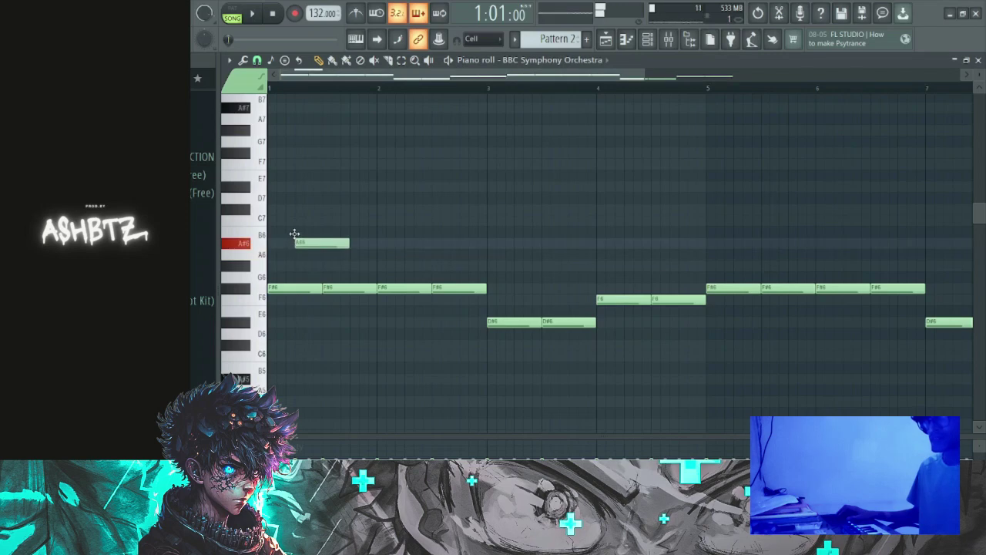
{"action": "key", "text": "space"}
{"action": "right_click", "coordinate": [319, 242]}
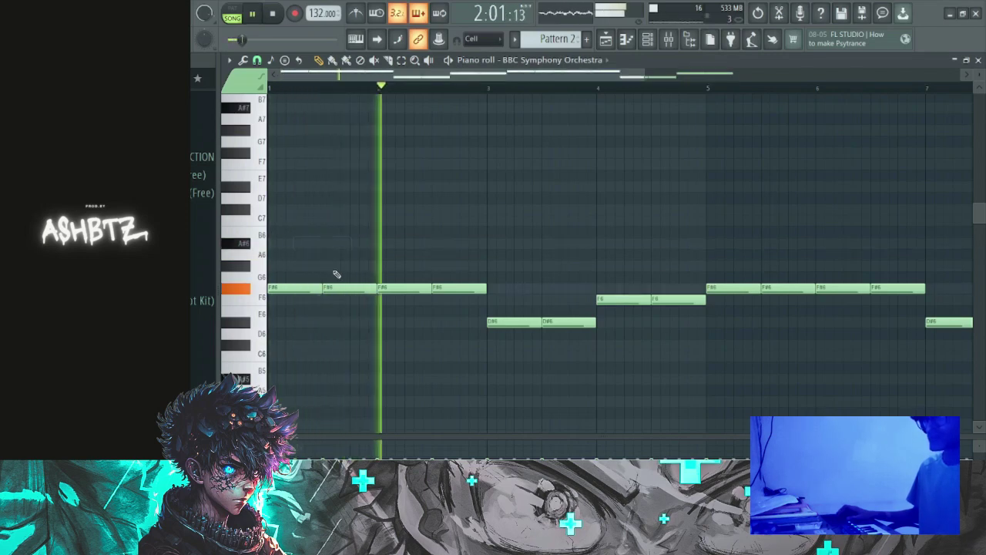
- Play the loop and review the violin melody against the faded notes of the other channel
{"action": "key", "text": "space"}
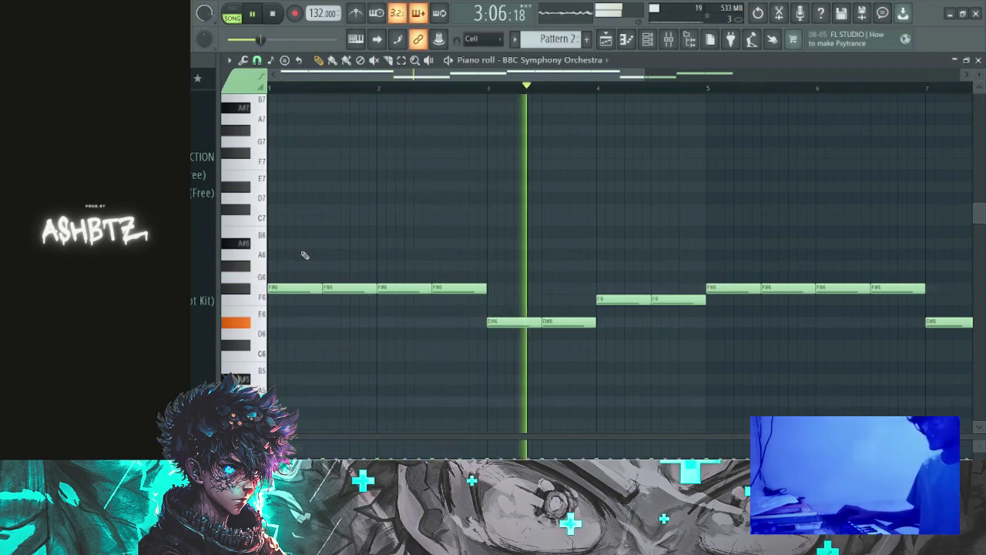
{"action": "scroll", "coordinate": [451, 201], "scroll_direction": "down", "scroll_amount": 7}
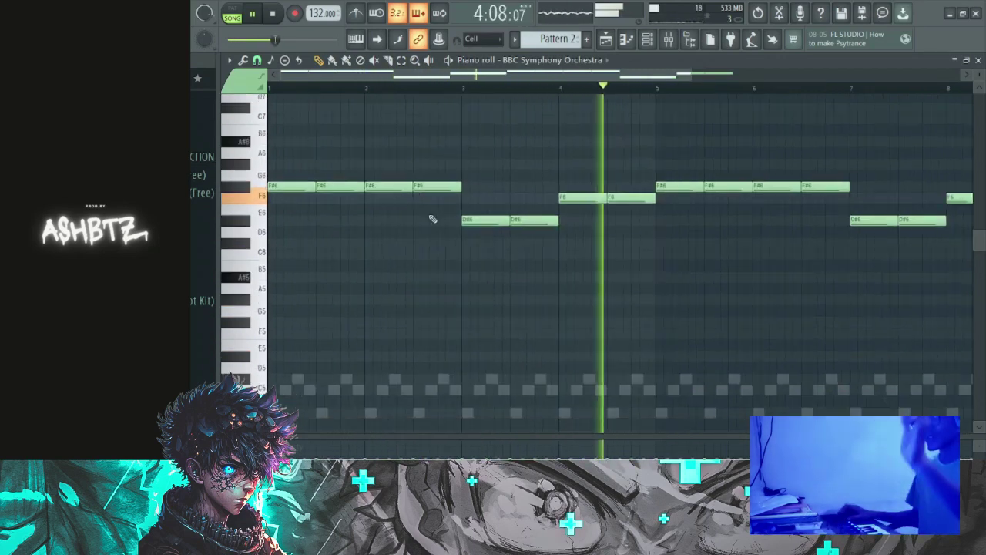
{"action": "key", "text": "space"}
{"action": "key", "text": "space"}
{"action": "left_click_drag", "start_coordinate": [808, 144], "coordinate": [292, 306]}
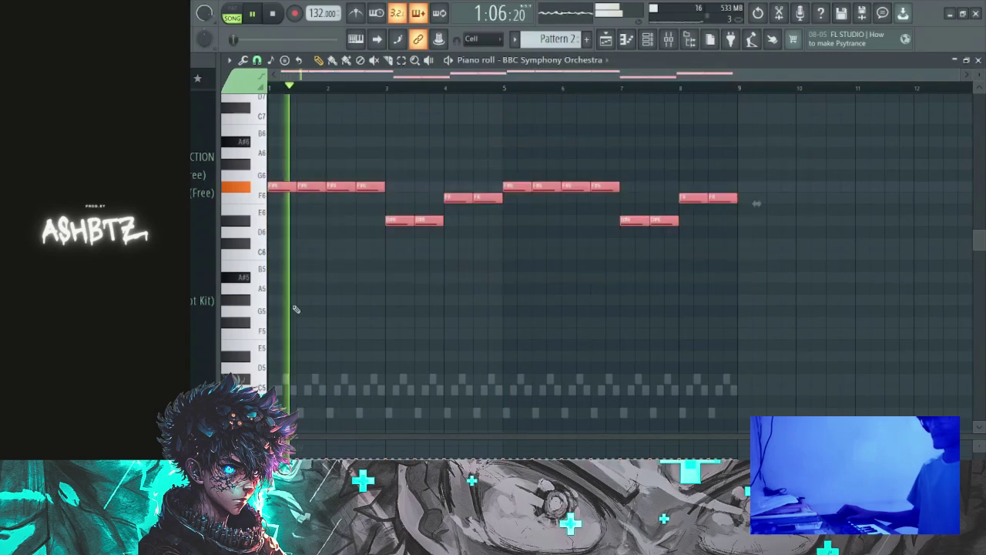
{"action": "key", "text": "space"}
{"action": "left_click", "coordinate": [429, 344]}
{"action": "right_click", "coordinate": [431, 344]}
{"action": "left_click_drag", "start_coordinate": [476, 160], "coordinate": [270, 265]}
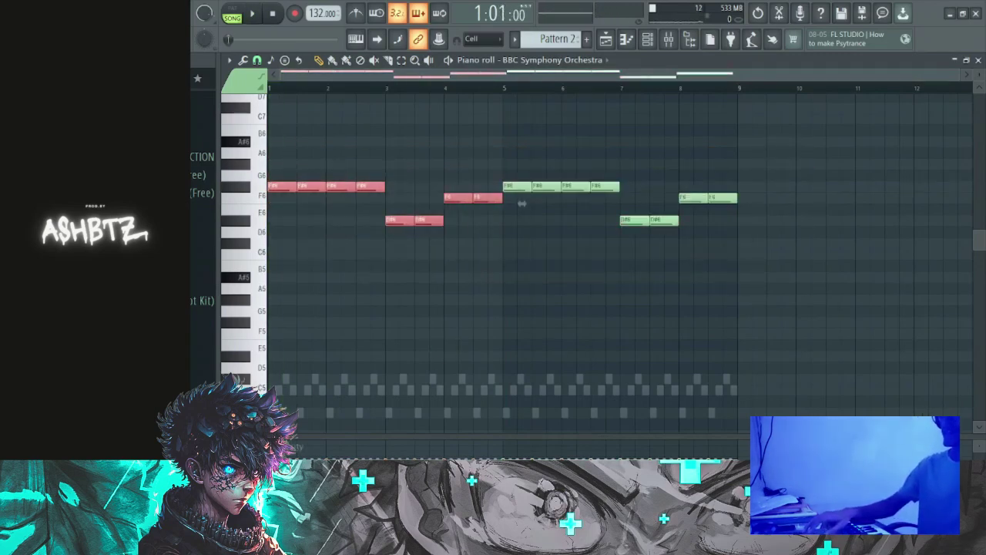
{"action": "key", "text": "space"}
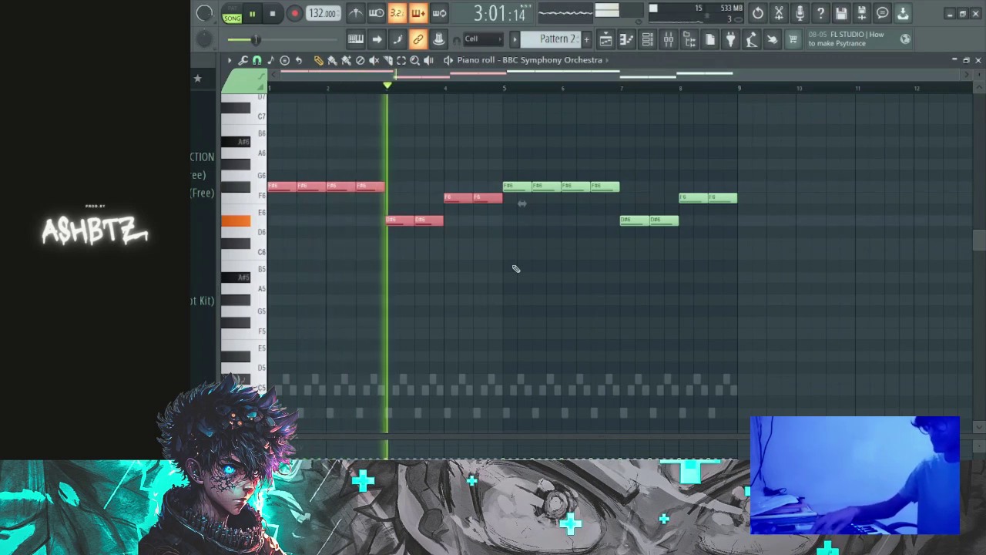
- Listen through the eight-bar loop again, checking the F#6, D#6 and F6 note groups one after another
{"action": "left_click_drag", "start_coordinate": [460, 219], "coordinate": [397, 230]}
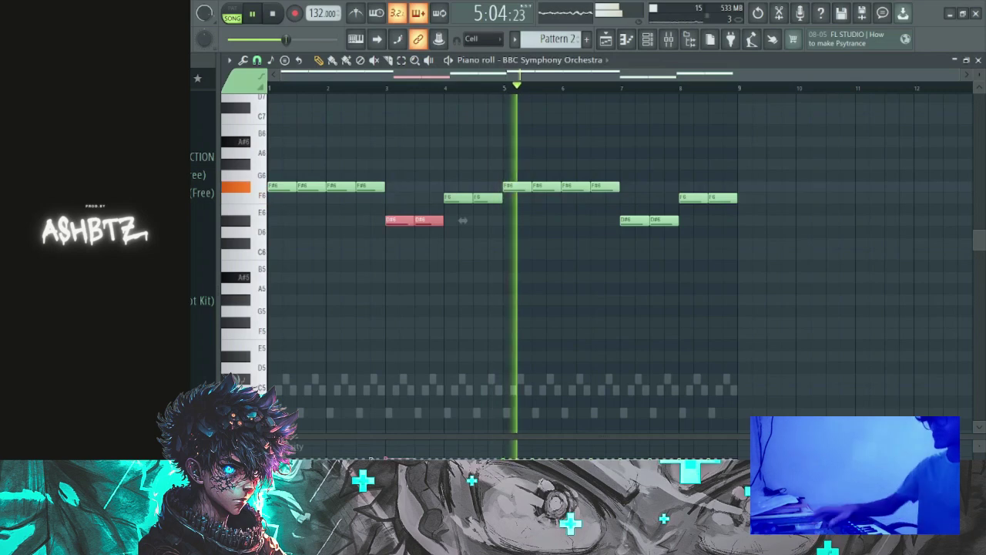
{"action": "left_click", "coordinate": [540, 268], "text": "ctrl"}
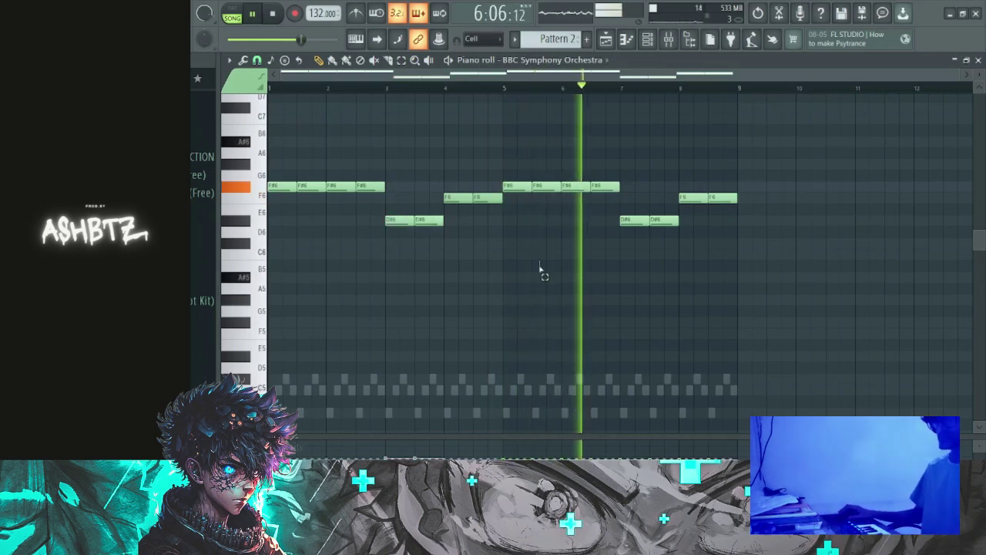
{"action": "key", "text": "ctrl+a"}
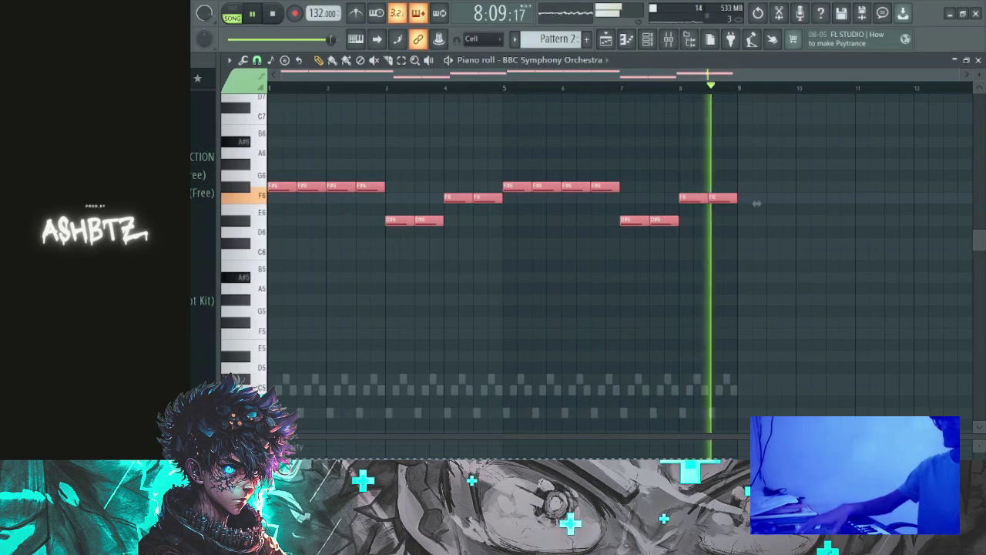
{"action": "left_click_drag", "start_coordinate": [271, 173], "coordinate": [378, 269]}
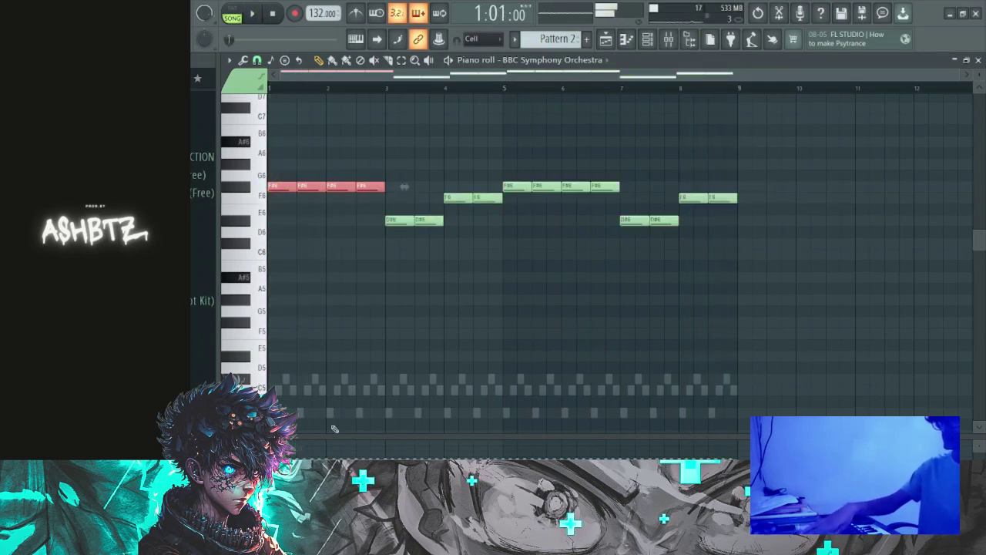
{"action": "key", "text": "space"}
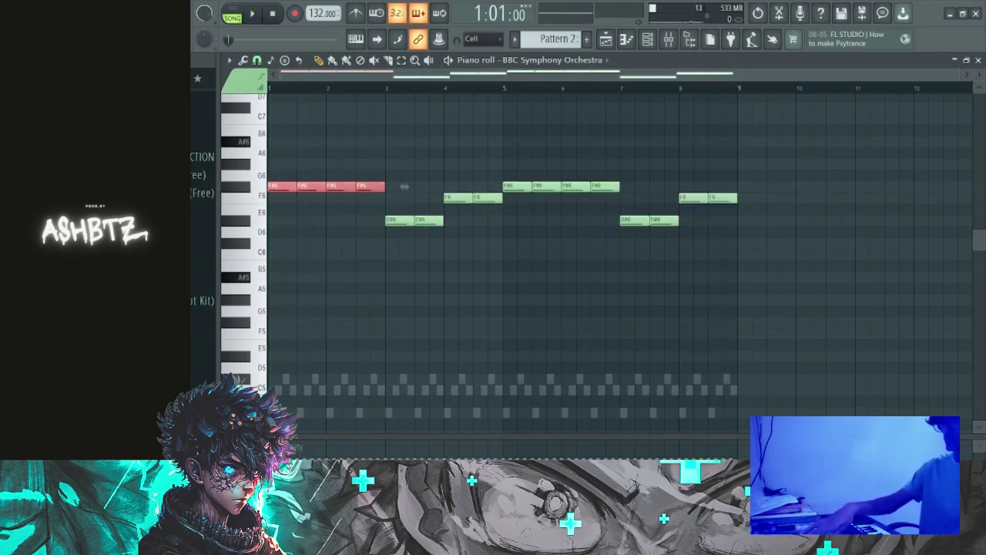
{"action": "key", "text": "space"}
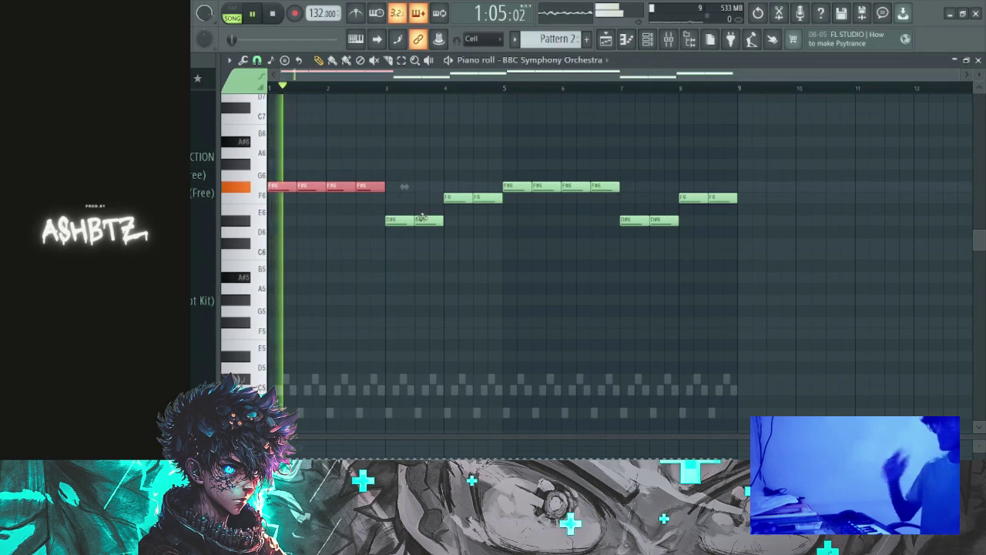
{"action": "left_click", "coordinate": [428, 220]}
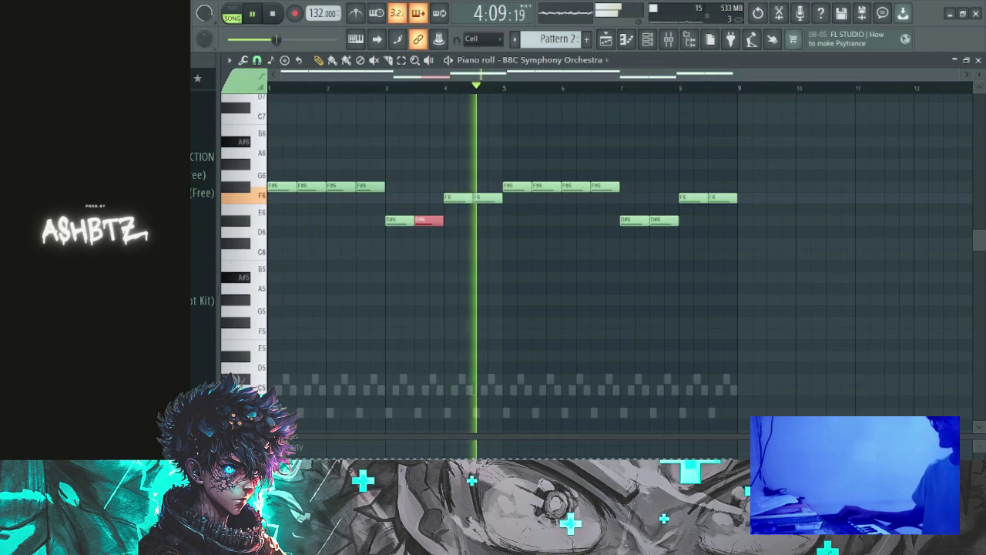
{"action": "left_click_drag", "start_coordinate": [483, 198], "coordinate": [455, 235]}
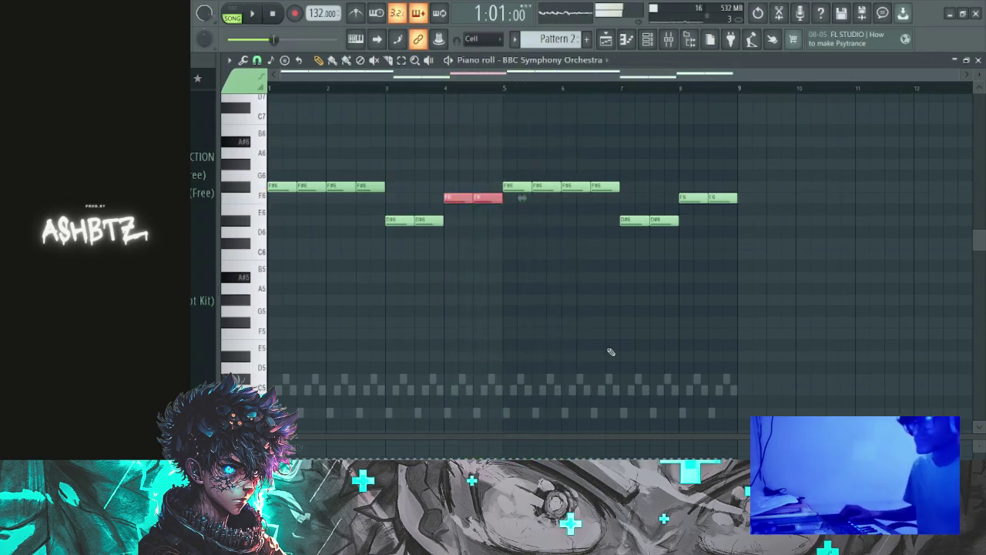
{"action": "left_click_drag", "start_coordinate": [766, 137], "coordinate": [514, 308]}
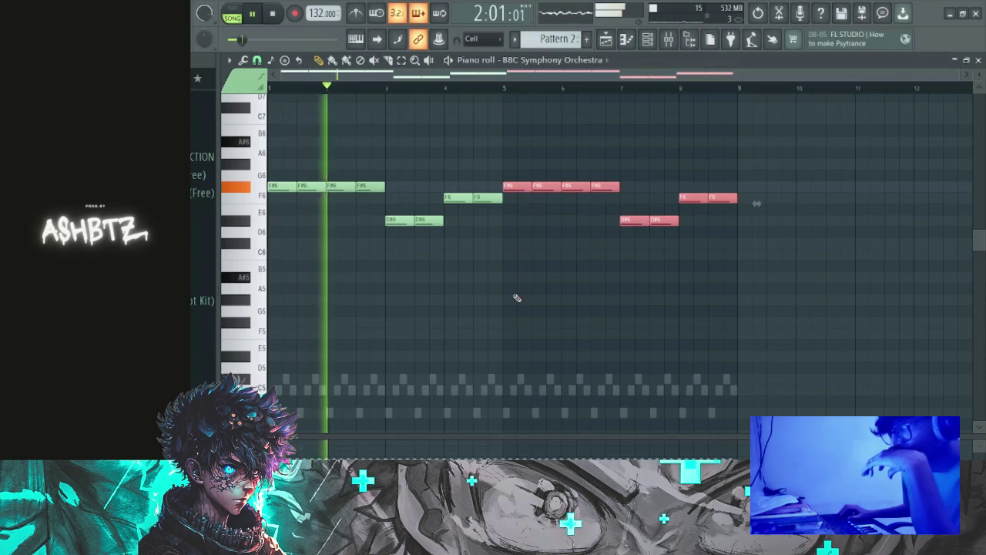
{"action": "left_click", "coordinate": [444, 323]}
{"action": "right_click", "coordinate": [449, 324]}
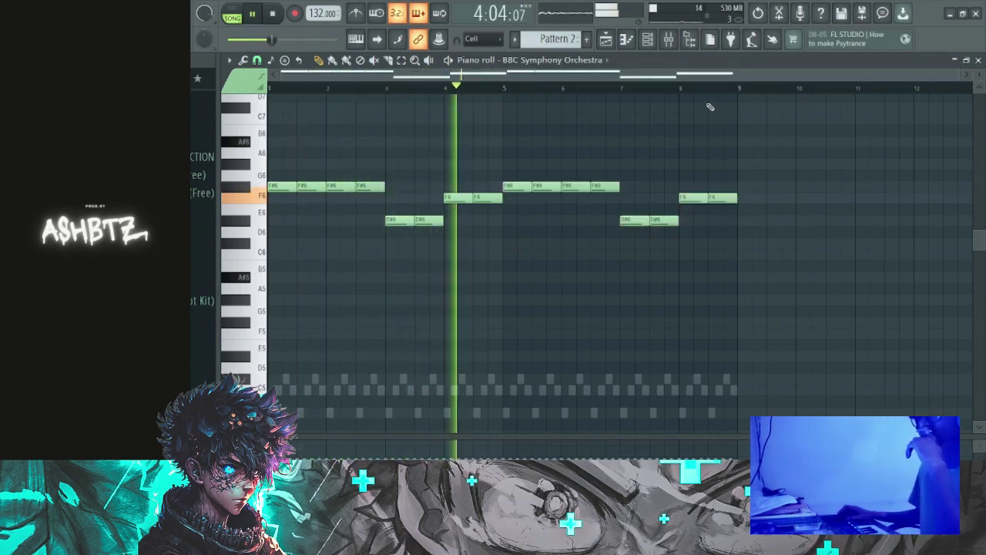
- Play the loop again to check the violin melody and bring up the playlist arrangement
{"action": "left_click", "coordinate": [688, 84]}
{"action": "key", "text": "space"}
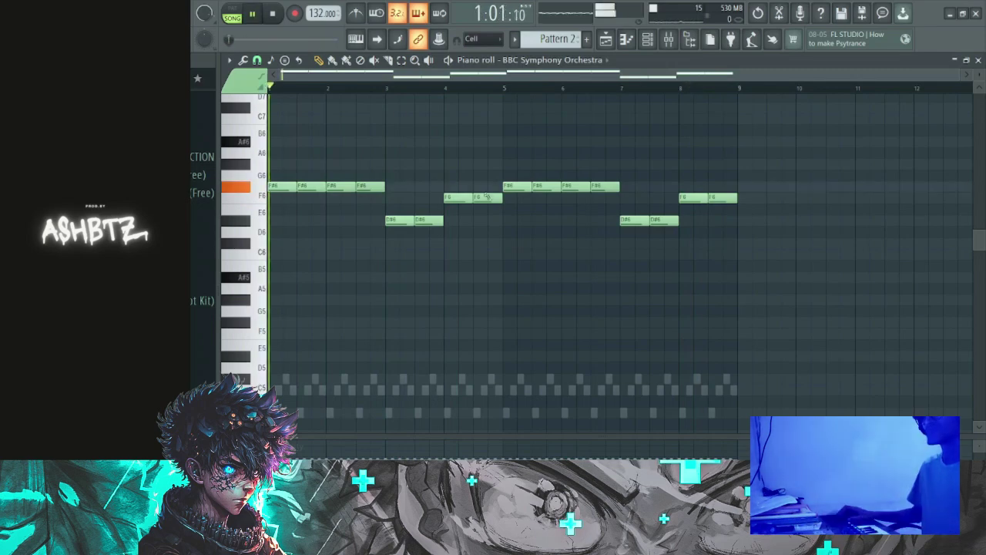
{"action": "left_click", "coordinate": [669, 45]}
{"action": "key", "text": "Escape"}
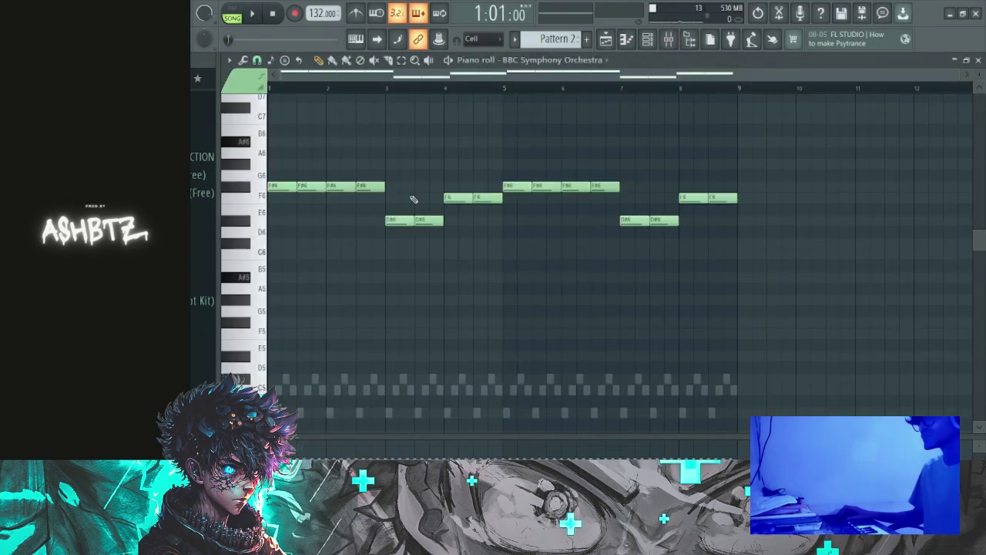
{"action": "key", "text": "space"}
{"action": "left_click", "coordinate": [649, 42]}
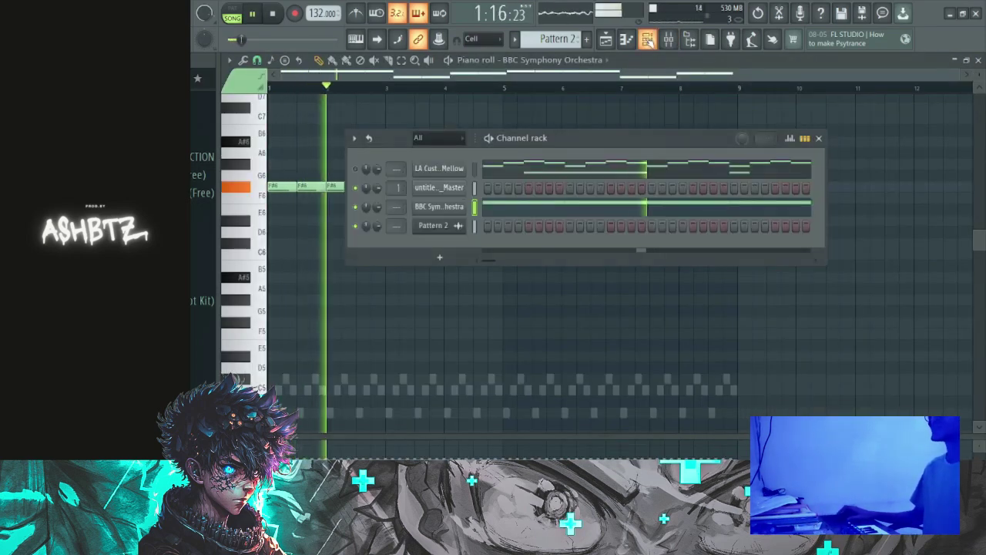
{"action": "left_click", "coordinate": [648, 42]}
{"action": "left_click", "coordinate": [609, 42]}
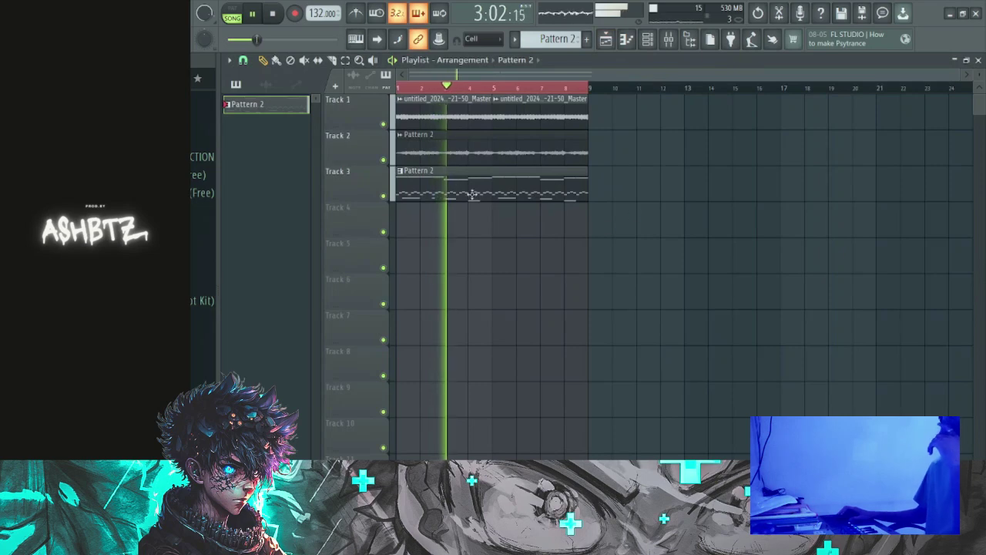
- Replace the Pattern 2 clip on Track 3 with its rendered audio clip, Pattern 2 #2, and cut off the tail after bar 8
{"action": "key", "text": "space"}
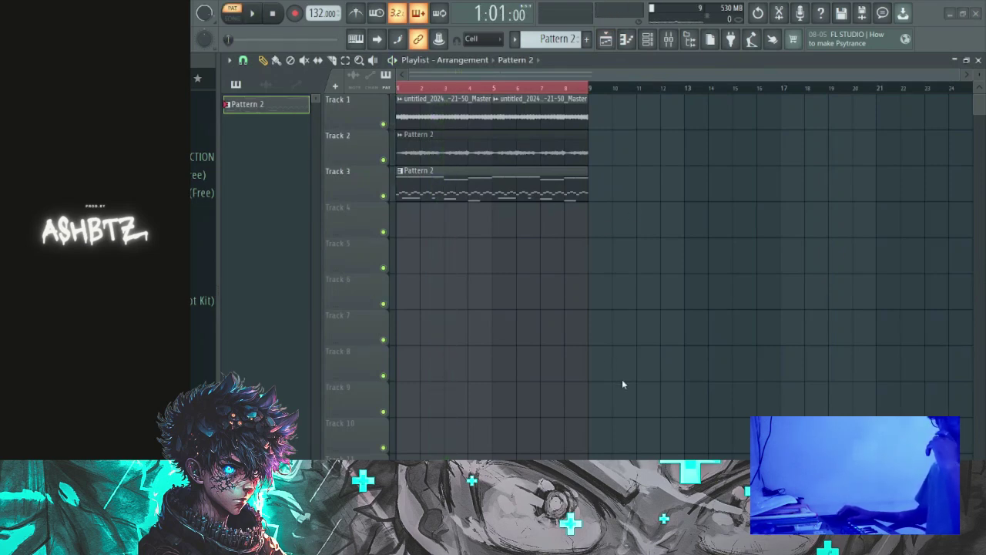
{"action": "key", "text": "l"}
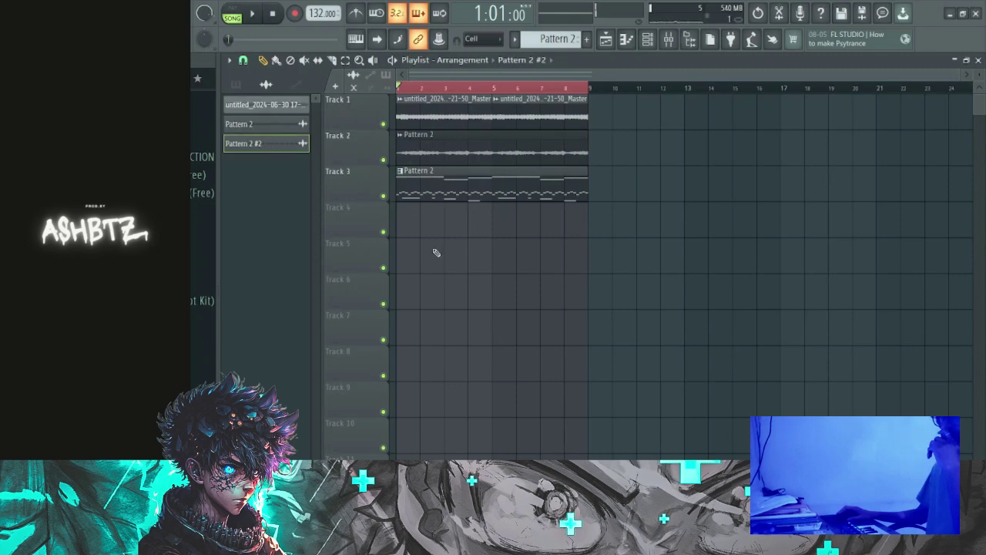
{"action": "left_click", "coordinate": [425, 256]}
{"action": "left_click_drag", "start_coordinate": [521, 262], "coordinate": [384, 172]}
{"action": "right_click", "coordinate": [476, 190]}
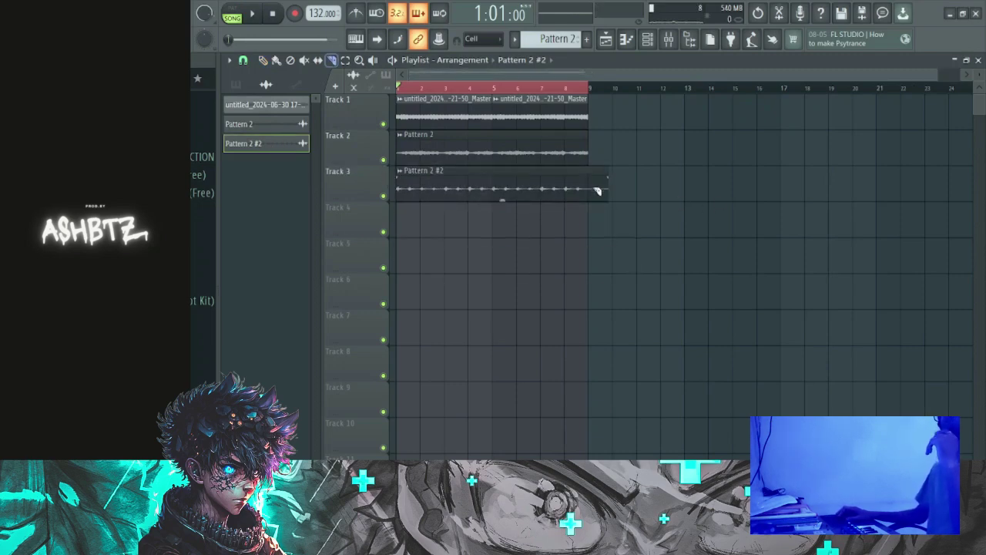
{"action": "scroll", "coordinate": [597, 191], "scroll_direction": "up", "scroll_amount": 3}
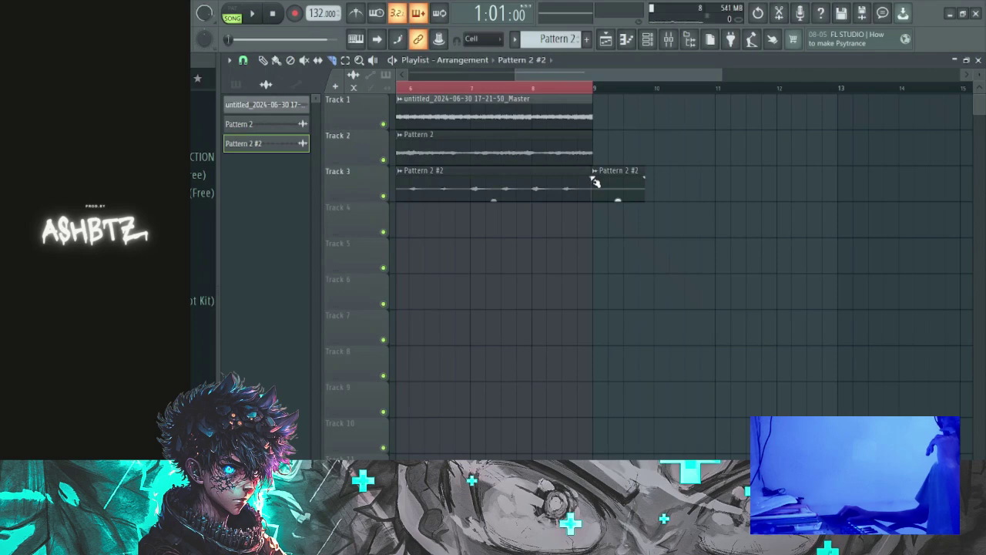
{"action": "right_click", "coordinate": [611, 189]}
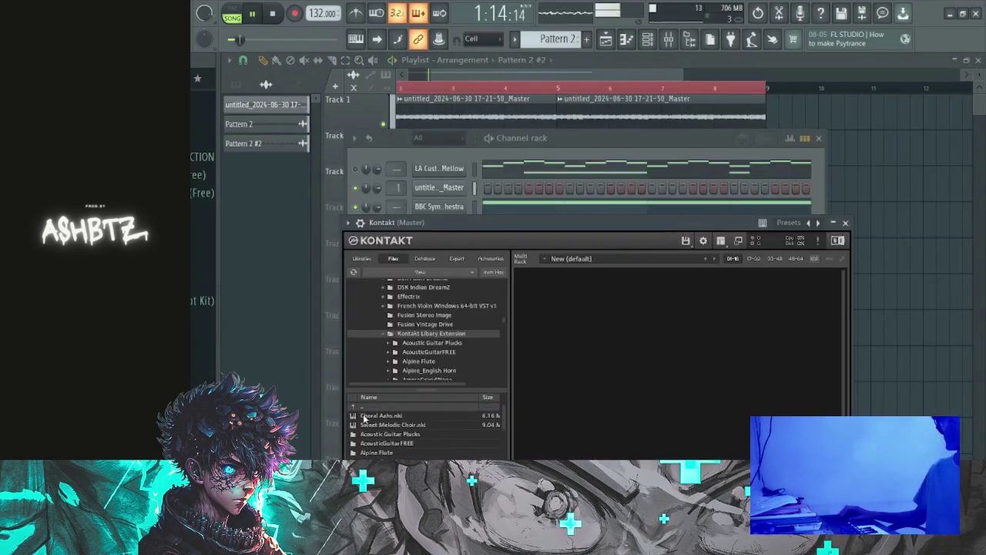
- Load the Choral Aahs instrument in the new Kontakt channel and open that channel's piano roll
{"action": "left_click_drag", "start_coordinate": [616, 389], "coordinate": [616, 383]}
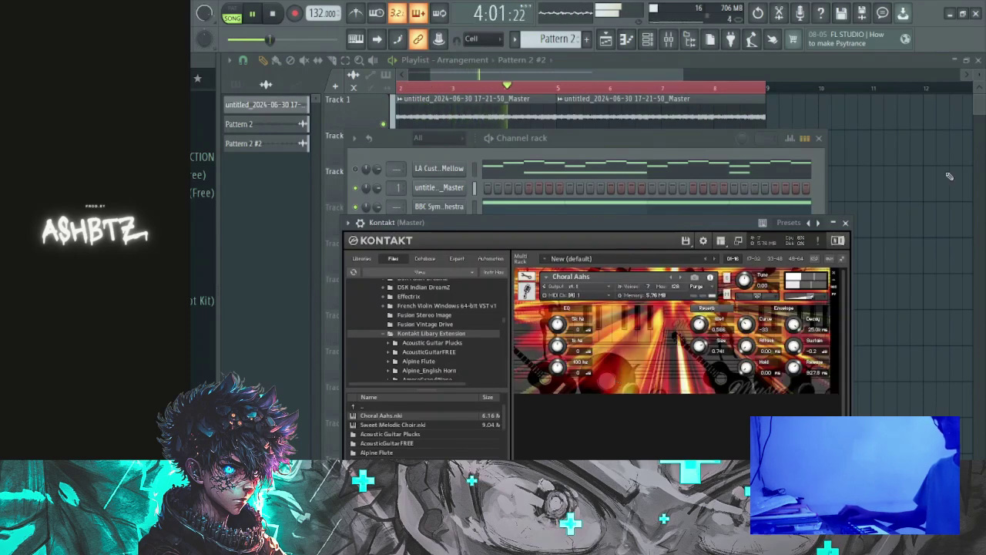
{"action": "left_click", "coordinate": [845, 223]}
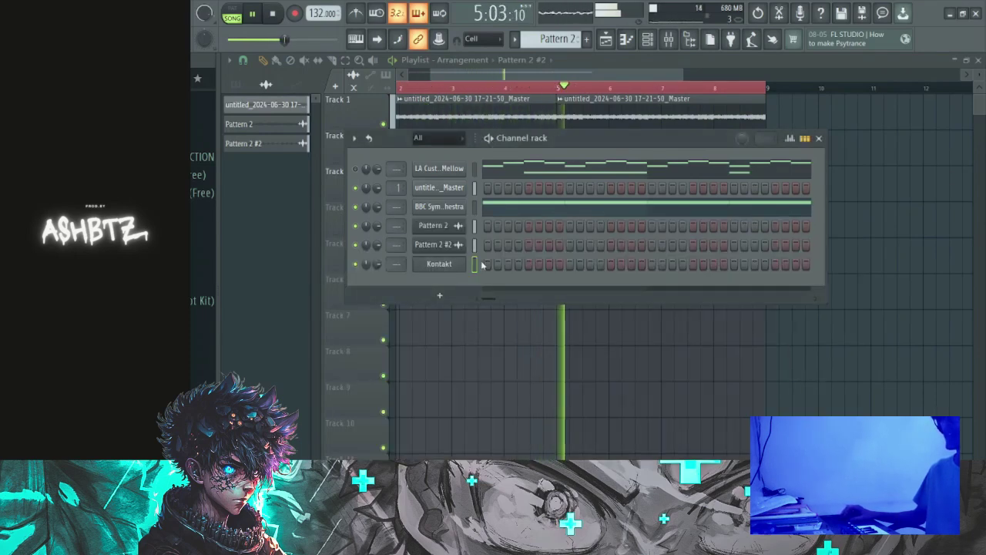
{"action": "key", "text": "F7"}
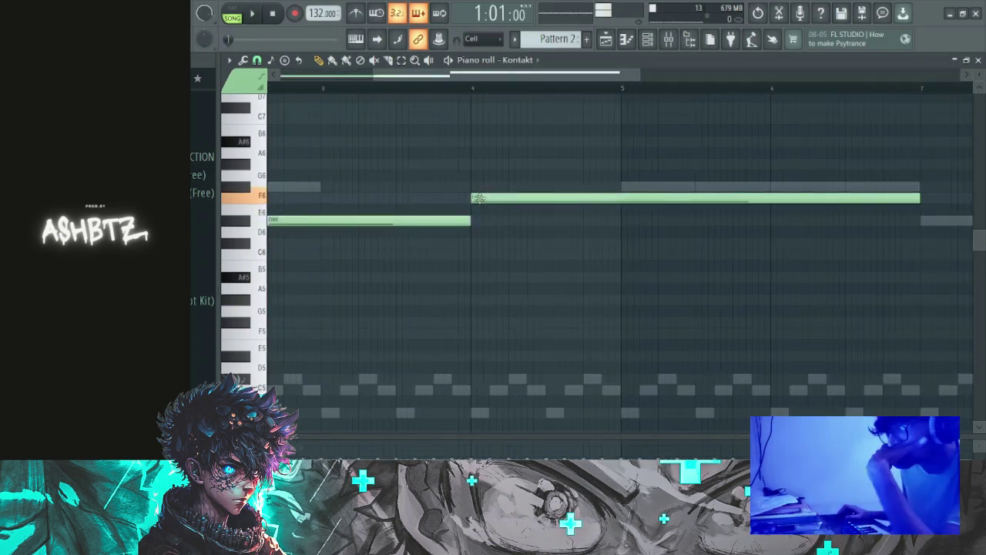
- Slice the long F6 choir note at the start of bar 5 and delete the part after the cut
{"action": "left_click", "coordinate": [623, 199]}
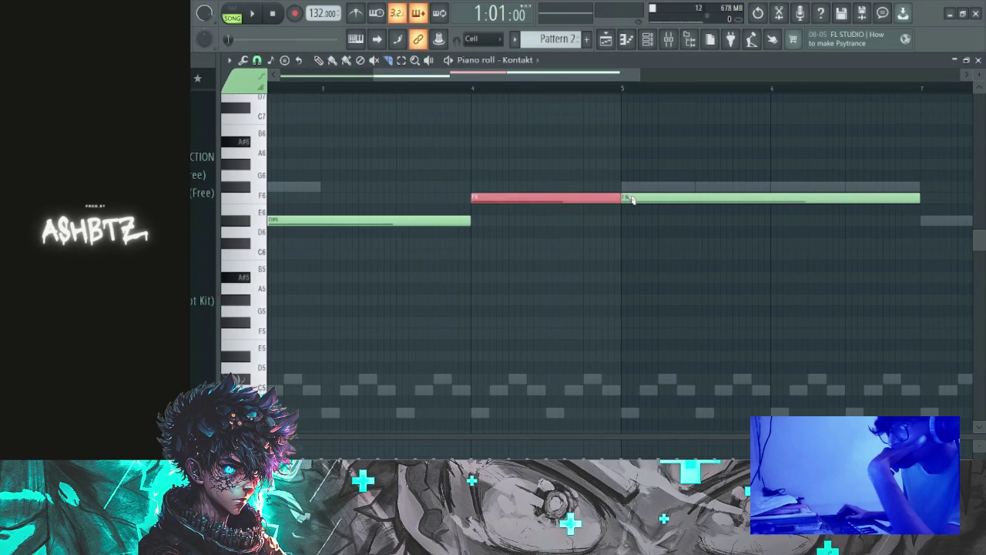
{"action": "key", "text": "p"}
{"action": "right_click", "coordinate": [647, 198]}
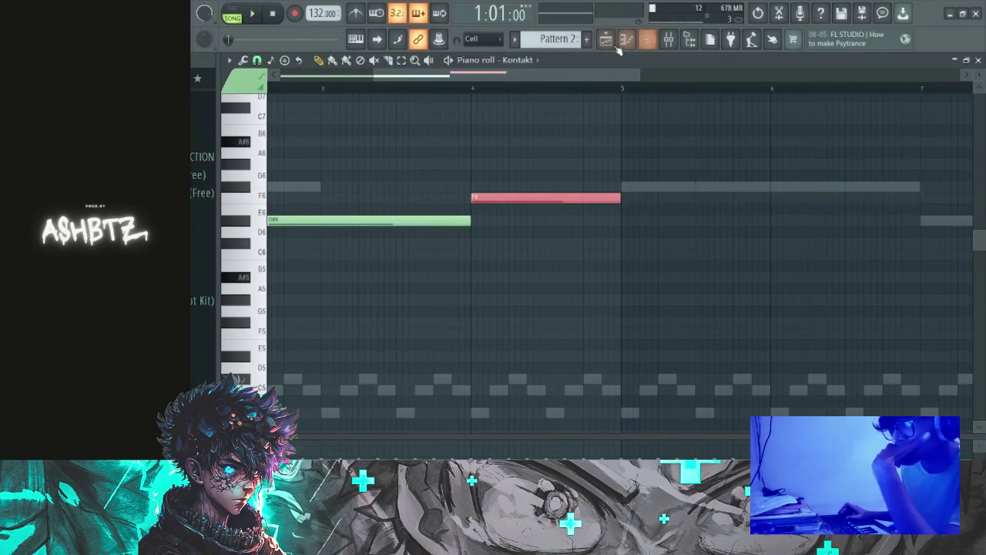
- Place the Pattern 2 clip on Track 4 from bar 1 through bar 8
{"action": "left_click", "coordinate": [607, 40]}
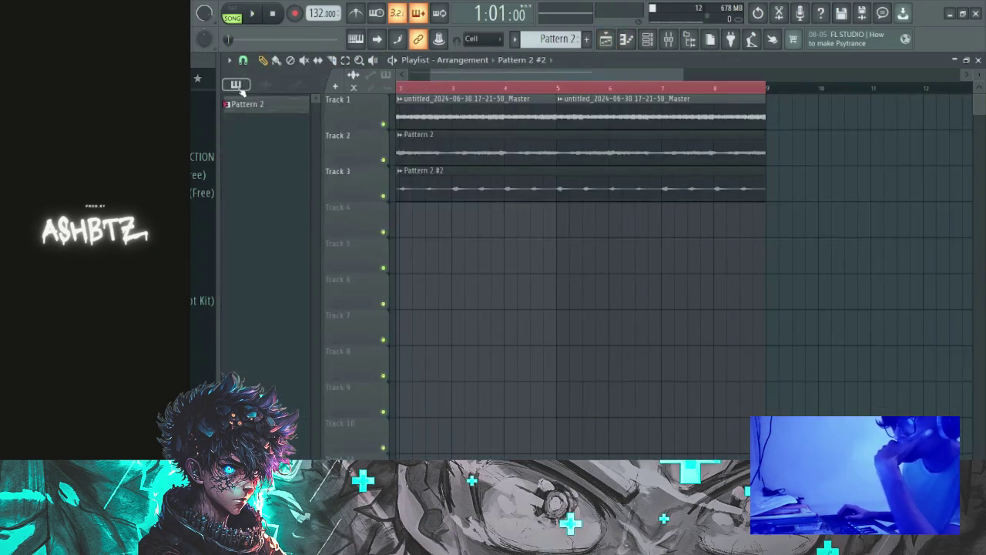
{"action": "left_click", "coordinate": [525, 247]}
{"action": "left_click_drag", "start_coordinate": [627, 261], "coordinate": [192, 236]}
{"action": "key", "text": "space"}
{"action": "key", "text": "space"}
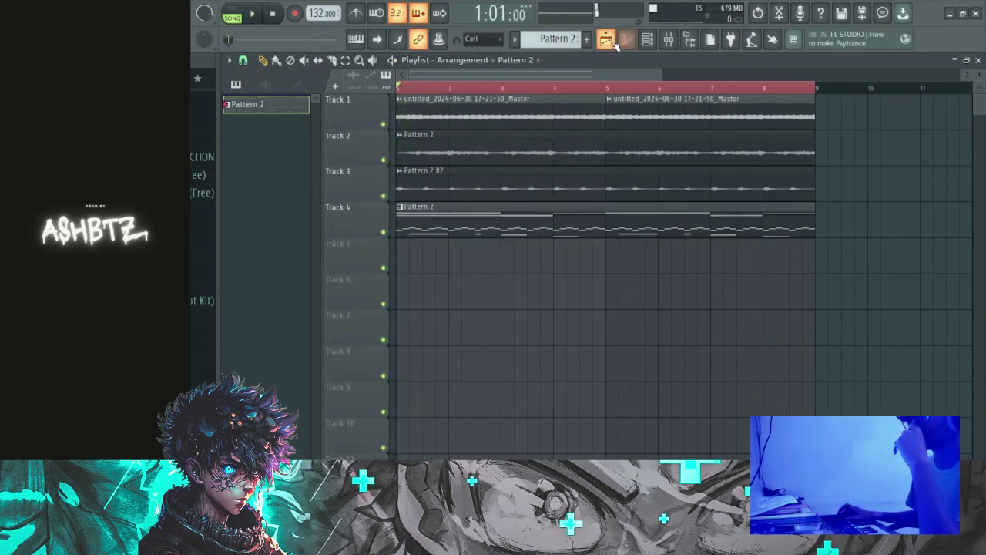
- Play the arrangement and bring up the Kontakt choir notes in the piano roll, showing all eight bars
{"action": "left_click", "coordinate": [647, 40]}
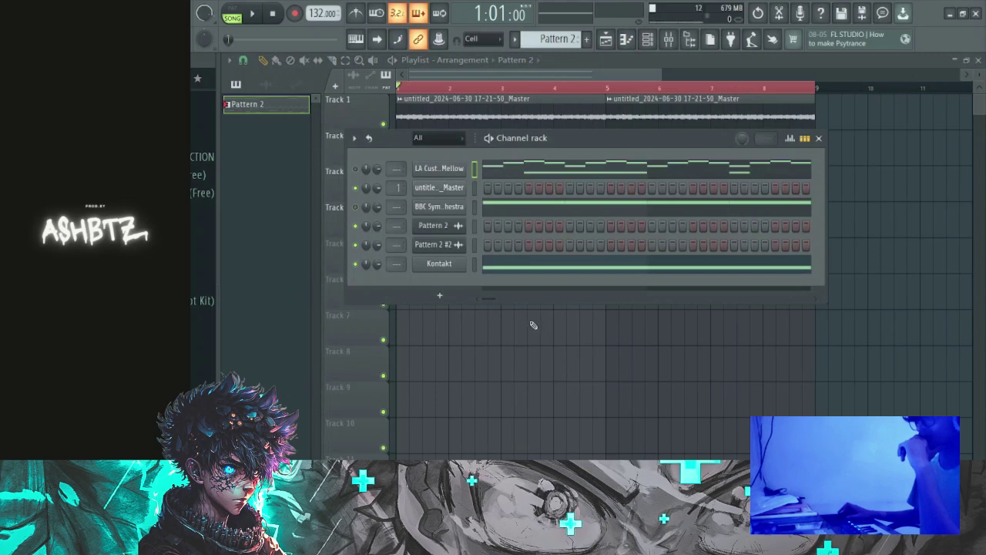
{"action": "key", "text": "F6"}
{"action": "key", "text": "space"}
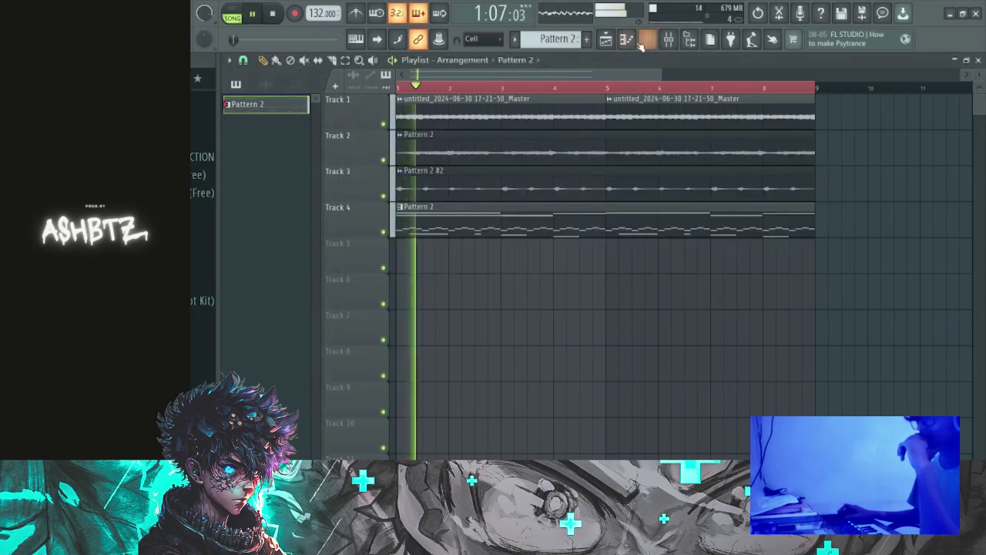
{"action": "key", "text": "space"}
{"action": "key", "text": "F7"}
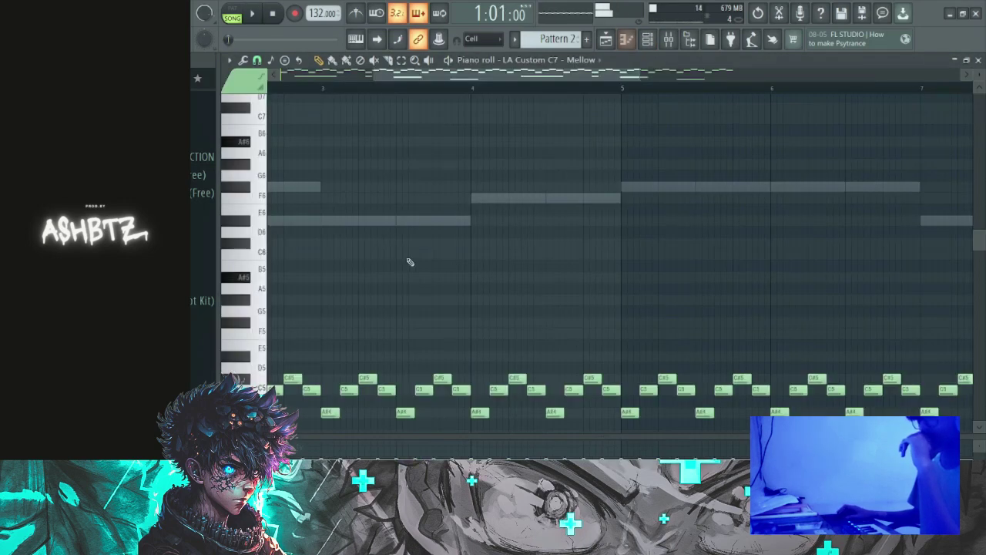
{"action": "double_click", "coordinate": [438, 221]}
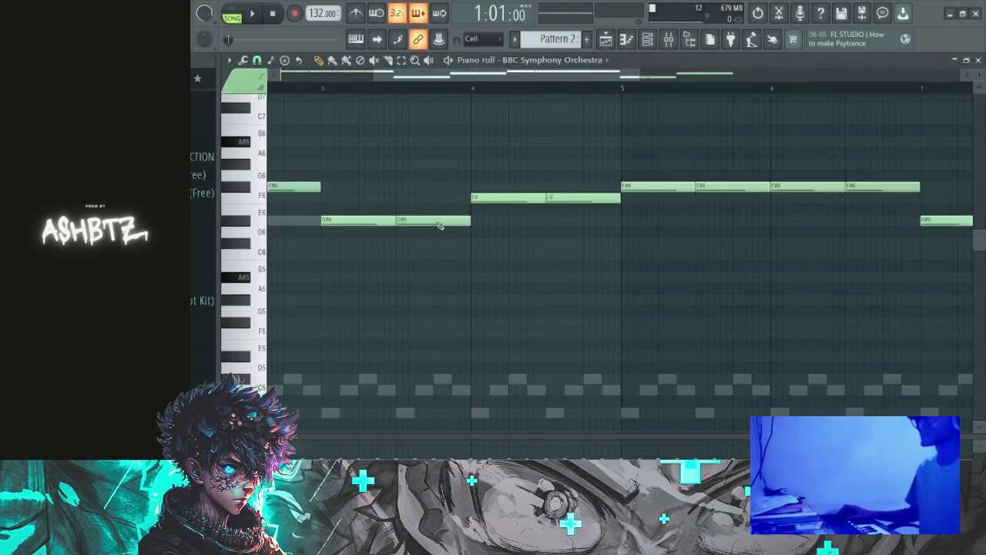
{"action": "double_click", "coordinate": [304, 223]}
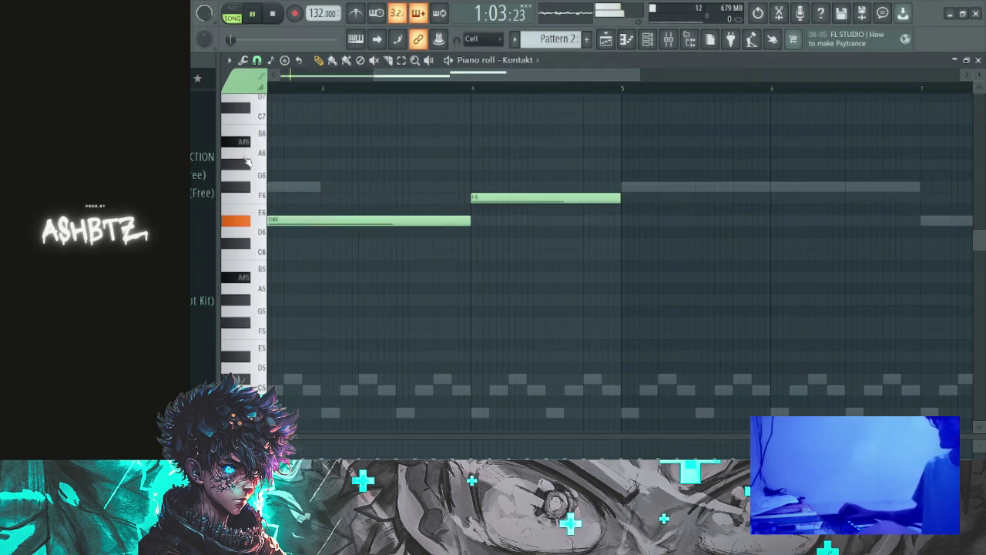
{"action": "scroll", "coordinate": [401, 272], "scroll_direction": "down", "scroll_amount": 3, "text": "ctrl"}
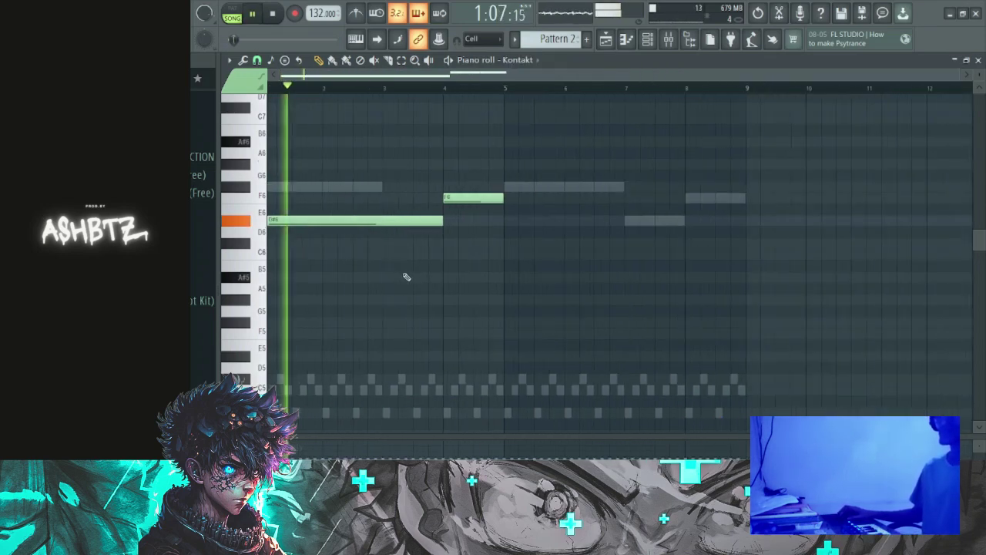
- Rework the choir part into a short D#6 followed by an F6 held to bar 3, and duplicate this phrase through bar 8
{"action": "mouse_move", "coordinate": [395, 221]}
{"action": "left_mouse_down"}
{"action": "mouse_move", "coordinate": [394, 207]}
{"action": "mouse_move", "coordinate": [392, 224]}
{"action": "left_mouse_up"}
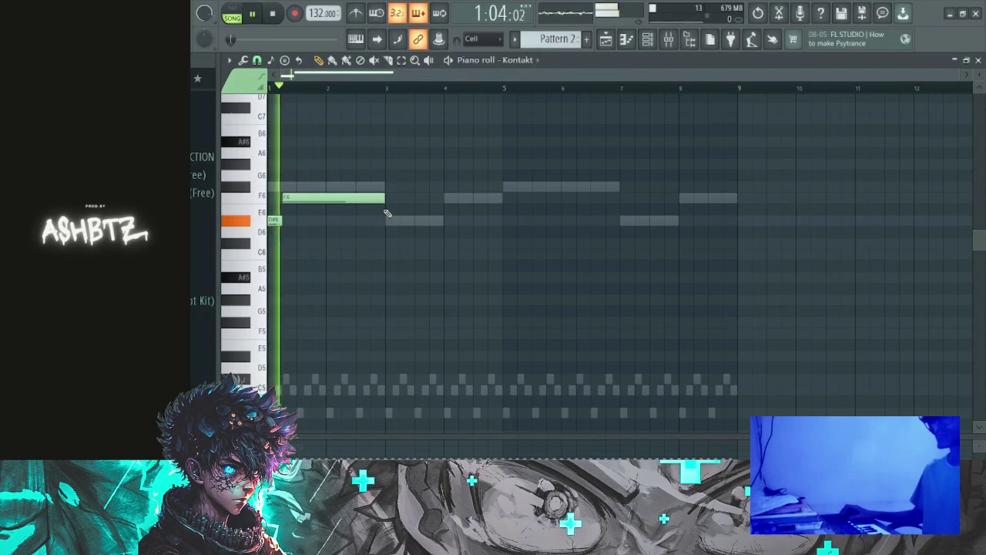
{"action": "left_click", "coordinate": [478, 266]}
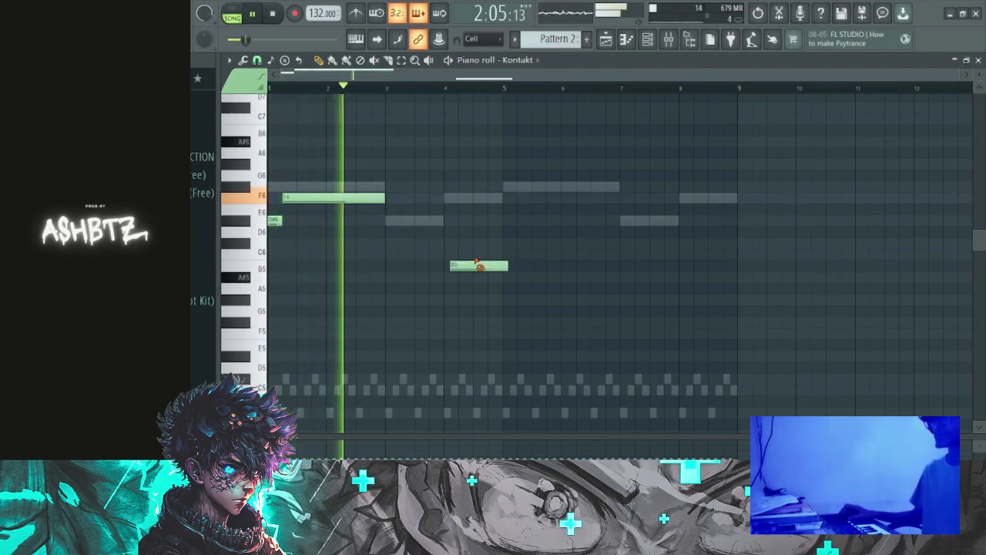
{"action": "right_click", "coordinate": [478, 265]}
{"action": "key", "text": "ctrl+b"}
{"action": "left_click", "coordinate": [516, 286]}
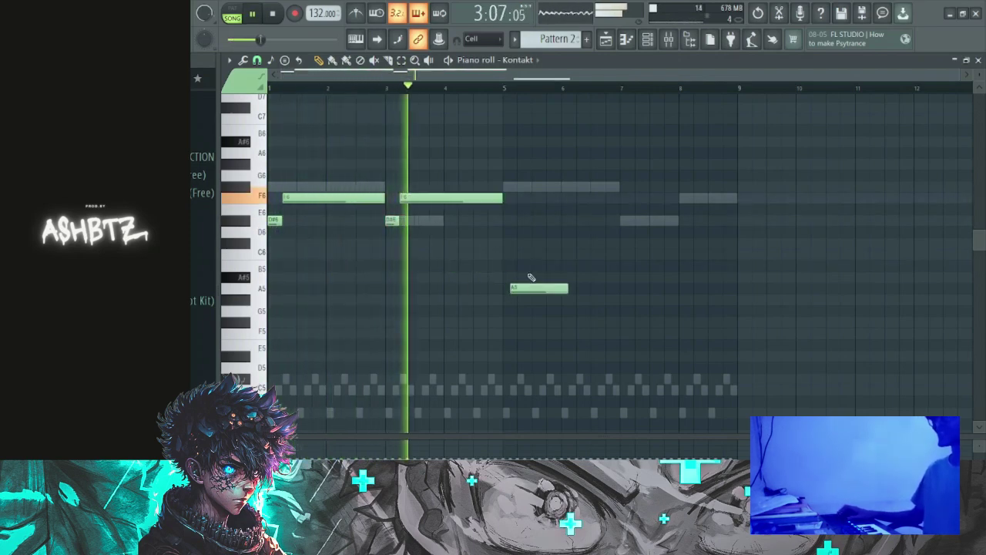
{"action": "right_click", "coordinate": [522, 287]}
{"action": "key", "text": "ctrl+b"}
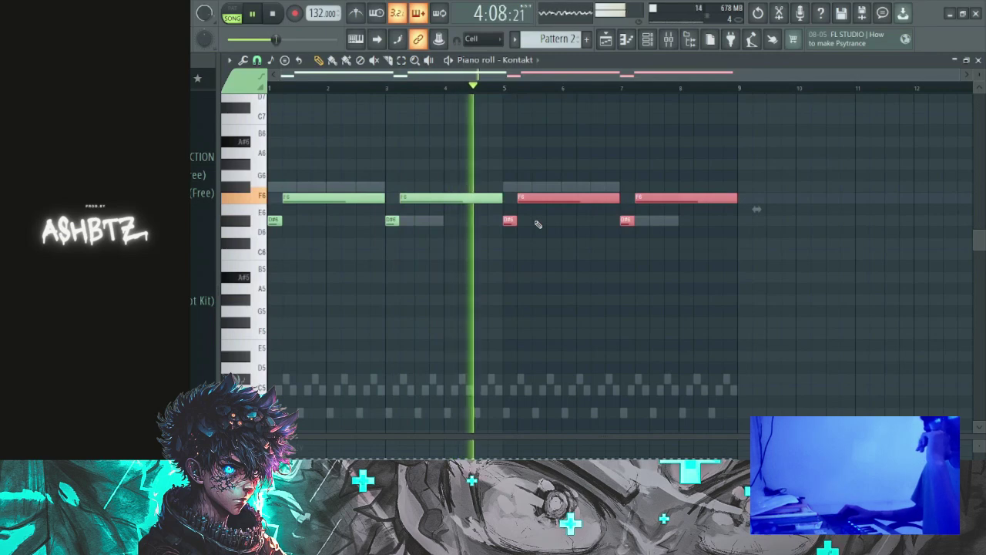
- Try the choir notes of bars 5 to 8 an octave higher, delete them and duplicate the first four bars again
{"action": "key", "text": "ctrl+Up"}
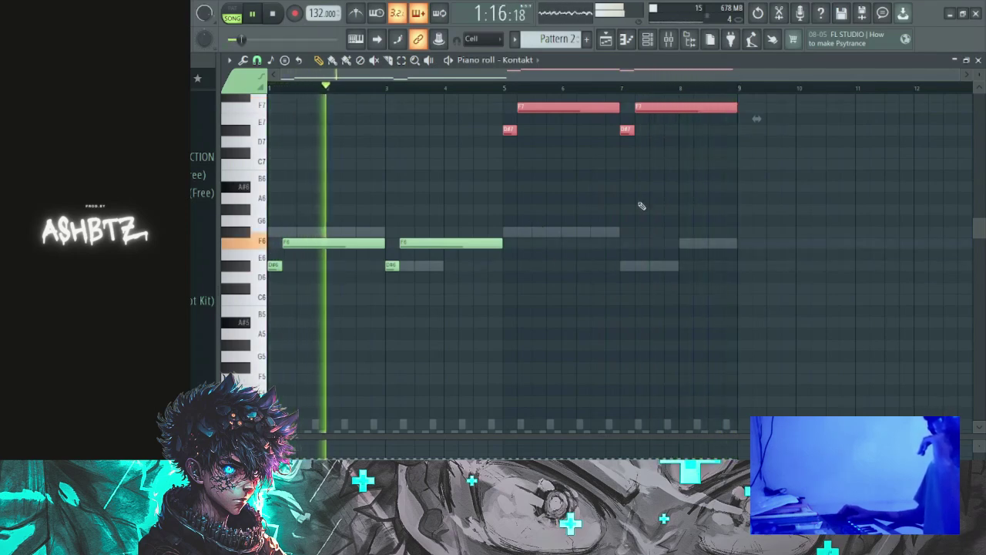
{"action": "key", "text": "Delete"}
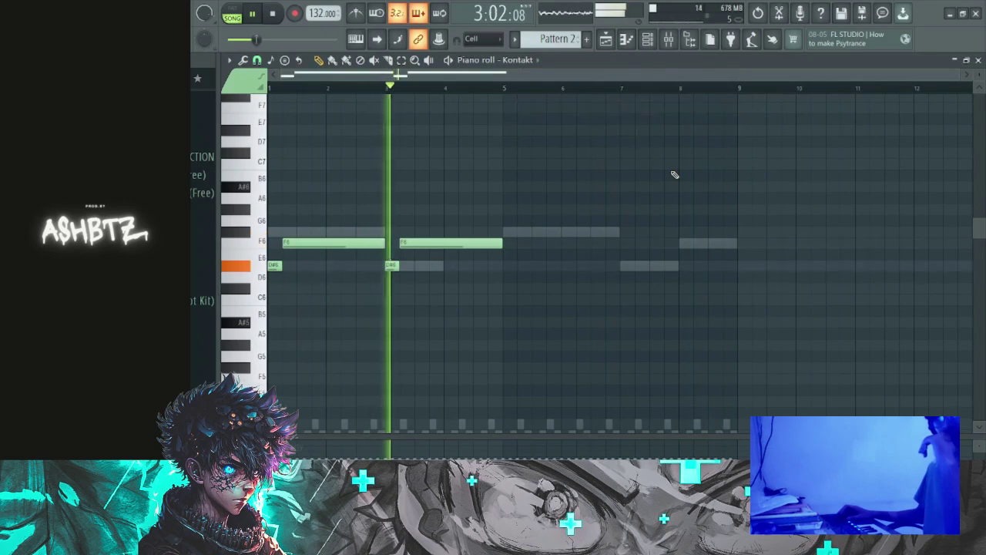
{"action": "key", "text": "ctrl+b"}
{"action": "left_click_drag", "start_coordinate": [605, 170], "coordinate": [665, 159]}
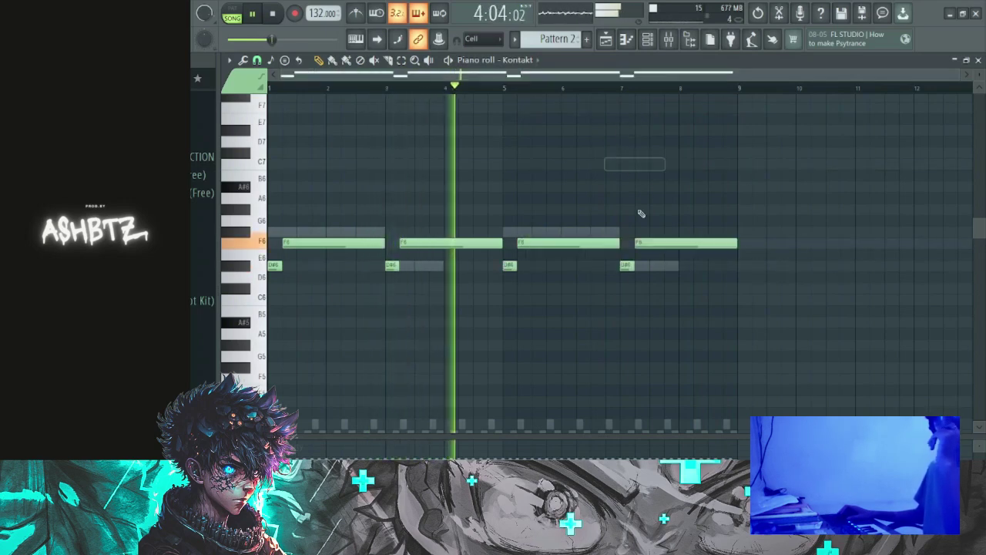
- Try the whole choir part an octave lower, move it back up, stop playback and return to the playlist arrangement
{"action": "key", "text": "ctrl+Down"}
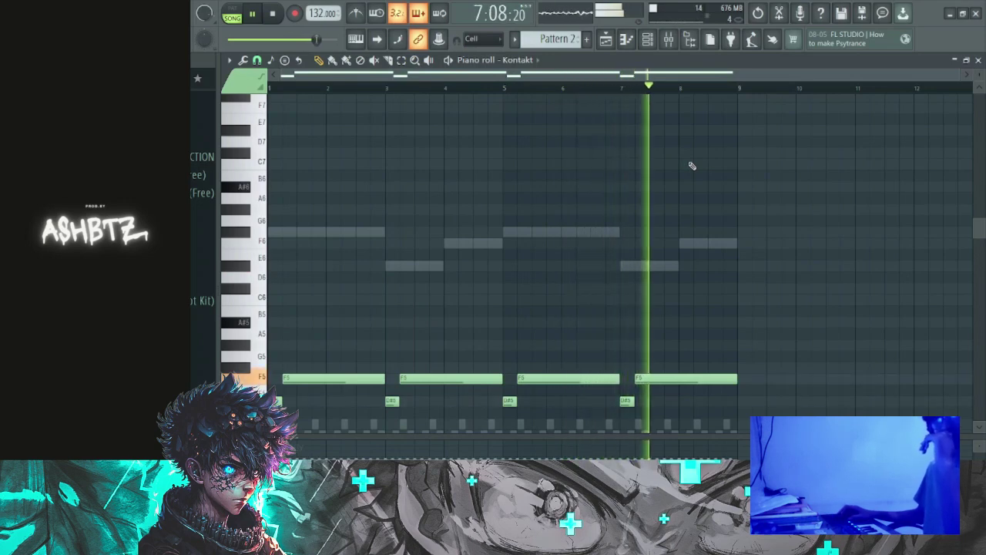
{"action": "key", "text": "ctrl+Up"}
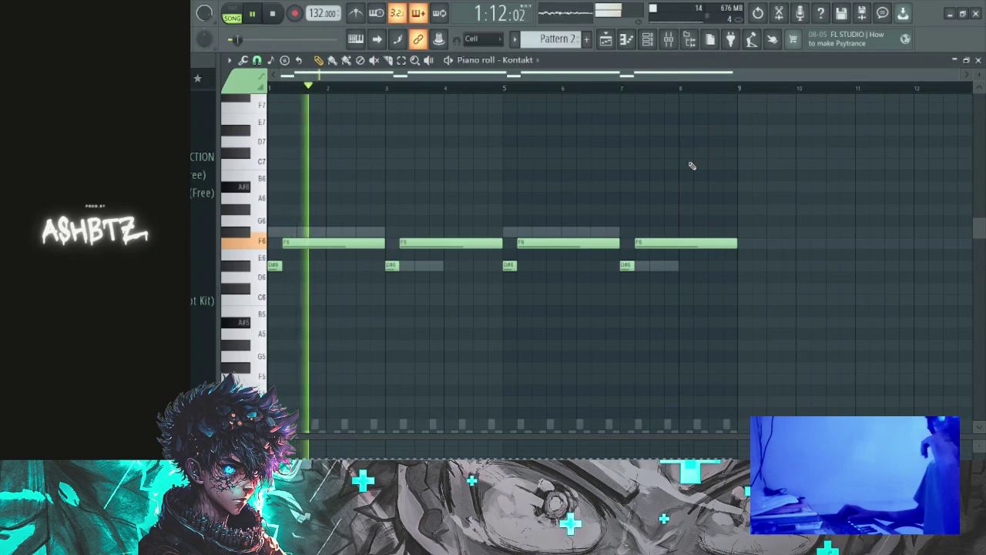
{"action": "left_click", "coordinate": [651, 171]}
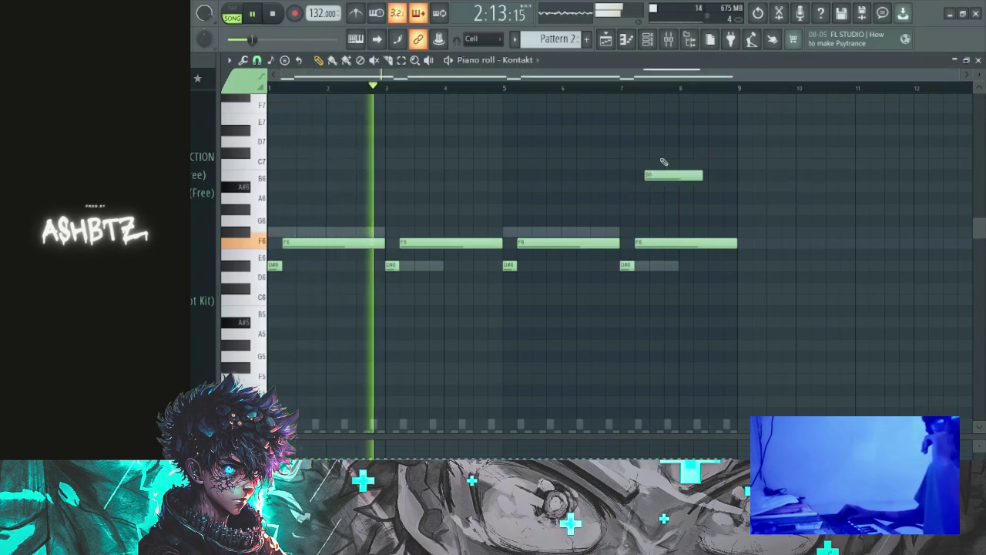
{"action": "right_click", "coordinate": [653, 175]}
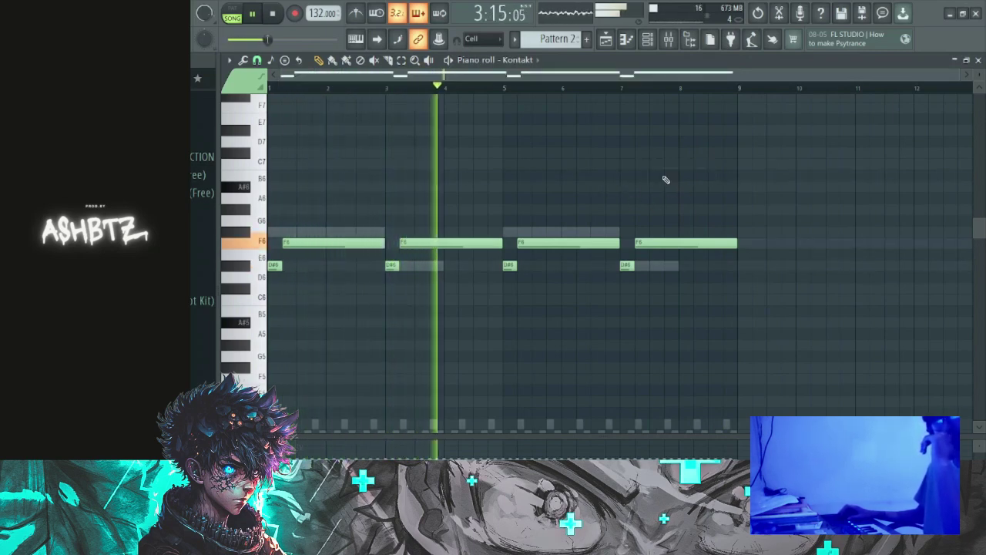
{"action": "key", "text": "space"}
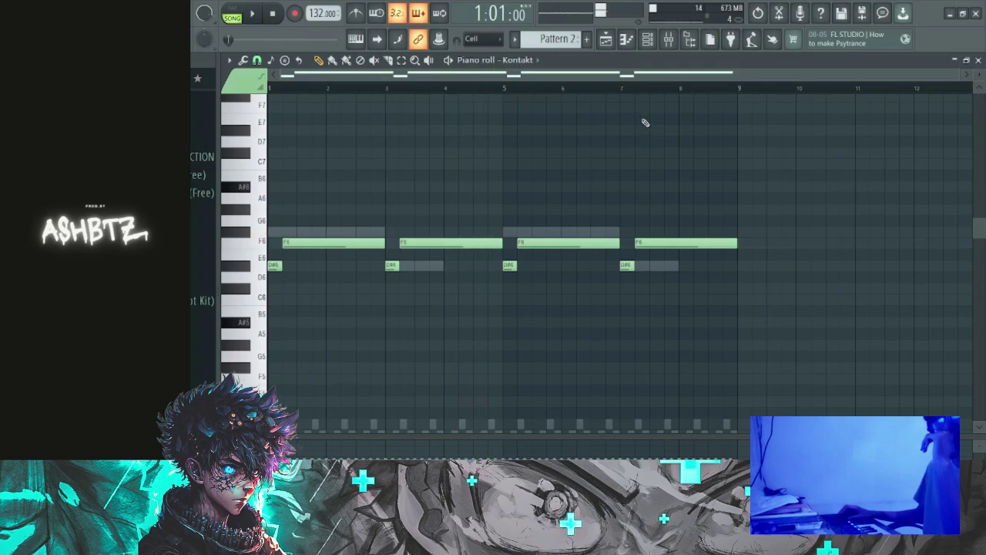
{"action": "left_click", "coordinate": [606, 40]}
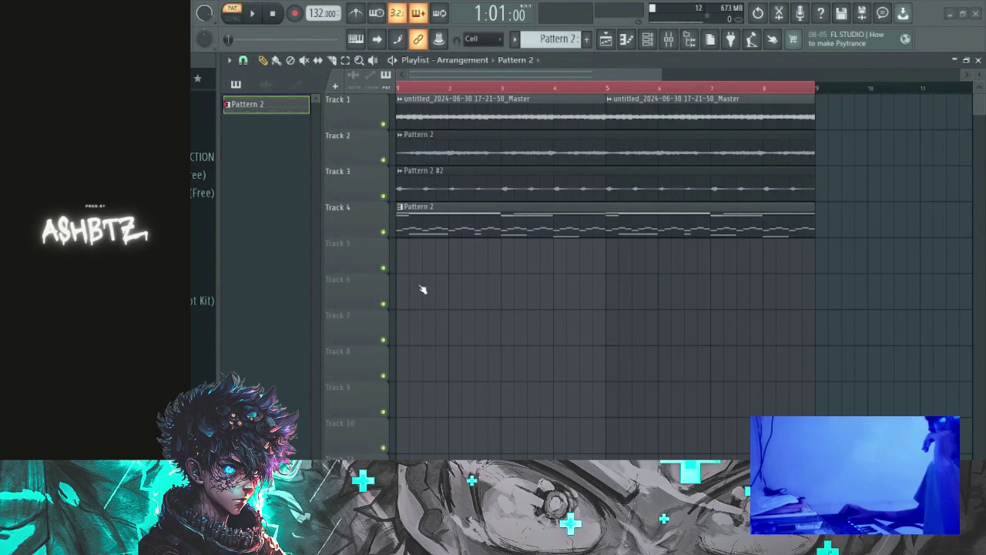
- Render the choir pattern to audio, place the Pattern 2 #3 clip on Track 4 from bar 1 and cut off its tail past bar 9
{"action": "right_click", "coordinate": [570, 225]}
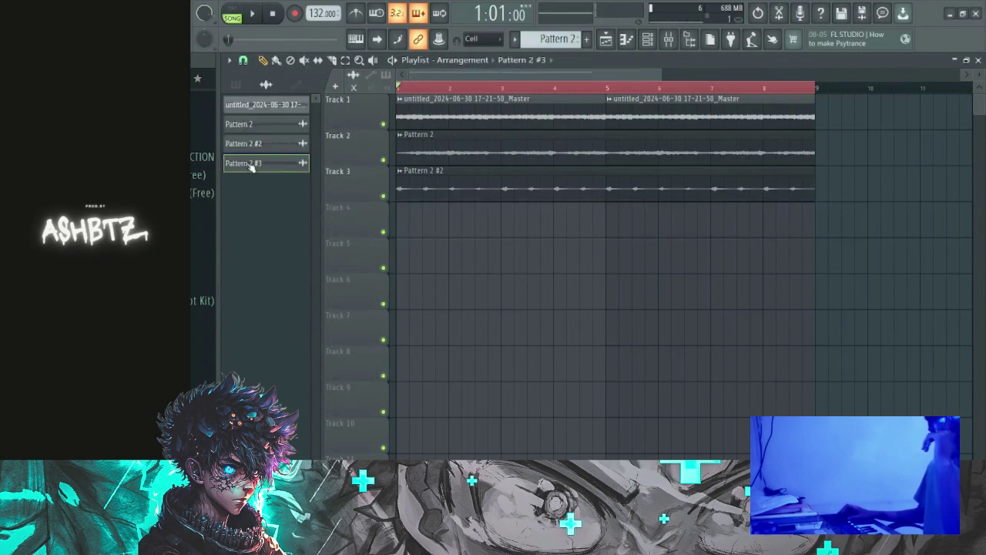
{"action": "left_click_drag", "start_coordinate": [250, 168], "coordinate": [641, 228]}
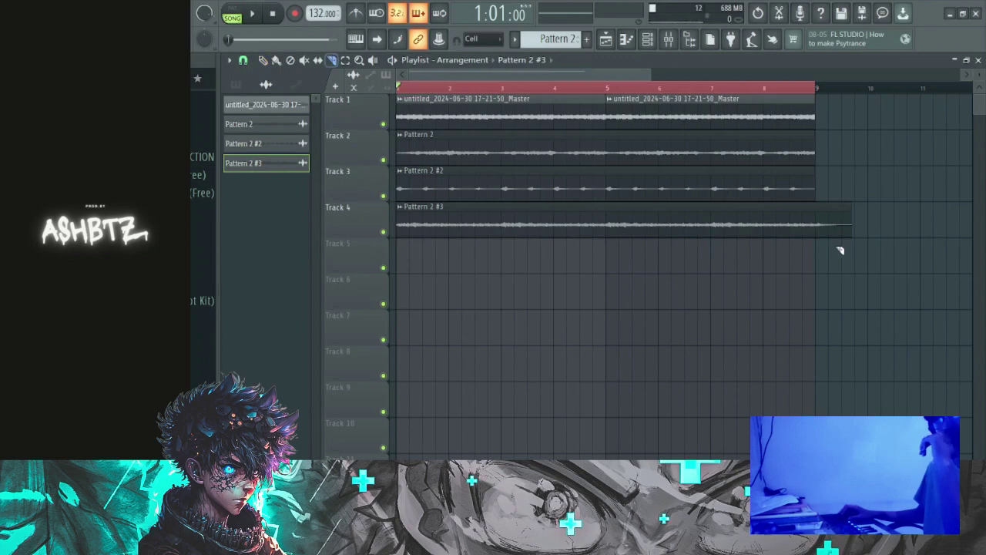
{"action": "scroll", "coordinate": [825, 229], "scroll_direction": "up", "scroll_amount": 5}
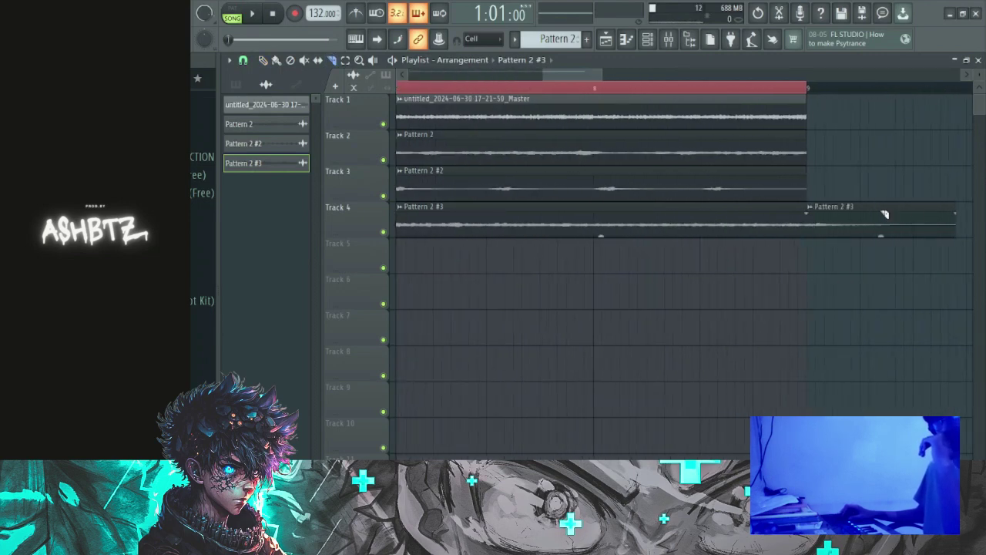
{"action": "right_click", "coordinate": [884, 215]}
{"action": "key", "text": "p"}
- Play the layered arrangement, display all channels in the channel rack, and stop playback back in the playlist
{"action": "key", "text": "space"}
{"action": "scroll", "coordinate": [876, 316], "scroll_direction": "down", "scroll_amount": 5}
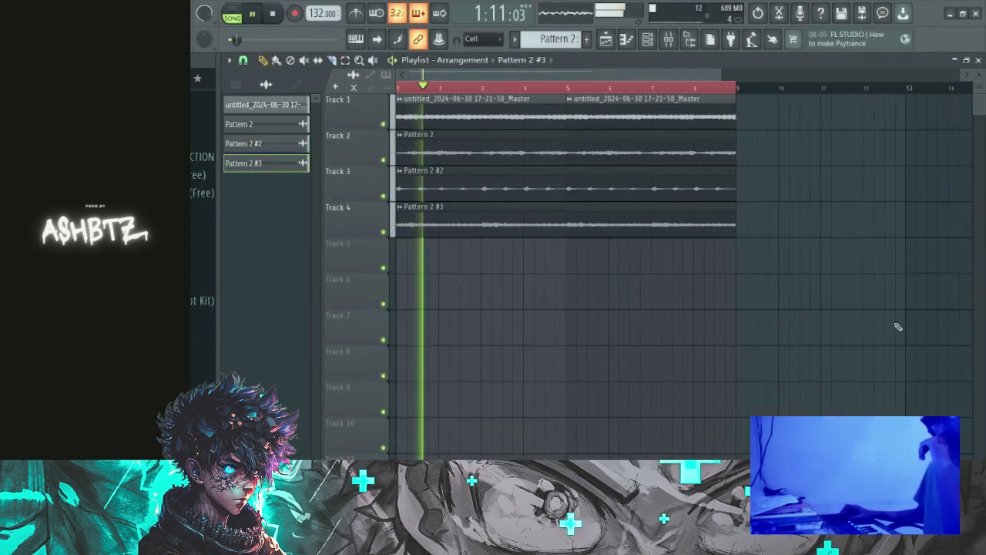
{"action": "scroll", "coordinate": [898, 327], "scroll_direction": "down", "scroll_amount": 2}
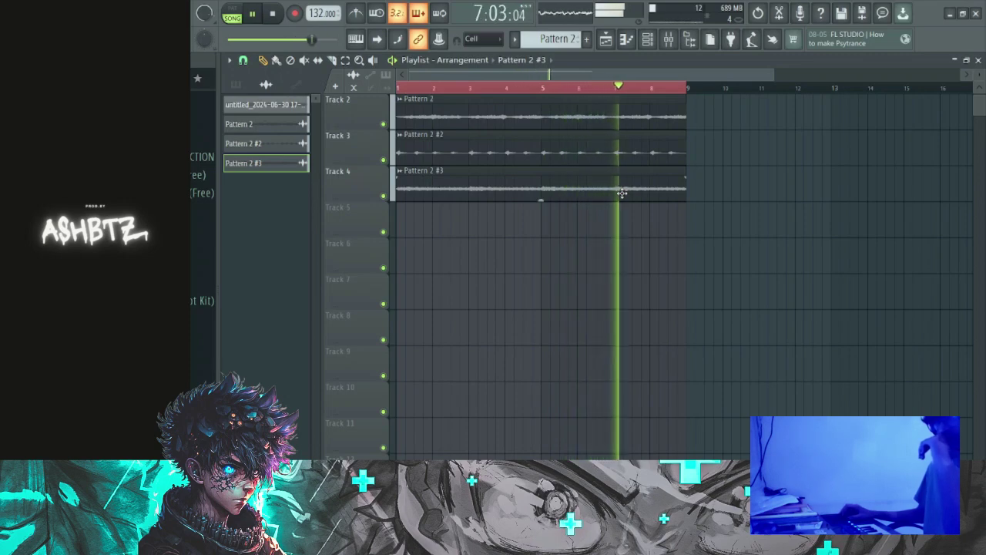
{"action": "key", "text": "F6"}
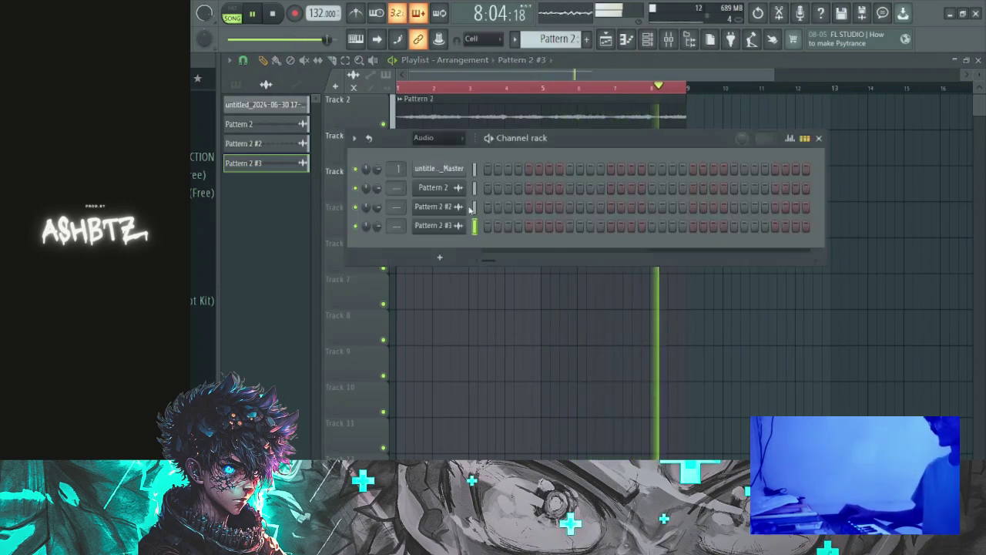
{"action": "left_click", "coordinate": [452, 139]}
{"action": "left_click", "coordinate": [451, 154]}
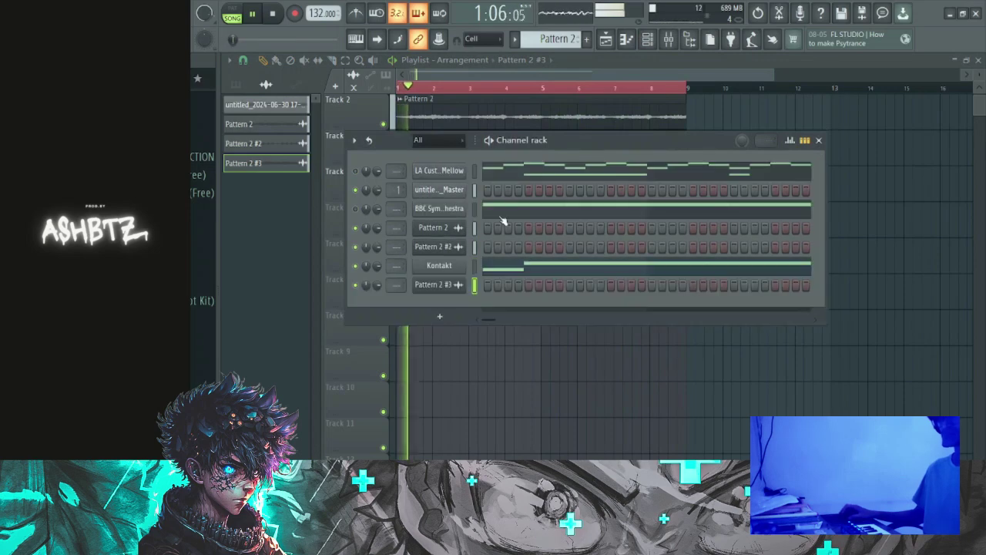
{"action": "key", "text": "F6"}
{"action": "key", "text": "space"}
{"action": "scroll", "coordinate": [374, 169], "scroll_direction": "up", "scroll_amount": 5}
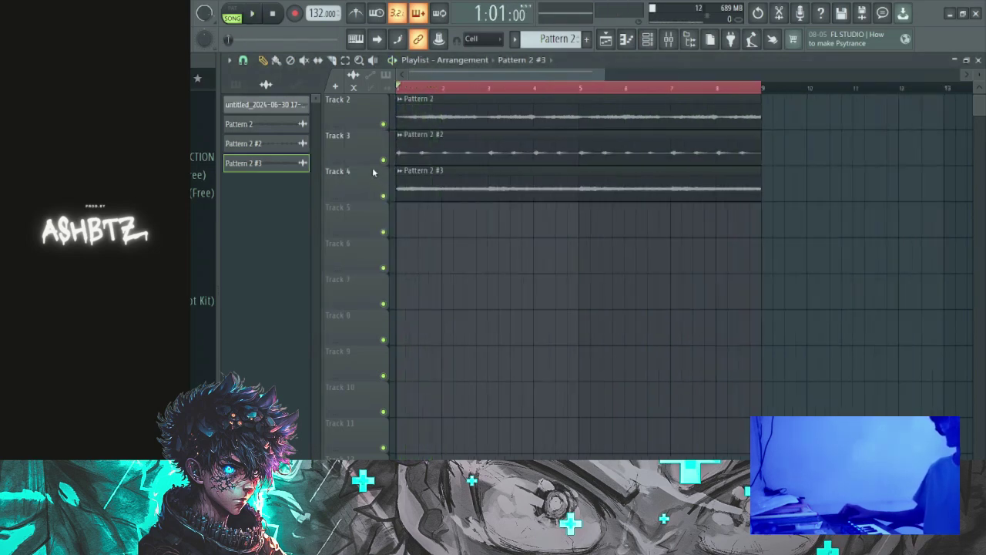
- Inspect the starts and ends of the rendered clips up close and audition the end of bar 8
{"action": "left_click", "coordinate": [291, 146]}
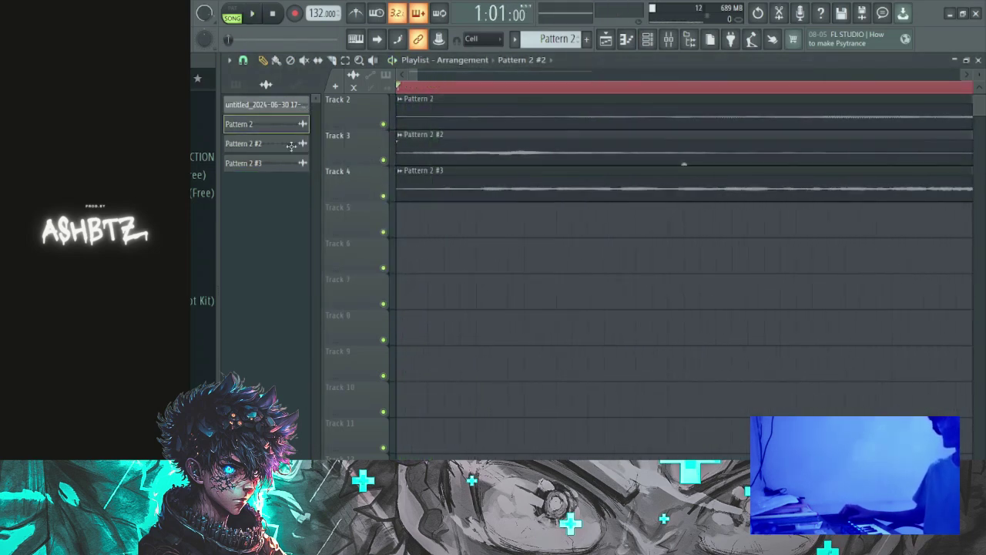
{"action": "left_click", "coordinate": [292, 166]}
{"action": "key", "text": "space"}
{"action": "key", "text": "space"}
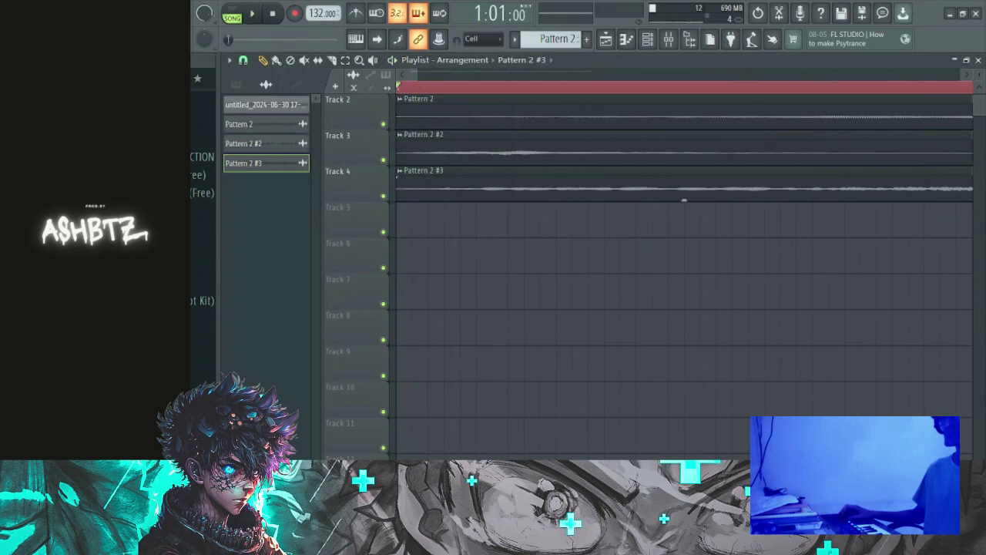
{"action": "key", "text": "space"}
{"action": "scroll", "coordinate": [339, 235], "scroll_direction": "down", "scroll_amount": 5}
{"action": "scroll", "coordinate": [335, 239], "scroll_direction": "down", "scroll_amount": 4}
{"action": "scroll", "coordinate": [583, 125], "scroll_direction": "up", "scroll_amount": 9}
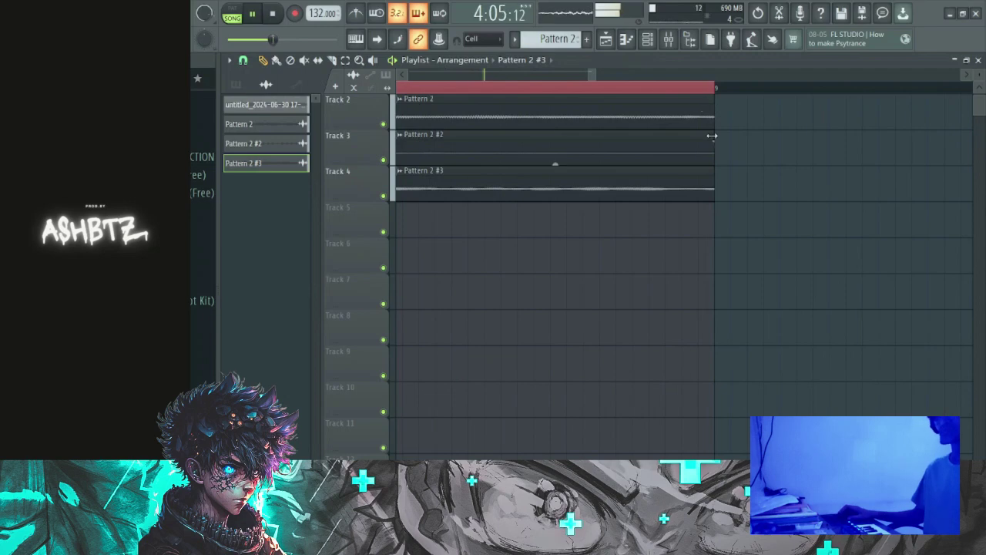
{"action": "left_click", "coordinate": [667, 89]}
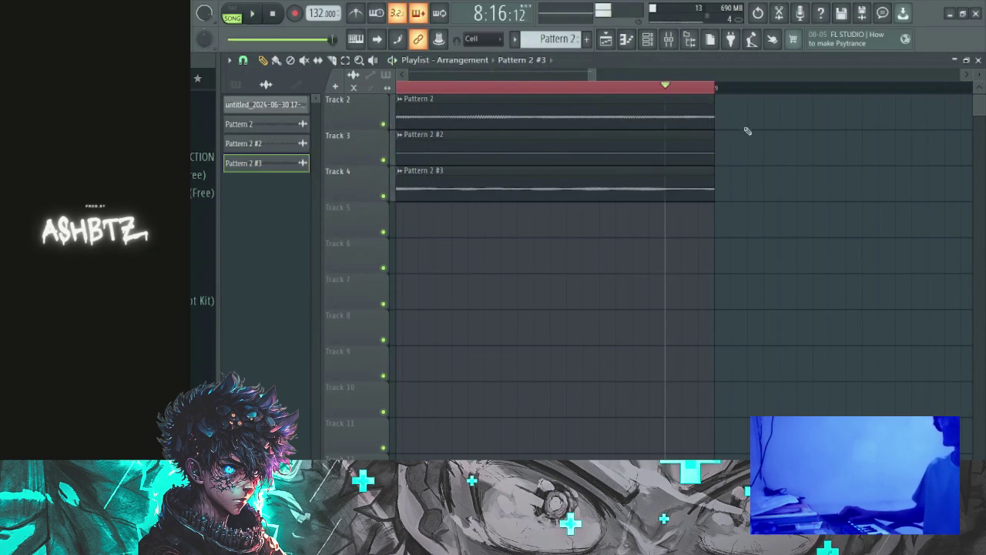
- Set the declicking mode of the Pattern 2, Pattern 2 #2 and Pattern 2 #3 audio clips to Generic (bleeding)
{"action": "double_click", "coordinate": [682, 114]}
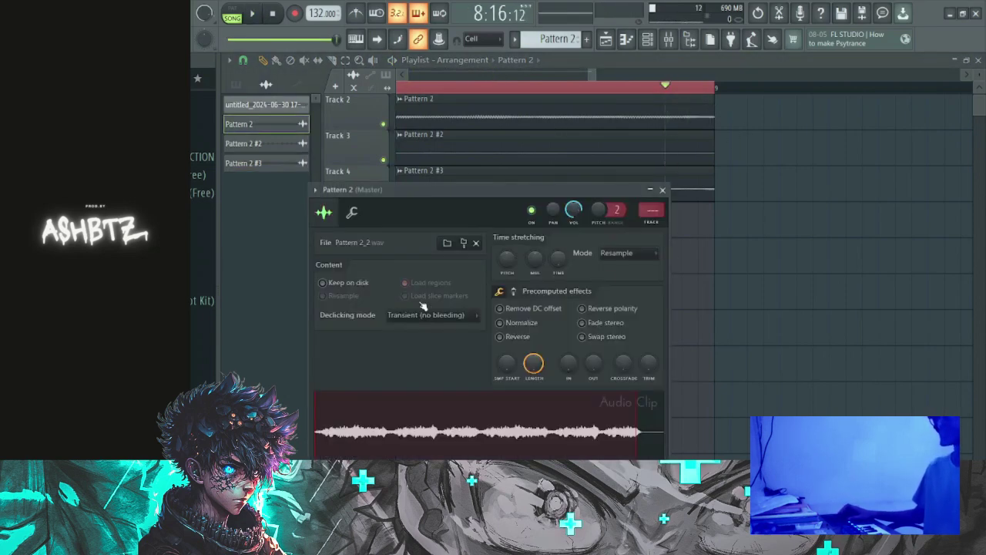
{"action": "key", "text": "Escape"}
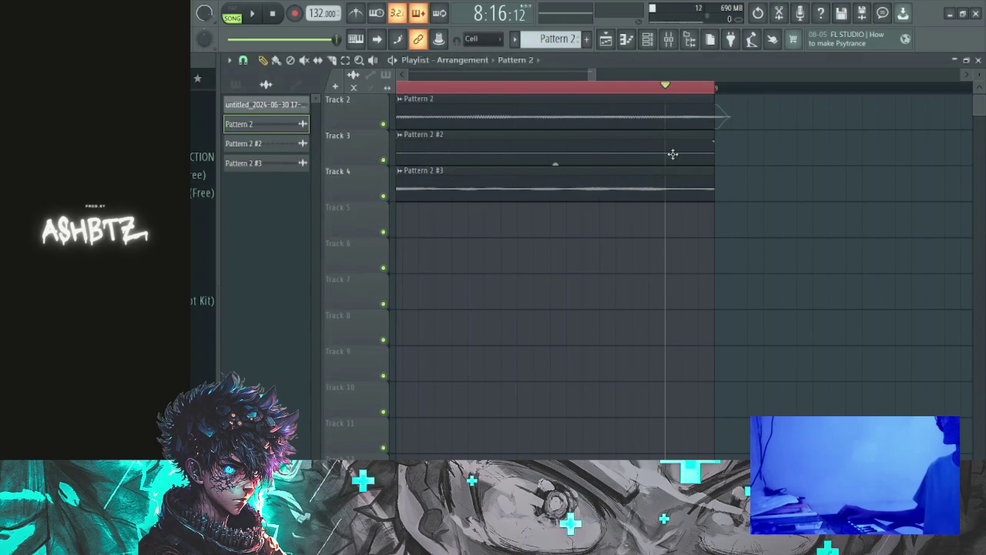
{"action": "double_click", "coordinate": [669, 154]}
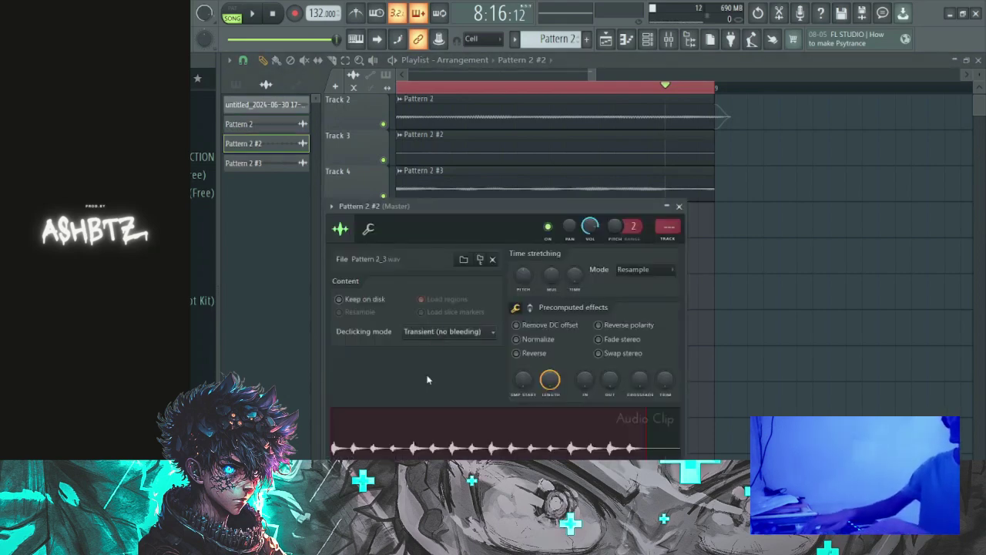
{"action": "key", "text": "Escape"}
{"action": "double_click", "coordinate": [654, 188]}
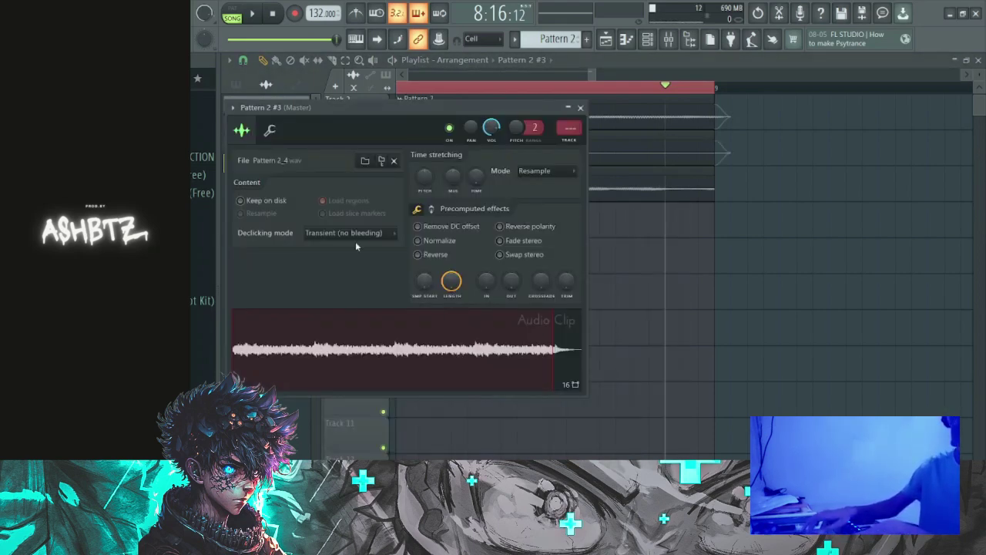
{"action": "key", "text": "Escape"}
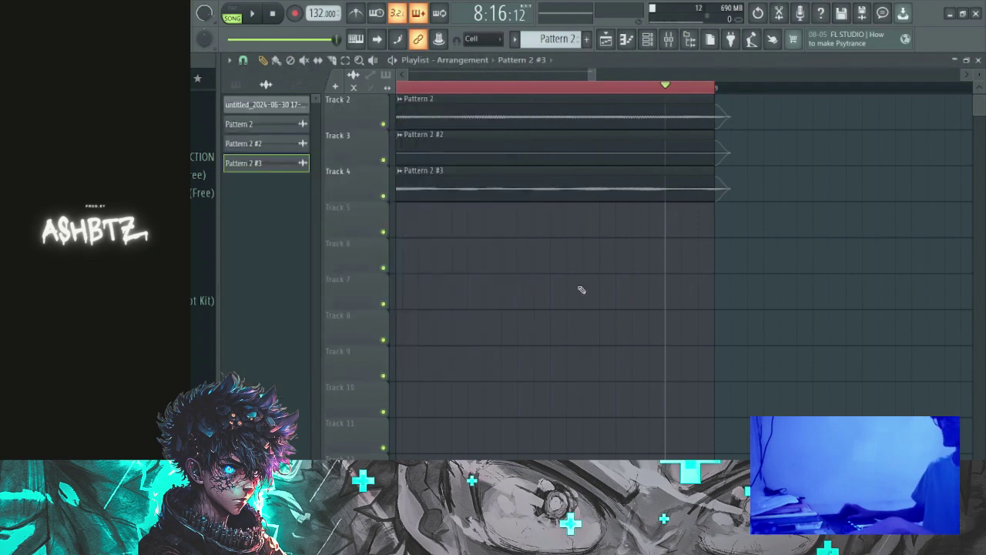
- Play the arrangement and clear the eight-bar time selection in the playlist
{"action": "key", "text": "space"}
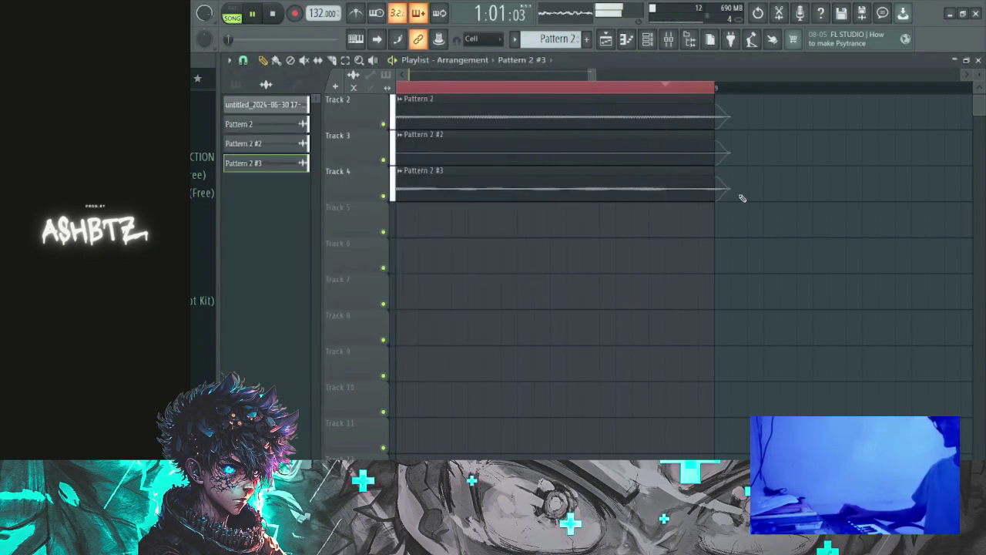
{"action": "left_click", "coordinate": [716, 87]}
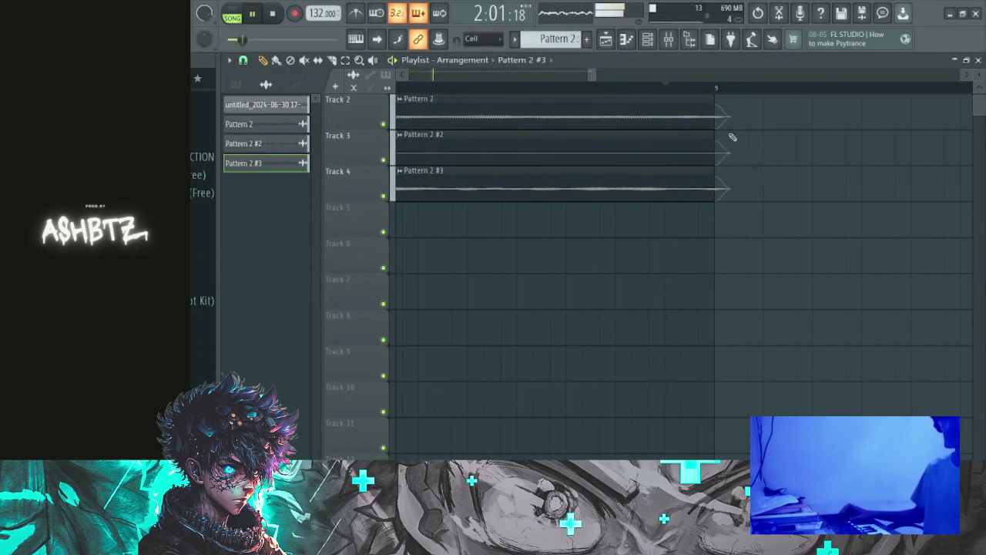
{"action": "scroll", "coordinate": [733, 137], "scroll_direction": "down", "scroll_amount": 5}
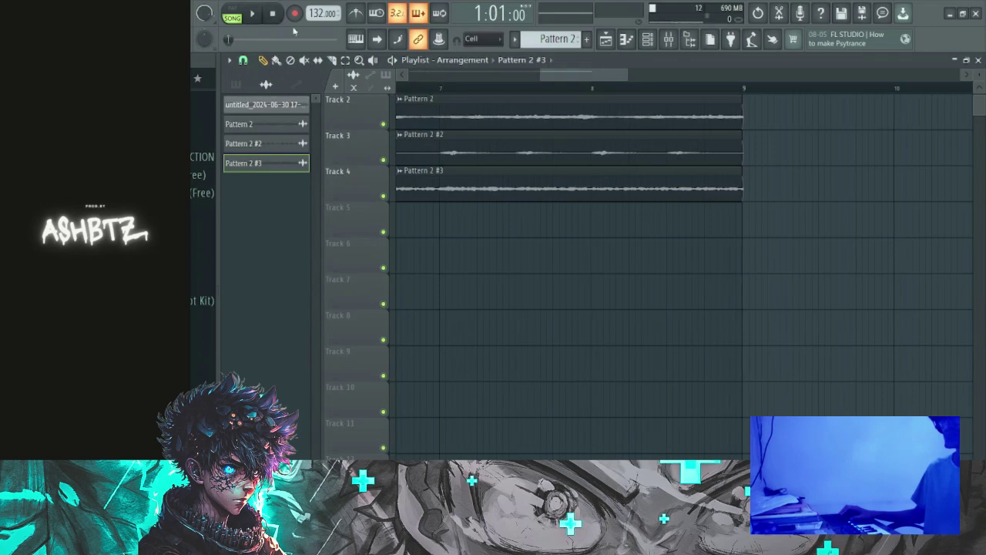
{"action": "scroll", "coordinate": [790, 282], "scroll_direction": "down", "scroll_amount": 1}
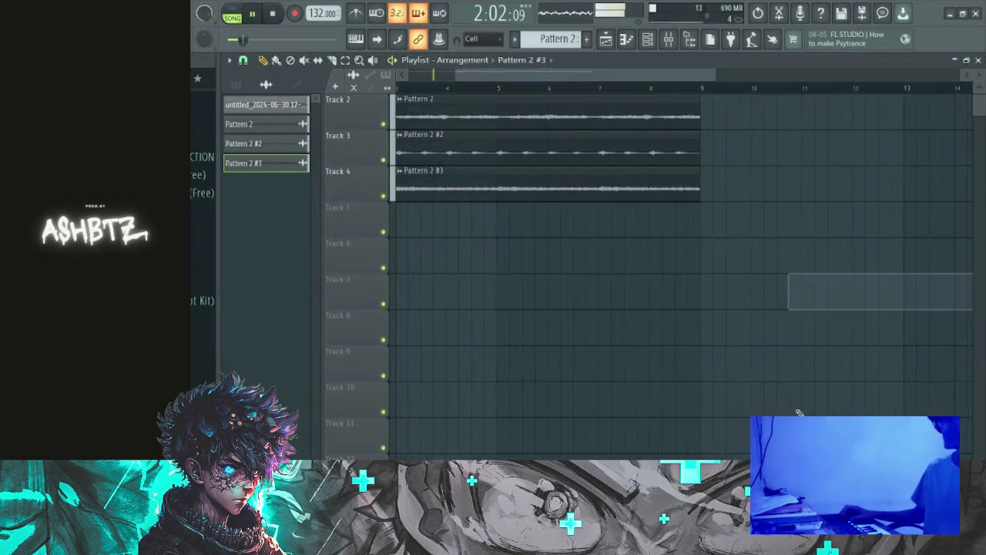
{"action": "scroll", "coordinate": [640, 334], "scroll_direction": "down", "scroll_amount": 3}
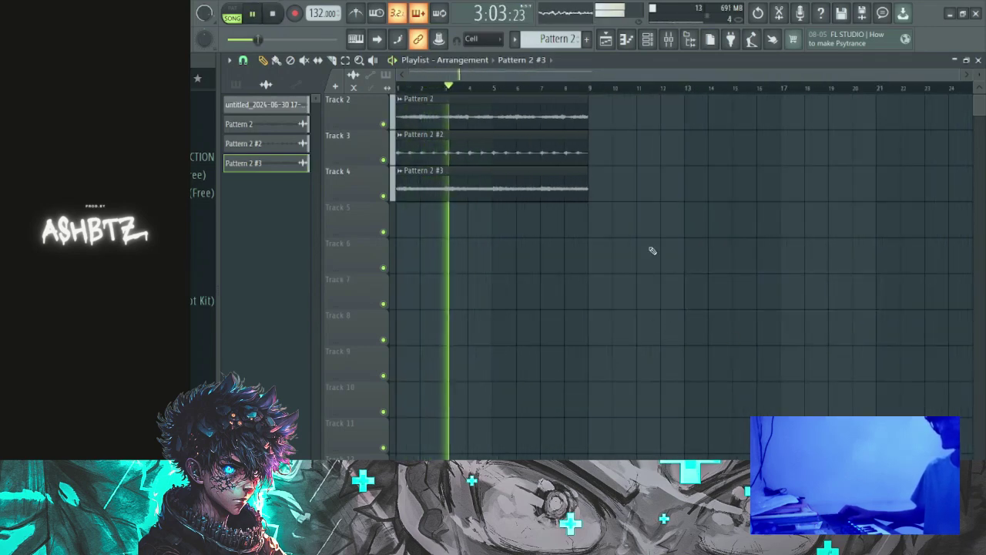
- Route the Pattern 2 #2 clip to mixer track 2 and the Pattern 2 #3 clip to mixer track 3
{"action": "left_click", "coordinate": [669, 40]}
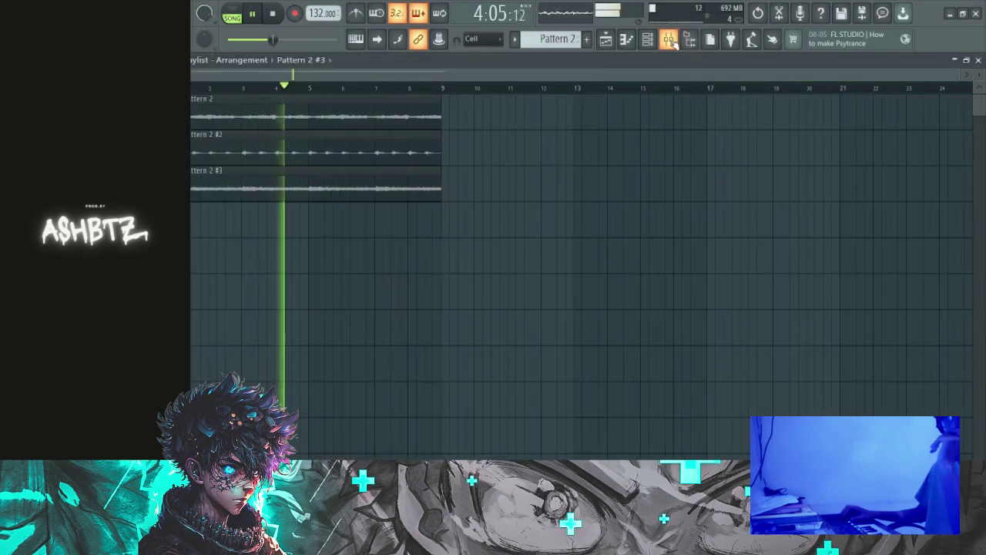
{"action": "key", "text": "F9"}
{"action": "key", "text": "F7"}
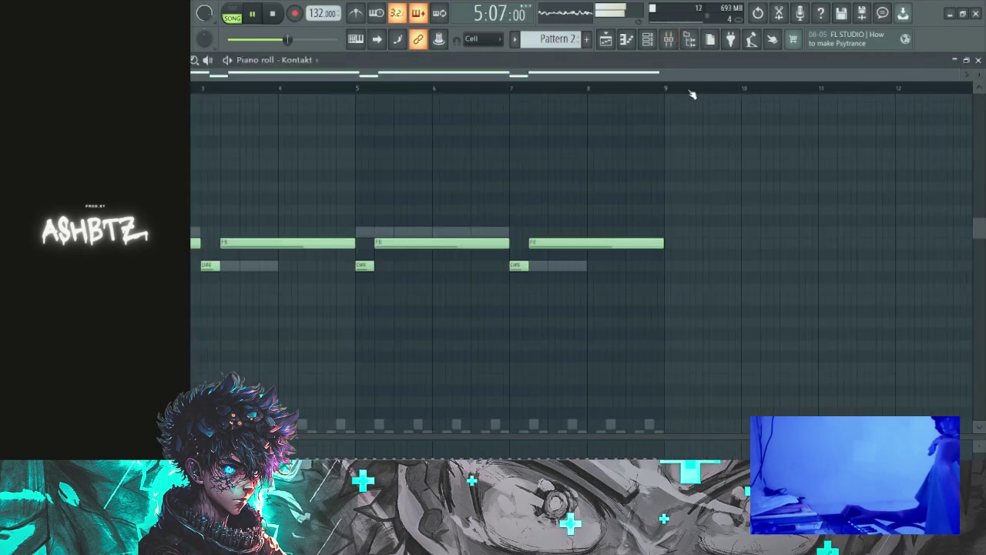
{"action": "left_click", "coordinate": [612, 40]}
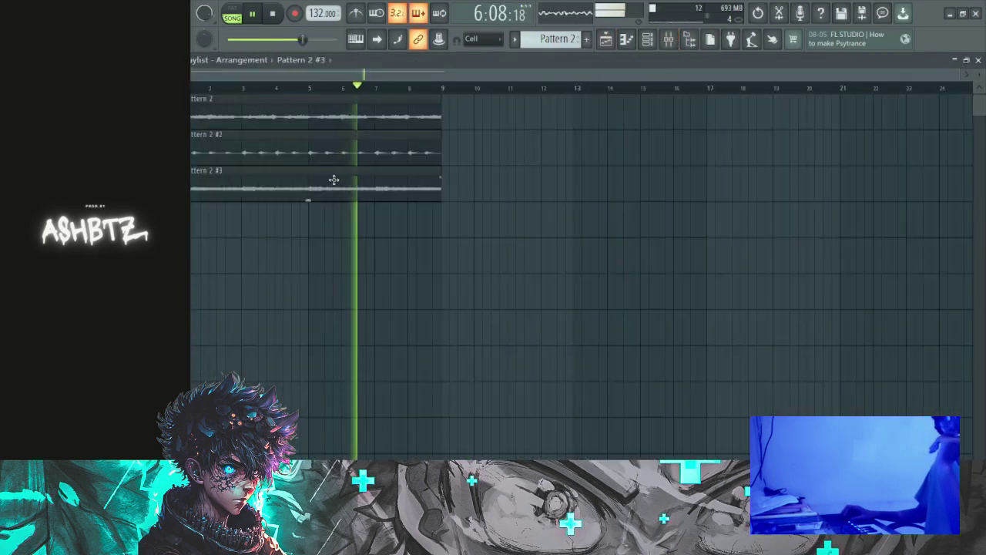
{"action": "double_click", "coordinate": [285, 147]}
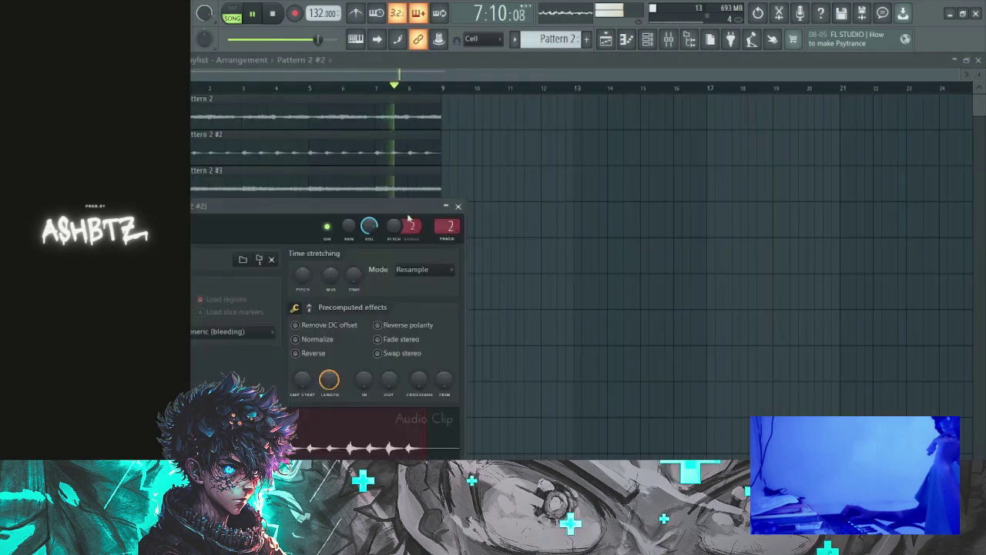
{"action": "left_click", "coordinate": [378, 189]}
{"action": "double_click", "coordinate": [380, 190]}
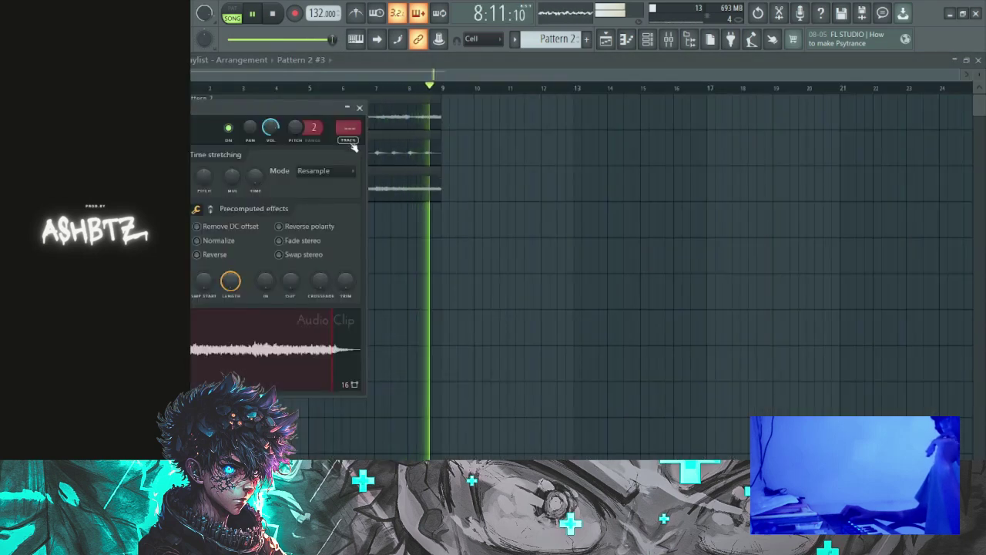
{"action": "left_click", "coordinate": [555, 177]}
{"action": "left_click", "coordinate": [587, 212]}
{"action": "right_click", "coordinate": [615, 212]}
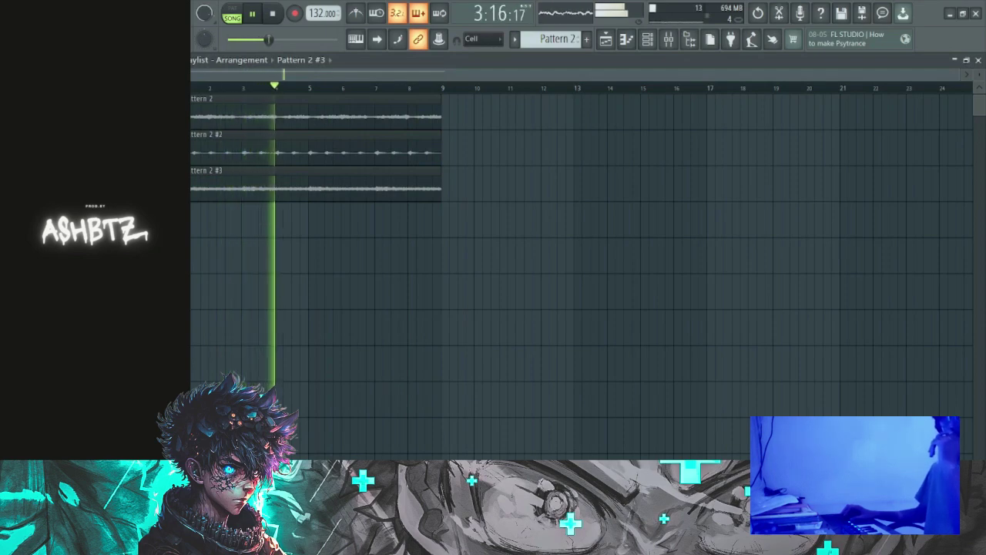
- Add the [WU] Snare - Toon sample as a new channel below Pattern 2 #3 and open its piano roll with playback stopped
{"action": "left_click_drag", "start_coordinate": [276, 40], "coordinate": [291, 39]}
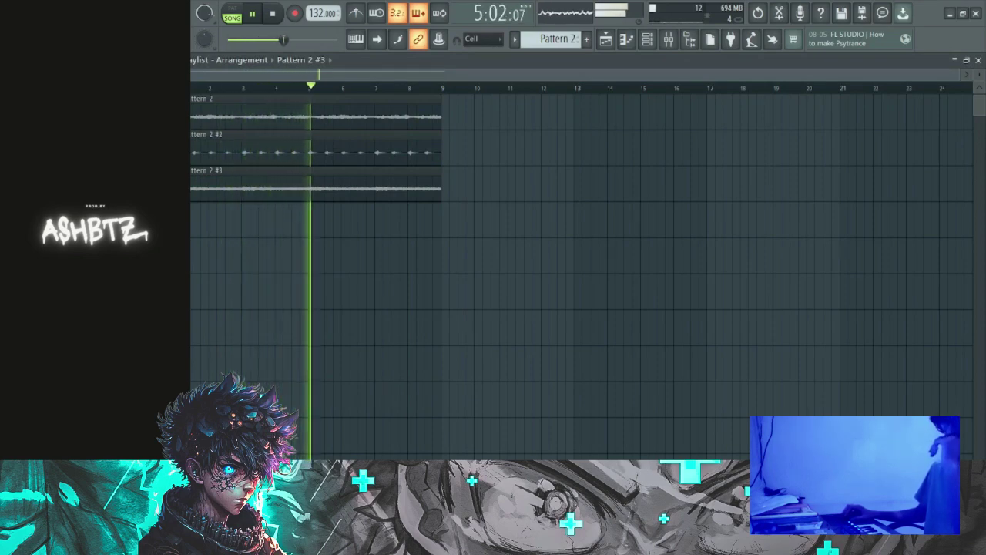
{"action": "left_click", "coordinate": [689, 39]}
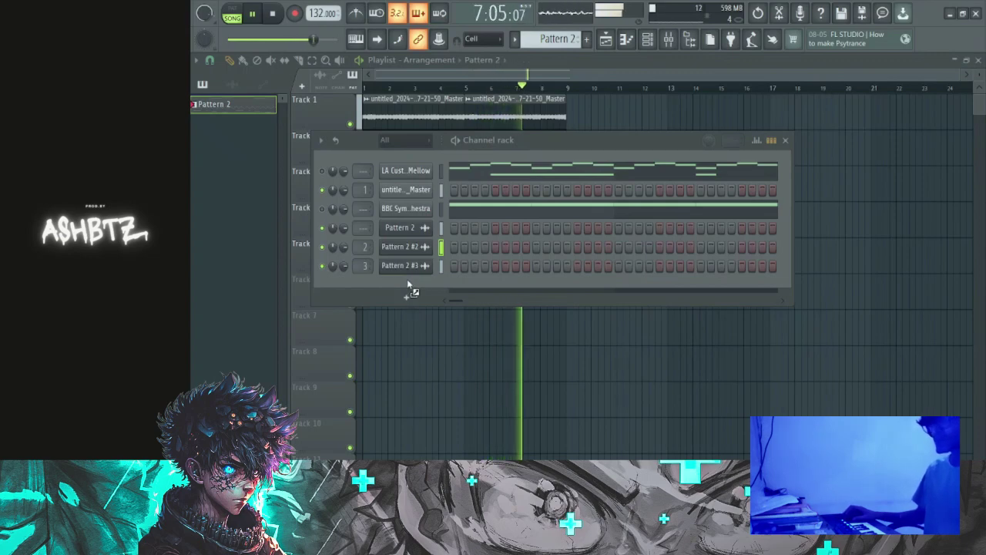
{"action": "left_click_drag", "start_coordinate": [408, 285], "coordinate": [406, 285]}
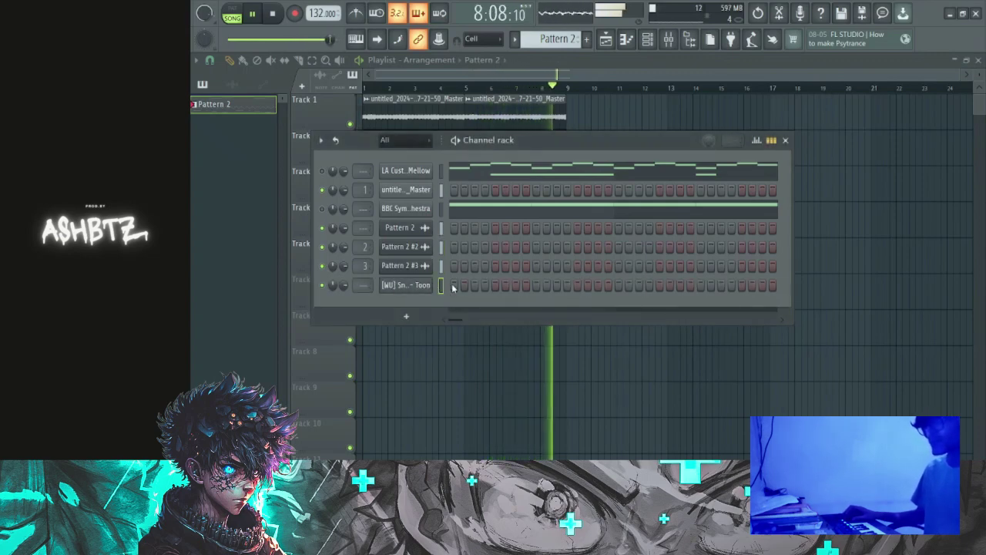
{"action": "key", "text": "F7"}
{"action": "key", "text": "space"}
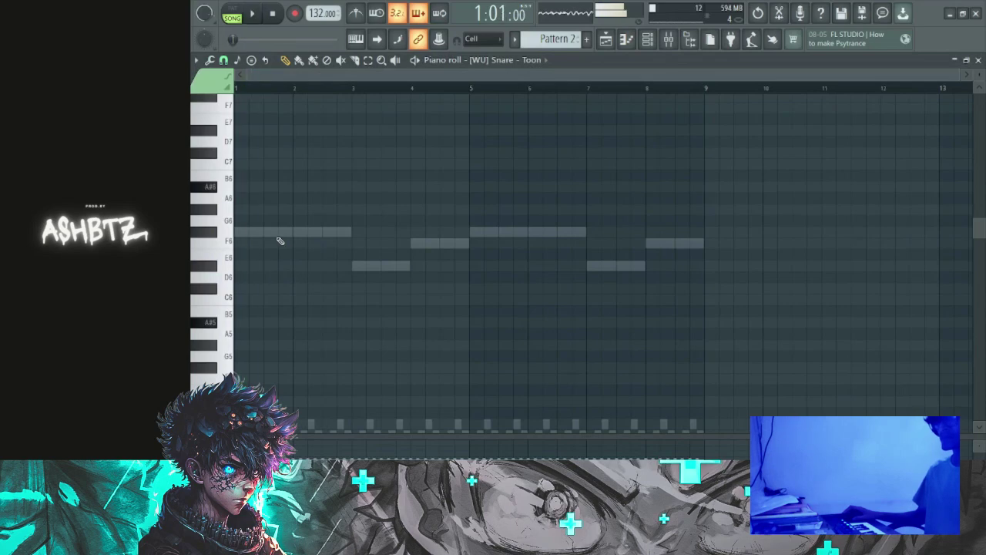
- Draw a one-bar F#6 snare note starting midway through bar 1 and delete the extra note after it
{"action": "left_click", "coordinate": [267, 235]}
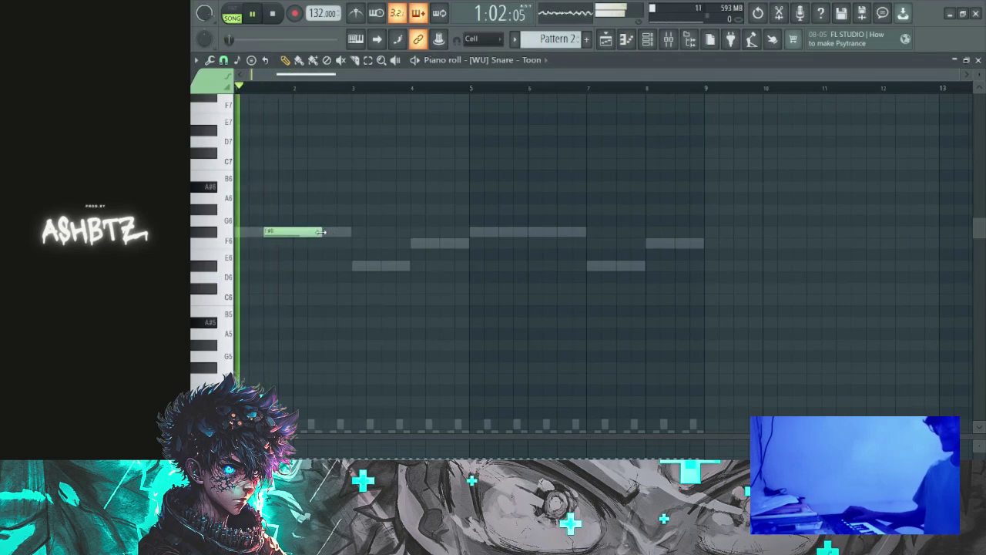
{"action": "left_click_drag", "start_coordinate": [317, 232], "coordinate": [313, 232]}
{"action": "scroll", "coordinate": [284, 228], "scroll_direction": "up", "scroll_amount": 3}
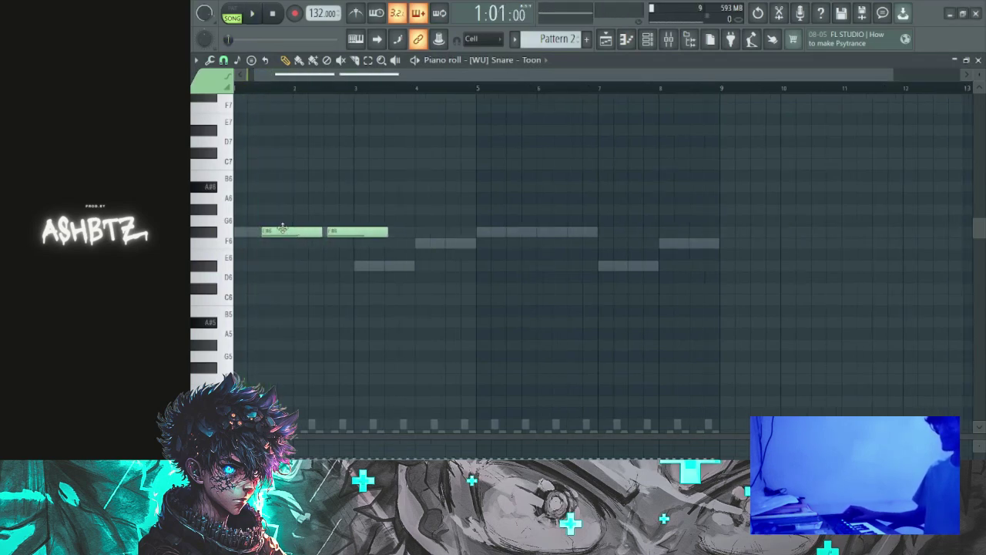
{"action": "right_click", "coordinate": [372, 231]}
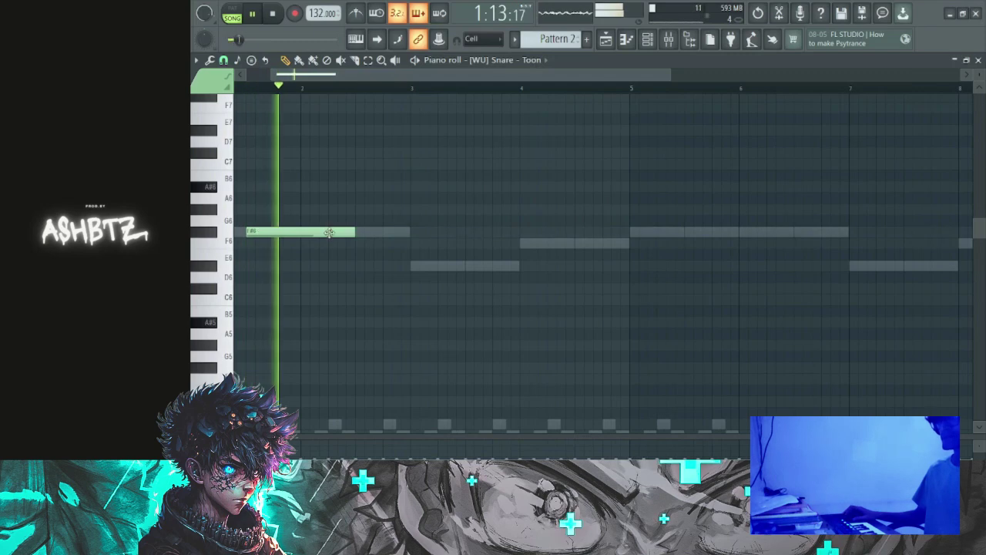
- Shorten the F#6 snare note to end at bar 2 by slicing off the remainder, and select bar 1
{"action": "left_click", "coordinate": [306, 231]}
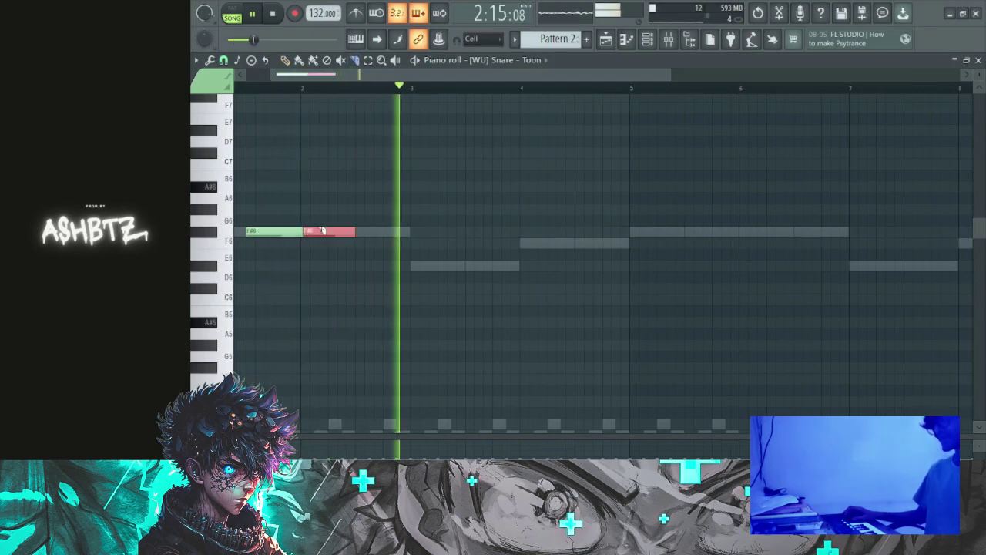
{"action": "key", "text": "p"}
{"action": "right_click", "coordinate": [328, 231]}
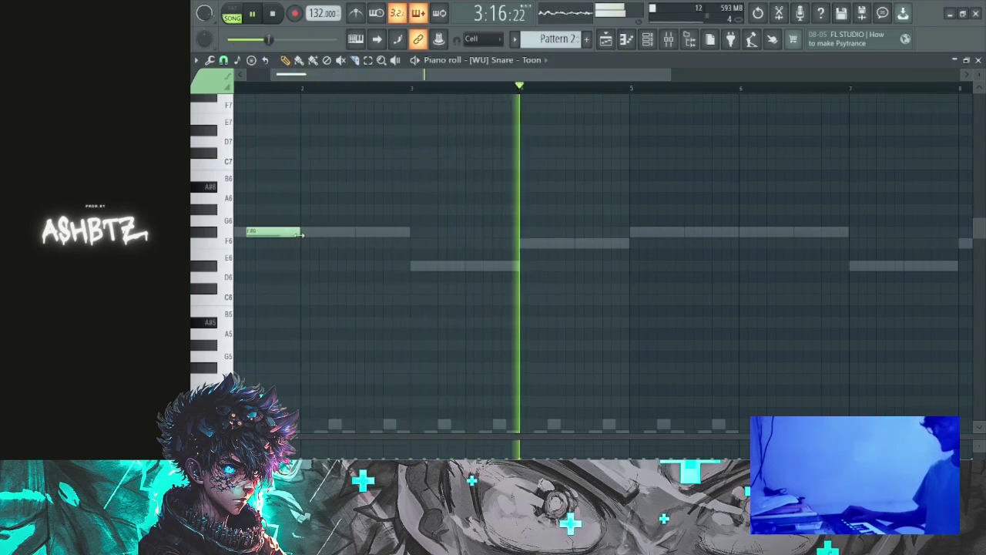
{"action": "scroll", "coordinate": [341, 192], "scroll_direction": "down", "scroll_amount": 3}
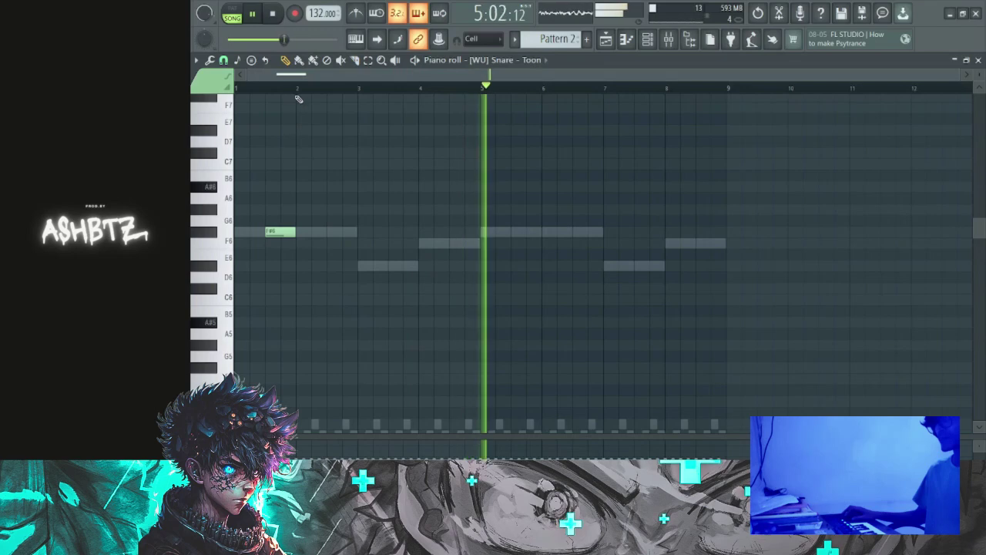
{"action": "left_click_drag", "start_coordinate": [297, 91], "coordinate": [235, 90]}
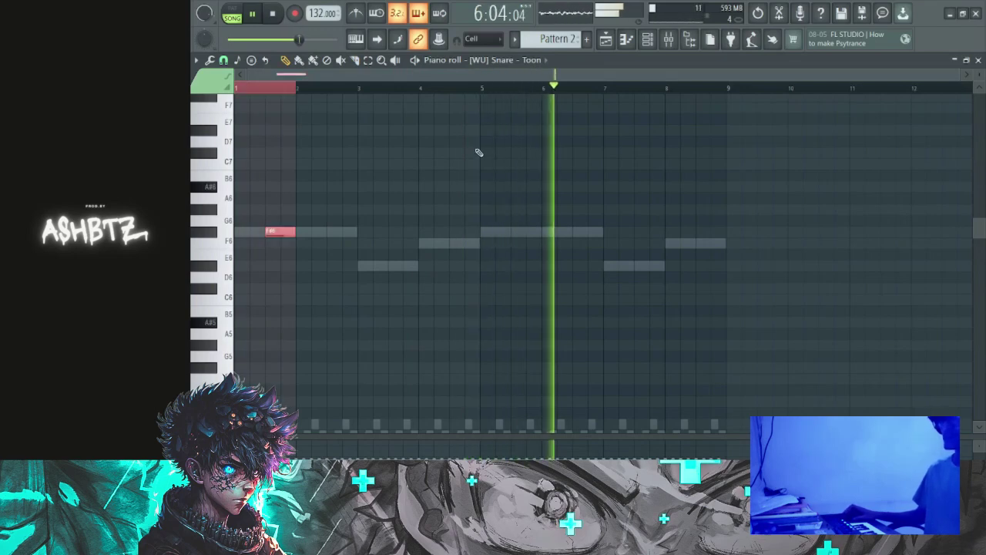
- Repeat the bar 1 snare hit through bar 8 so that every bar has one hit
{"action": "key", "text": "ctrl+b"}
{"action": "key", "text": "ctrl+b"}
{"action": "key", "text": "ctrl+b"}
{"action": "key", "text": "ctrl+b"}
{"action": "key", "text": "ctrl+b"}
{"action": "key", "text": "ctrl+b"}
{"action": "key", "text": "ctrl+b"}
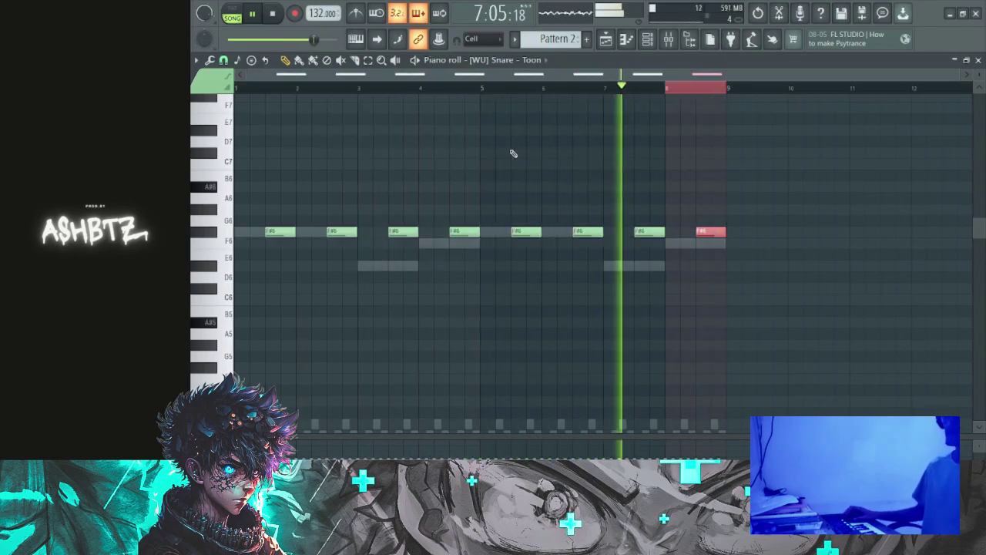
- Transpose all the snare notes down to C5, then deselect them and remove the stray C#6 note
{"action": "key", "text": "ctrl+a"}
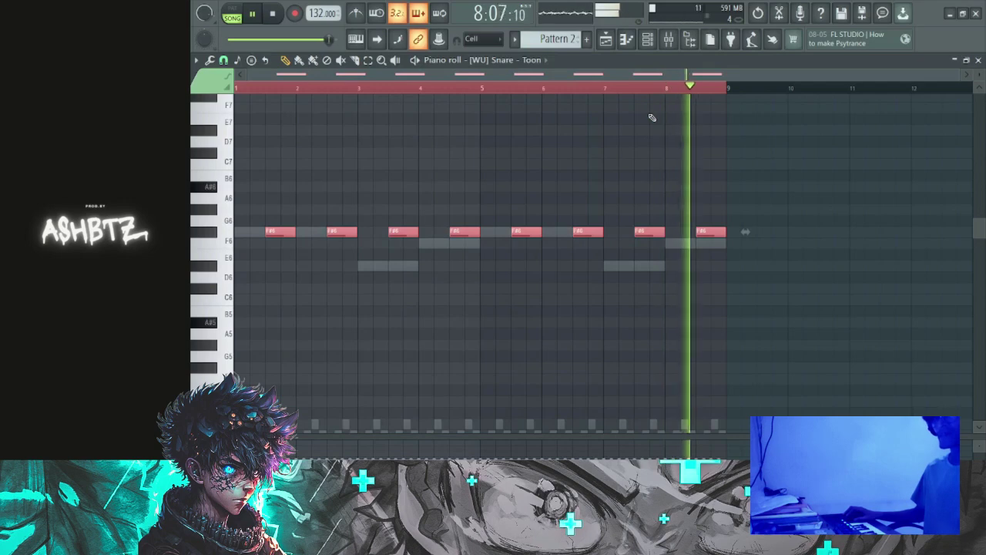
{"action": "key", "text": "ctrl+Down"}
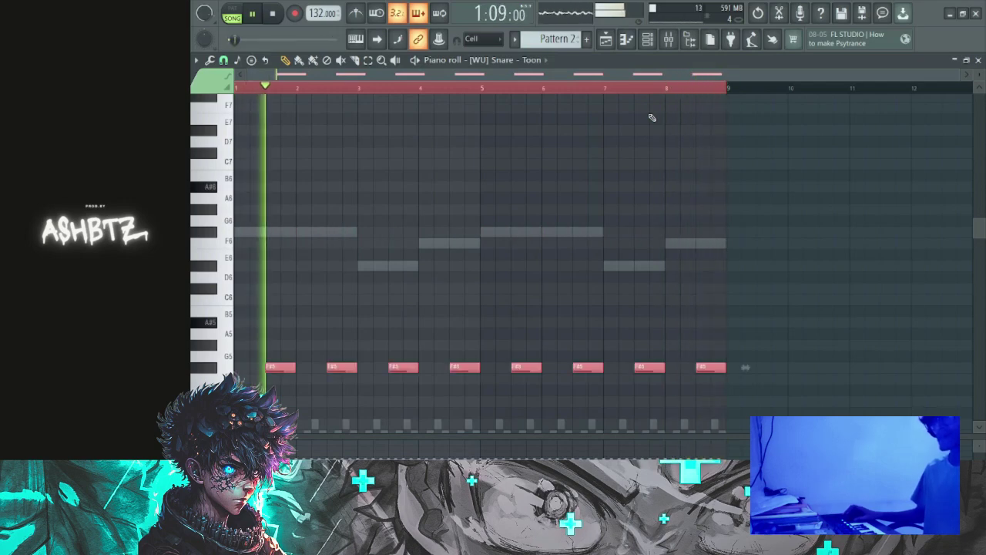
{"action": "key", "text": "shift+Down"}
{"action": "key", "text": "shift+Down"}
{"action": "key", "text": "shift+Down"}
{"action": "key", "text": "shift+Down"}
{"action": "key", "text": "shift+Down"}
{"action": "key", "text": "shift+Down"}
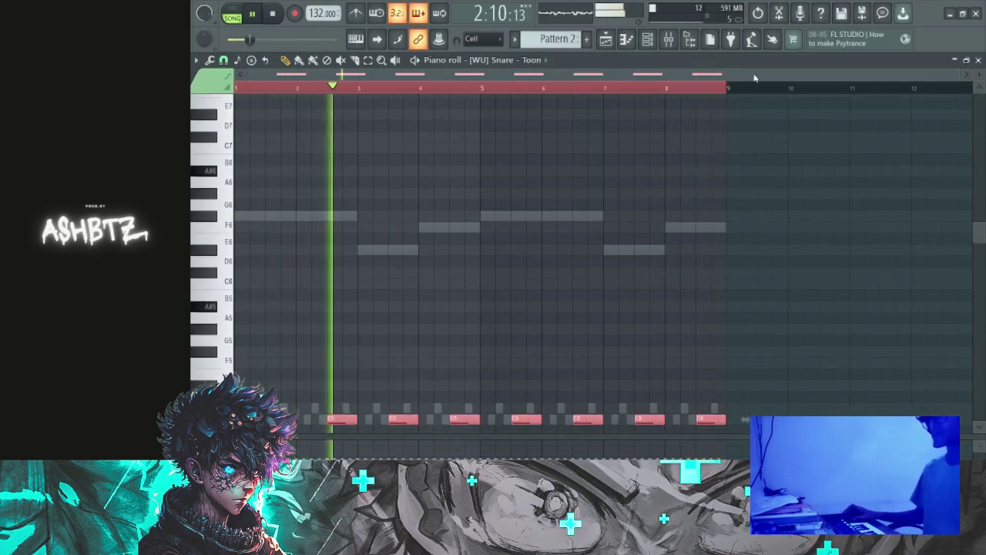
{"action": "key", "text": "ctrl+d"}
{"action": "left_click", "coordinate": [641, 272]}
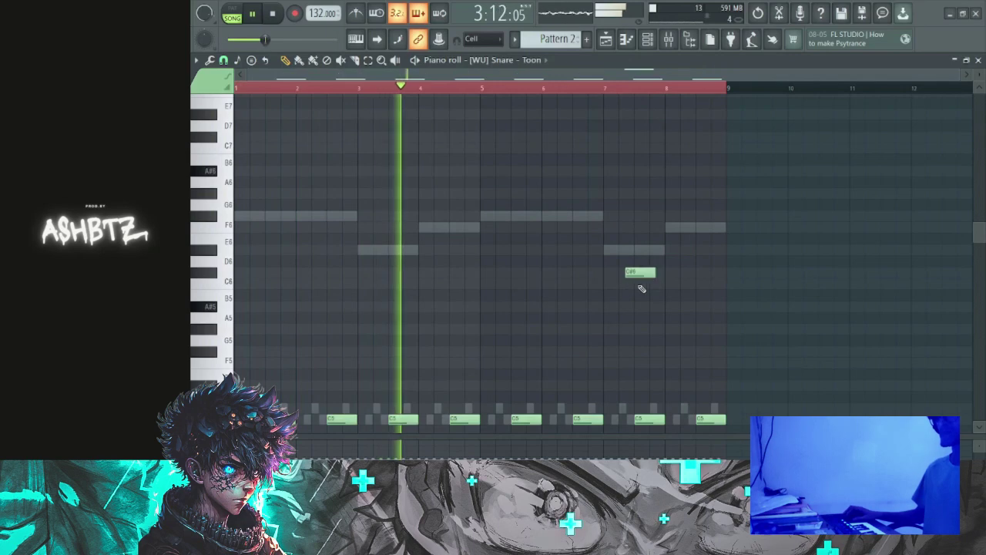
{"action": "right_click", "coordinate": [654, 272]}
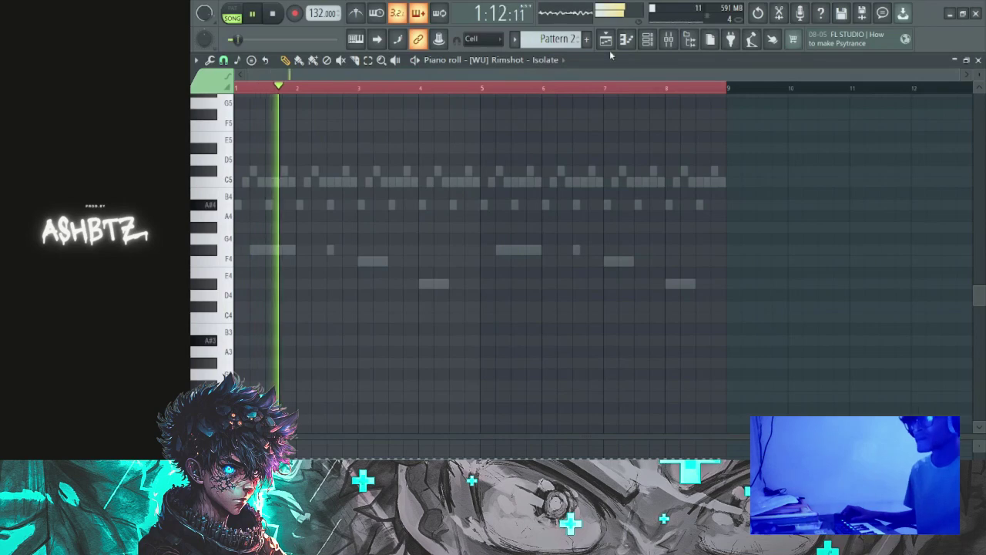
- Place a C5 note for the rimshot on the last quarter of bar 2 and stop playback
{"action": "left_click", "coordinate": [605, 40]}
{"action": "double_click", "coordinate": [508, 218]}
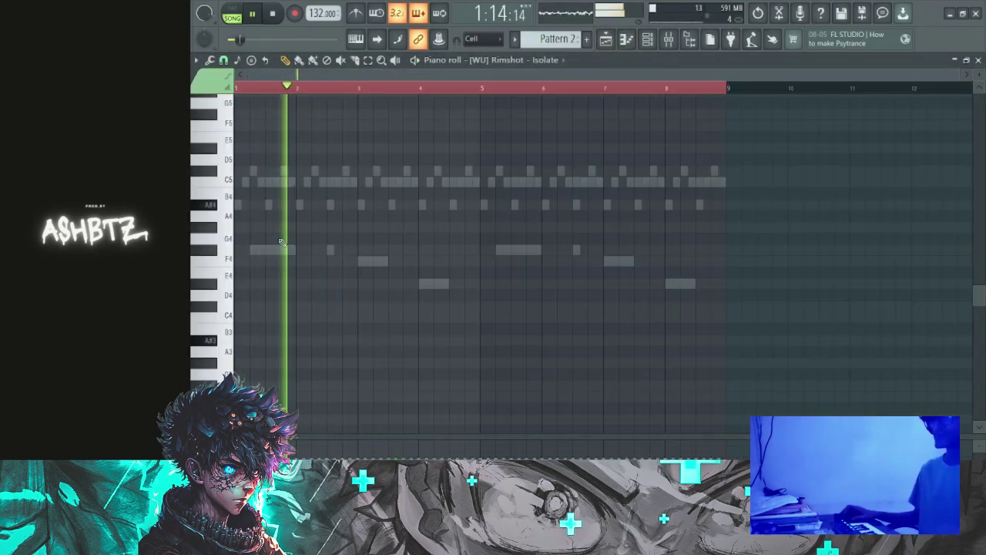
{"action": "scroll", "coordinate": [268, 310], "scroll_direction": "up", "scroll_amount": 2}
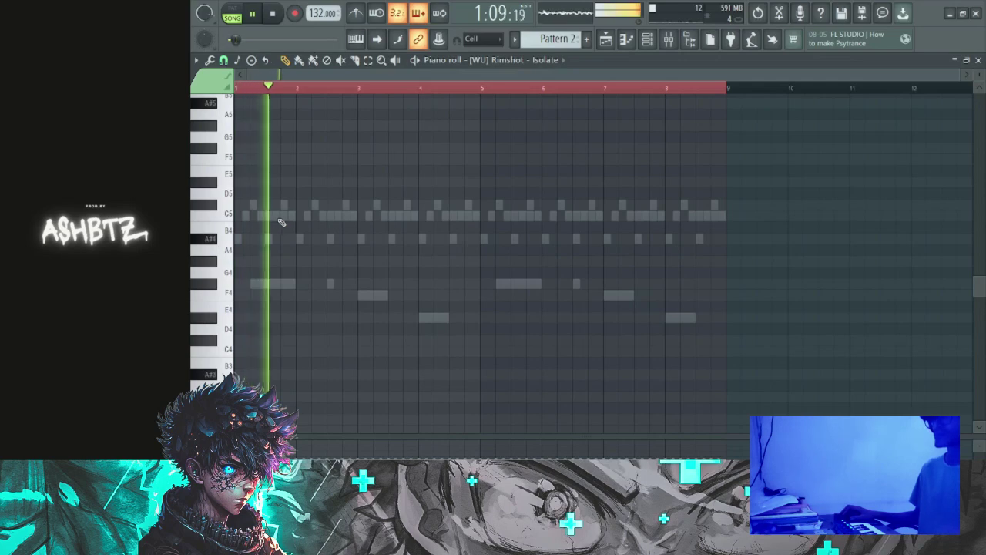
{"action": "scroll", "coordinate": [293, 238], "scroll_direction": "up", "scroll_amount": 2}
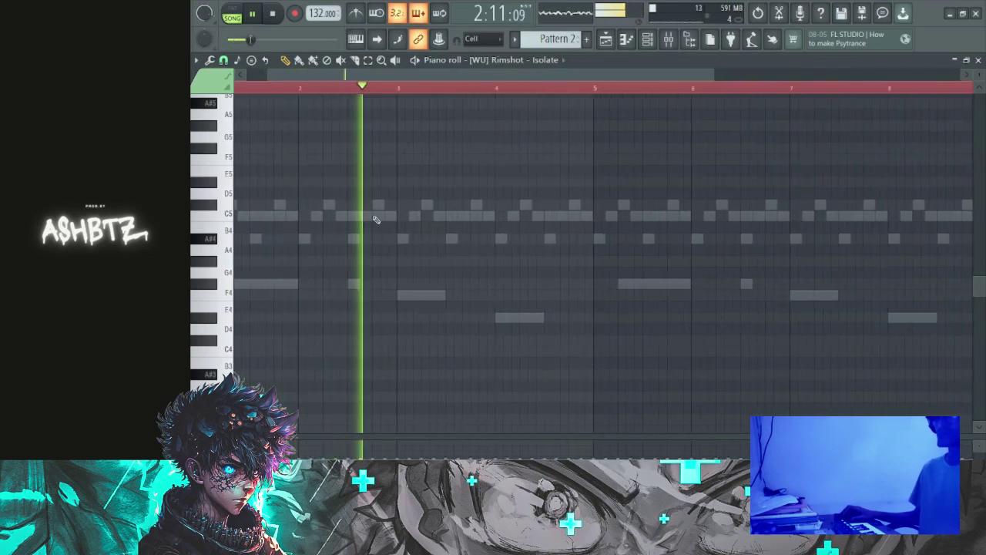
{"action": "left_click", "coordinate": [377, 215]}
{"action": "key", "text": "space"}
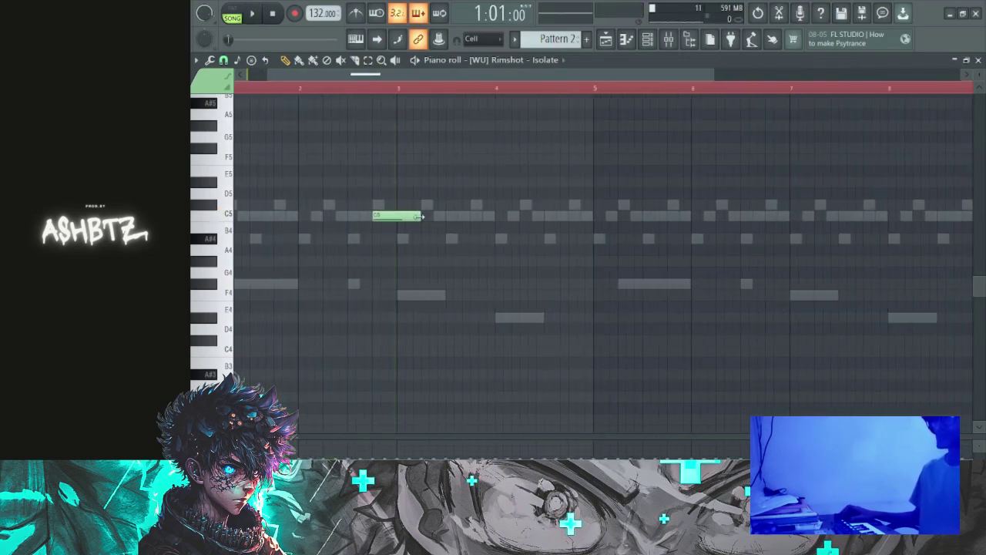
- Shape the end of bar 2 into a C5 rimshot roll of two short notes followed by one twice as long
{"action": "scroll", "coordinate": [383, 228], "scroll_direction": "up", "scroll_amount": 3}
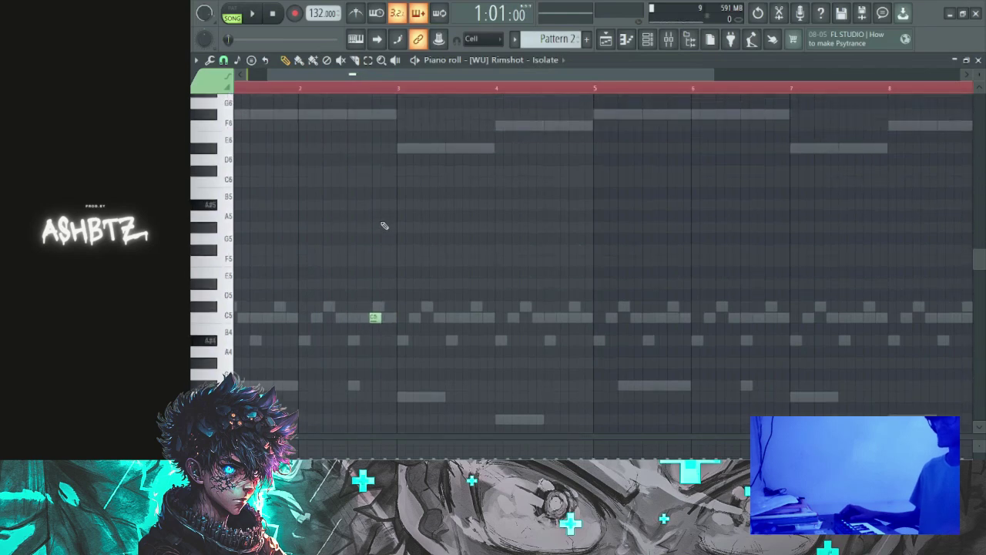
{"action": "scroll", "coordinate": [363, 336], "scroll_direction": "up", "scroll_amount": 3}
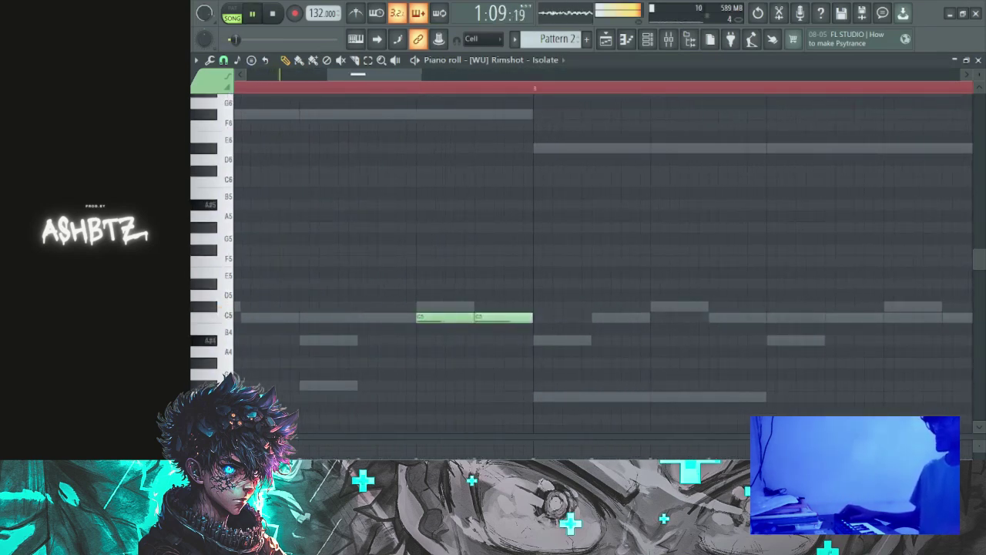
{"action": "scroll", "coordinate": [345, 405], "scroll_direction": "down", "scroll_amount": 3}
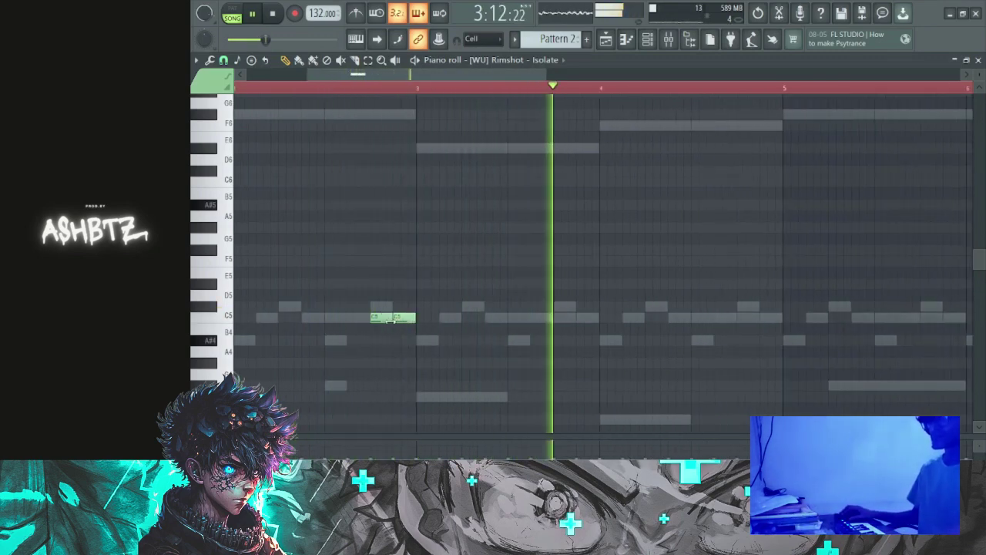
{"action": "scroll", "coordinate": [384, 317], "scroll_direction": "up", "scroll_amount": 3}
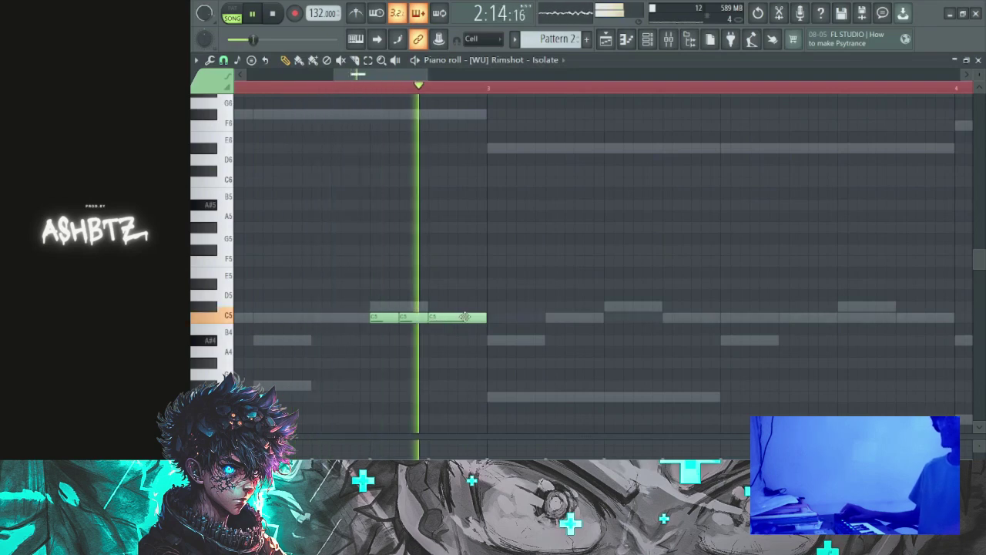
{"action": "scroll", "coordinate": [431, 321], "scroll_direction": "down", "scroll_amount": 3}
{"action": "key", "text": "space"}
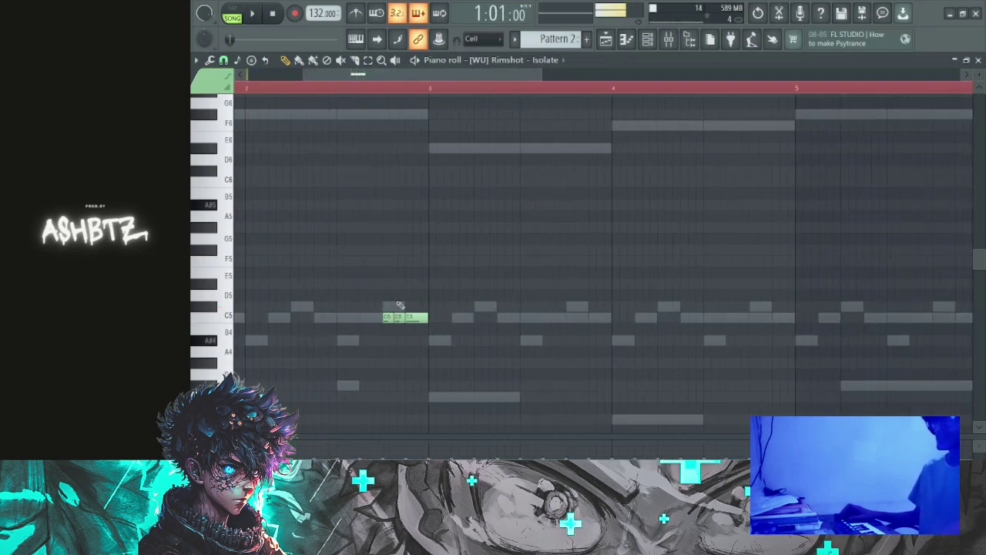
- Add a single C5 rimshot note filling the last eighth of bar 4
{"action": "left_click_drag", "start_coordinate": [502, 296], "coordinate": [350, 336]}
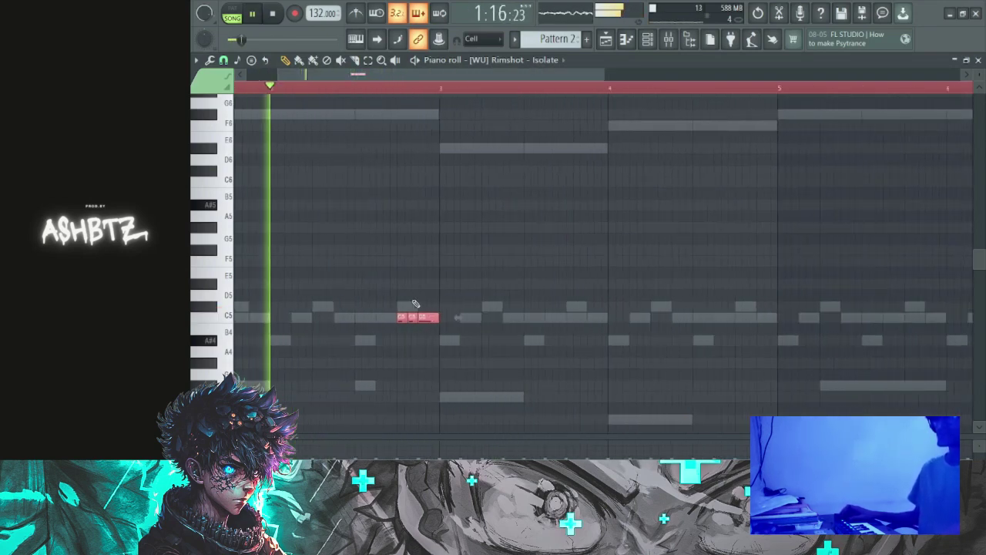
{"action": "scroll", "coordinate": [412, 308], "scroll_direction": "down", "scroll_amount": 3}
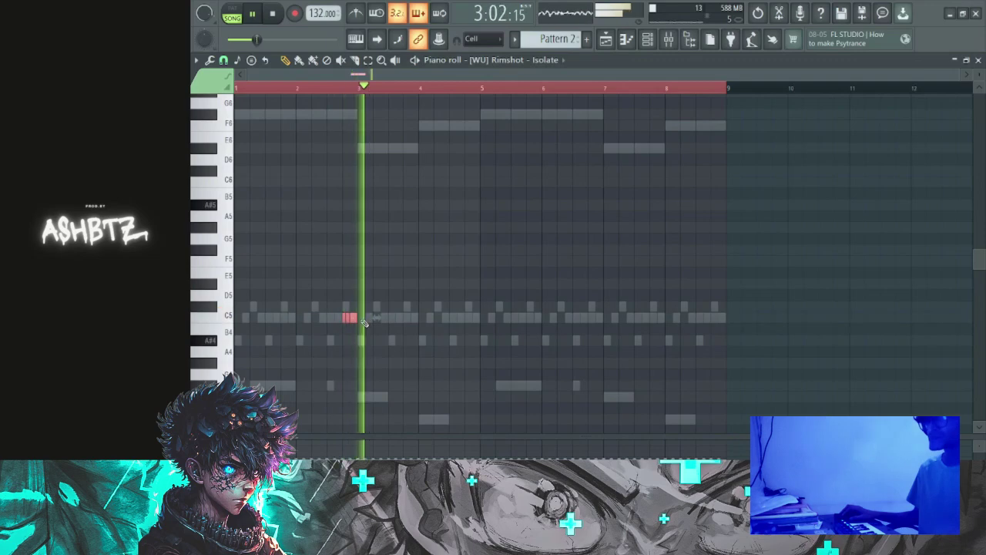
{"action": "scroll", "coordinate": [470, 325], "scroll_direction": "up", "scroll_amount": 1}
{"action": "scroll", "coordinate": [470, 324], "scroll_direction": "up", "scroll_amount": 3}
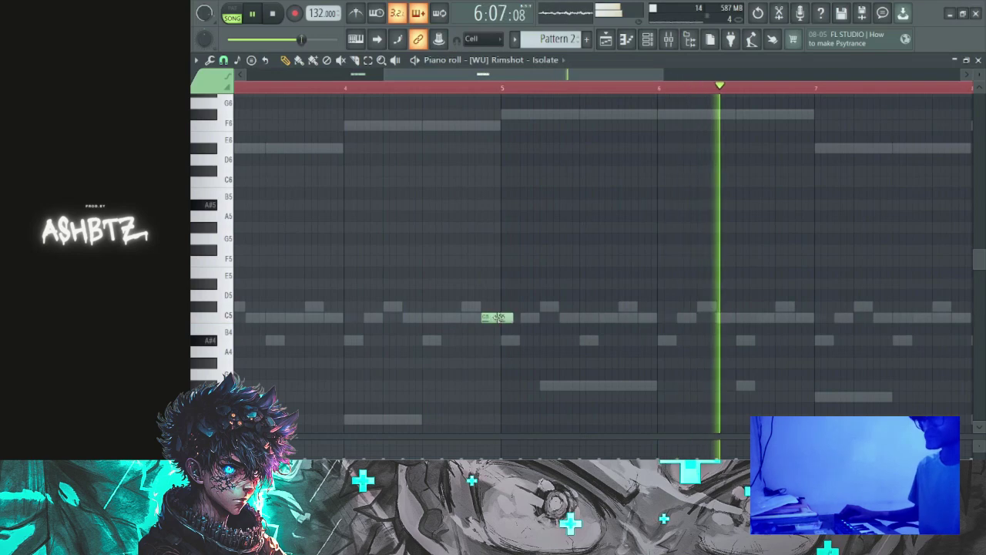
{"action": "scroll", "coordinate": [493, 323], "scroll_direction": "up", "scroll_amount": 4}
{"action": "scroll", "coordinate": [495, 325], "scroll_direction": "up", "scroll_amount": 3}
{"action": "scroll", "coordinate": [486, 326], "scroll_direction": "down", "scroll_amount": 4}
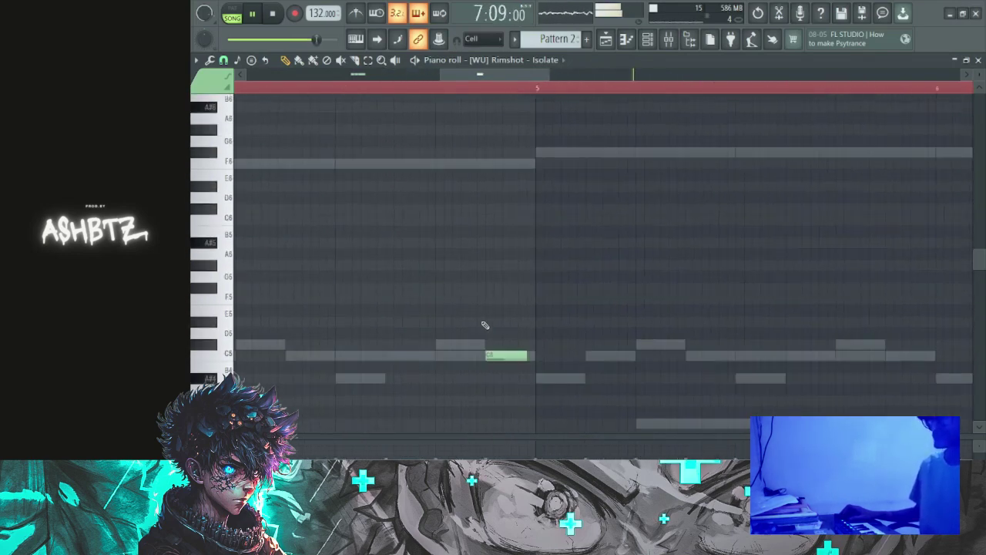
{"action": "scroll", "coordinate": [533, 324], "scroll_direction": "up", "scroll_amount": 3}
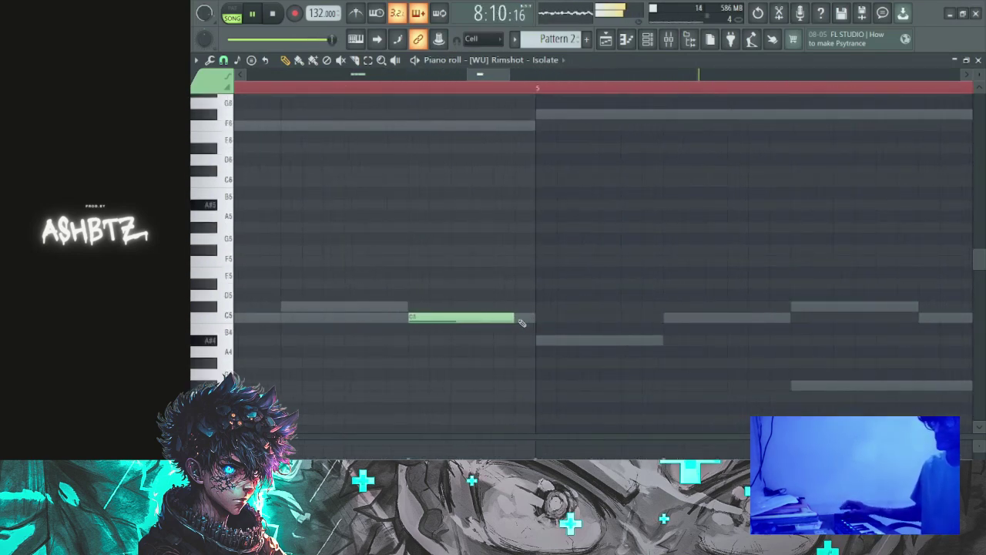
{"action": "scroll", "coordinate": [551, 323], "scroll_direction": "down", "scroll_amount": 5}
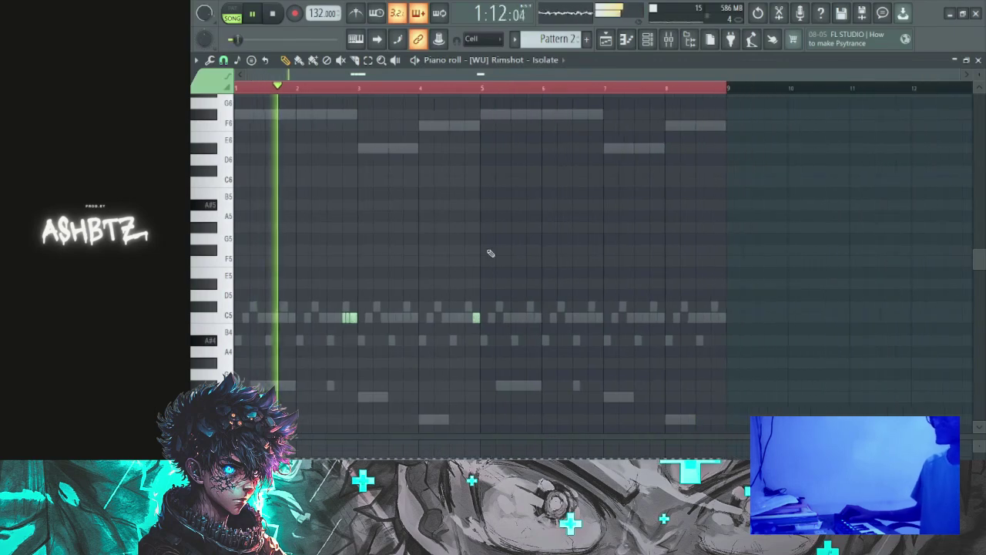
- Set the time selection to bars 1 to 4 and duplicate their rimshot notes into bars 5 to 8
{"action": "left_click", "coordinate": [483, 90]}
{"action": "left_click", "coordinate": [482, 89]}
{"action": "key", "text": "space"}
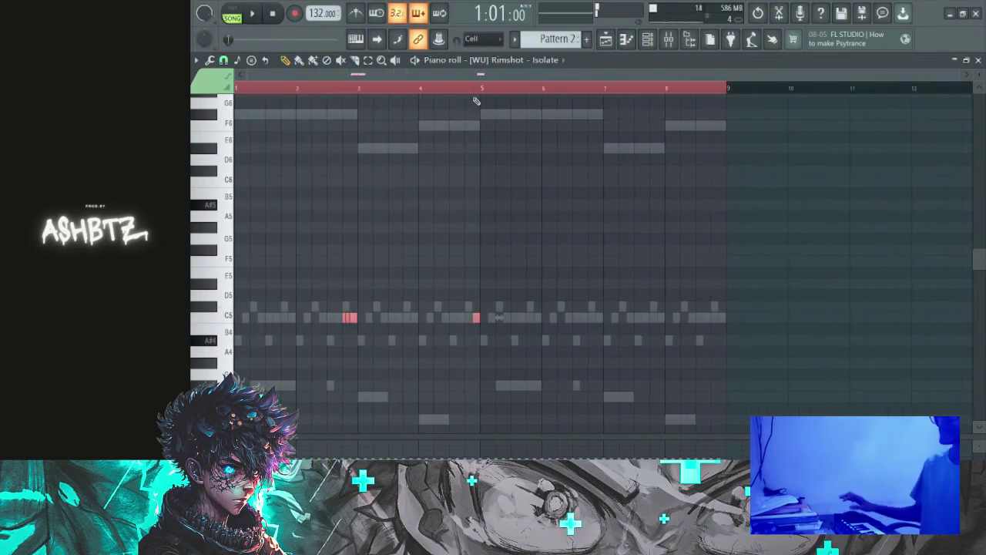
{"action": "left_click", "coordinate": [480, 89]}
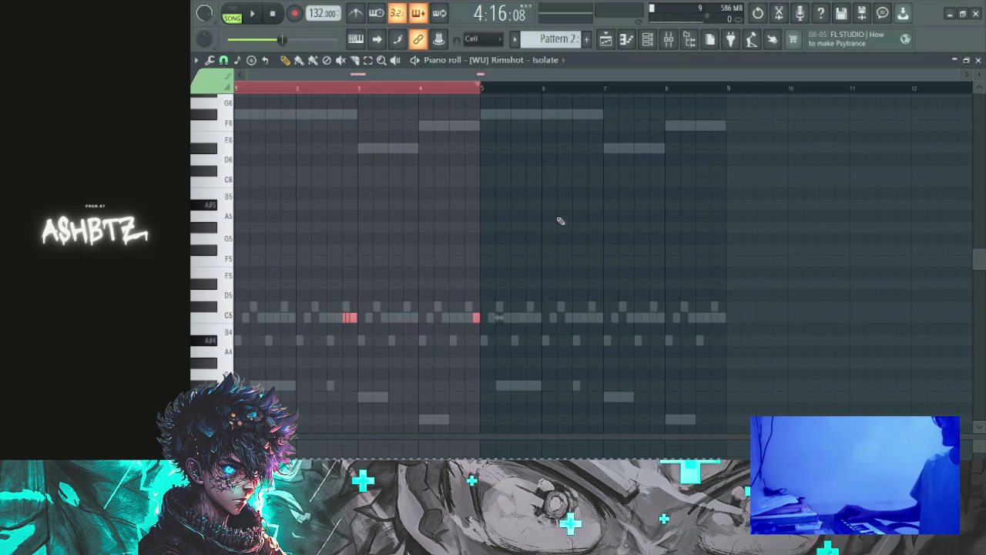
{"action": "key", "text": "ctrl+Right"}
{"action": "left_click", "coordinate": [591, 249]}
{"action": "right_click", "coordinate": [594, 250]}
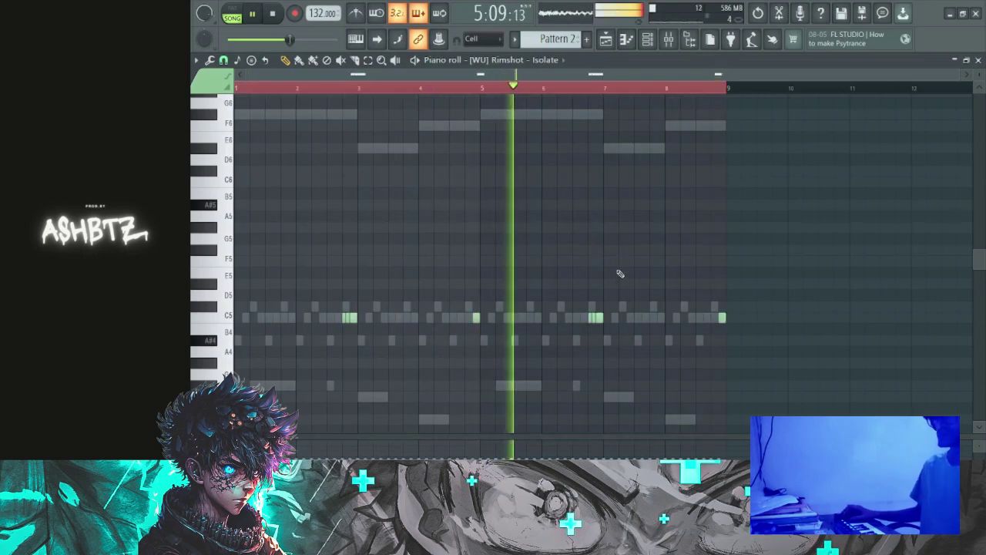
- Examine the timing of the rimshot rolls and single hits across the bars while the loop plays
{"action": "scroll", "coordinate": [357, 316], "scroll_direction": "up", "scroll_amount": 3}
{"action": "scroll", "coordinate": [331, 317], "scroll_direction": "up", "scroll_amount": 2}
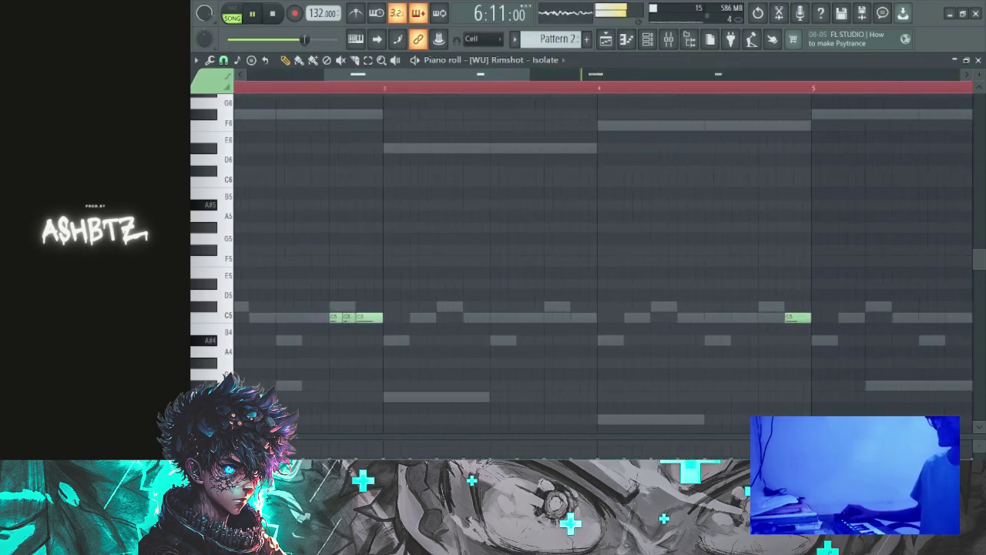
{"action": "scroll", "coordinate": [504, 317], "scroll_direction": "down", "scroll_amount": 3}
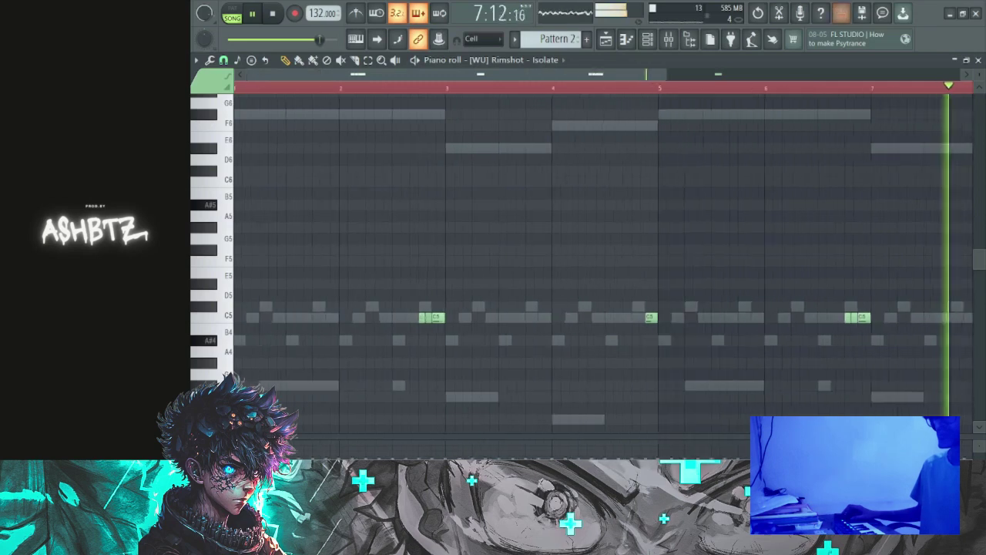
{"action": "scroll", "coordinate": [874, 317], "scroll_direction": "up", "scroll_amount": 3}
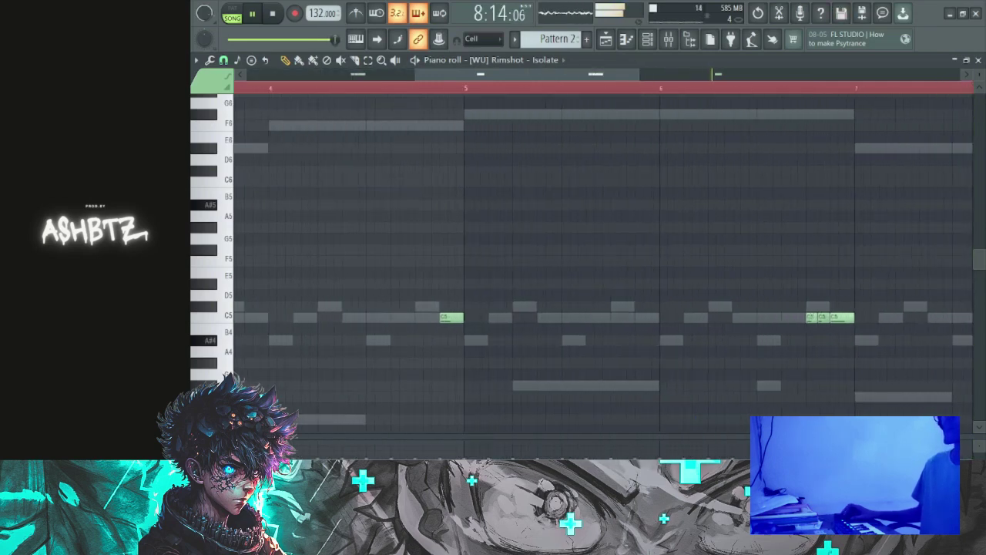
{"action": "scroll", "coordinate": [662, 296], "scroll_direction": "down", "scroll_amount": 4}
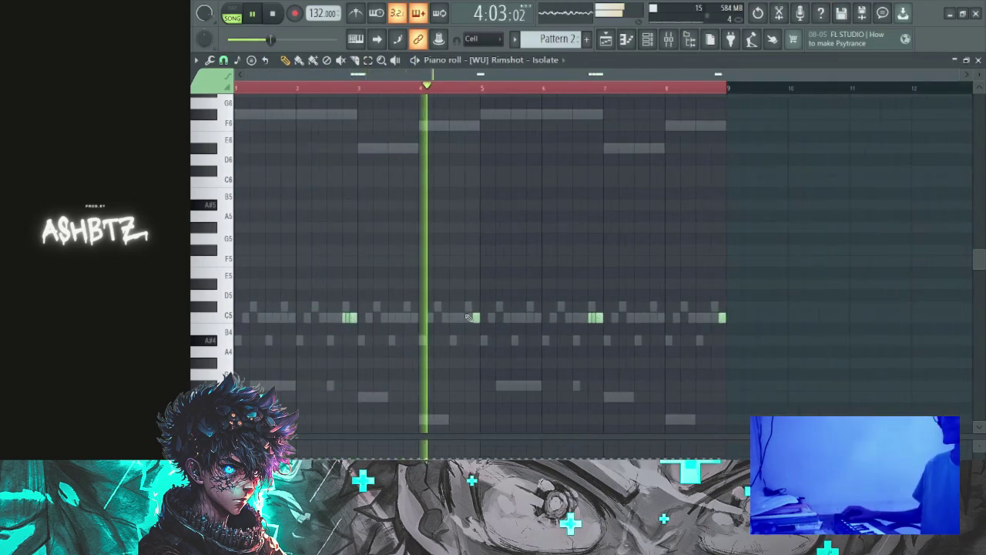
{"action": "scroll", "coordinate": [353, 317], "scroll_direction": "up", "scroll_amount": 3}
{"action": "left_click", "coordinate": [373, 317], "text": "ctrl"}
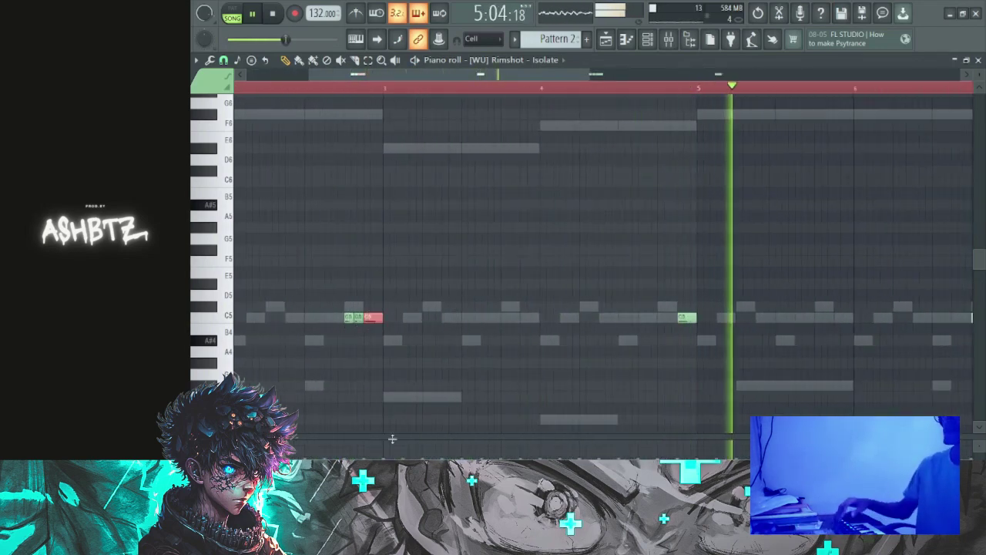
{"action": "scroll", "coordinate": [392, 438], "scroll_direction": "up", "scroll_amount": 3}
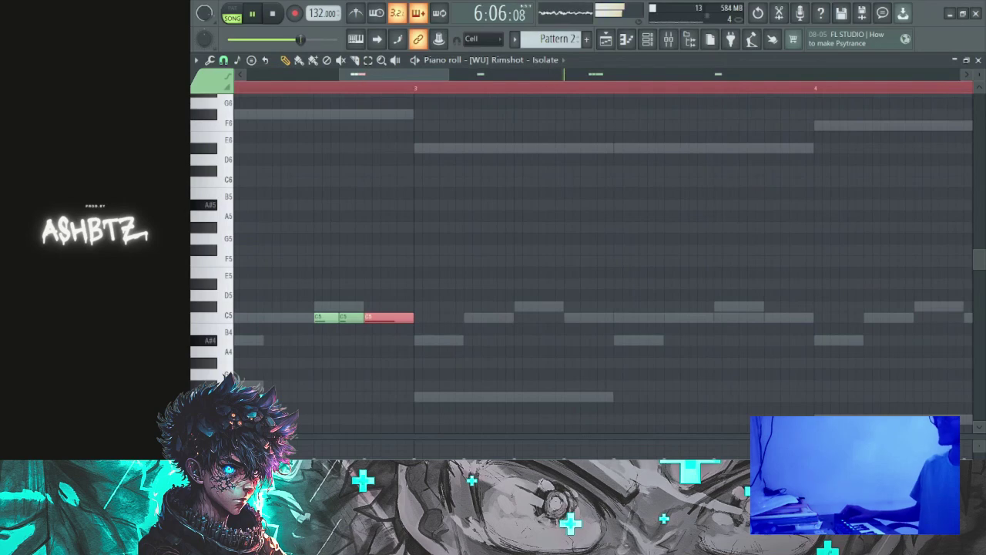
{"action": "scroll", "coordinate": [297, 370], "scroll_direction": "down", "scroll_amount": 5}
{"action": "scroll", "coordinate": [678, 396], "scroll_direction": "up", "scroll_amount": 4}
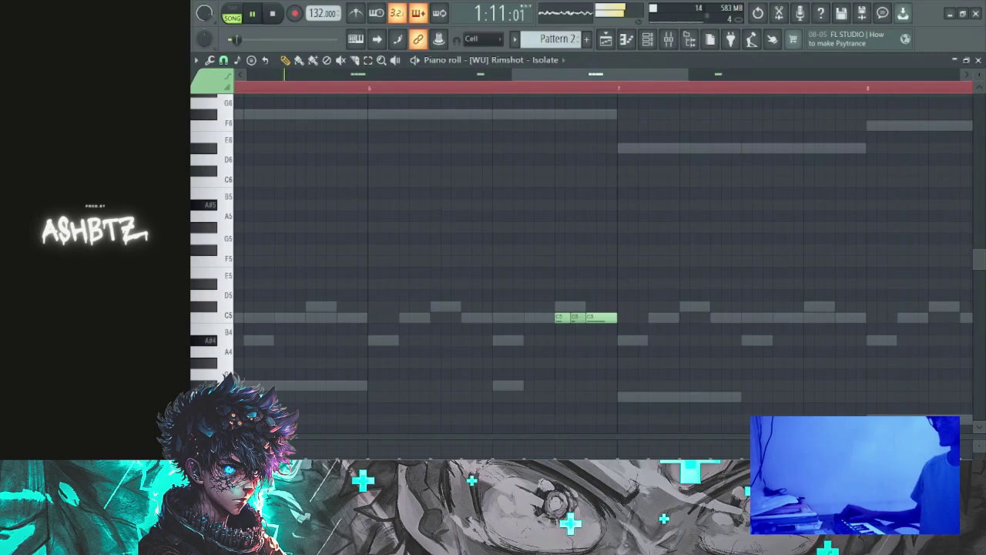
{"action": "scroll", "coordinate": [623, 341], "scroll_direction": "down", "scroll_amount": 4}
{"action": "scroll", "coordinate": [631, 347], "scroll_direction": "down", "scroll_amount": 5}
{"action": "scroll", "coordinate": [640, 350], "scroll_direction": "down", "scroll_amount": 1}
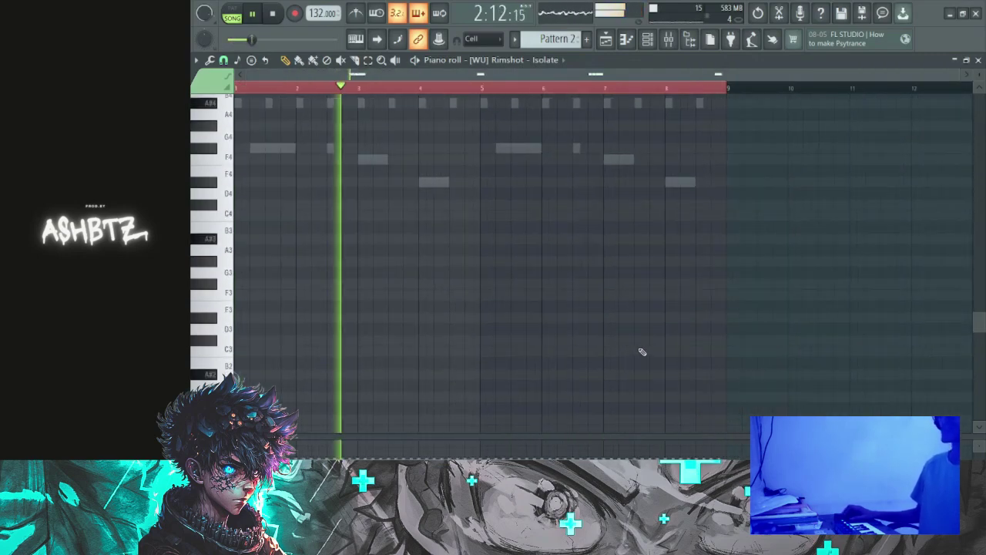
{"action": "scroll", "coordinate": [577, 326], "scroll_direction": "up", "scroll_amount": 5}
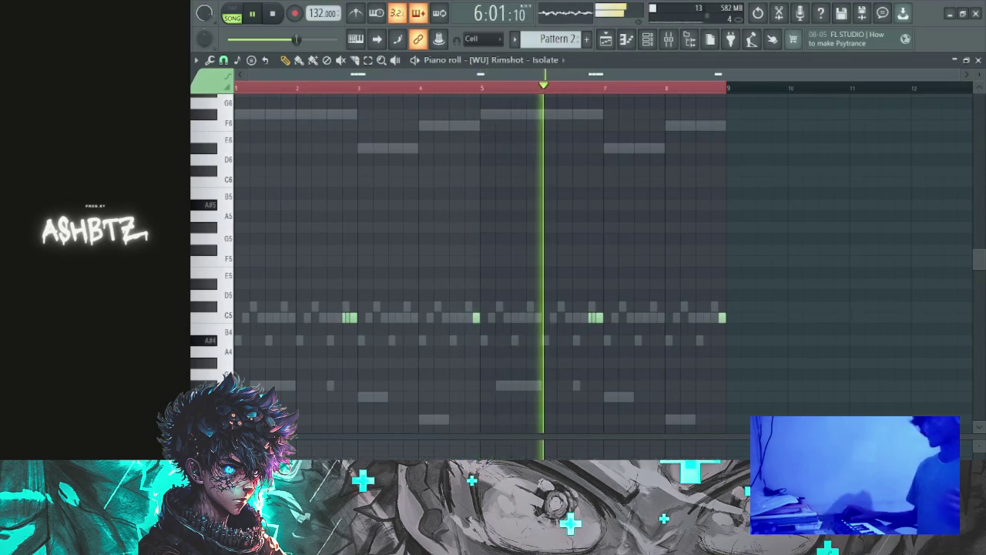
{"action": "scroll", "coordinate": [339, 262], "scroll_direction": "up", "scroll_amount": 3}
{"action": "scroll", "coordinate": [339, 262], "scroll_direction": "up", "scroll_amount": 3}
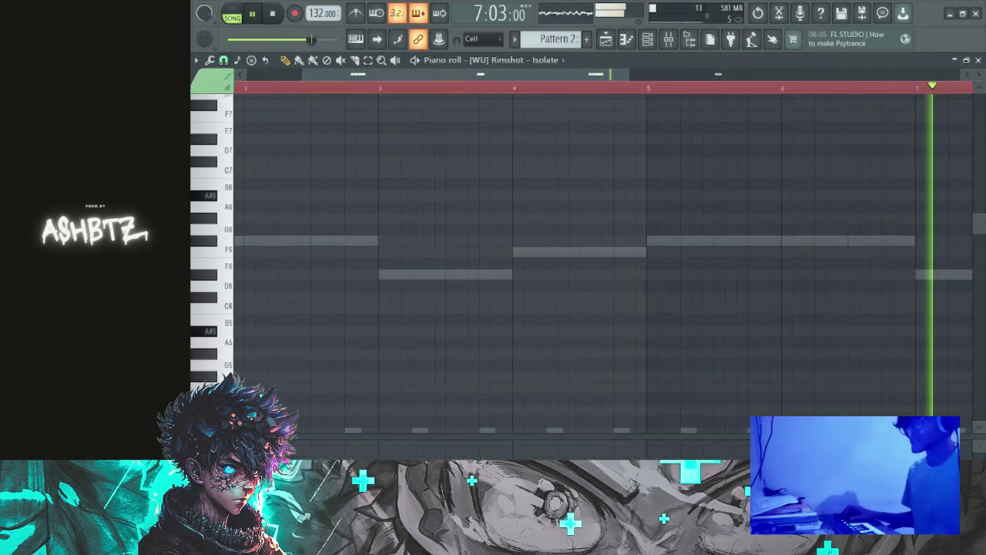
{"action": "scroll", "coordinate": [354, 265], "scroll_direction": "down", "scroll_amount": 3}
{"action": "scroll", "coordinate": [355, 265], "scroll_direction": "up", "scroll_amount": 3}
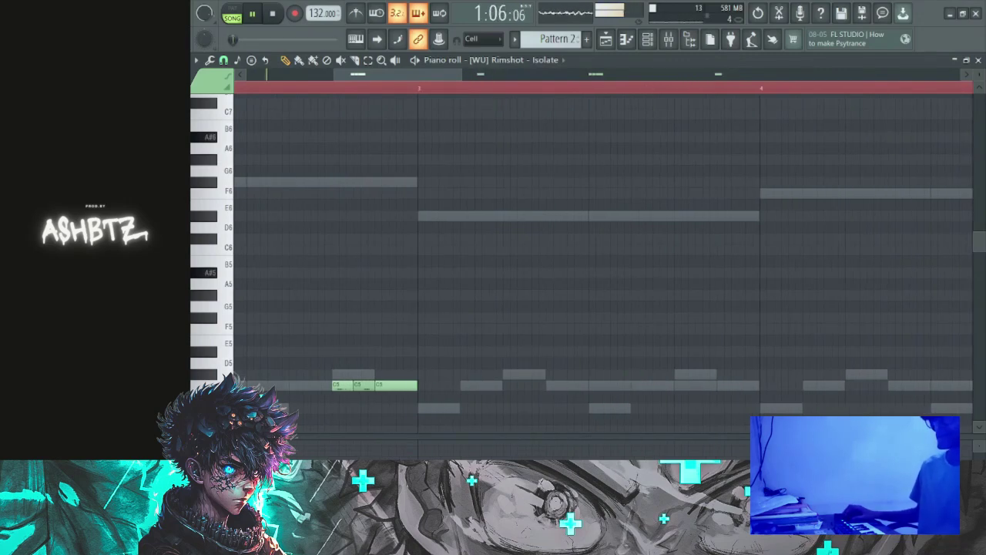
{"action": "scroll", "coordinate": [418, 403], "scroll_direction": "down", "scroll_amount": 4}
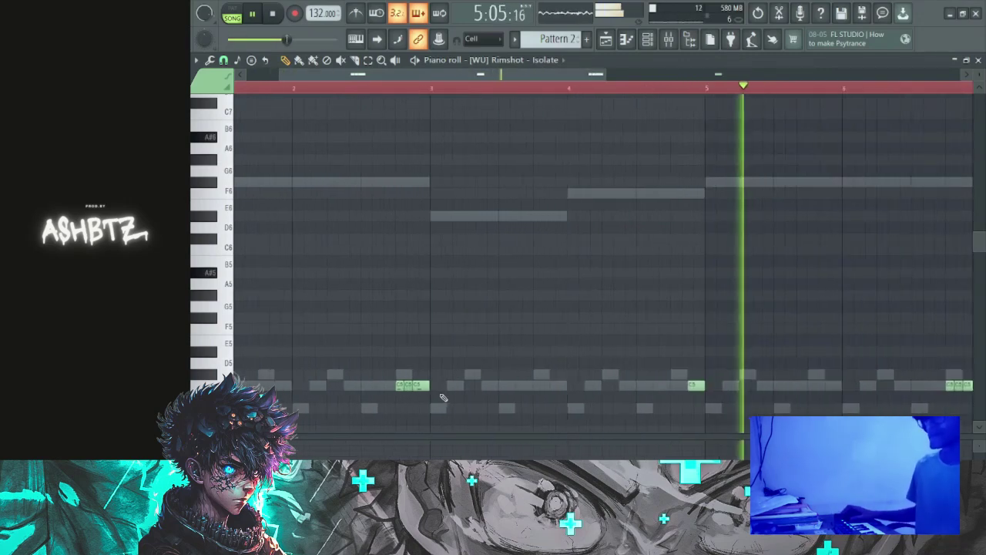
{"action": "left_click", "coordinate": [332, 87]}
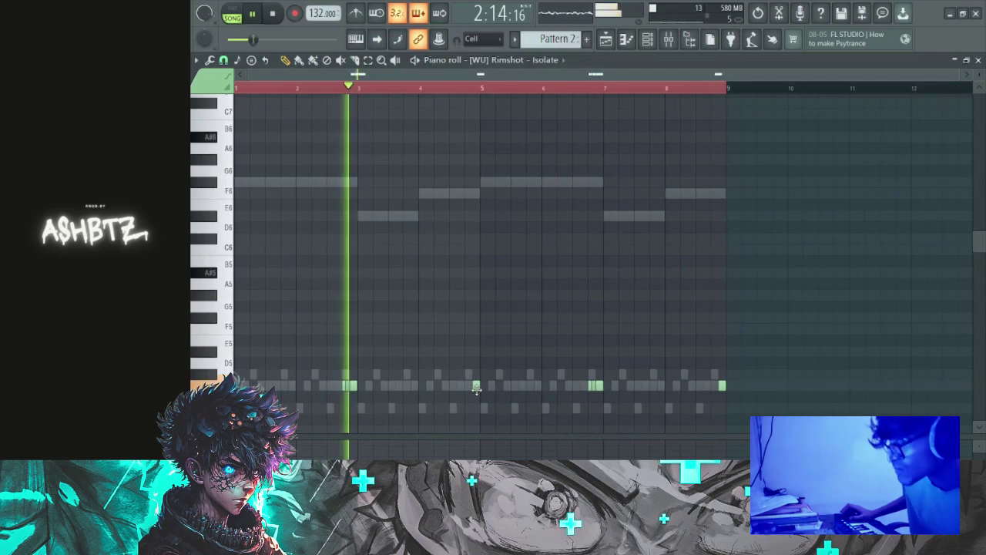
{"action": "scroll", "coordinate": [600, 387], "scroll_direction": "up", "scroll_amount": 5}
{"action": "scroll", "coordinate": [566, 385], "scroll_direction": "up", "scroll_amount": 2}
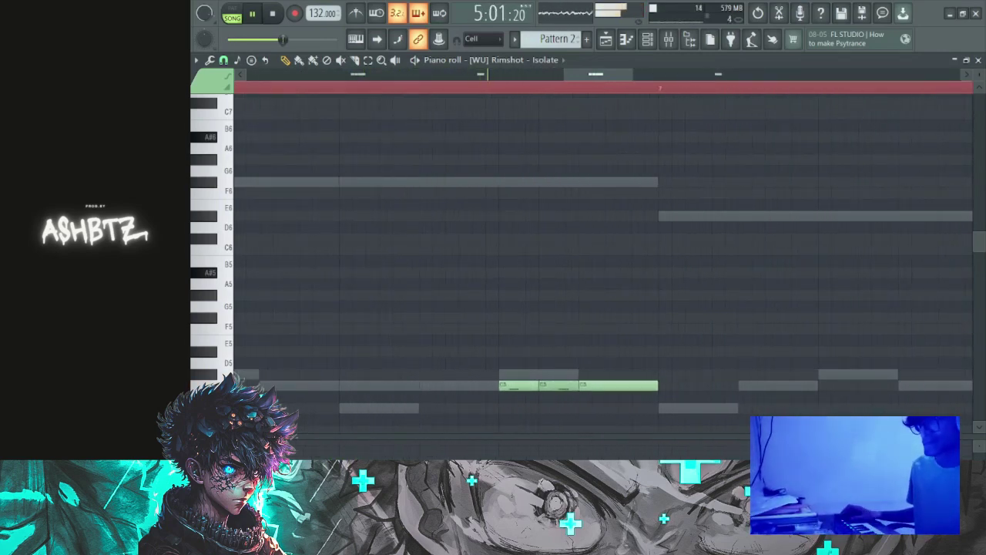
{"action": "scroll", "coordinate": [680, 293], "scroll_direction": "down", "scroll_amount": 3}
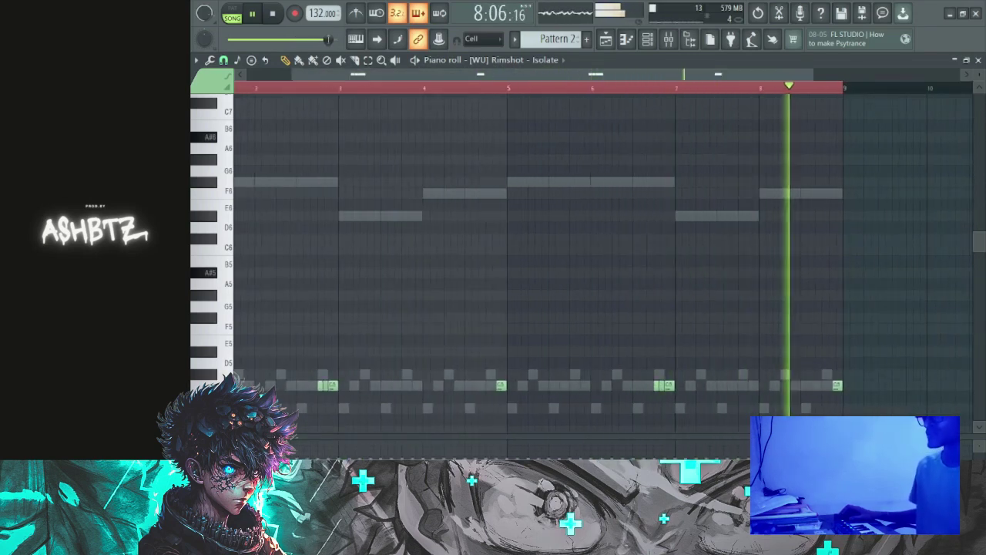
{"action": "scroll", "coordinate": [380, 342], "scroll_direction": "down", "scroll_amount": 1}
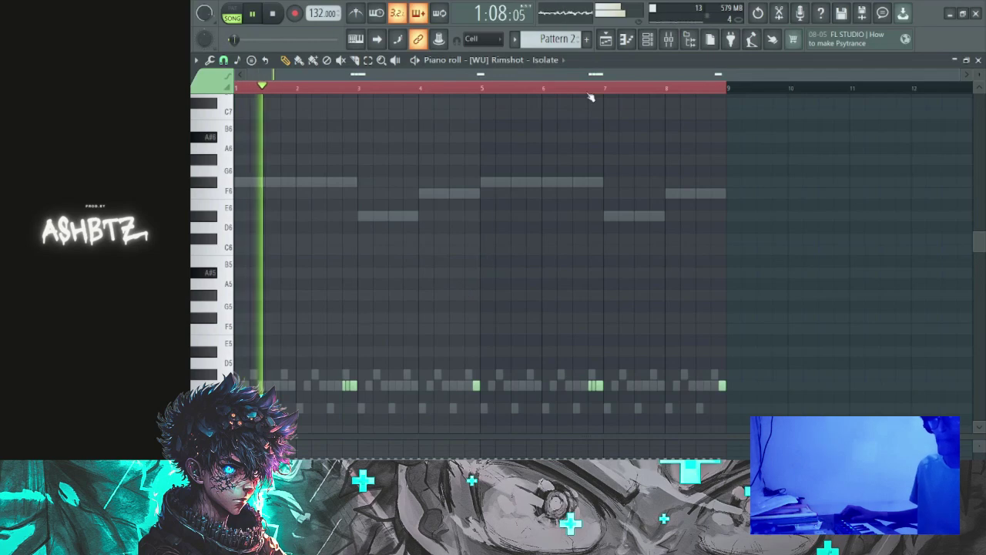
- Add the PG Z6 Snare 02 sample as a new channel below the rimshot and open its piano roll
{"action": "left_click", "coordinate": [647, 38]}
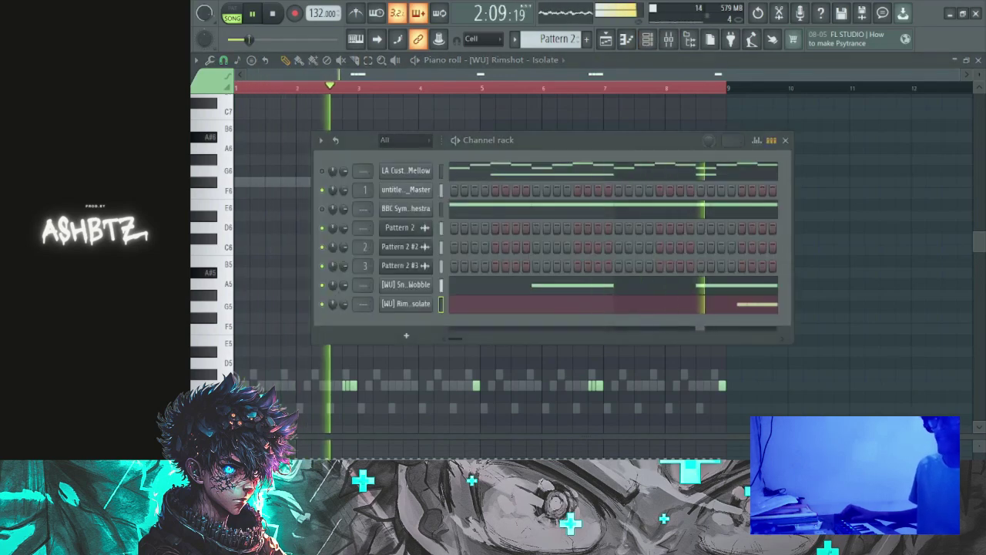
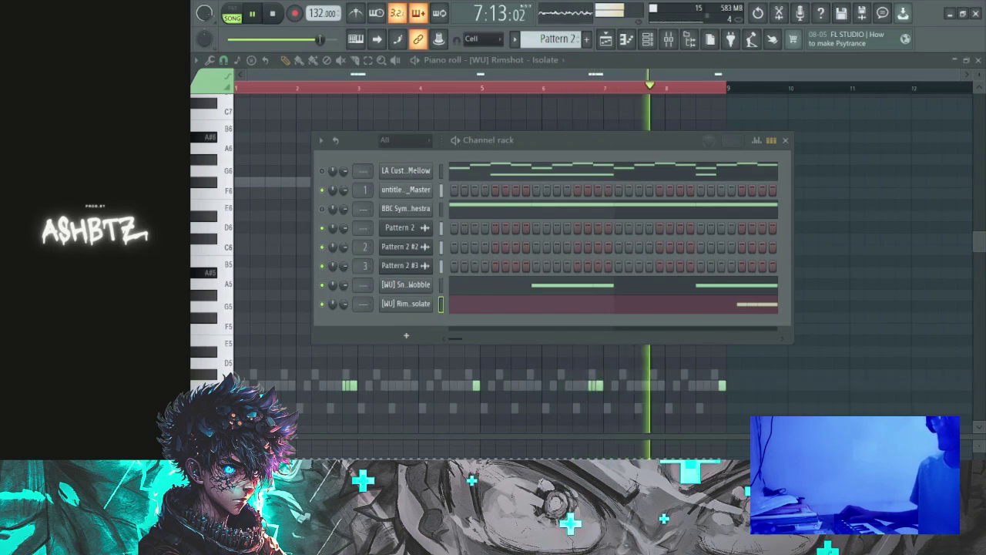
{"action": "left_click_drag", "start_coordinate": [415, 327], "coordinate": [416, 328]}
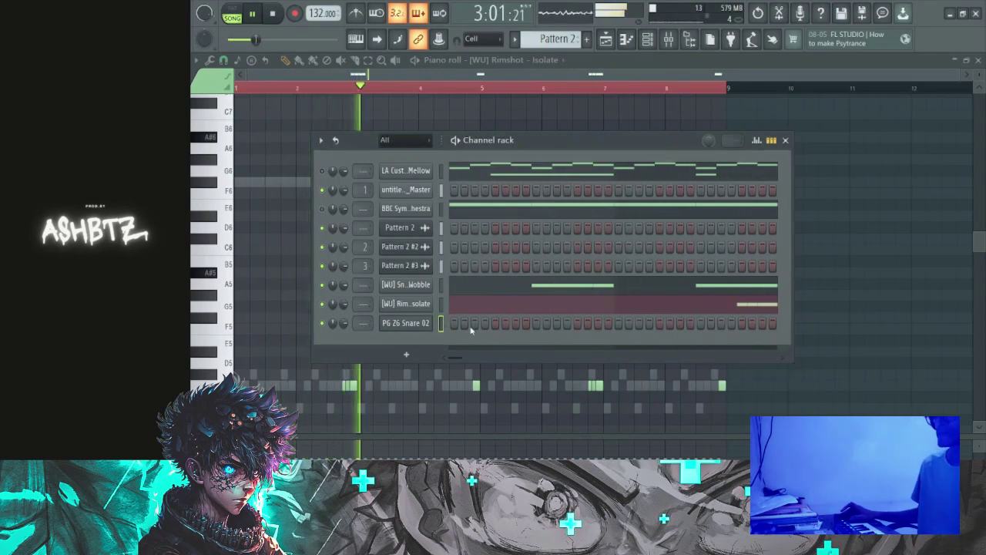
{"action": "key", "text": "F7"}
{"action": "scroll", "coordinate": [594, 303], "scroll_direction": "down", "scroll_amount": 2}
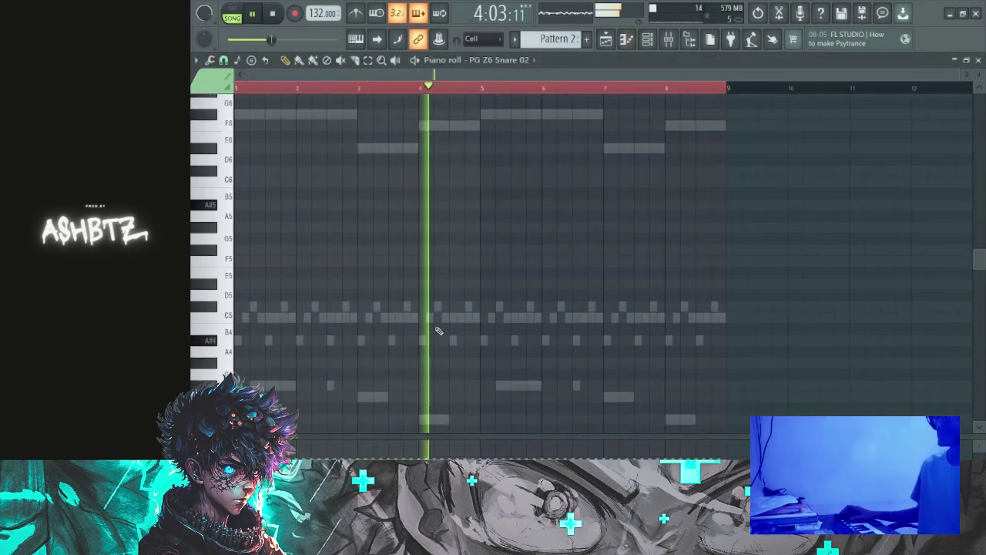
- Program a snare fill in the second half of bar 4 with two C5 notes followed by an E5 note, and audition it
{"action": "scroll", "coordinate": [438, 329], "scroll_direction": "up", "scroll_amount": 4}
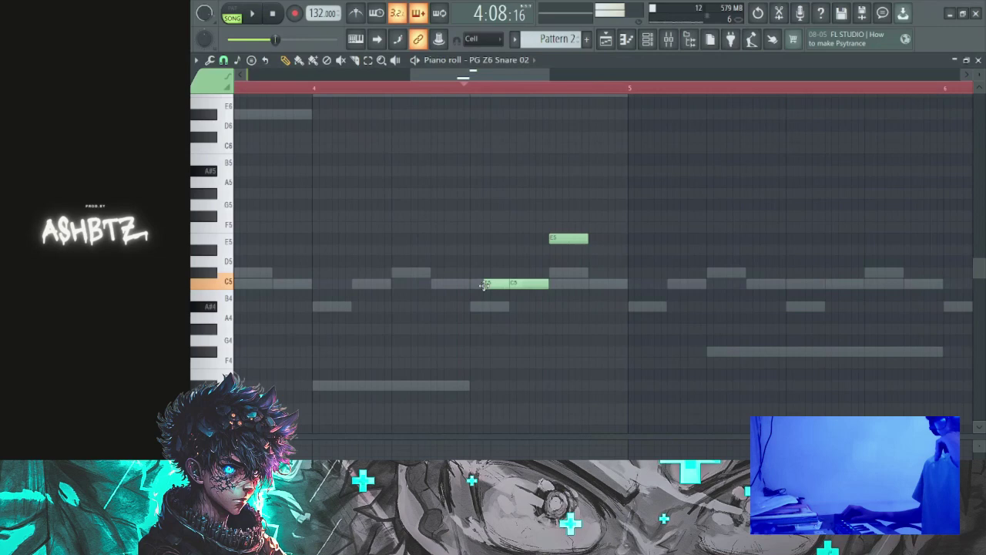
{"action": "key", "text": "space"}
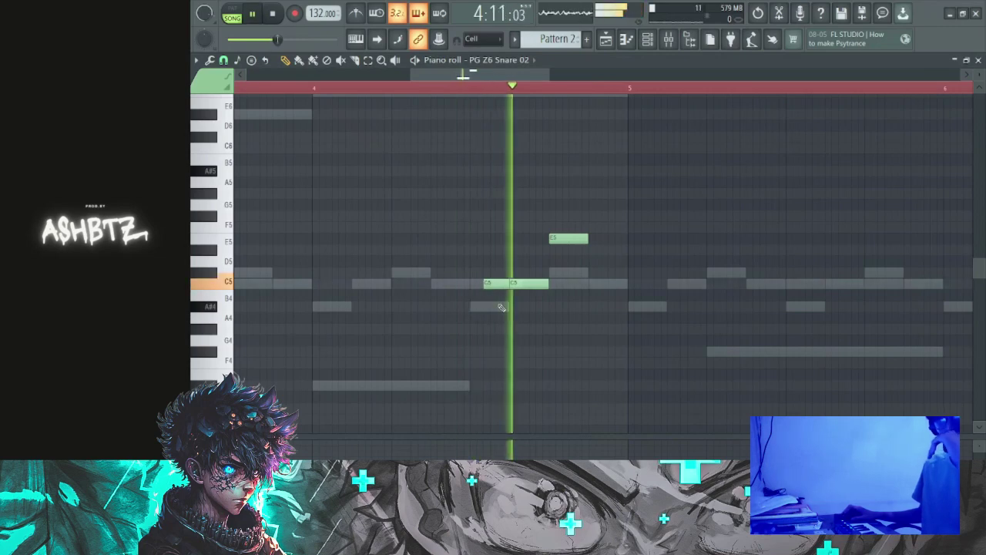
{"action": "left_click_drag", "start_coordinate": [497, 272], "coordinate": [495, 342]}
{"action": "key", "text": "space"}
{"action": "key", "text": "space"}
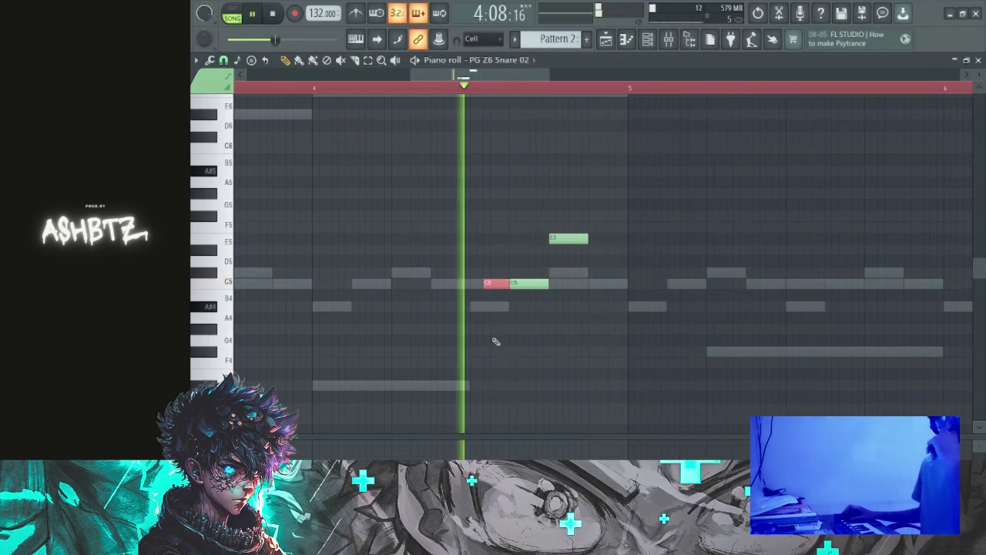
- Add a very short snare note at the midpoint of bar 4, directly before the C5 notes, and pitch it to A#4
{"action": "key", "text": "space"}
{"action": "key", "text": "space"}
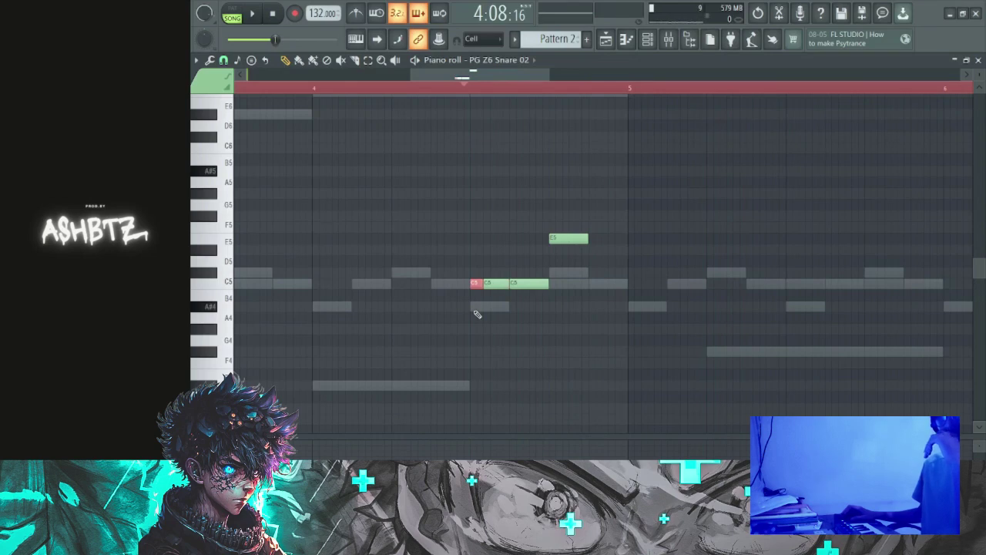
{"action": "key", "text": "space"}
{"action": "key", "text": "space"}
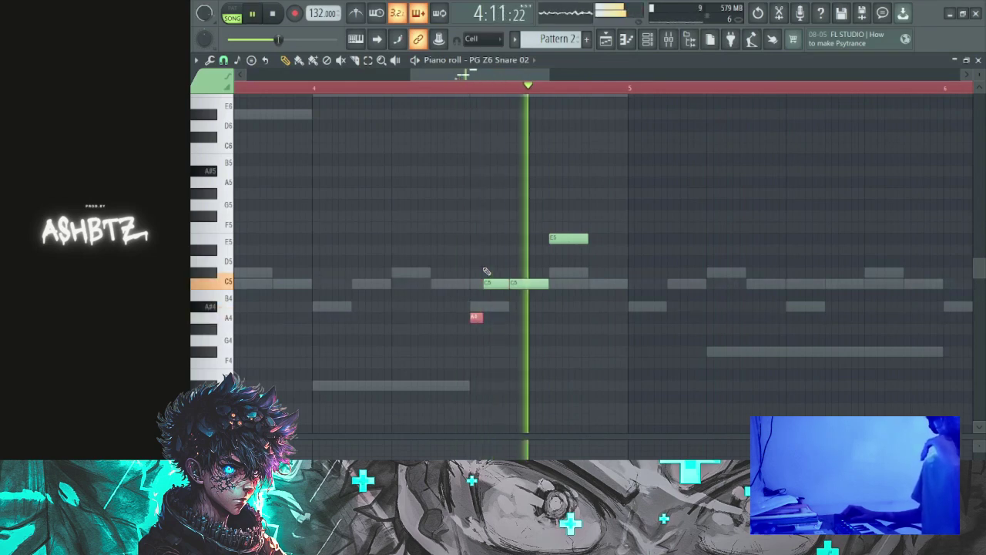
{"action": "key", "text": "shift+Up"}
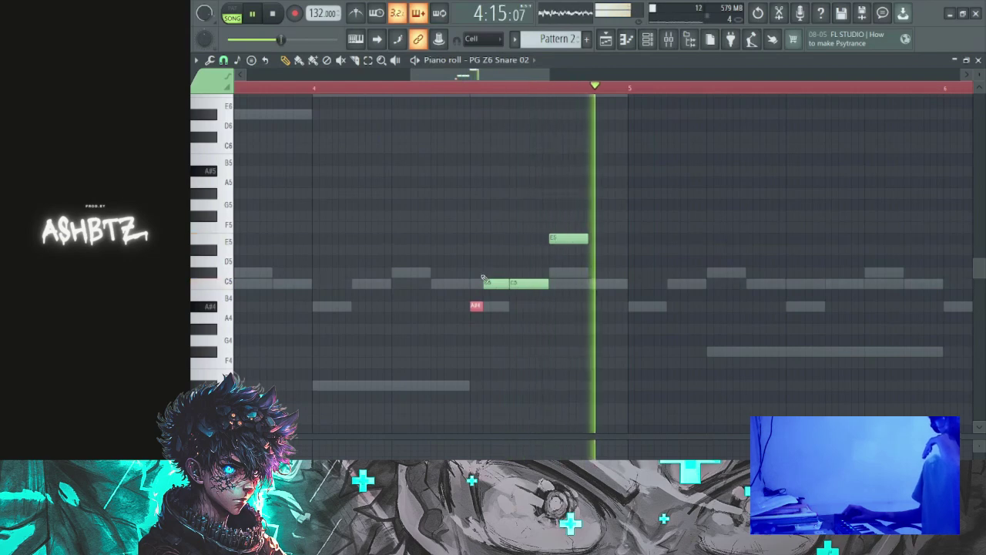
- Play back bar 4 and compare the new snare fill with the rimshot hit at the end of the bar
{"action": "scroll", "coordinate": [533, 245], "scroll_direction": "down", "scroll_amount": 3}
{"action": "key", "text": "space"}
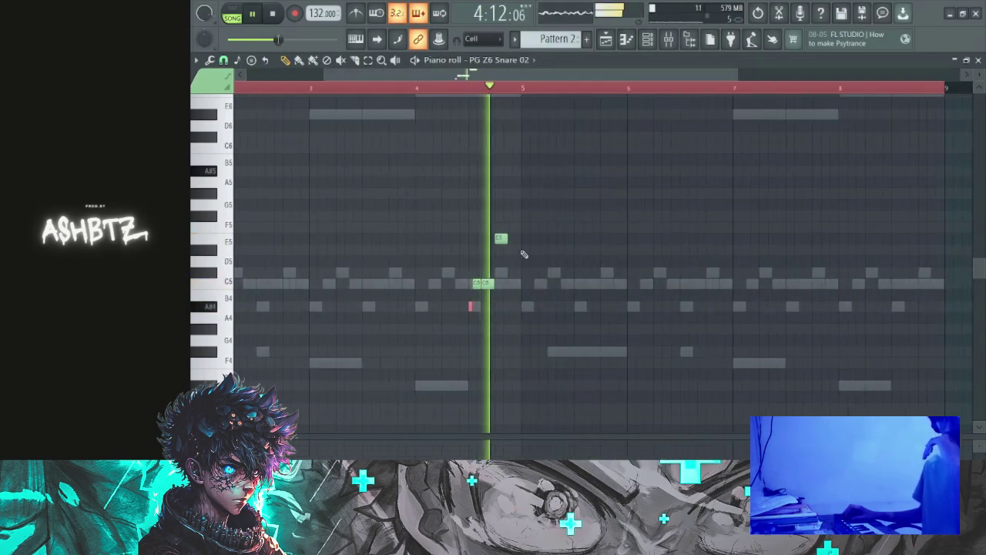
{"action": "key", "text": "space"}
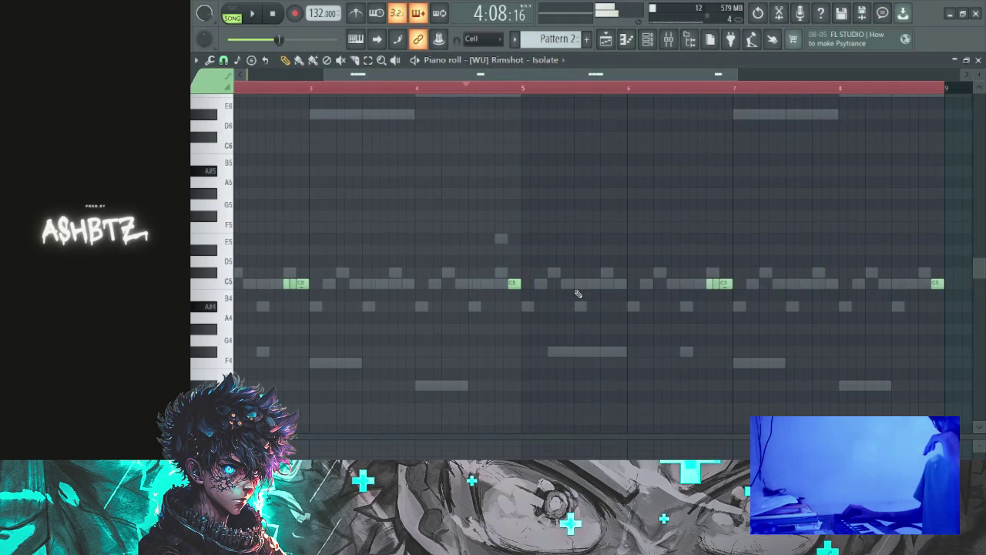
{"action": "key", "text": "space"}
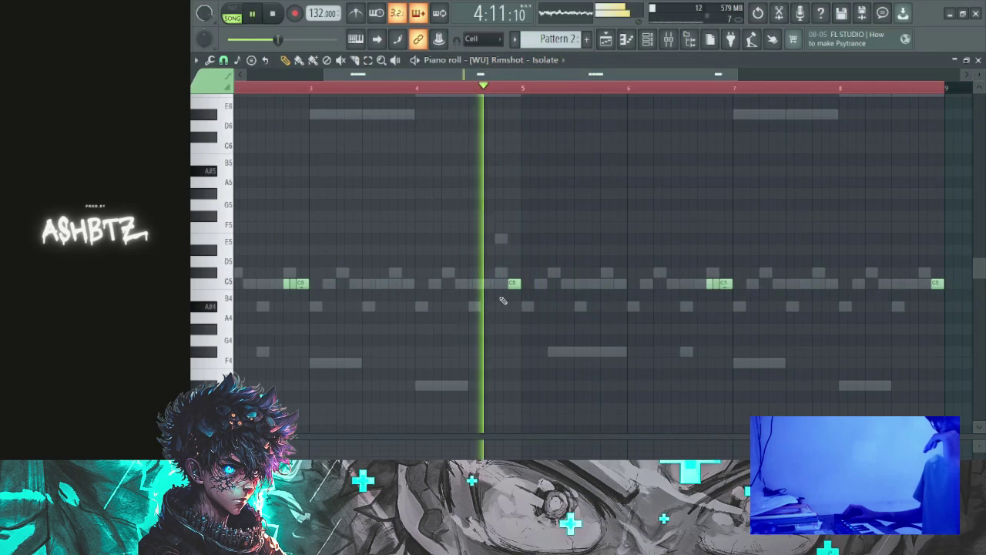
{"action": "scroll", "coordinate": [504, 299], "scroll_direction": "up", "scroll_amount": 3}
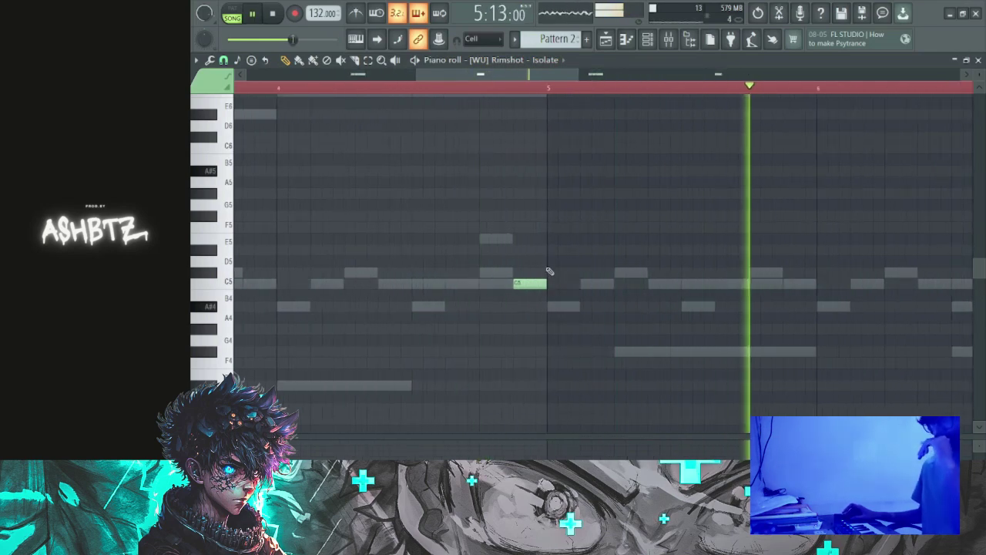
- Duplicate the PG Z6 Snare 02 fill from bars 1 to 4 into bars 5 to 8, then resume playback with the notes deselected
{"action": "left_click", "coordinate": [647, 38]}
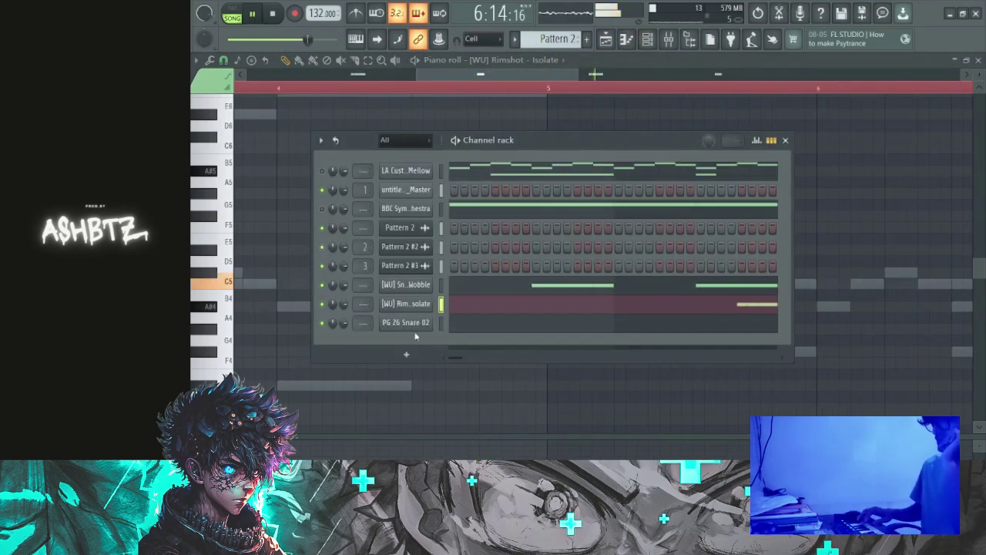
{"action": "left_click", "coordinate": [464, 326]}
{"action": "scroll", "coordinate": [487, 291], "scroll_direction": "down", "scroll_amount": 6}
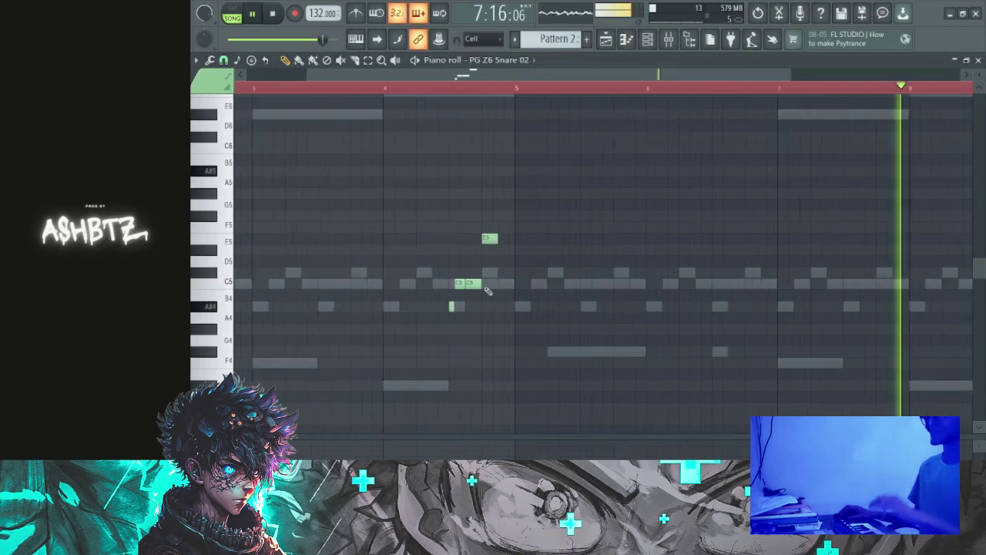
{"action": "key", "text": "space"}
{"action": "left_click_drag", "start_coordinate": [507, 90], "coordinate": [231, 87]}
{"action": "scroll", "coordinate": [617, 236], "scroll_direction": "down", "scroll_amount": 3}
{"action": "key", "text": "ctrl+b"}
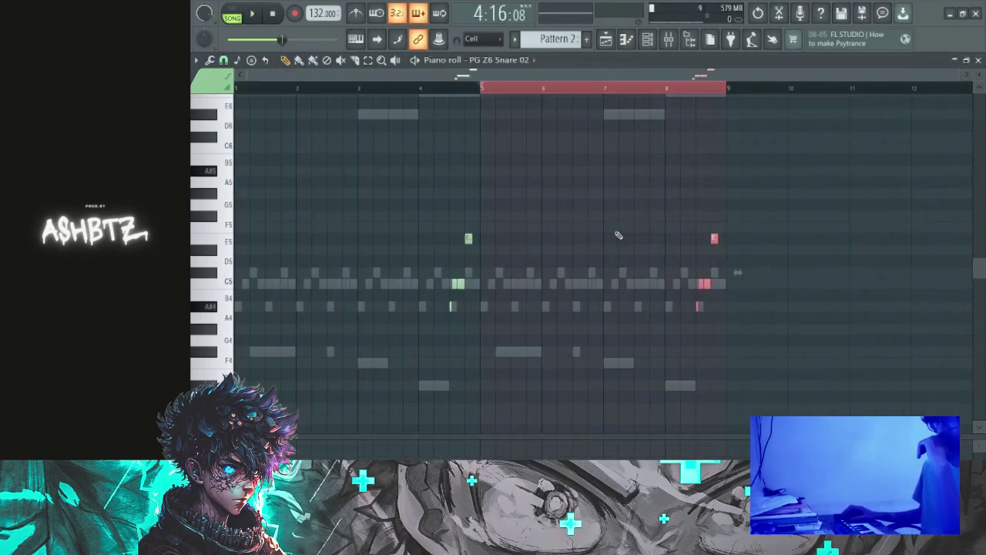
{"action": "key", "text": "space"}
{"action": "left_click_drag", "start_coordinate": [619, 246], "coordinate": [621, 281]}
{"action": "right_click", "coordinate": [621, 283]}
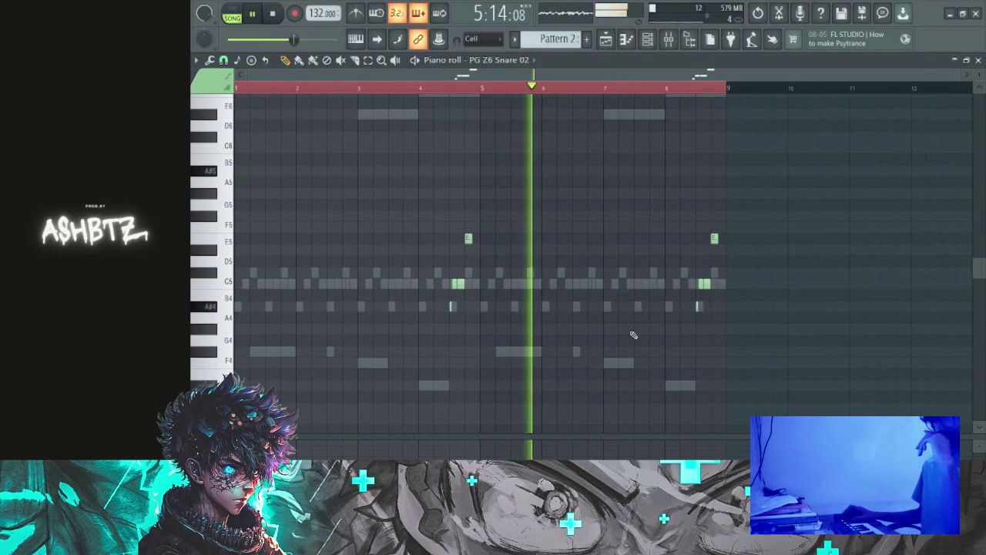
{"action": "left_click", "coordinate": [487, 329]}
{"action": "left_click_drag", "start_coordinate": [487, 329], "coordinate": [471, 351]}
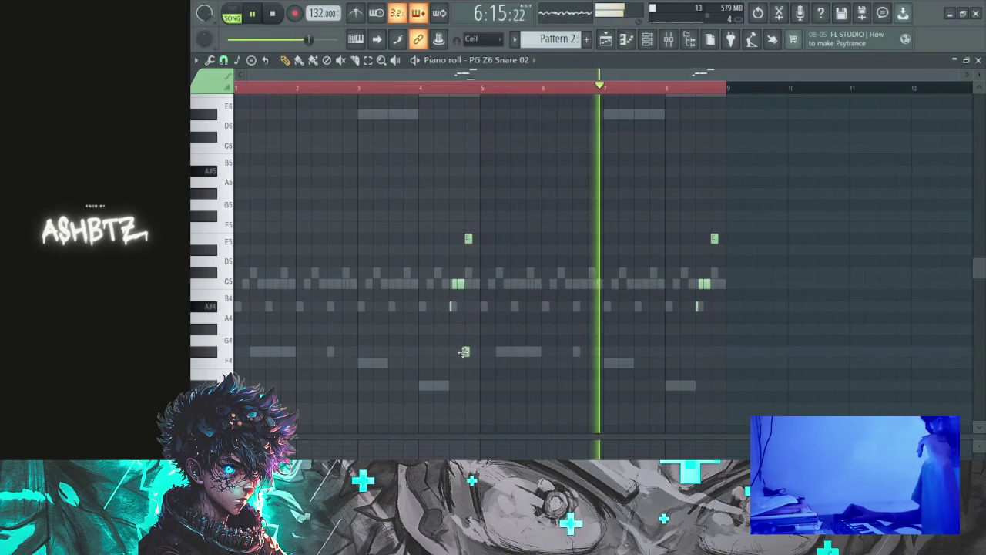
{"action": "right_click", "coordinate": [471, 352]}
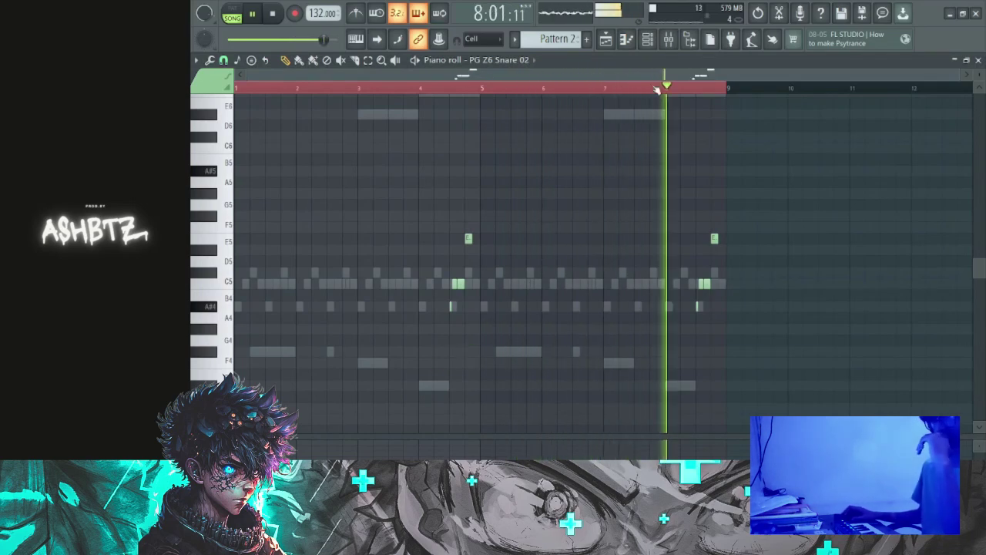
- Add the PG Z6 Hihat 03 sample as a channel and program C5 hi-hats in bars 1 and 2, with F4 and C#4 rolls in bar 1
{"action": "left_click", "coordinate": [647, 39]}
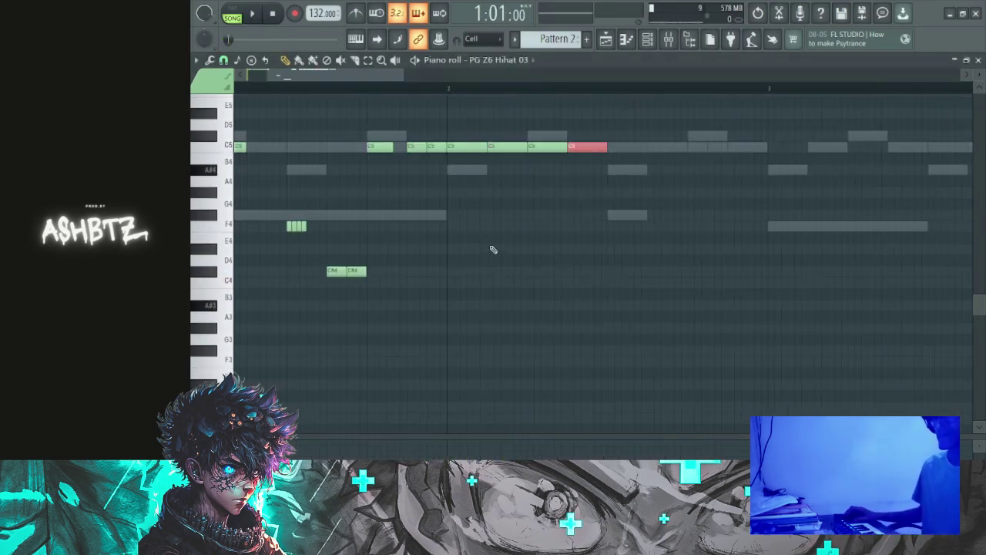
{"action": "scroll", "coordinate": [500, 260], "scroll_direction": "down", "scroll_amount": 4}
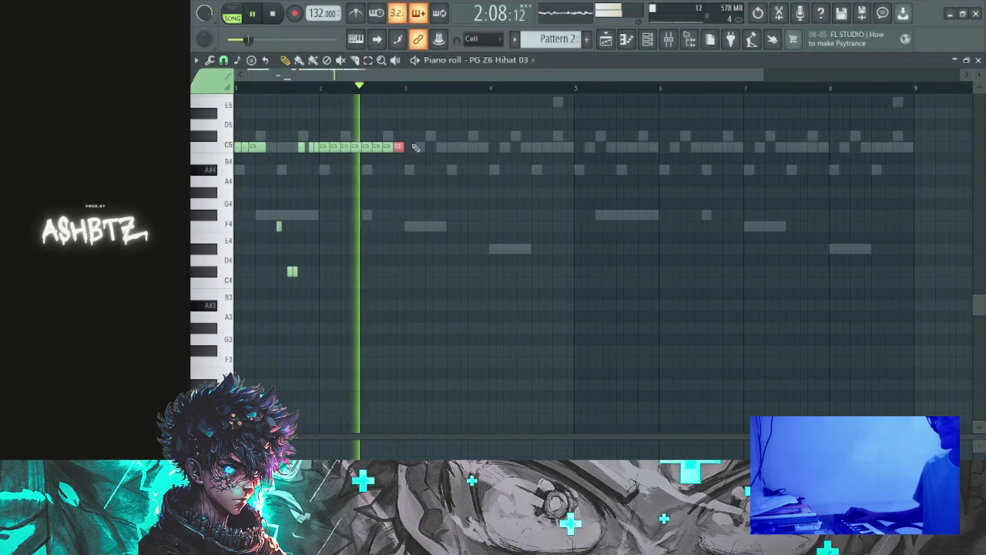
{"action": "key", "text": "ctrl+a"}
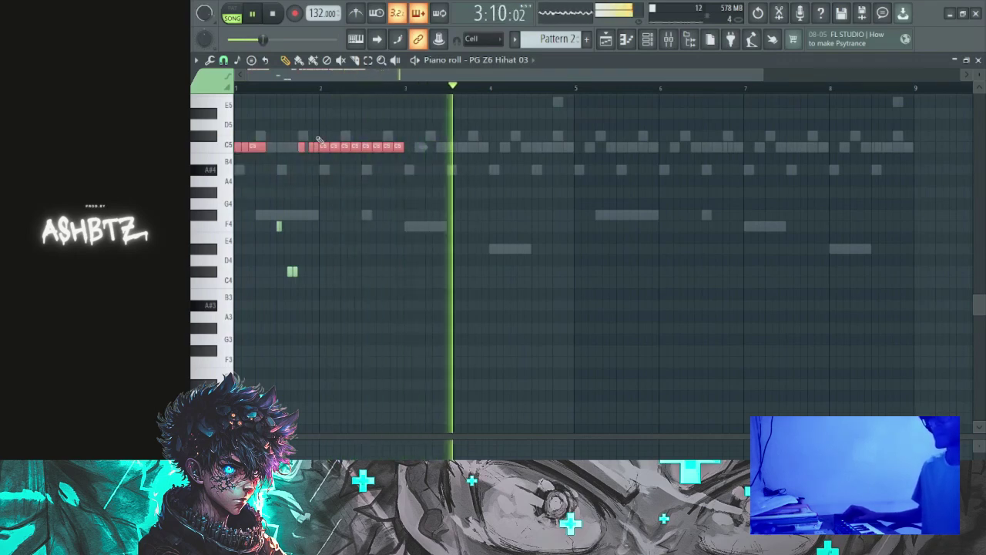
{"action": "left_click_drag", "start_coordinate": [316, 131], "coordinate": [233, 310]}
{"action": "key", "text": "Delete"}
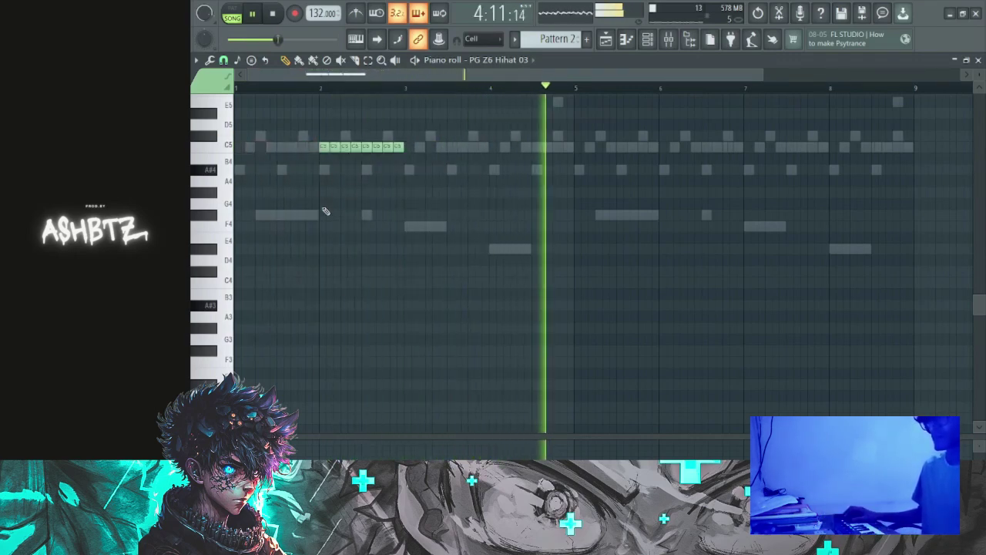
- Replace the F4 and C#4 hi-hat rolls in bar 1 with C5 hits so that the row runs without gaps through bar 2
{"action": "key", "text": "space"}
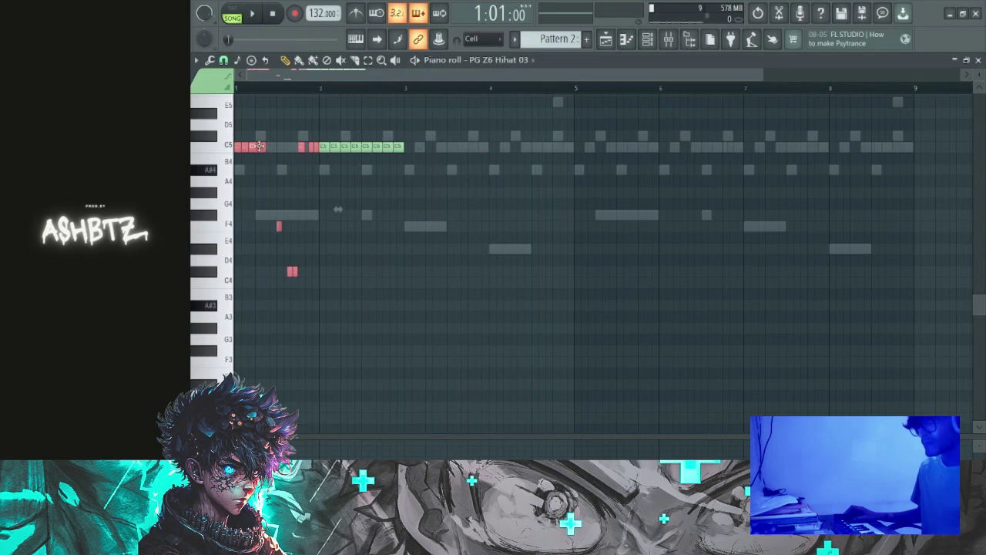
{"action": "right_click", "coordinate": [250, 182]}
{"action": "scroll", "coordinate": [235, 174], "scroll_direction": "up", "scroll_amount": 4}
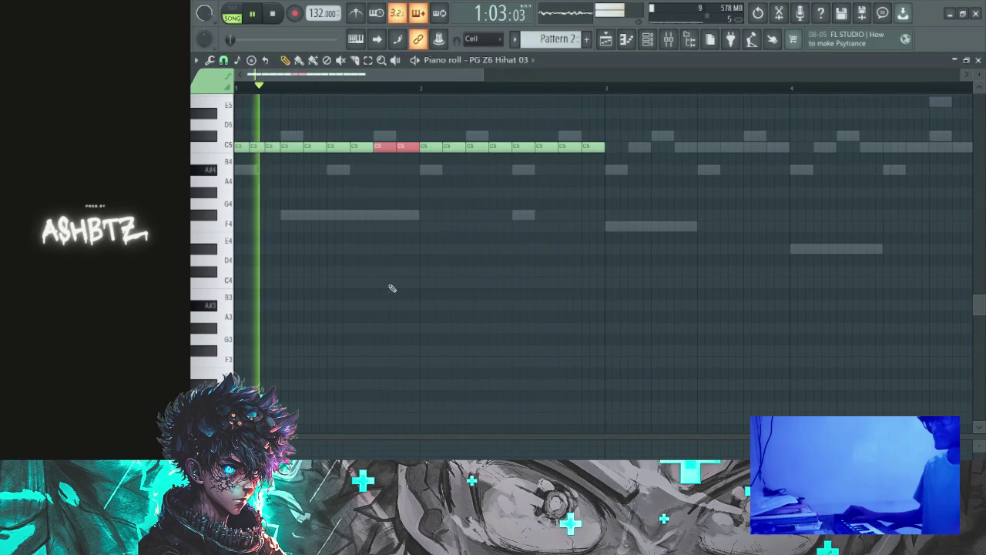
- Select the C5 hi-hat notes of bars 1 and 2 and duplicate them three times to fill bars 3 to 8
{"action": "scroll", "coordinate": [383, 294], "scroll_direction": "down", "scroll_amount": 3}
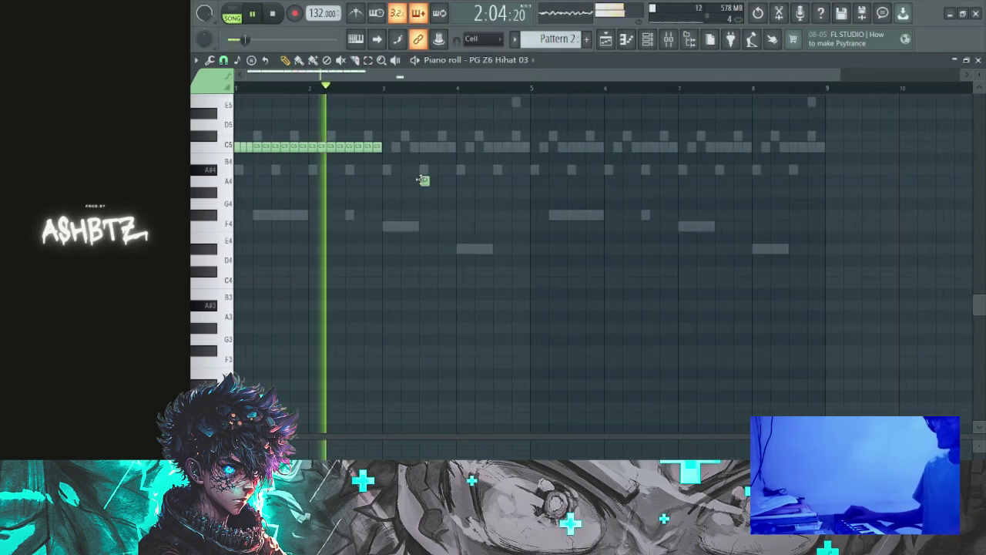
{"action": "left_click_drag", "start_coordinate": [236, 132], "coordinate": [411, 229]}
{"action": "key", "text": "ctrl+b"}
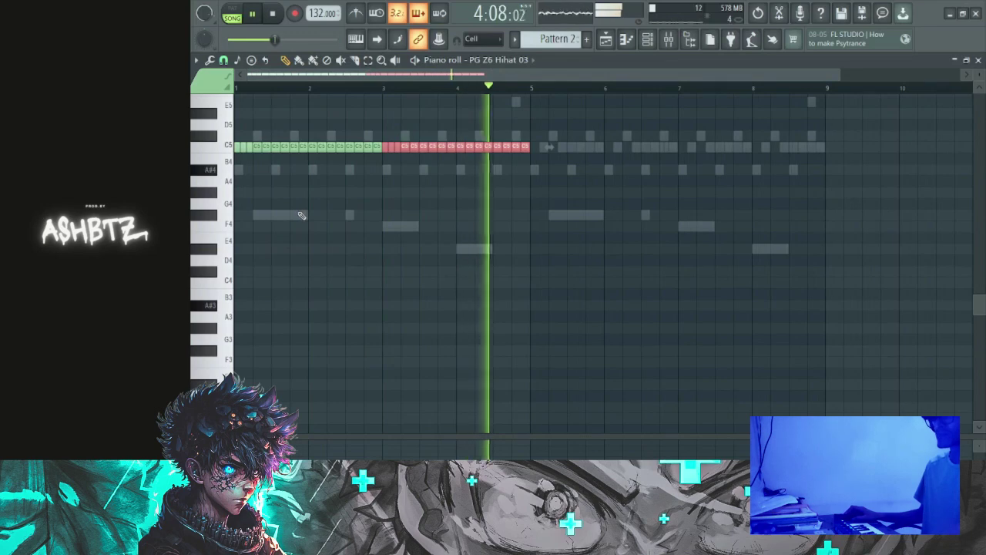
{"action": "key", "text": "ctrl+b"}
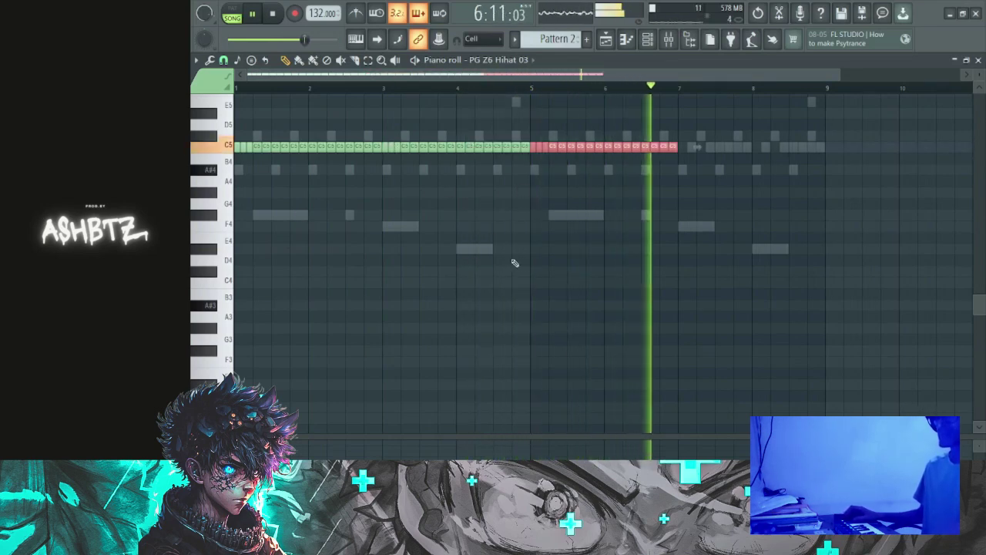
{"action": "key", "text": "ctrl+b"}
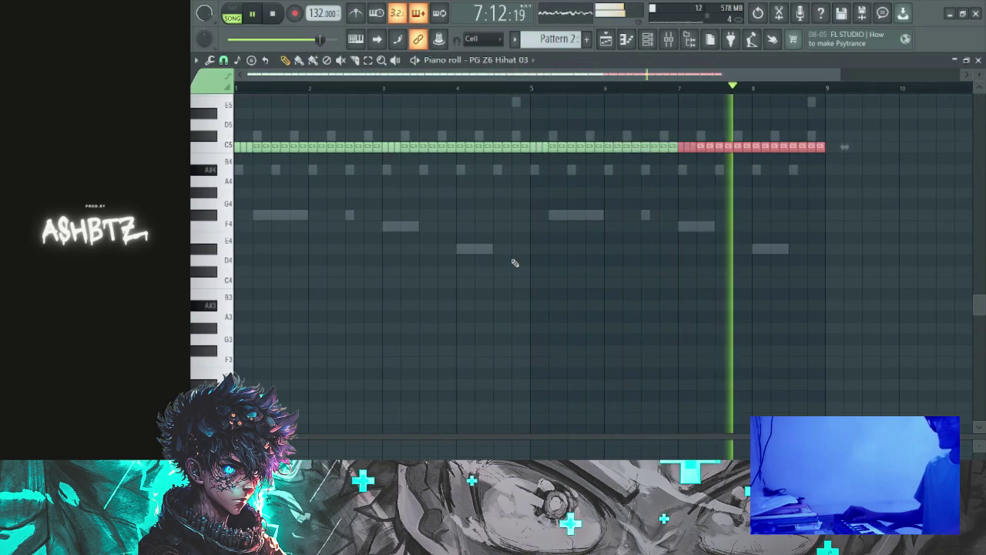
{"action": "key", "text": "ctrl+d"}
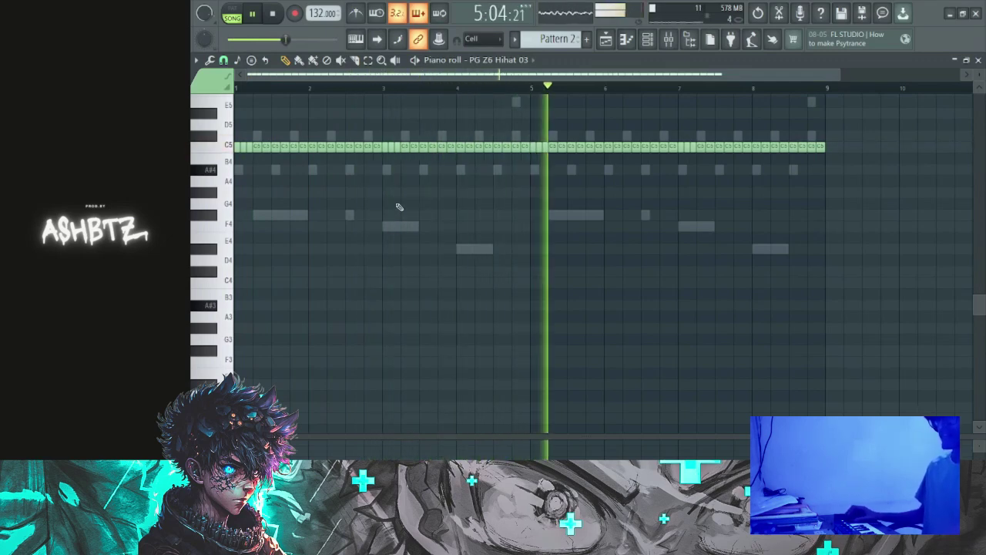
{"action": "left_click", "coordinate": [455, 226]}
{"action": "right_click", "coordinate": [455, 227]}
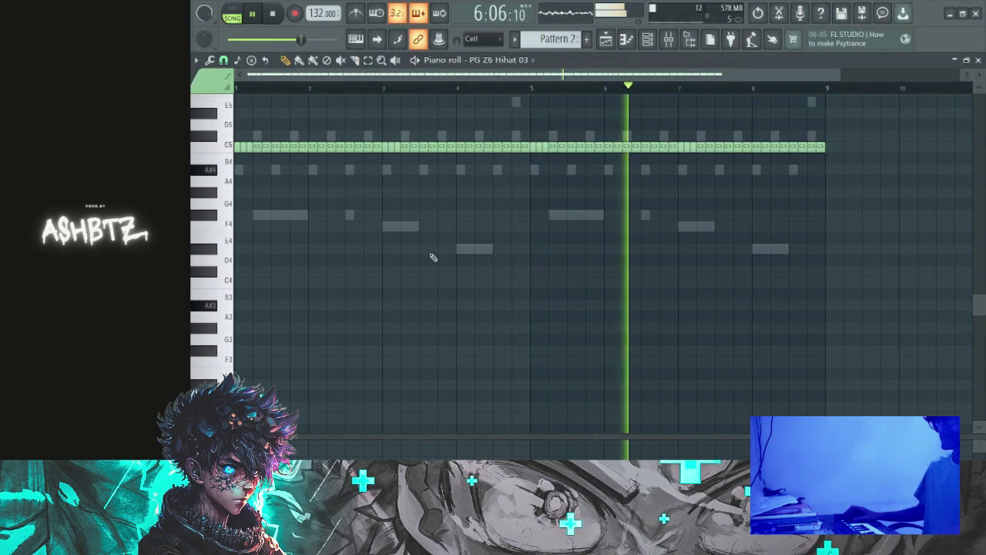
{"action": "left_click", "coordinate": [429, 261]}
{"action": "right_click", "coordinate": [428, 261]}
{"action": "left_click", "coordinate": [428, 262]}
{"action": "right_click", "coordinate": [428, 263]}
{"action": "left_click", "coordinate": [424, 249]}
{"action": "right_click", "coordinate": [424, 249]}
{"action": "left_click", "coordinate": [421, 248]}
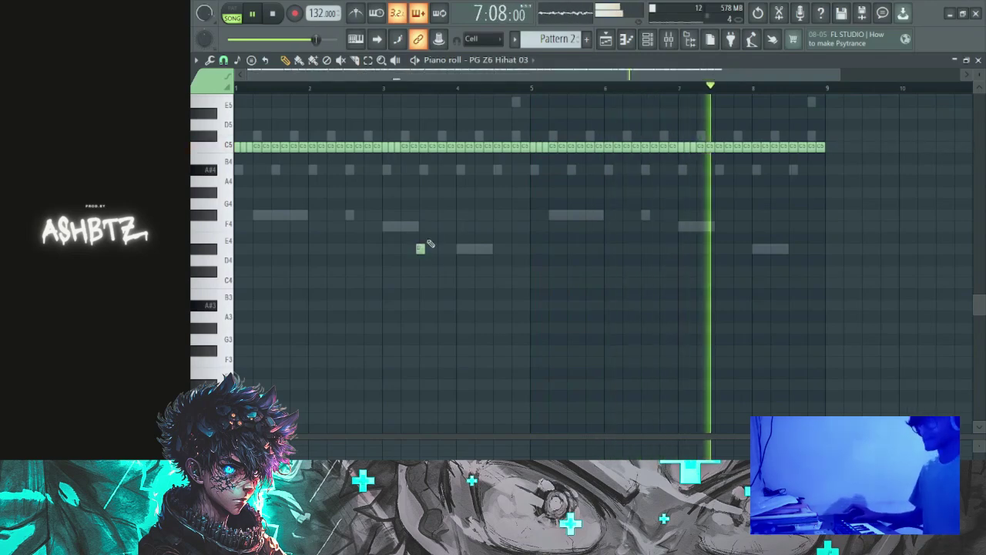
{"action": "right_click", "coordinate": [422, 249]}
{"action": "left_click", "coordinate": [406, 248]}
{"action": "right_click", "coordinate": [409, 249]}
- Split and shorten the last C5 hi-hats of bar 1 into a quick double hit, leaving a short gap before bar 2
{"action": "key", "text": "space"}
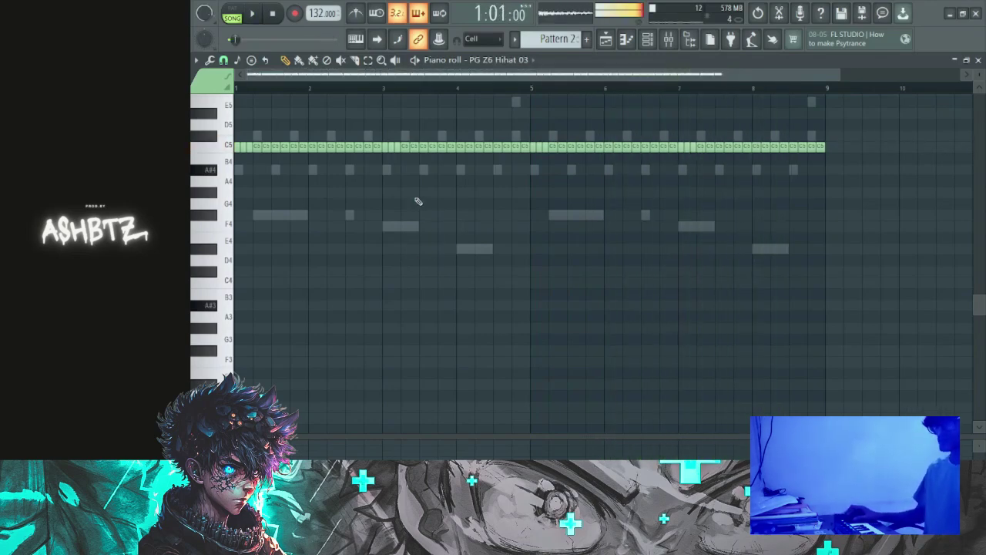
{"action": "scroll", "coordinate": [265, 173], "scroll_direction": "up", "scroll_amount": 4}
{"action": "key", "text": "space"}
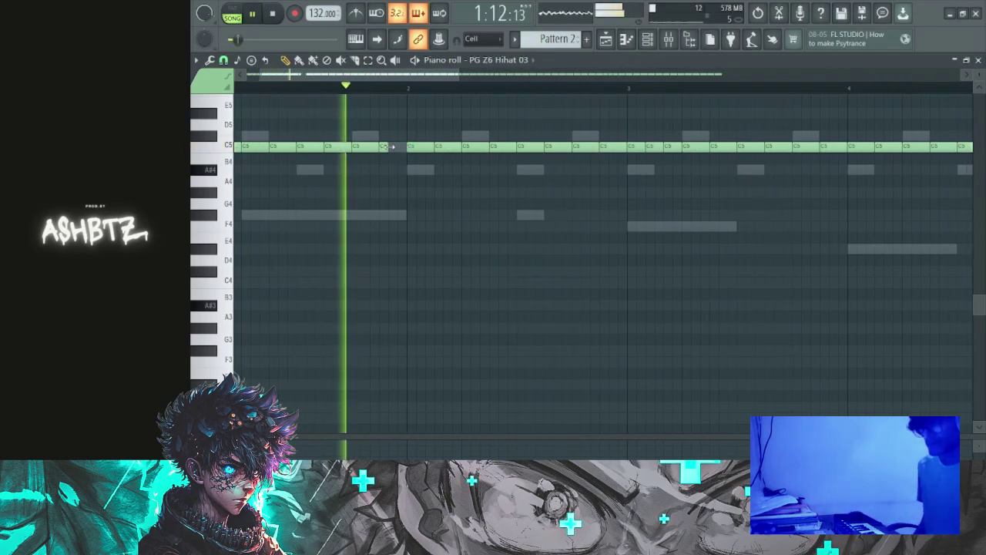
{"action": "key", "text": "space"}
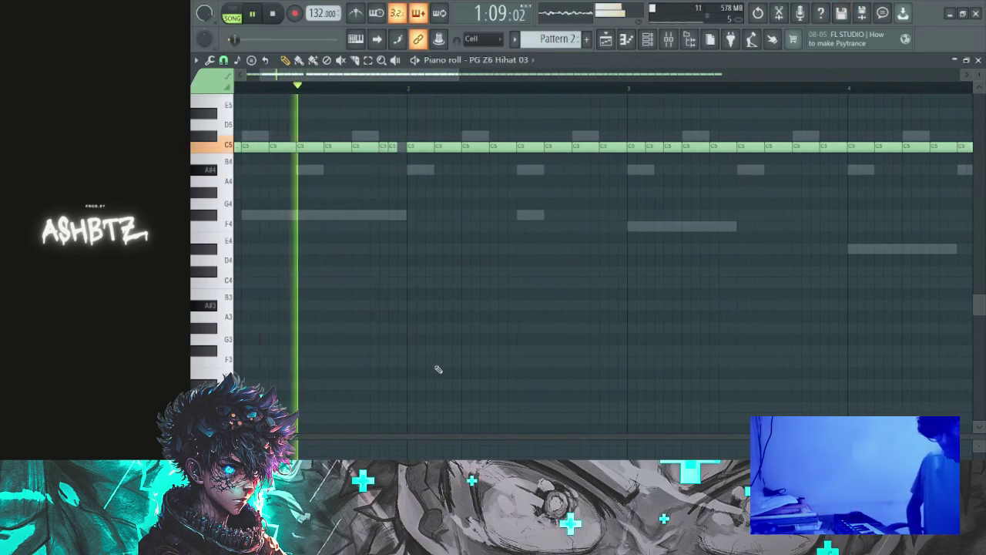
{"action": "scroll", "coordinate": [448, 222], "scroll_direction": "down", "scroll_amount": 3}
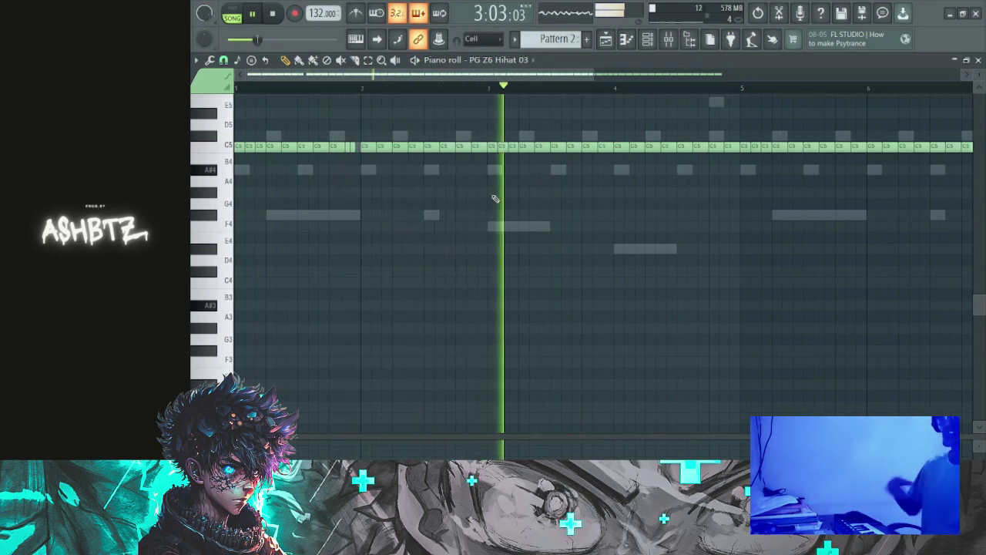
{"action": "scroll", "coordinate": [585, 194], "scroll_direction": "down", "scroll_amount": 2}
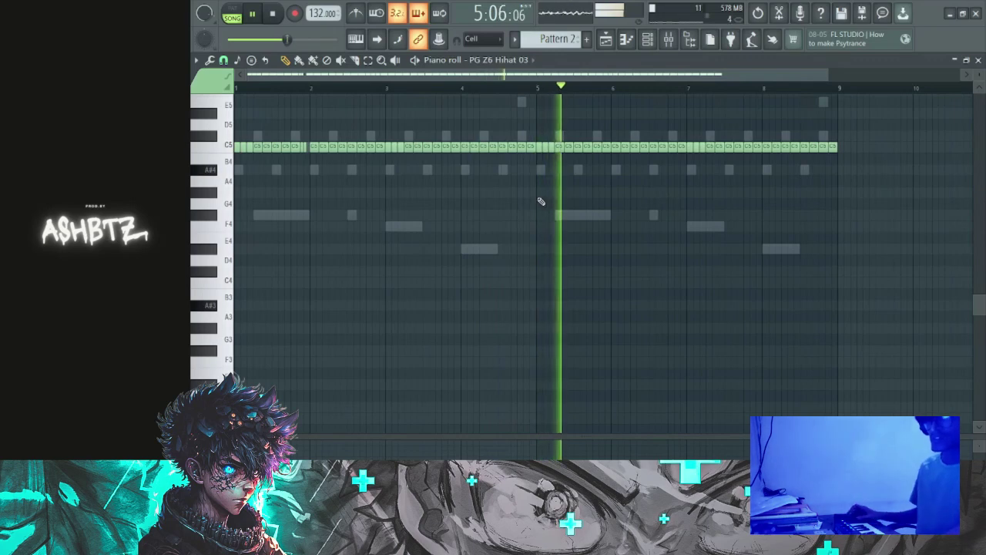
- Replace the sxber synth bass-wave line with F#6 in bars 1 and 2, D#6 in bar 3 and F6 from bar 4, transposed down an octave
{"action": "scroll", "coordinate": [539, 202], "scroll_direction": "up", "scroll_amount": 3}
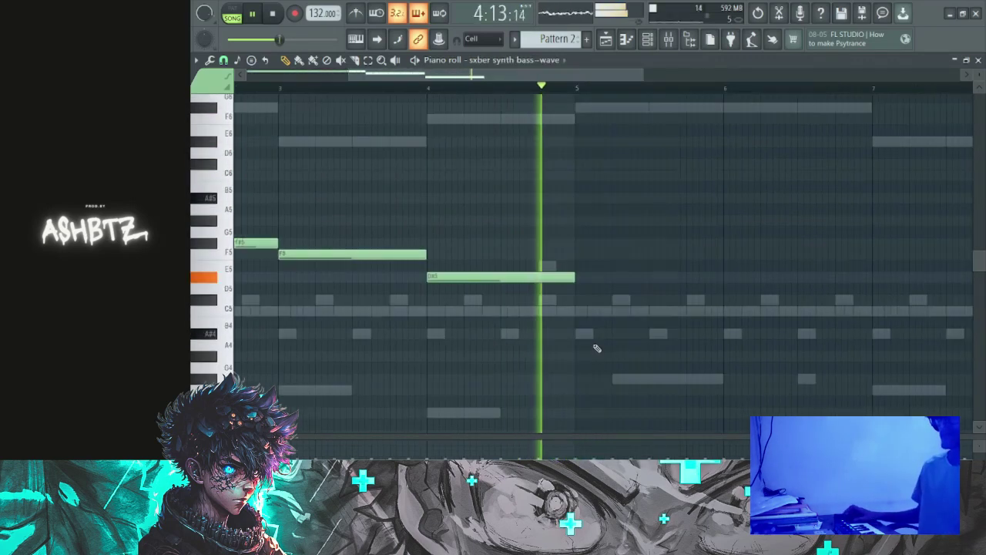
{"action": "key", "text": "space"}
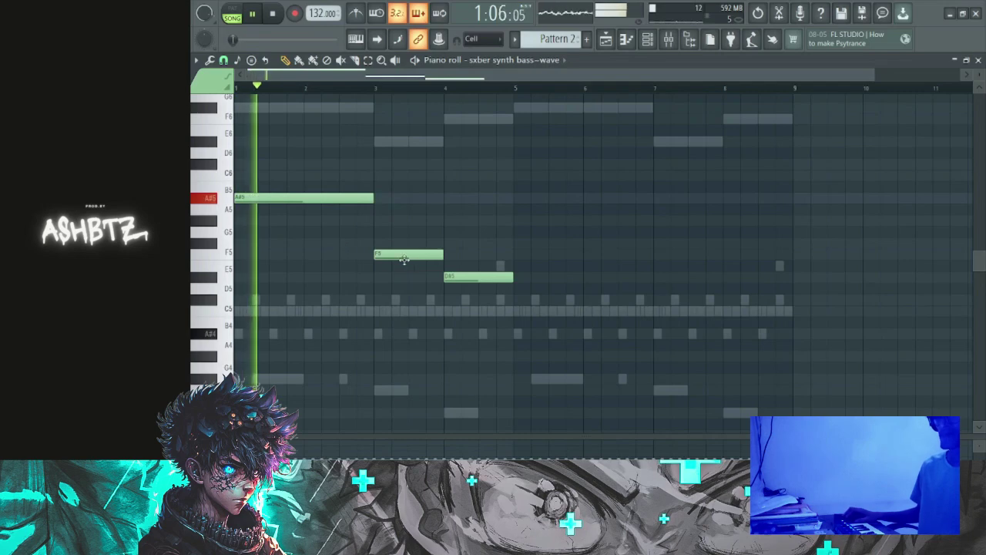
{"action": "scroll", "coordinate": [404, 260], "scroll_direction": "up", "scroll_amount": 5}
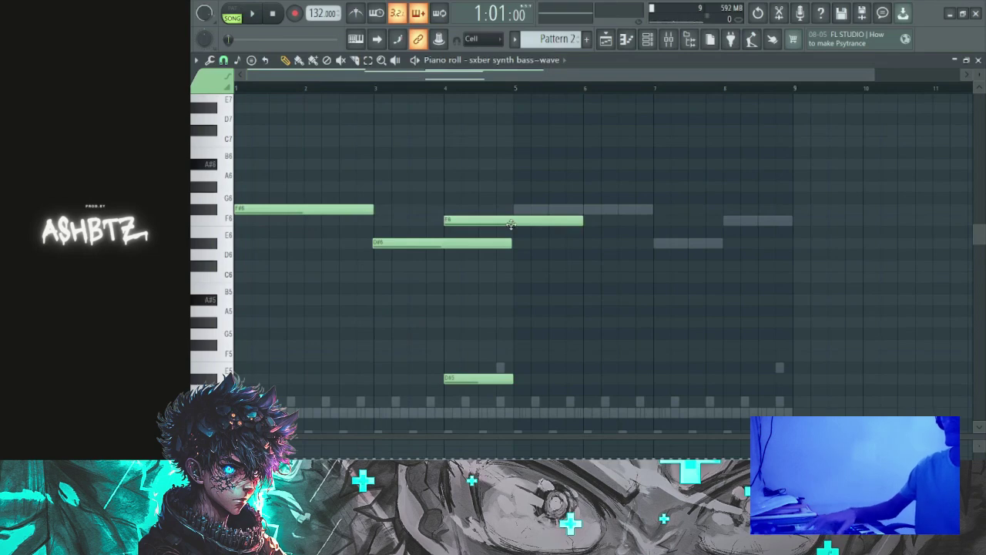
{"action": "right_click", "coordinate": [485, 378]}
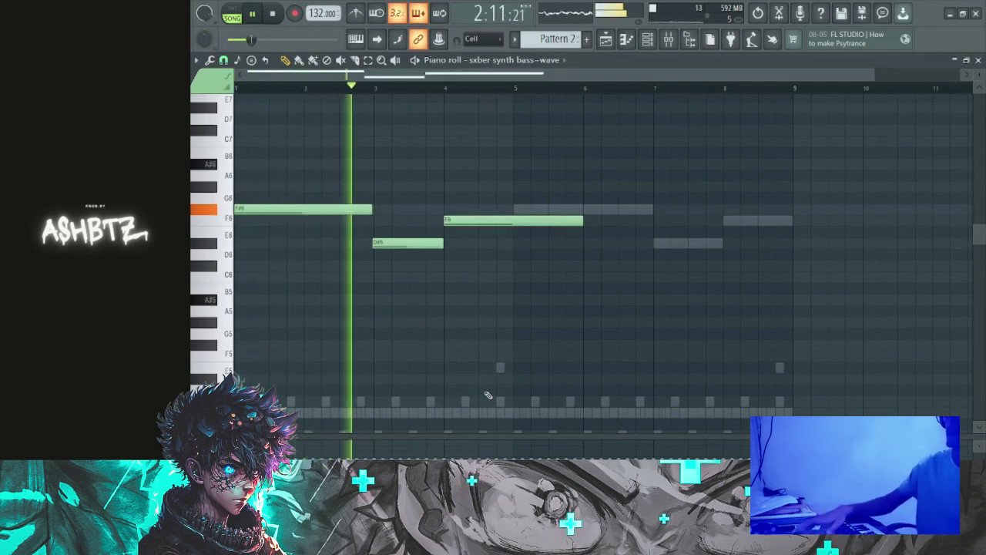
{"action": "key", "text": "ctrl+Down"}
- Try extending the D#5 bass note through bar 4 in place of the F5 and slicing it at the bar line
{"action": "left_click", "coordinate": [505, 311]}
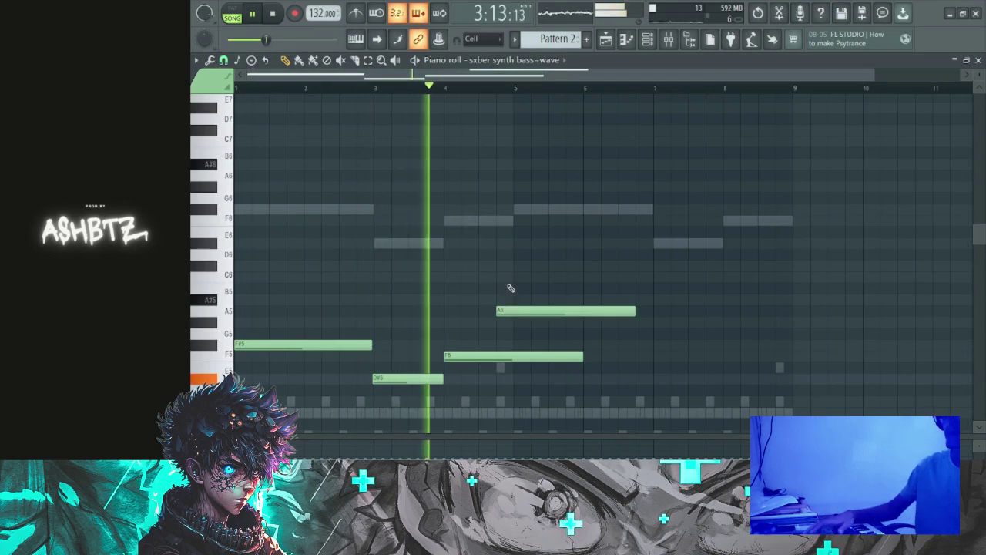
{"action": "right_click", "coordinate": [506, 310]}
{"action": "right_click", "coordinate": [503, 356]}
{"action": "scroll", "coordinate": [532, 365], "scroll_direction": "down", "scroll_amount": 3}
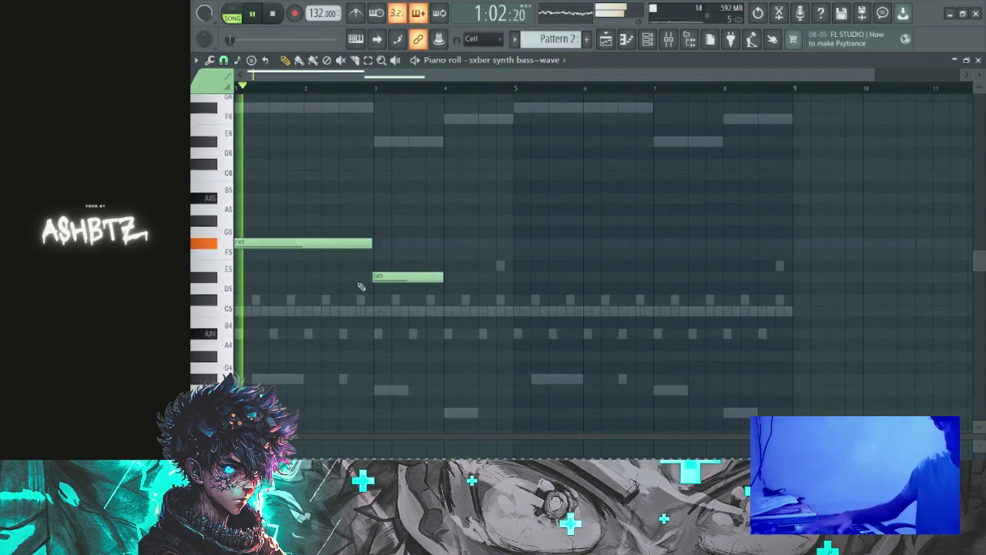
{"action": "scroll", "coordinate": [428, 281], "scroll_direction": "up", "scroll_amount": 2}
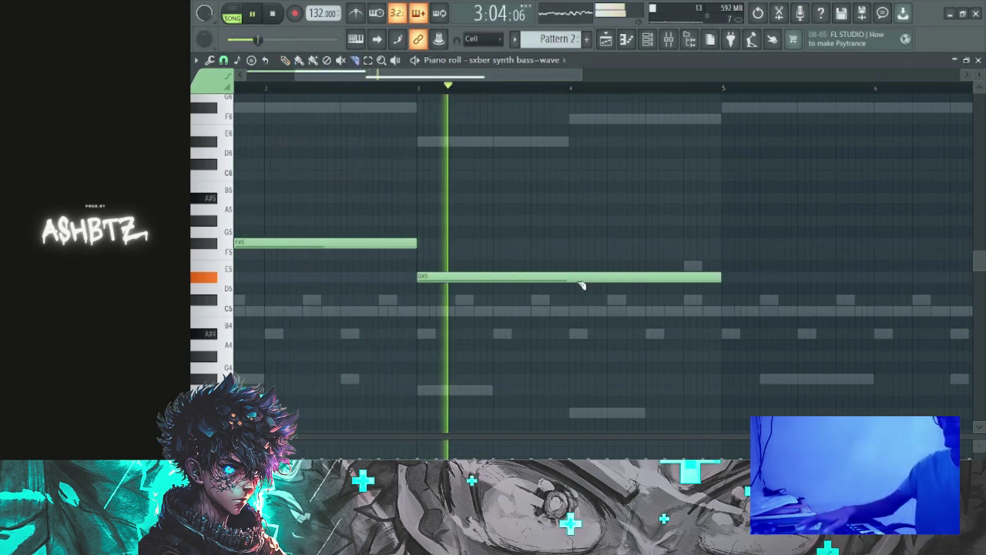
{"action": "key", "text": "space"}
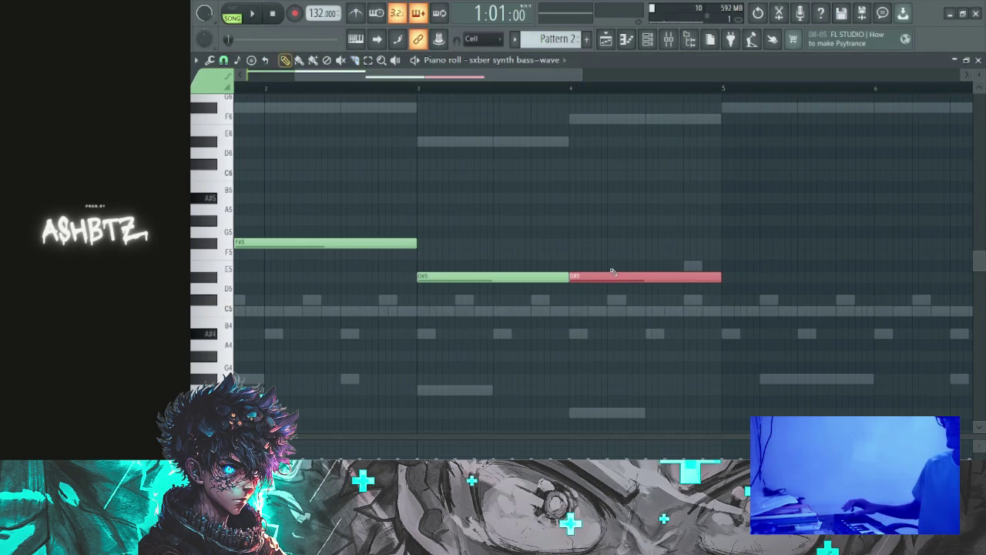
{"action": "scroll", "coordinate": [580, 309], "scroll_direction": "down", "scroll_amount": 3}
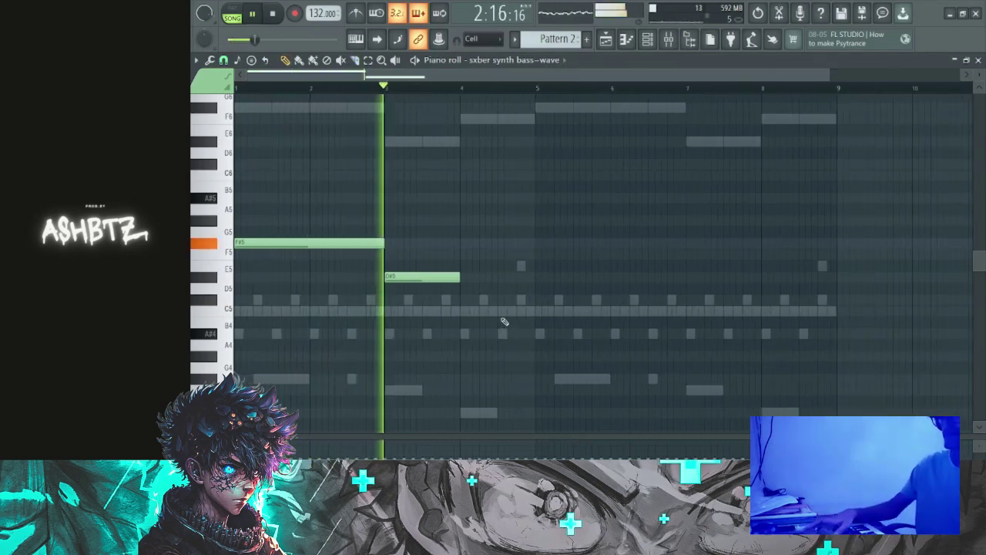
- Add an F5 bass note trimmed to bar 4 and duplicate the four-bar bassline into bars 5 to 8
{"action": "key", "text": "space"}
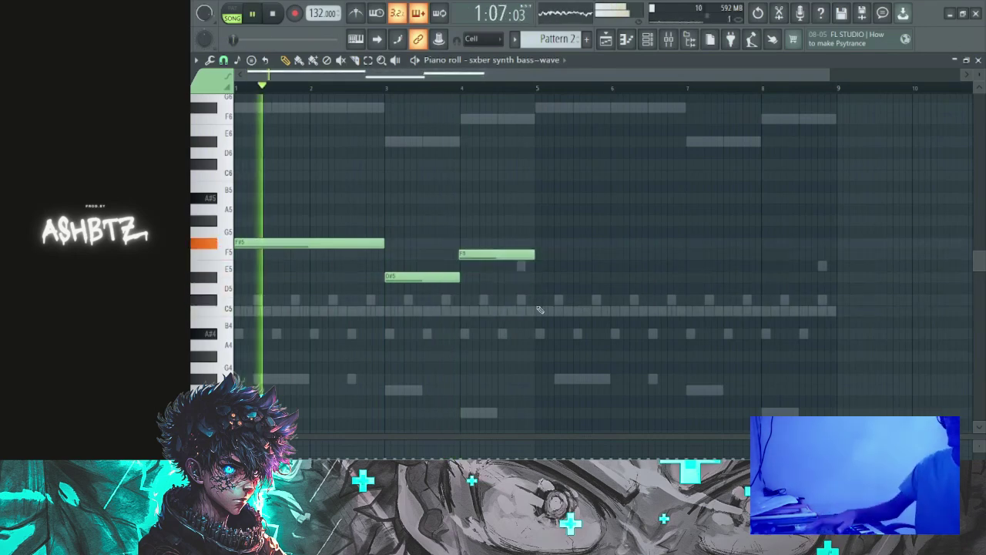
{"action": "scroll", "coordinate": [466, 254], "scroll_direction": "up", "scroll_amount": 4}
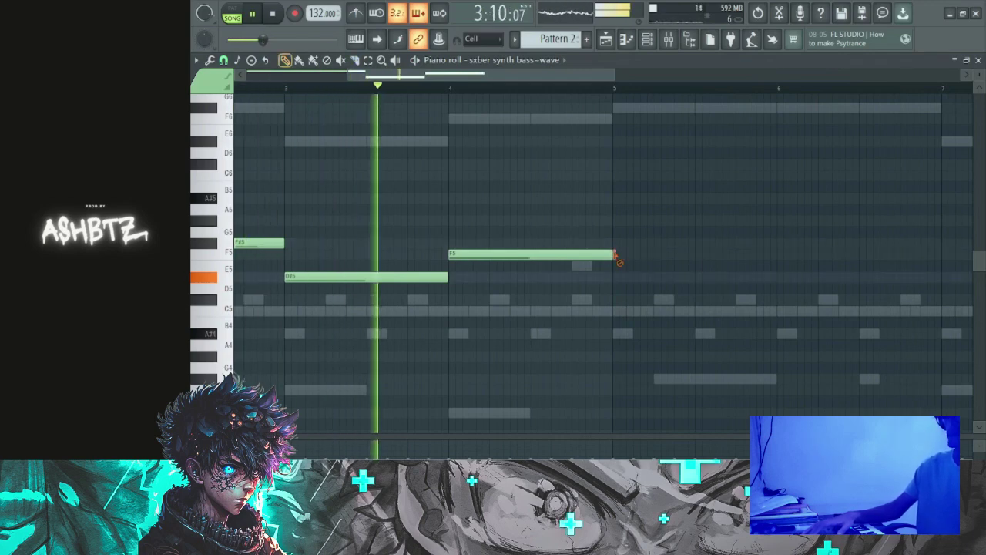
{"action": "scroll", "coordinate": [644, 271], "scroll_direction": "down", "scroll_amount": 4}
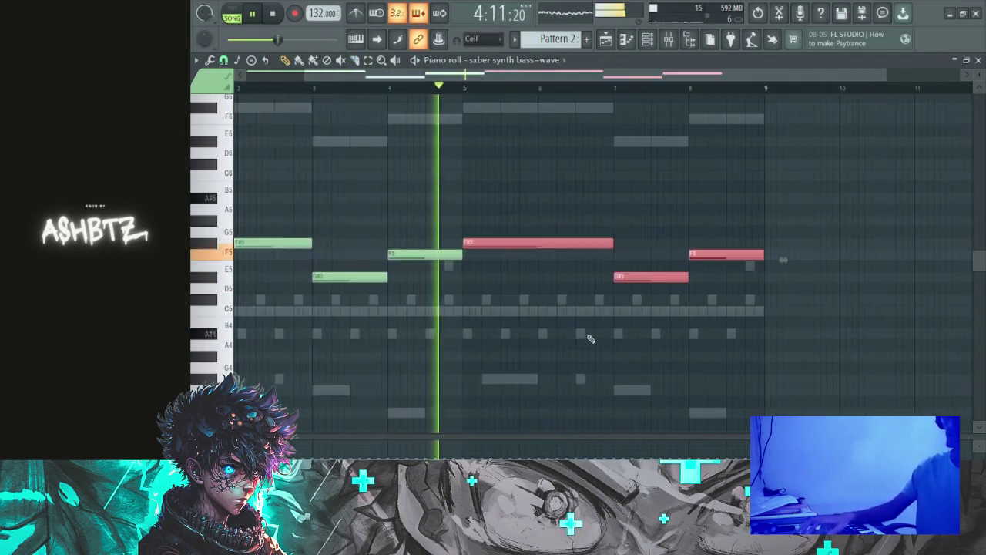
{"action": "left_click", "coordinate": [432, 344]}
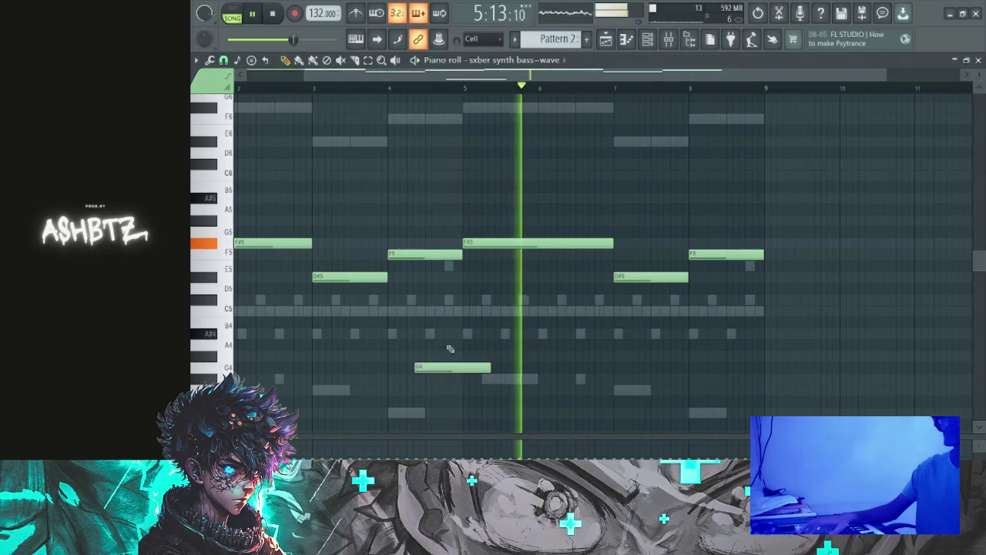
{"action": "right_click", "coordinate": [421, 344]}
{"action": "left_click", "coordinate": [474, 355]}
{"action": "right_click", "coordinate": [474, 356]}
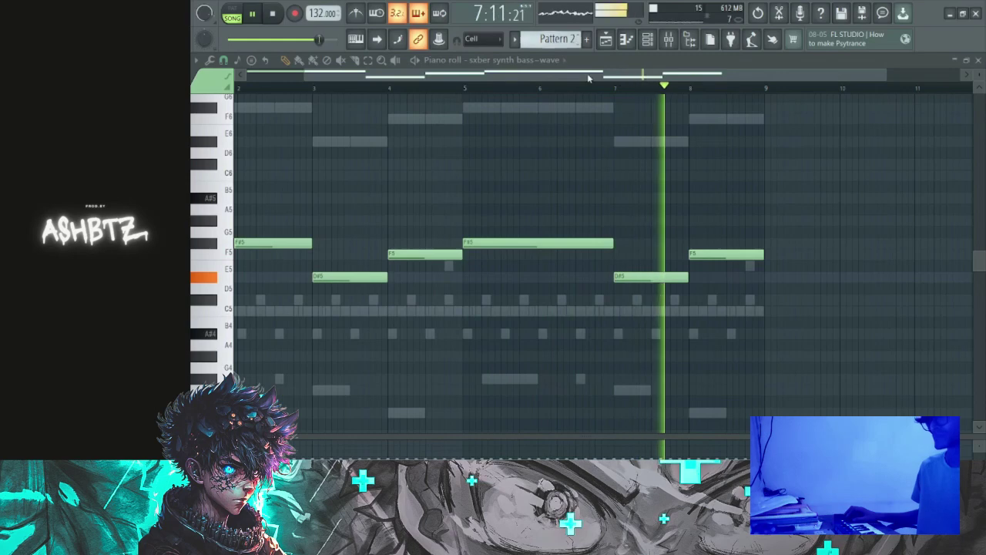
- Add the 808 Cowbell sample as a new channel, open its piano roll and stop playback
{"action": "key", "text": "F6"}
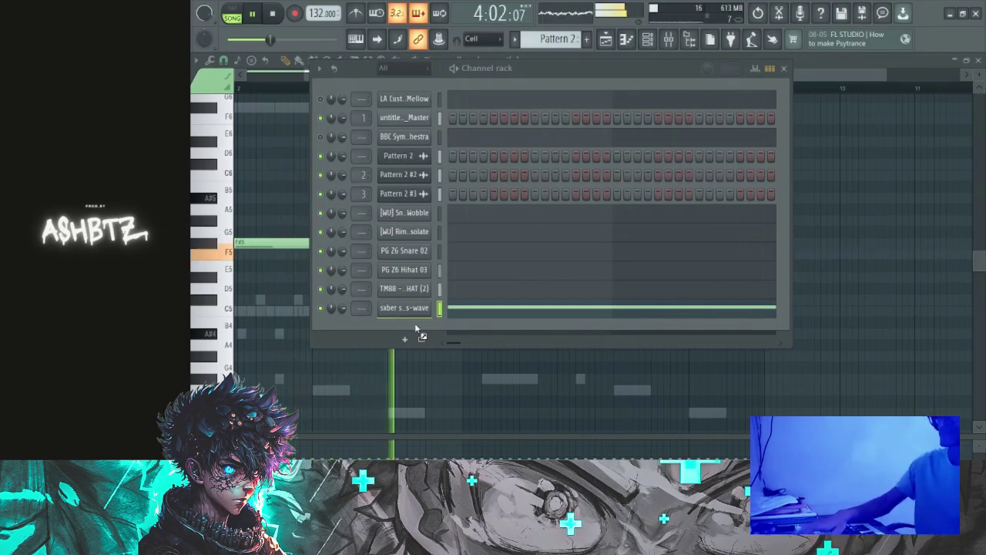
{"action": "left_click_drag", "start_coordinate": [416, 329], "coordinate": [415, 330]}
{"action": "key", "text": "F6"}
{"action": "key", "text": "space"}
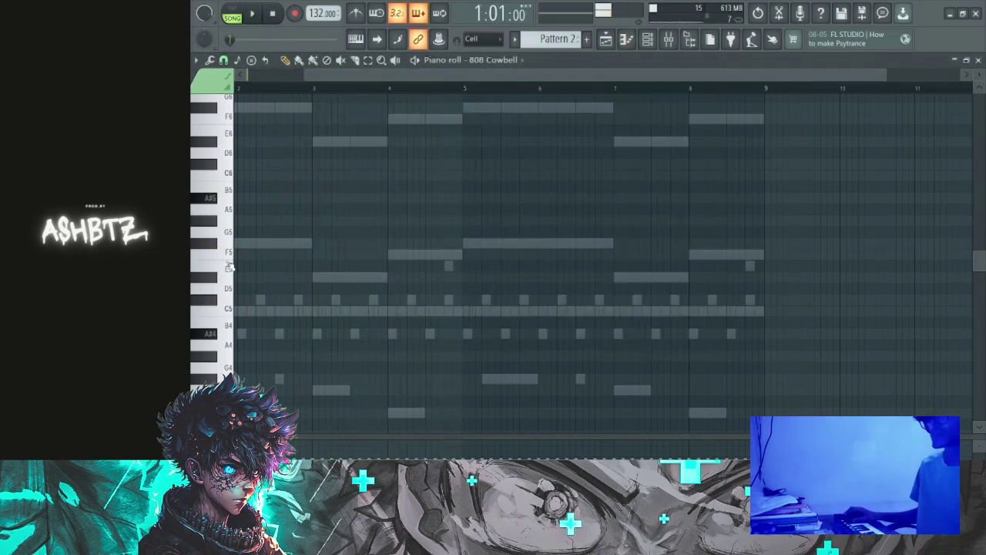
- Program two C5 cowbell notes in bar 1: one beat long at the start and half a beat long midway through beat 2
{"action": "left_click_drag", "start_coordinate": [250, 311], "coordinate": [234, 311]}
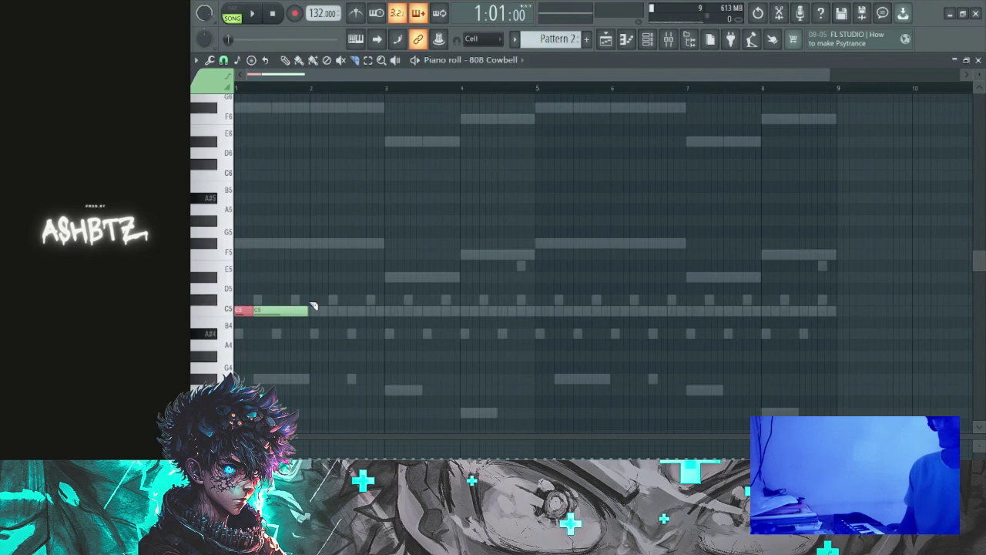
{"action": "scroll", "coordinate": [239, 307], "scroll_direction": "up", "scroll_amount": 3}
{"action": "scroll", "coordinate": [239, 339], "scroll_direction": "up", "scroll_amount": 2}
{"action": "left_click", "coordinate": [279, 378]}
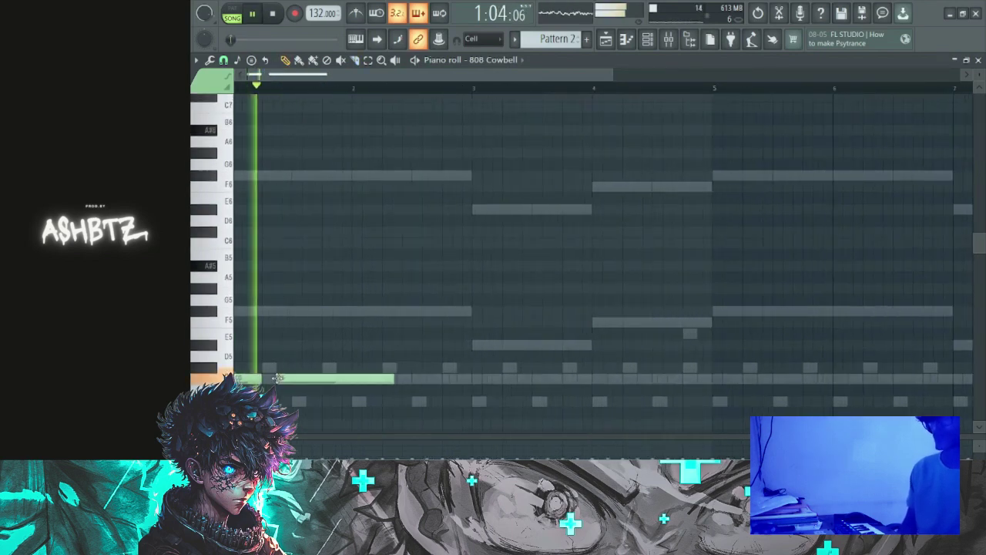
{"action": "key", "text": "space"}
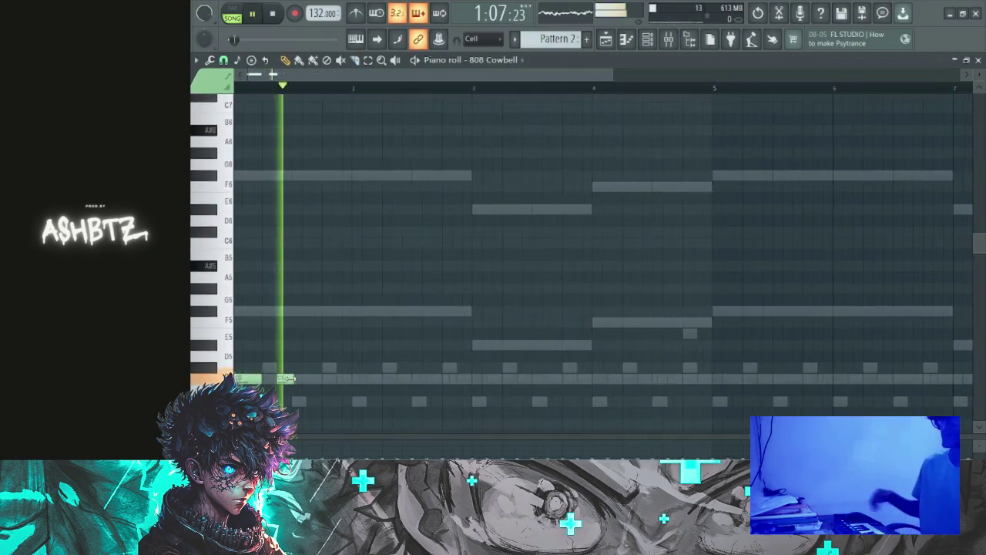
{"action": "scroll", "coordinate": [326, 145], "scroll_direction": "down", "scroll_amount": 2}
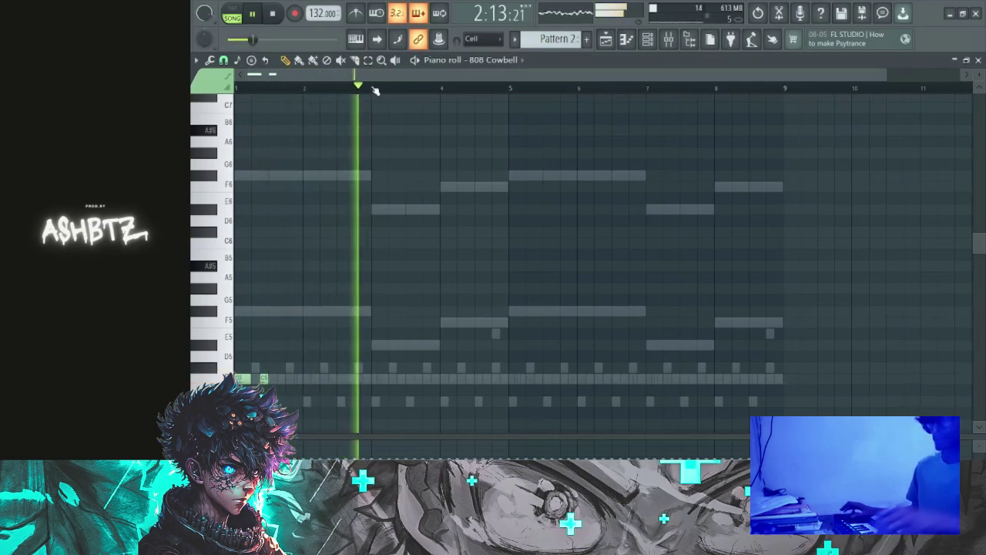
- Select bars 1 and 2 of the 808 Cowbell part and duplicate them three times to fill bars 3 to 8
{"action": "left_click_drag", "start_coordinate": [375, 91], "coordinate": [235, 88]}
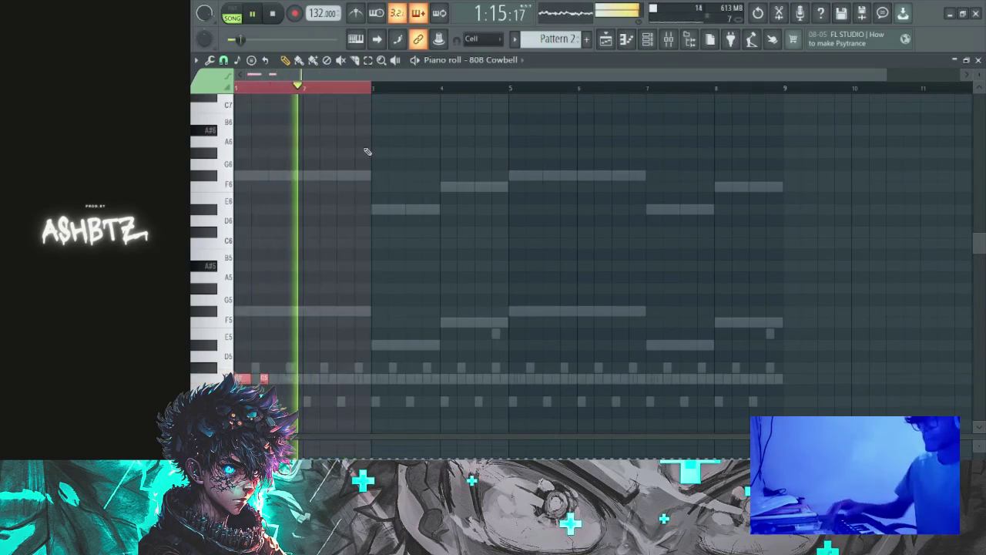
{"action": "key", "text": "ctrl+b"}
{"action": "key", "text": "ctrl+b"}
{"action": "key", "text": "ctrl+b"}
{"action": "key", "text": "ctrl+a"}
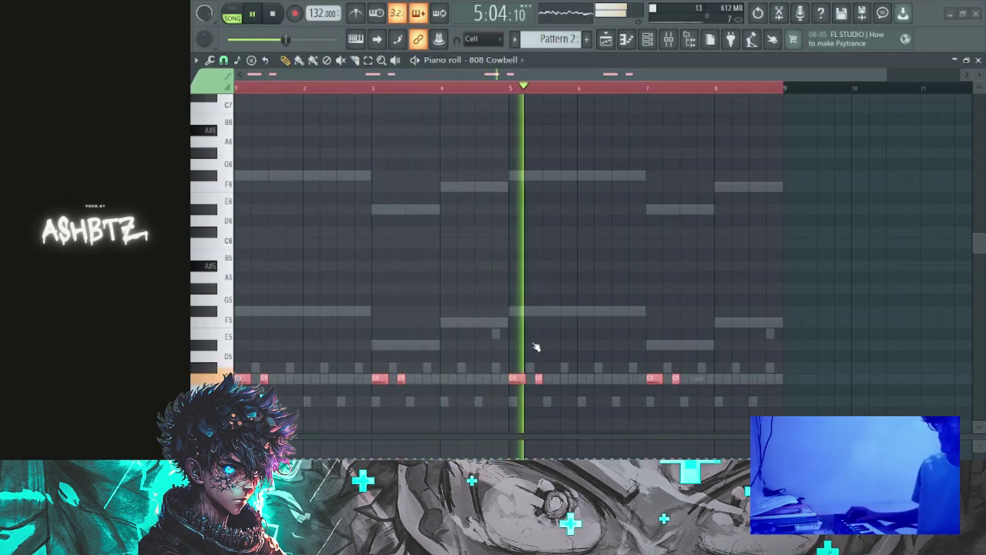
- Check the 808 Cowbell channel's sampler settings and reopen the sxber synth bass-wave channel in the piano roll
{"action": "key", "text": "F6"}
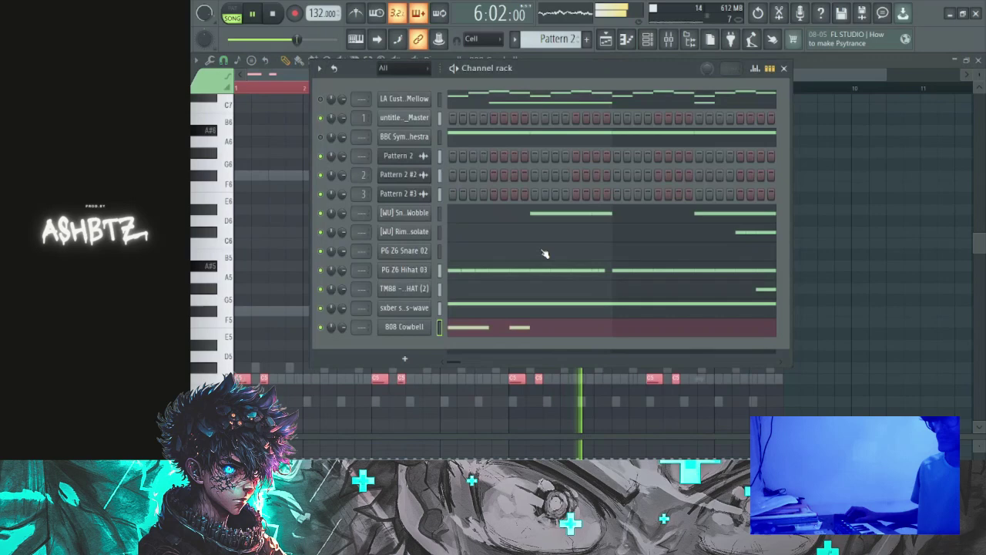
{"action": "left_click", "coordinate": [393, 326]}
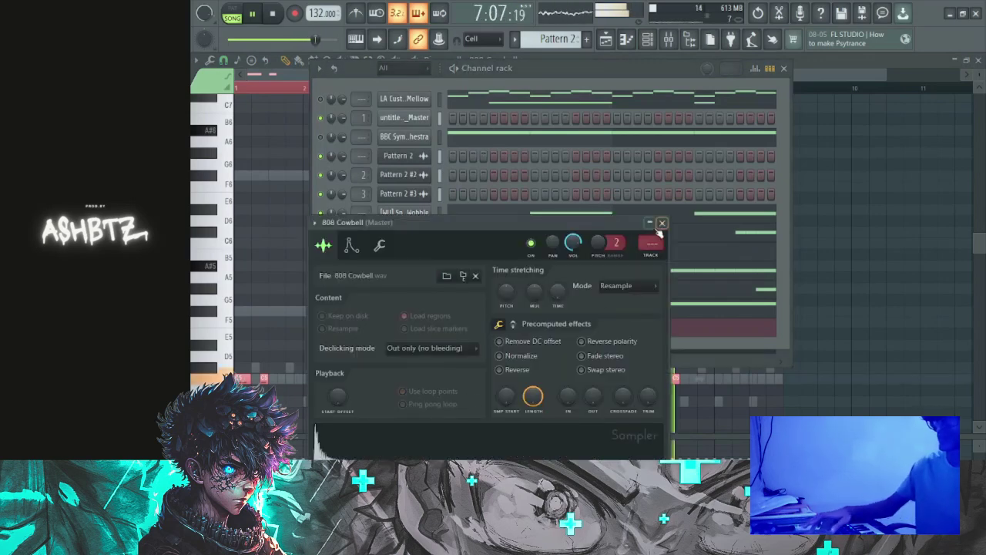
{"action": "left_click", "coordinate": [662, 223]}
{"action": "left_click", "coordinate": [784, 70]}
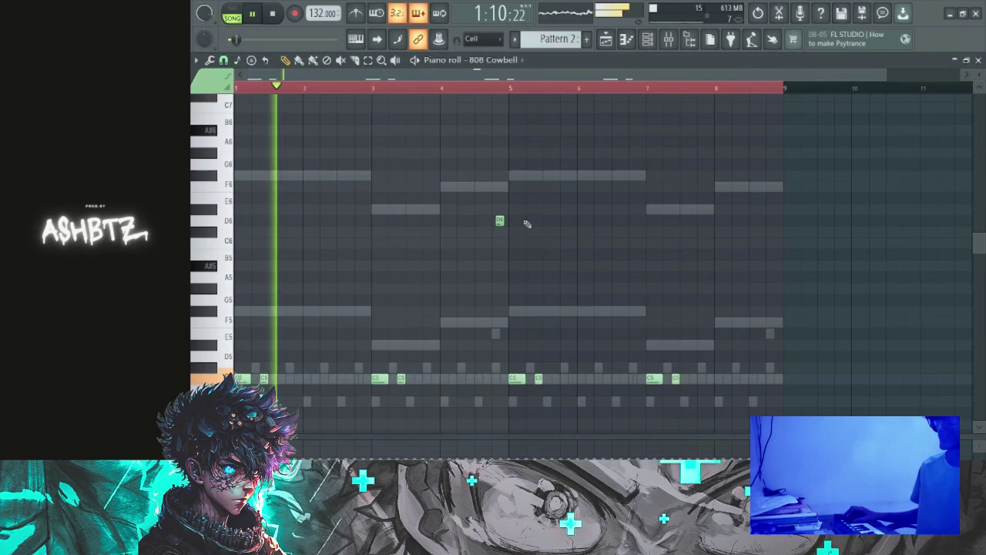
{"action": "key", "text": "F6"}
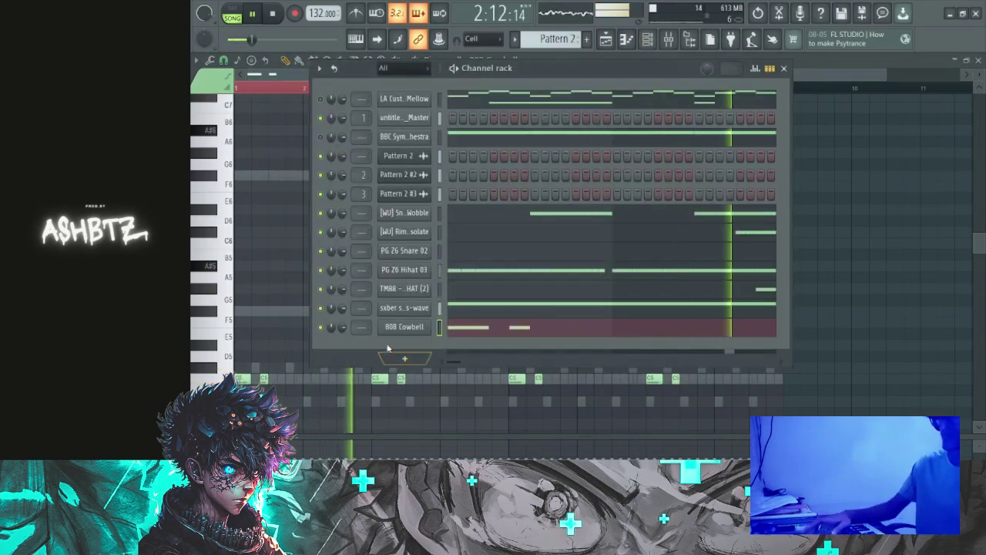
{"action": "left_click", "coordinate": [460, 311]}
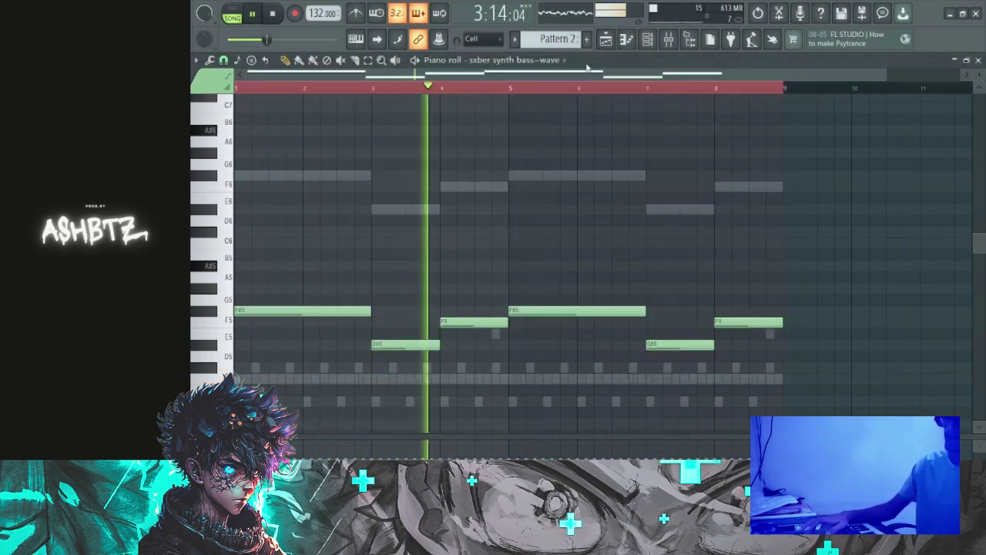
- Open the sxber synth bass-wave channel's settings from the list of channels
{"action": "left_click", "coordinate": [647, 41]}
{"action": "left_click", "coordinate": [403, 308]}
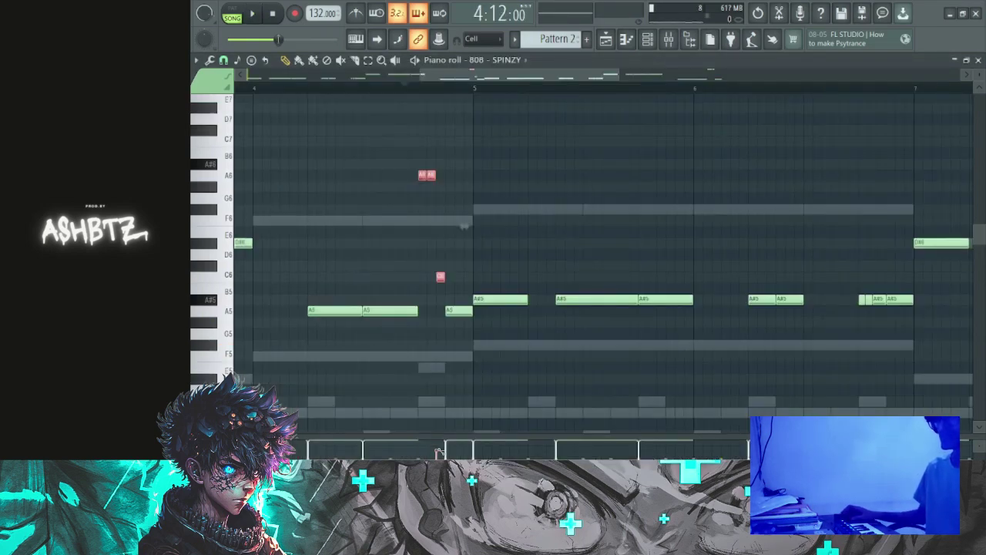
- Play back the 808 - SPINZY part around bar 4 and select its notes in bars 5 to 8
{"action": "key", "text": "space"}
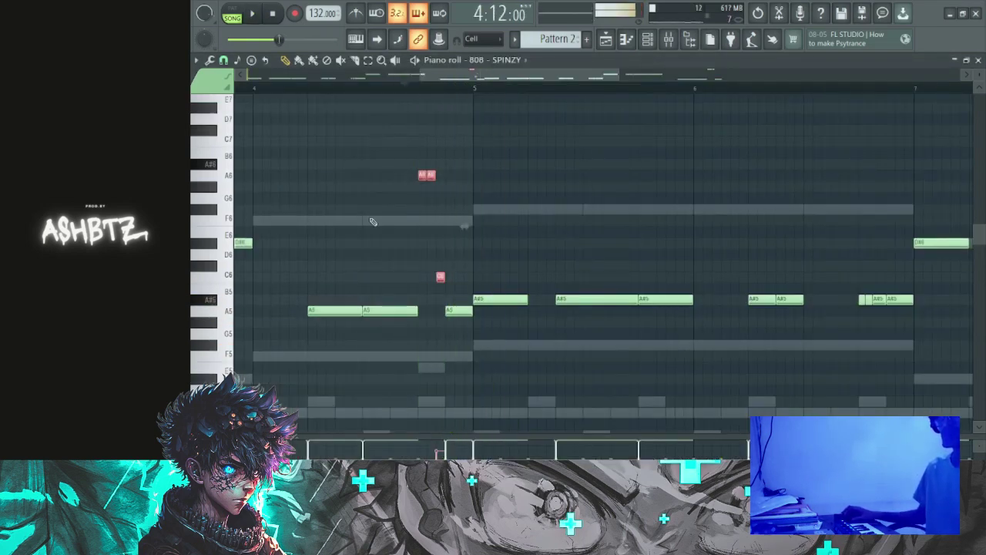
{"action": "key", "text": "space"}
{"action": "scroll", "coordinate": [364, 218], "scroll_direction": "down", "scroll_amount": 4}
{"action": "key", "text": "space"}
{"action": "left_click_drag", "start_coordinate": [763, 131], "coordinate": [401, 354]}
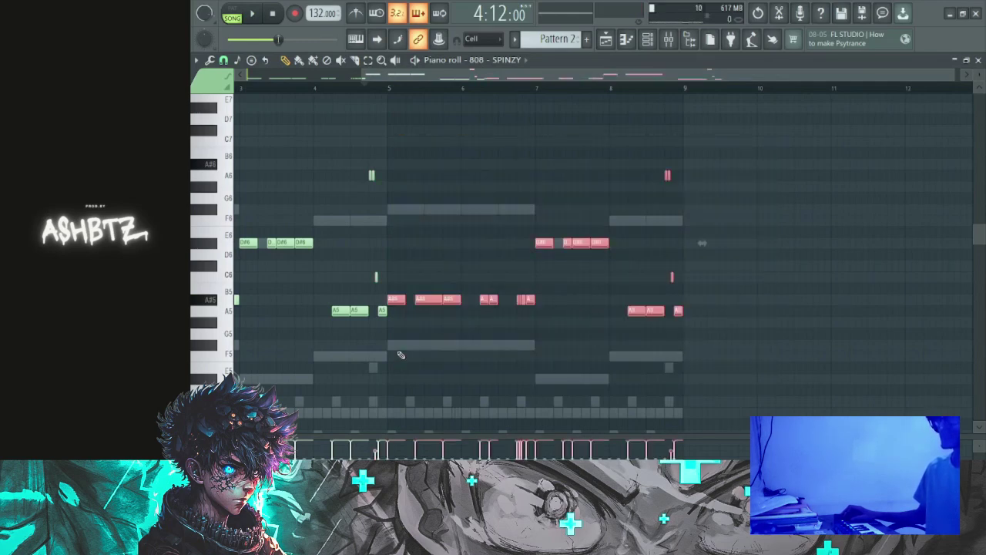
{"action": "left_click", "coordinate": [491, 178], "text": "ctrl"}
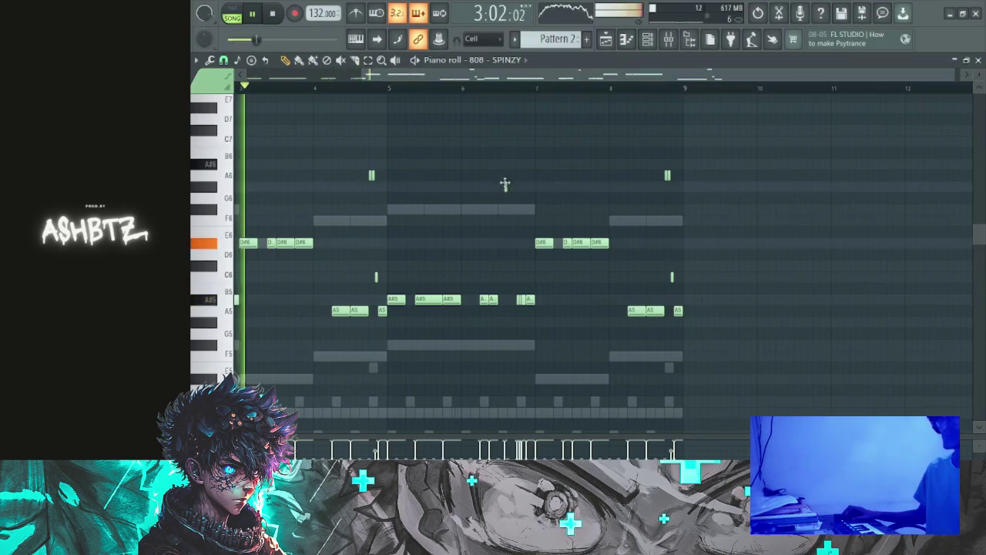
{"action": "scroll", "coordinate": [521, 186], "scroll_direction": "down", "scroll_amount": 2}
{"action": "left_click", "coordinate": [546, 187]}
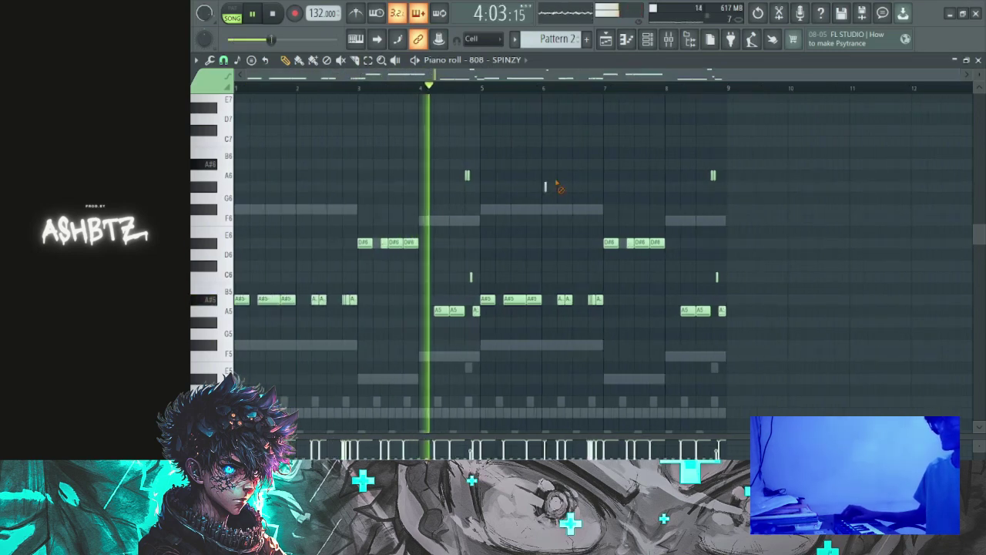
{"action": "right_click", "coordinate": [548, 186]}
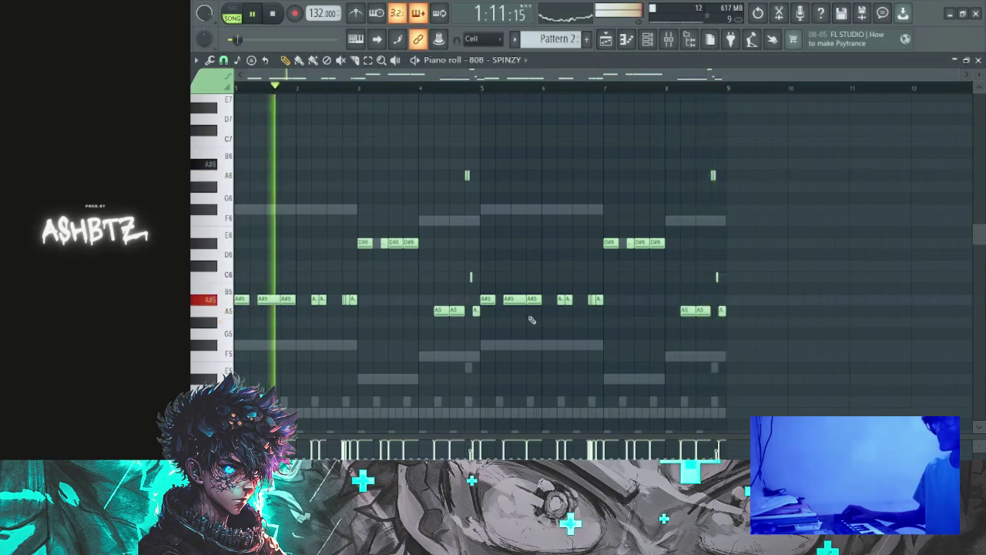
- Raise the 808 - SPINZY notes in bars 1 and 2 by eight semitones to F#6 and restart playback
{"action": "left_click_drag", "start_coordinate": [350, 310], "coordinate": [236, 293]}
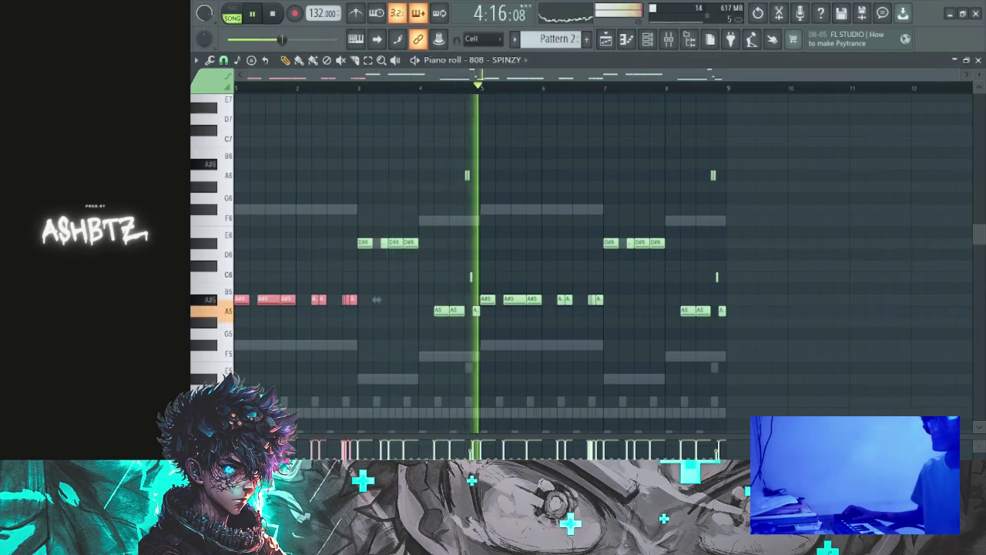
{"action": "key", "text": "shift+Up"}
{"action": "key", "text": "shift+Up"}
{"action": "key", "text": "shift+Up"}
{"action": "key", "text": "shift+Up"}
{"action": "key", "text": "shift+Up"}
{"action": "key", "text": "shift+Up"}
{"action": "key", "text": "shift+Up"}
{"action": "key", "text": "shift+Up"}
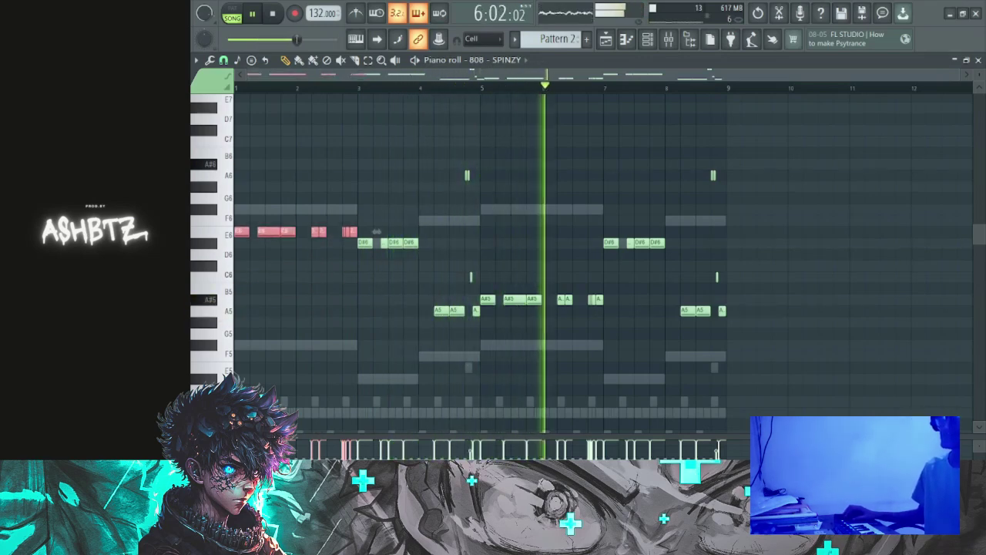
{"action": "key", "text": "space"}
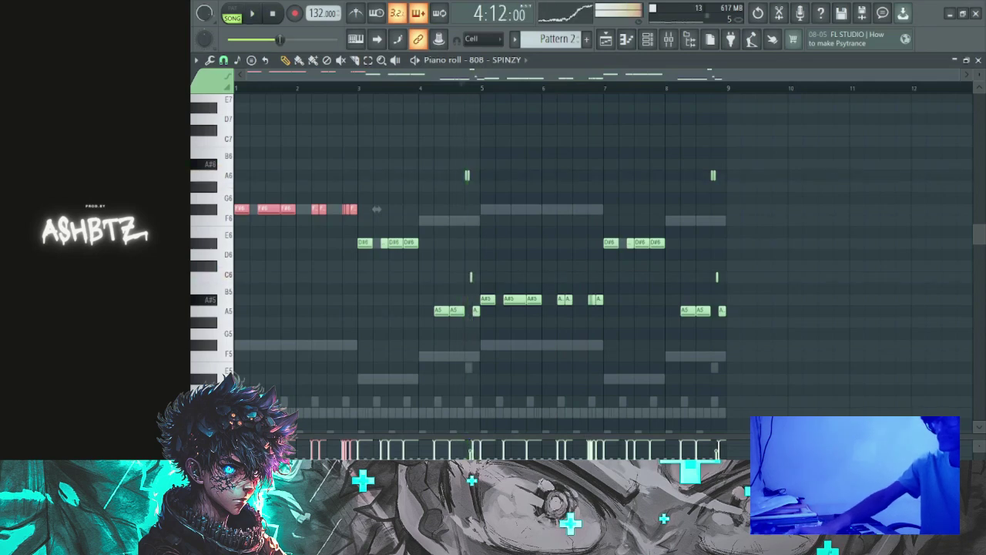
{"action": "key", "text": "space"}
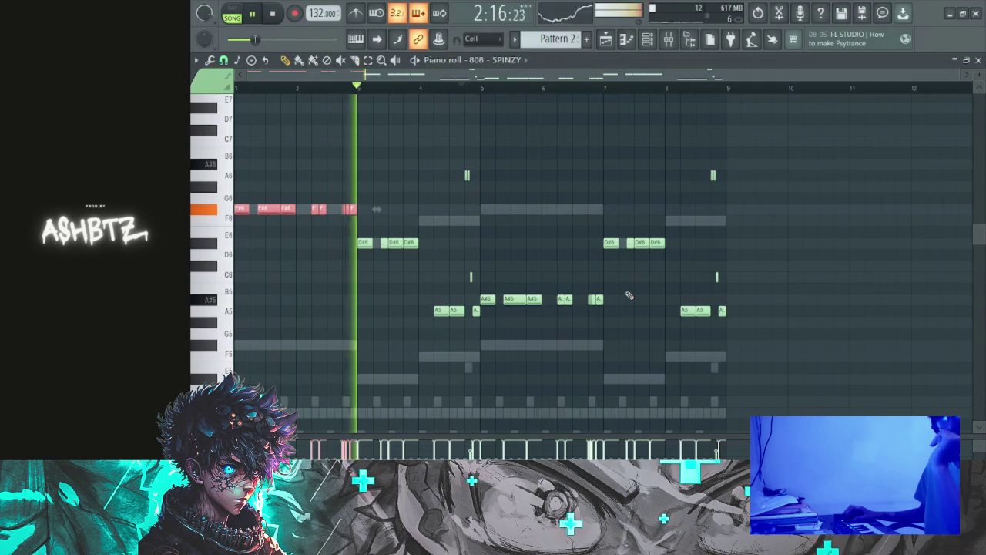
- Transpose the 808 - SPINZY notes in bars 5 and 6 to F#6, matching bars 1 and 2, and clear the selection
{"action": "left_click_drag", "start_coordinate": [627, 299], "coordinate": [607, 302]}
{"action": "left_click_drag", "start_coordinate": [474, 311], "coordinate": [483, 300]}
{"action": "left_click_drag", "start_coordinate": [637, 300], "coordinate": [486, 300]}
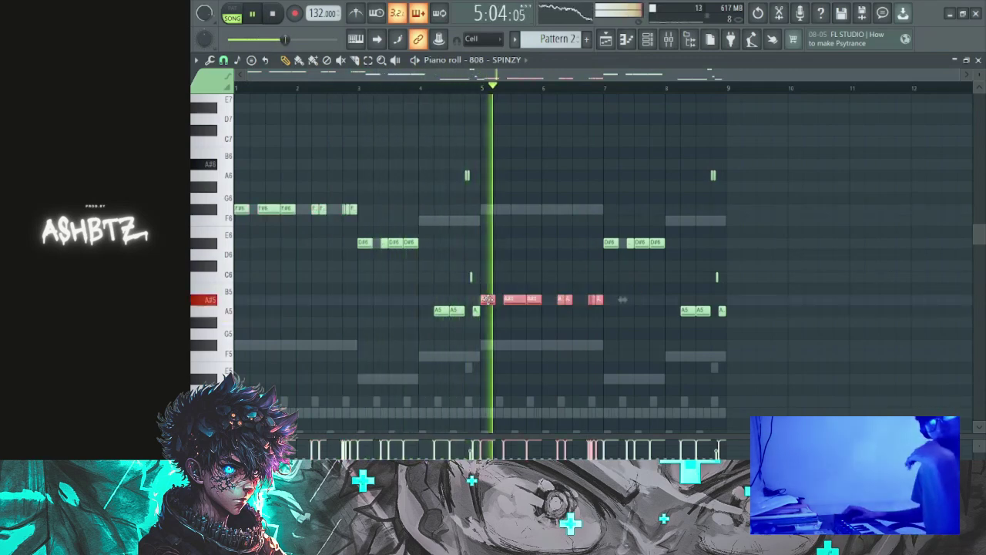
{"action": "key", "text": "ctrl+Up"}
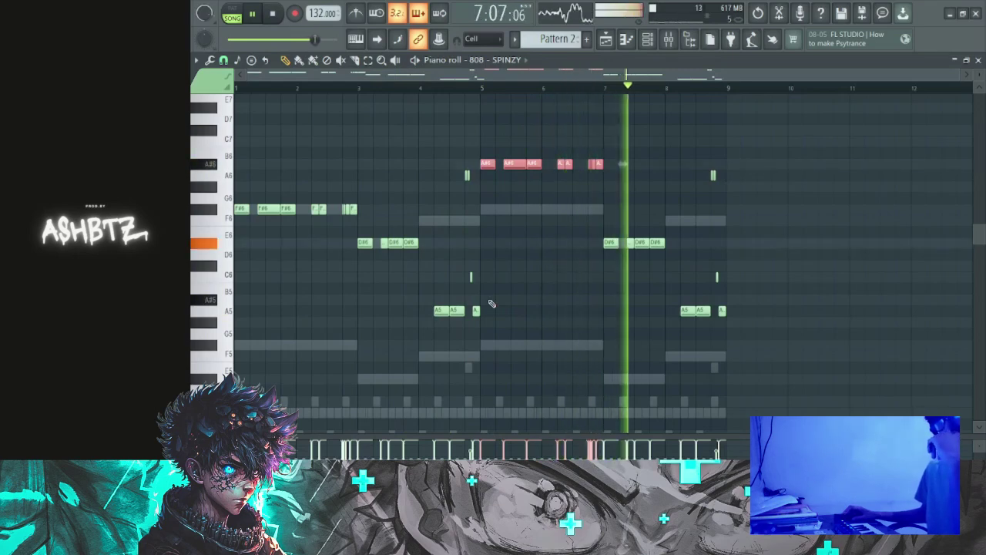
{"action": "key", "text": "shift+Down"}
{"action": "key", "text": "shift+Down"}
{"action": "key", "text": "shift+Down"}
{"action": "key", "text": "shift+Down"}
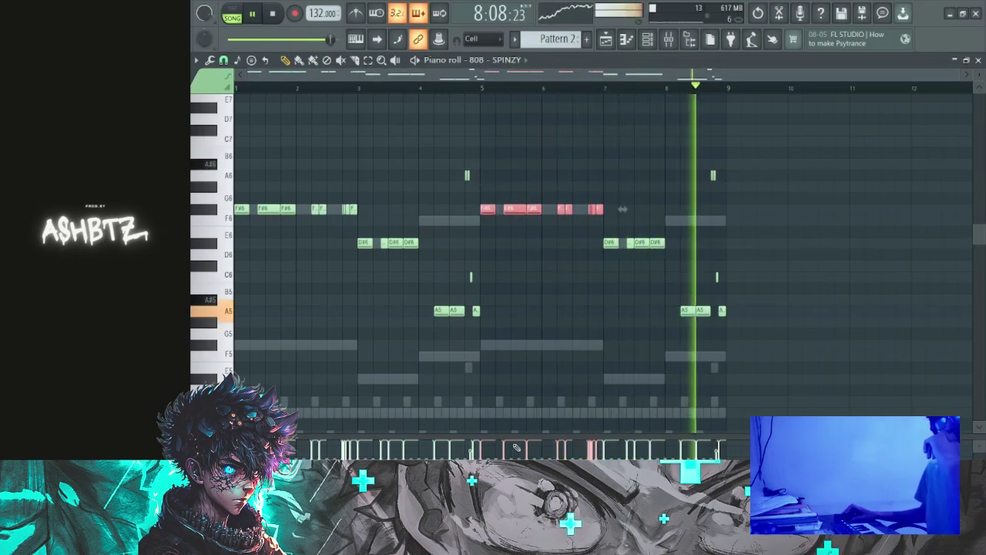
{"action": "left_click", "coordinate": [538, 346], "text": "ctrl"}
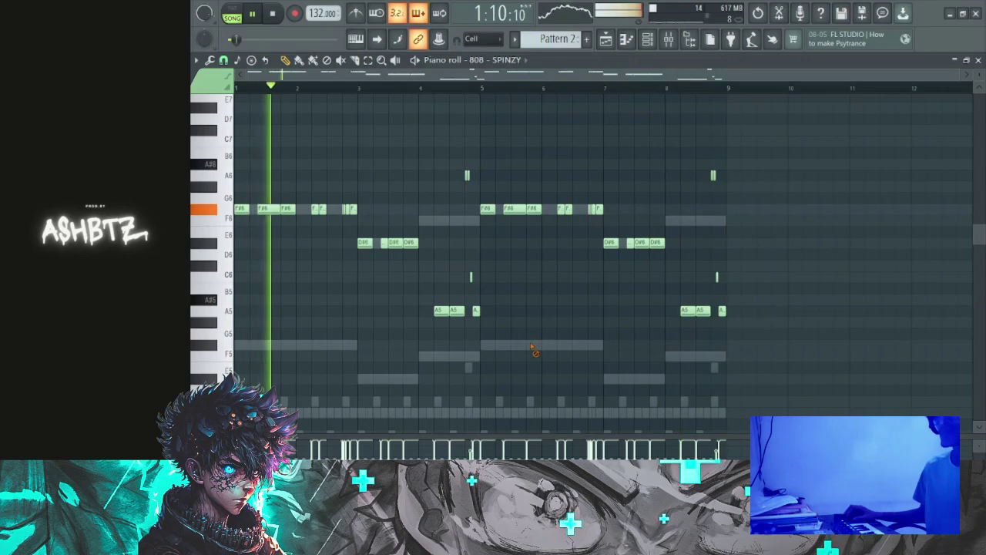
- Try the whole 808 - SPINZY part one octave higher and lower it back by an octave
{"action": "key", "text": "ctrl+Up"}
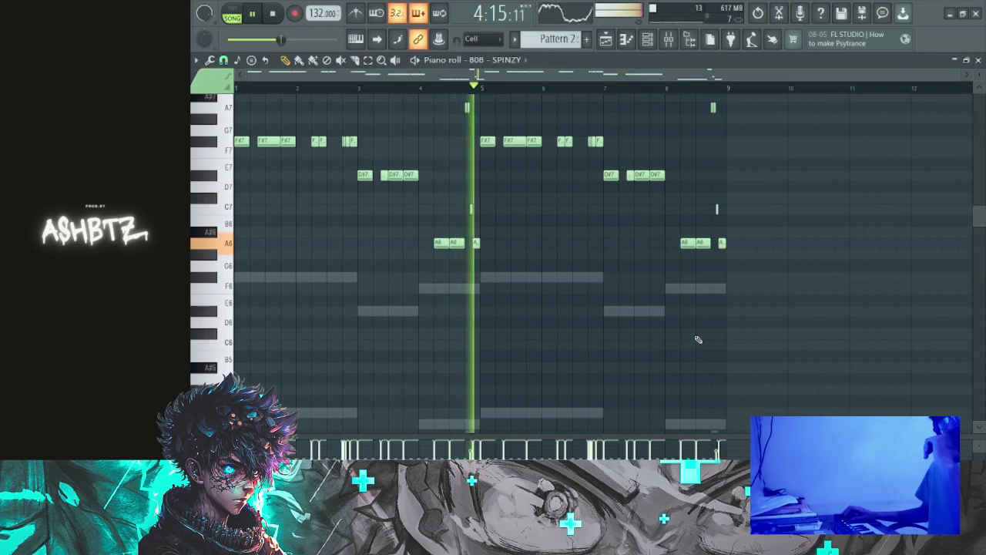
{"action": "key", "text": "ctrl+Down"}
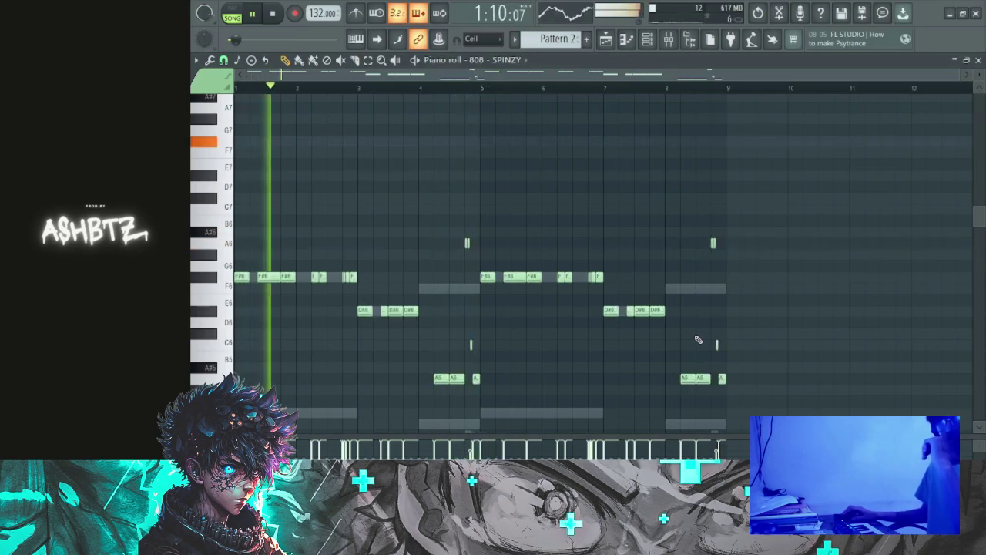
{"action": "scroll", "coordinate": [751, 275], "scroll_direction": "down", "scroll_amount": 4}
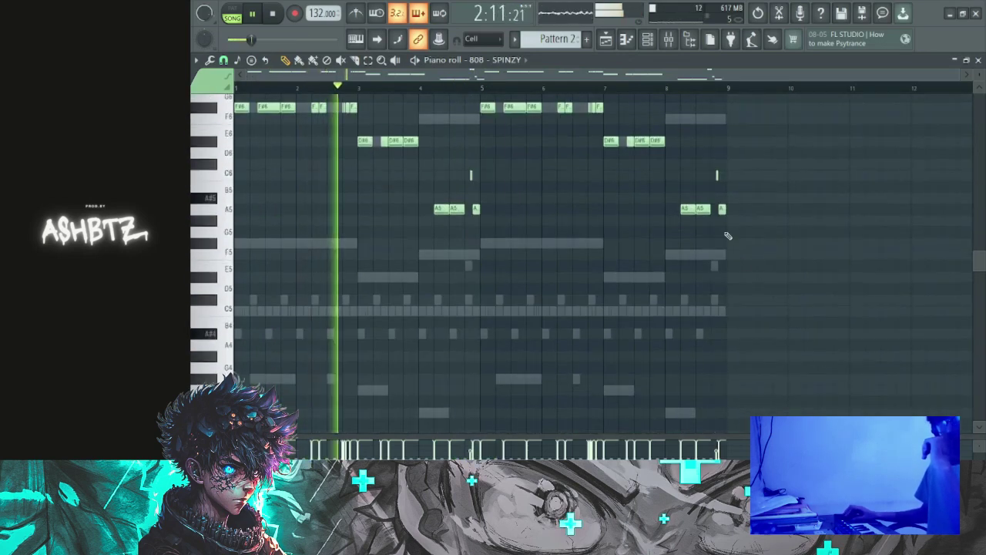
{"action": "scroll", "coordinate": [726, 228], "scroll_direction": "up", "scroll_amount": 3}
- Try the A5 and C6 notes in bar 8 one octave higher, return them and clear the selection
{"action": "left_click_drag", "start_coordinate": [758, 228], "coordinate": [647, 294]}
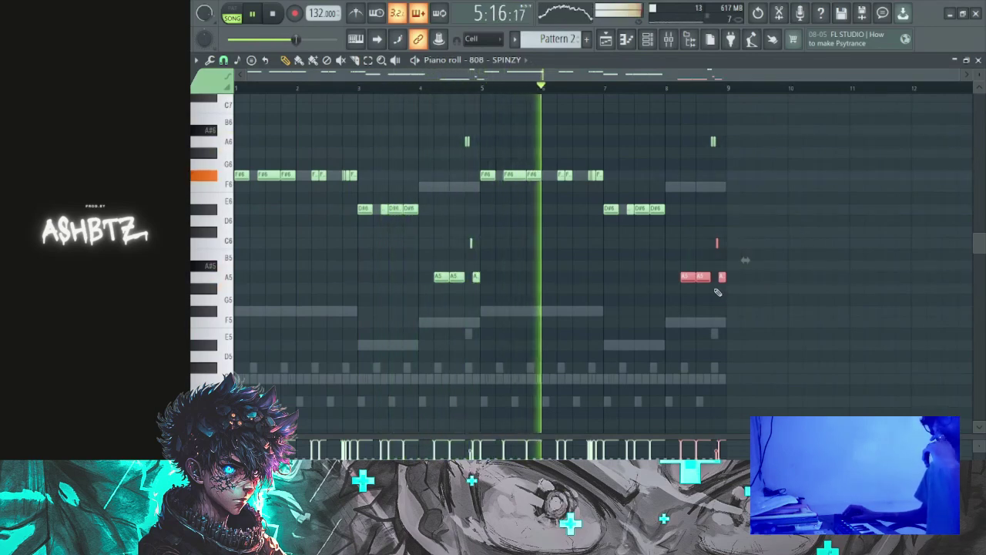
{"action": "key", "text": "ctrl+Up"}
{"action": "key", "text": "ctrl+Down"}
{"action": "left_click", "coordinate": [775, 310]}
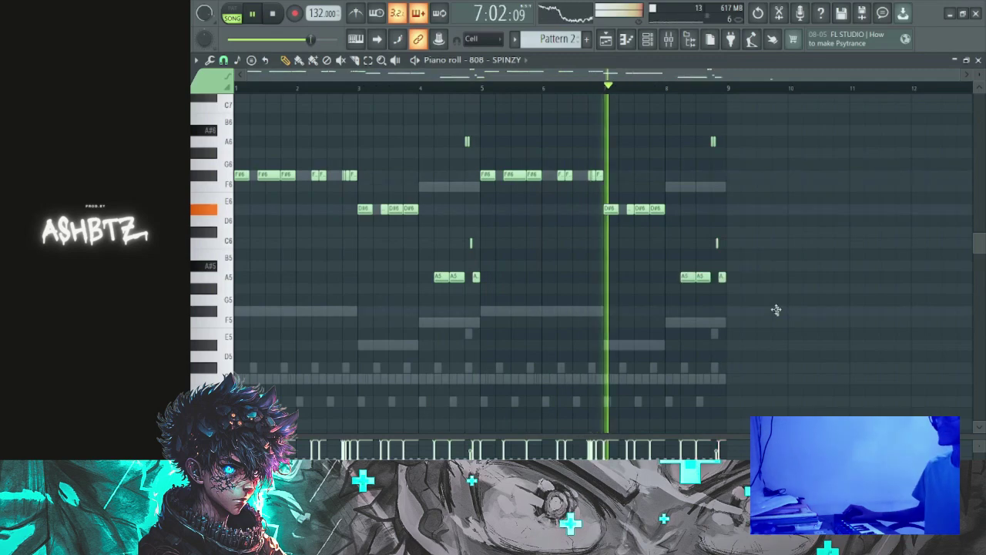
- Raise the whole 808 - SPINZY part by two octaves
{"action": "key", "text": "ctrl+Up"}
{"action": "key", "text": "ctrl+Up"}
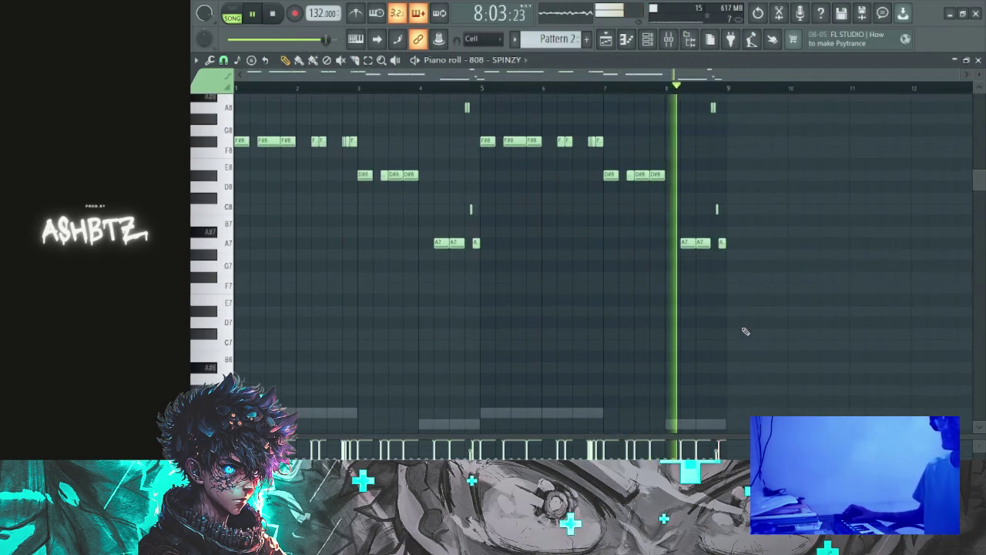
- Try the lowest notes in bars 4 and 8 three semitones higher at C8 and return them to A7
{"action": "left_click_drag", "start_coordinate": [736, 242], "coordinate": [375, 242]}
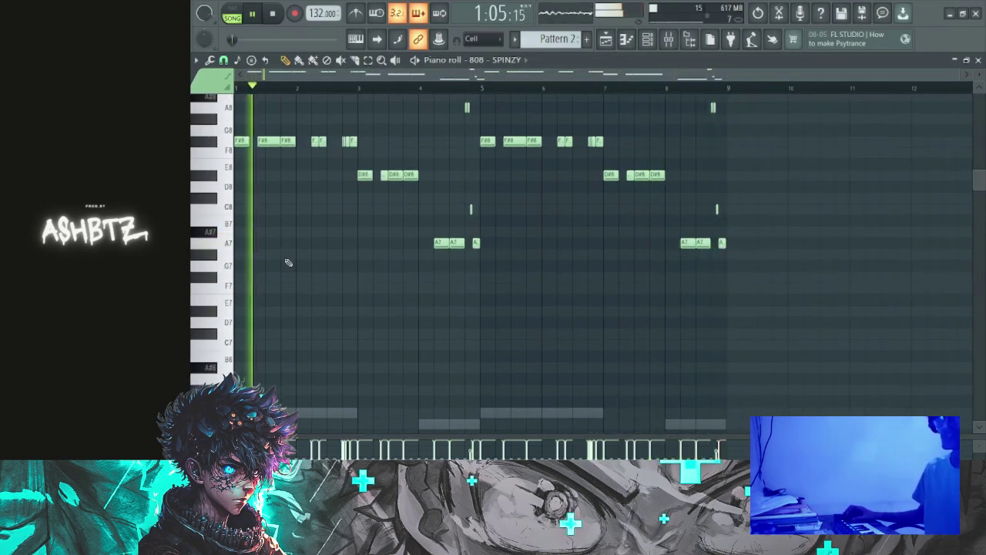
{"action": "left_click_drag", "start_coordinate": [770, 237], "coordinate": [334, 280]}
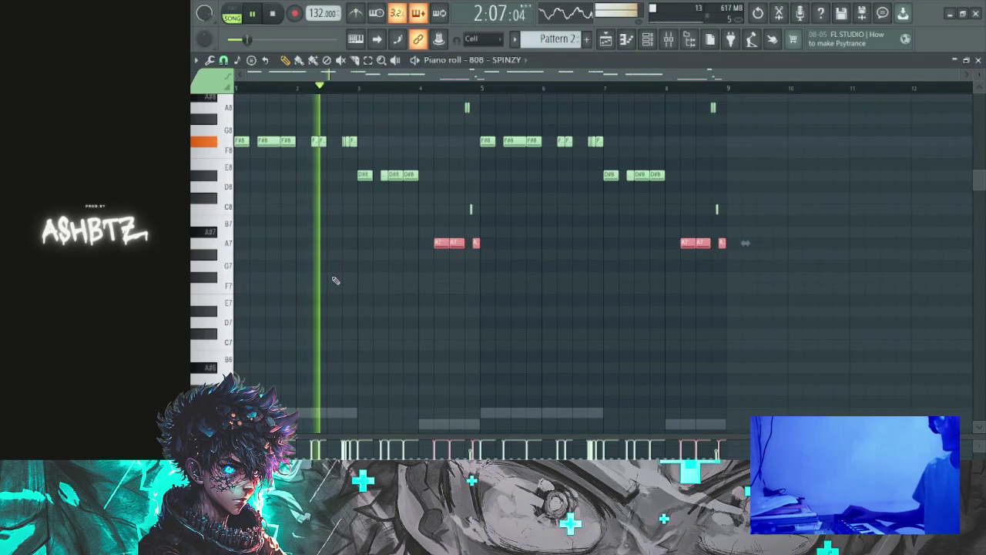
{"action": "key", "text": "shift+Up"}
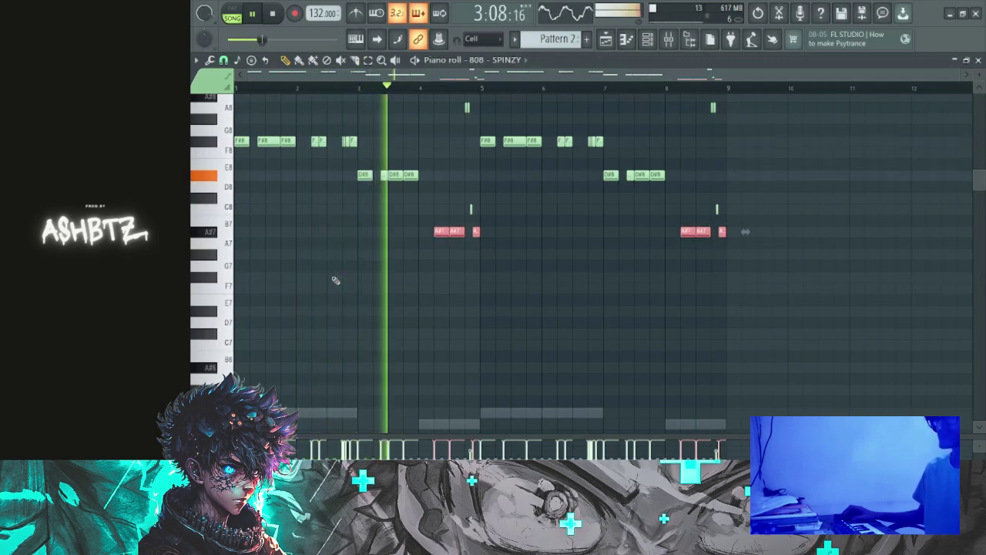
{"action": "key", "text": "shift+Up"}
{"action": "key", "text": "shift+Up"}
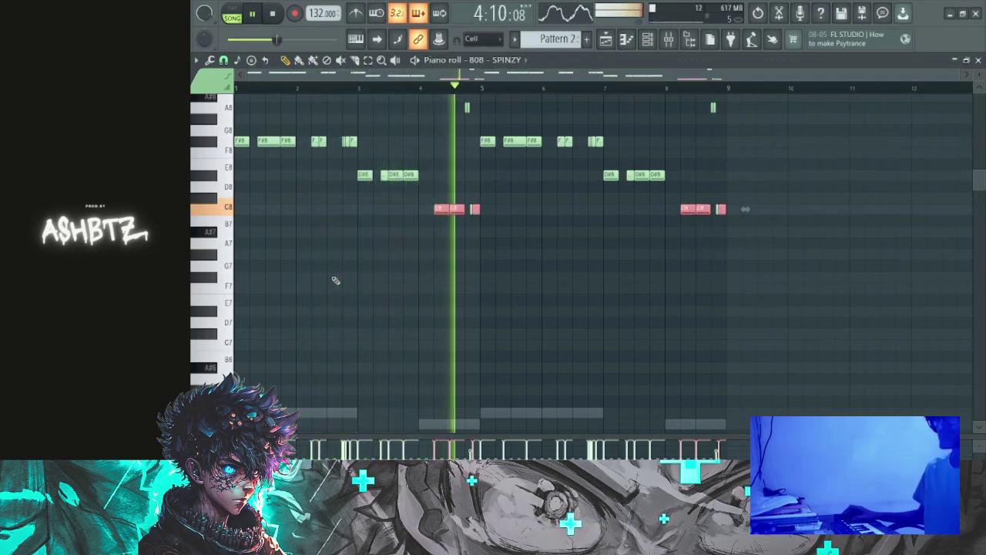
{"action": "key", "text": "shift+Down"}
{"action": "key", "text": "space"}
{"action": "key", "text": "shift+Down"}
{"action": "key", "text": "shift+Down"}
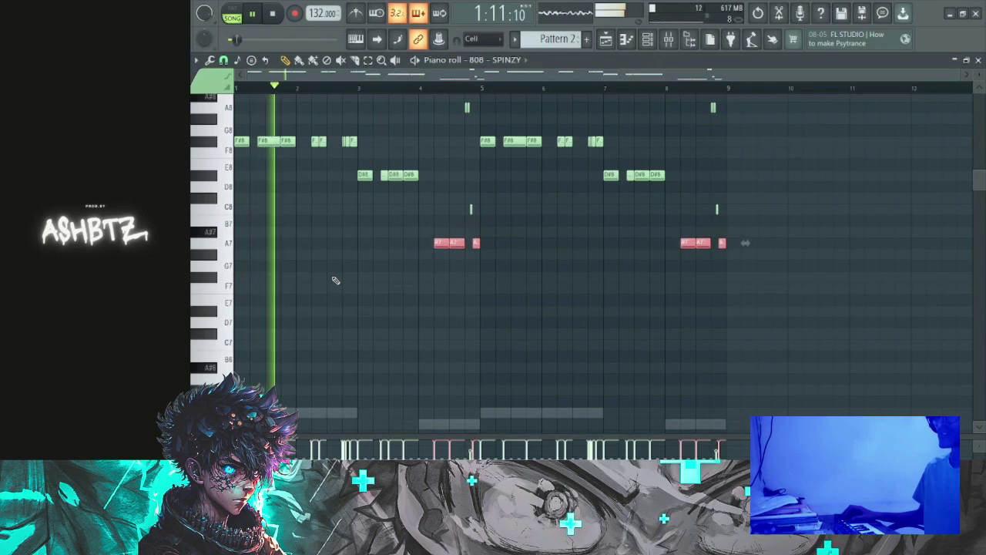
- Audition the lowest notes in bars 4 and 8 at A#7, C#8 and C8, and return them to A7
{"action": "key", "text": "shift+Down"}
{"action": "key", "text": "shift+Up"}
{"action": "key", "text": "shift+Up"}
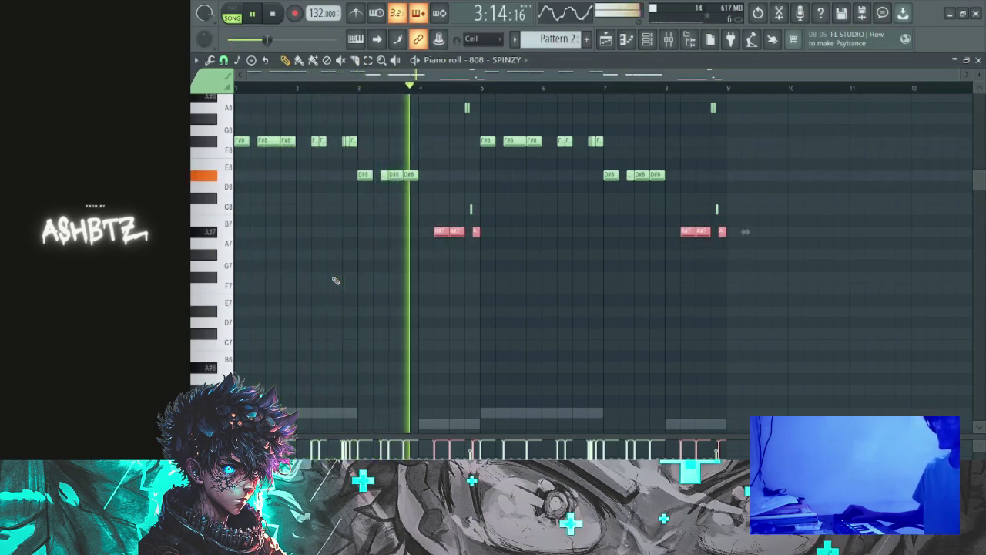
{"action": "key", "text": "shift+Down"}
{"action": "key", "text": "shift+Down"}
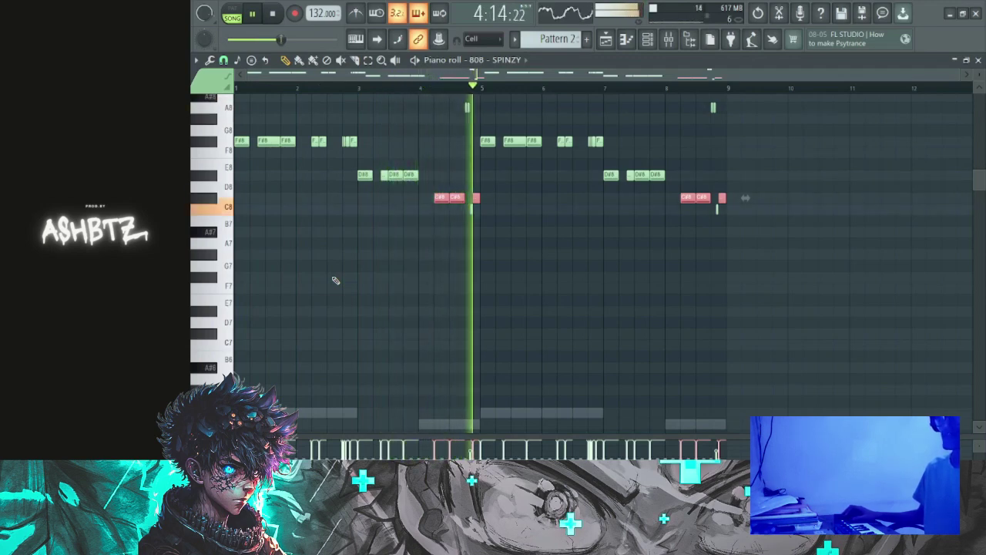
{"action": "key", "text": "Down"}
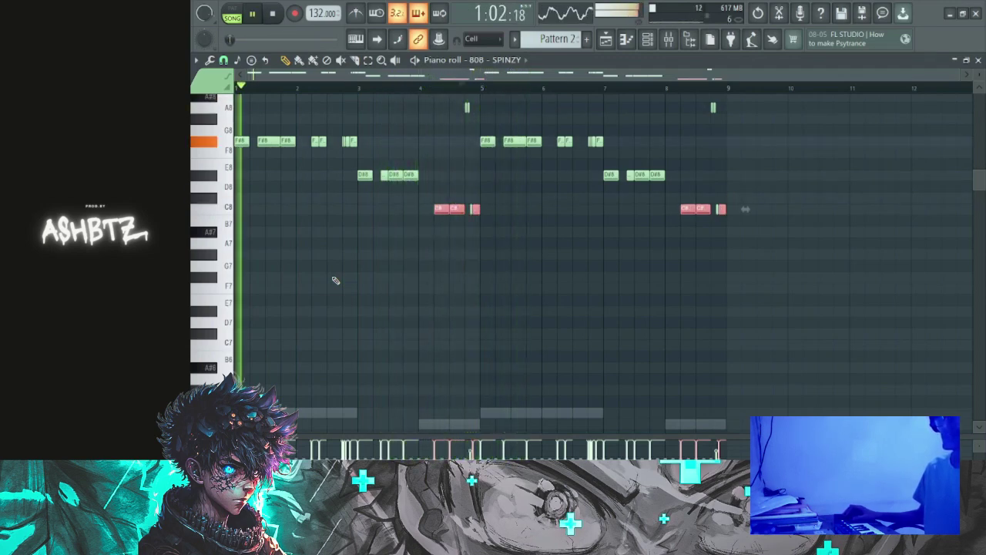
{"action": "key", "text": "Up"}
{"action": "key", "text": "Down"}
{"action": "key", "text": "Down"}
{"action": "key", "text": "Down"}
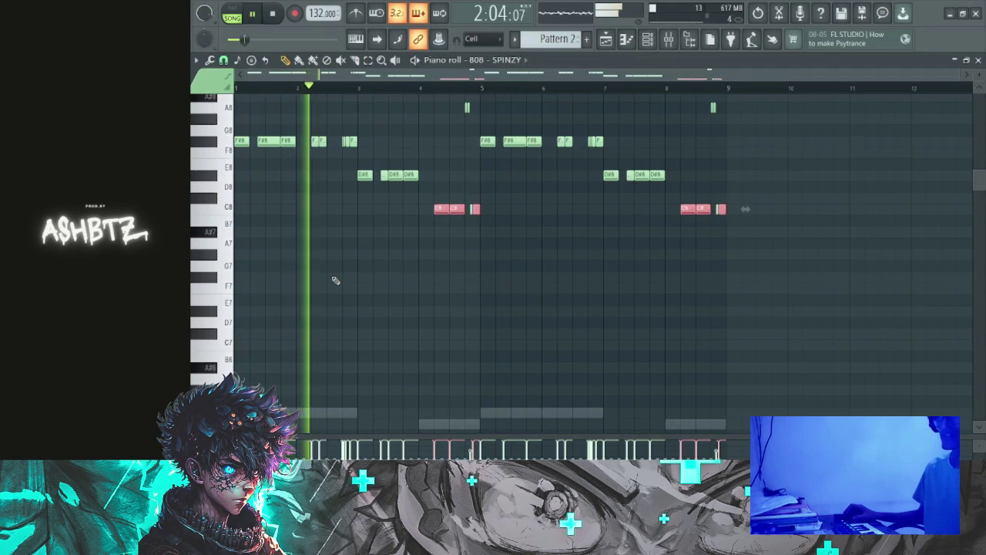
{"action": "key", "text": "Down"}
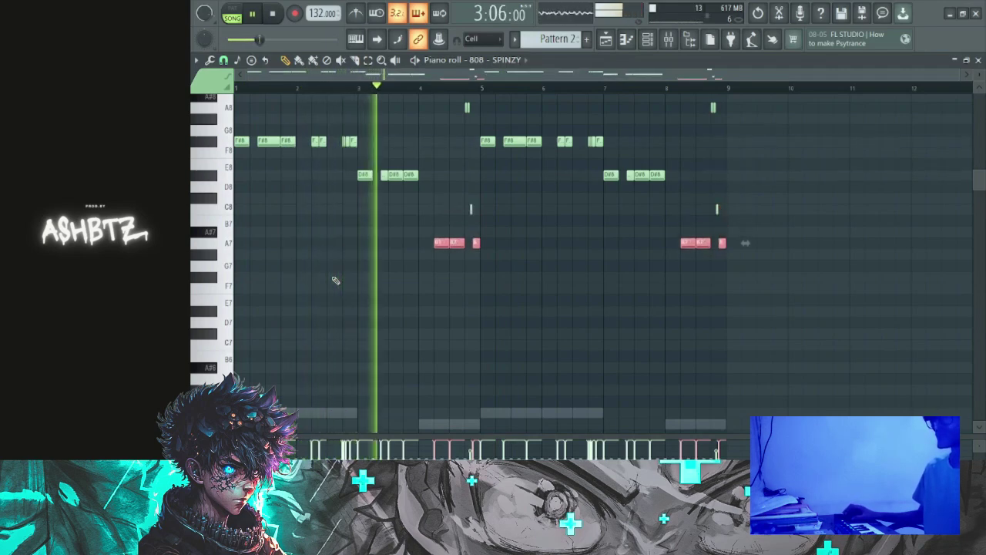
- Clear the note selection and lower the whole 808 - SPINZY part by two octaves
{"action": "left_click", "coordinate": [635, 309]}
{"action": "right_click", "coordinate": [635, 311]}
{"action": "key", "text": "ctrl+Down"}
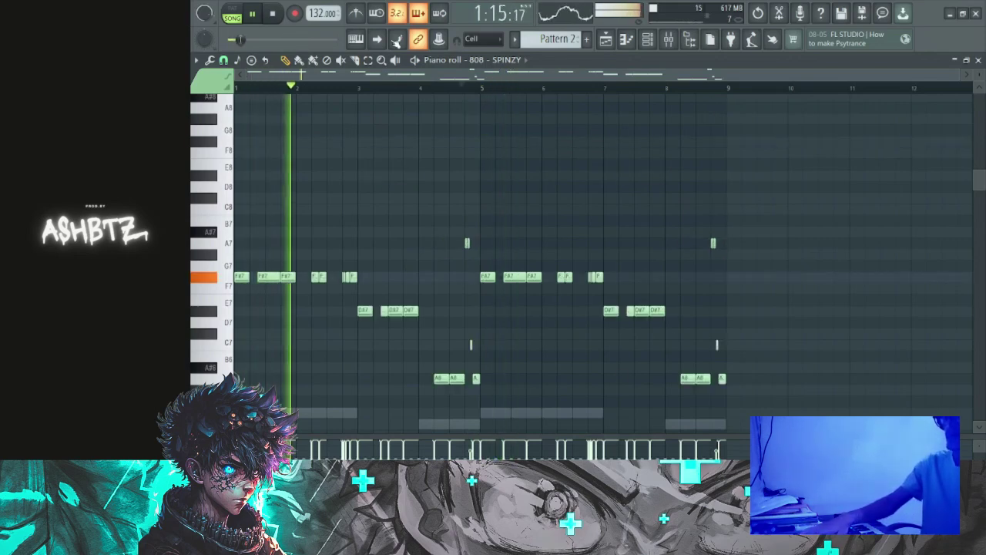
{"action": "key", "text": "ctrl+Down"}
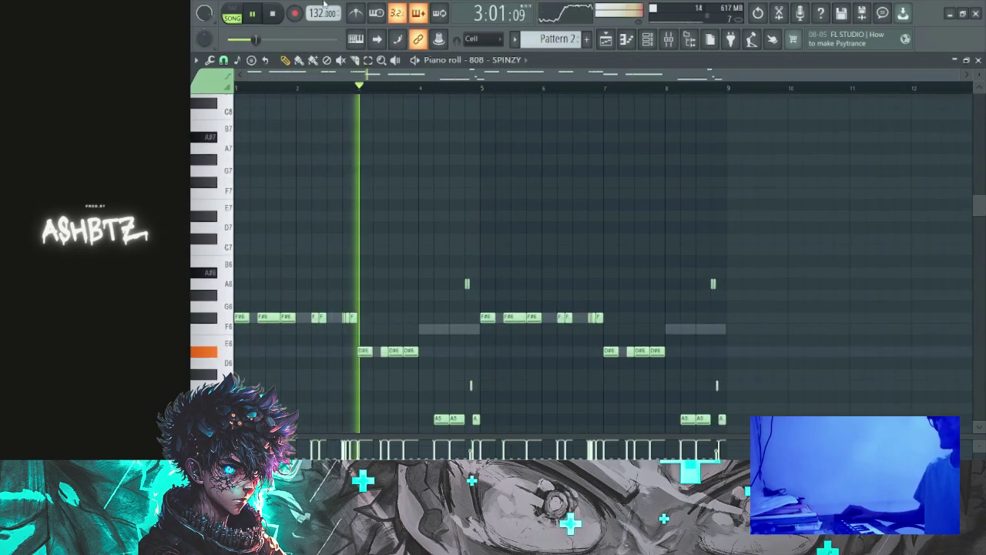
- Review the 808 - SPINZY channel's sample, envelope and miscellaneous settings, and return to its piano roll without any stray note
{"action": "scroll", "coordinate": [489, 159], "scroll_direction": "down", "scroll_amount": 4}
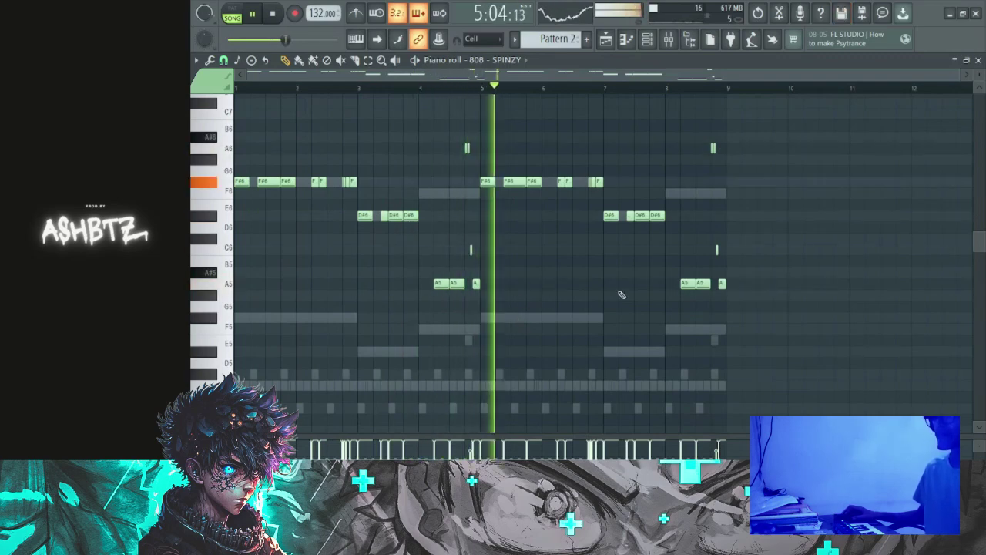
{"action": "left_click", "coordinate": [648, 39]}
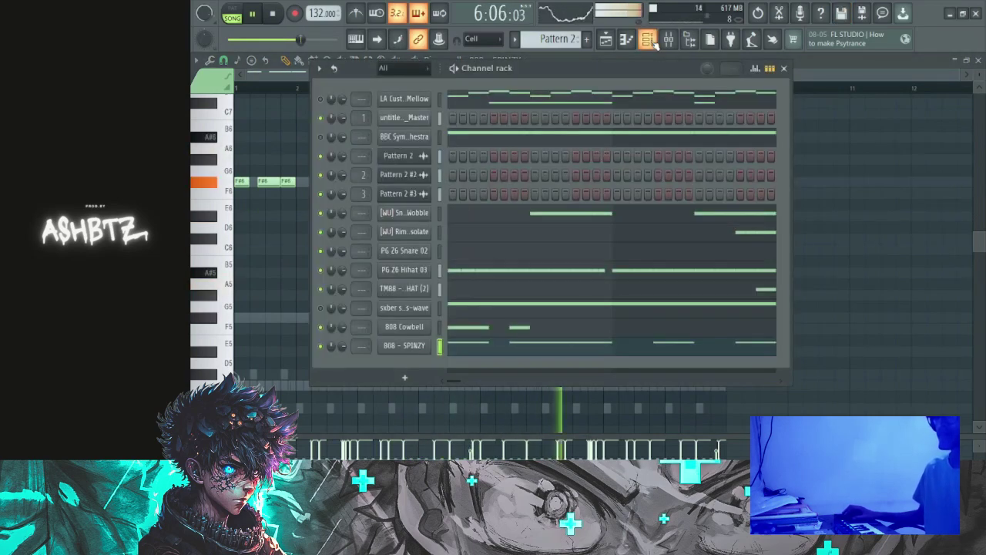
{"action": "left_click", "coordinate": [417, 346]}
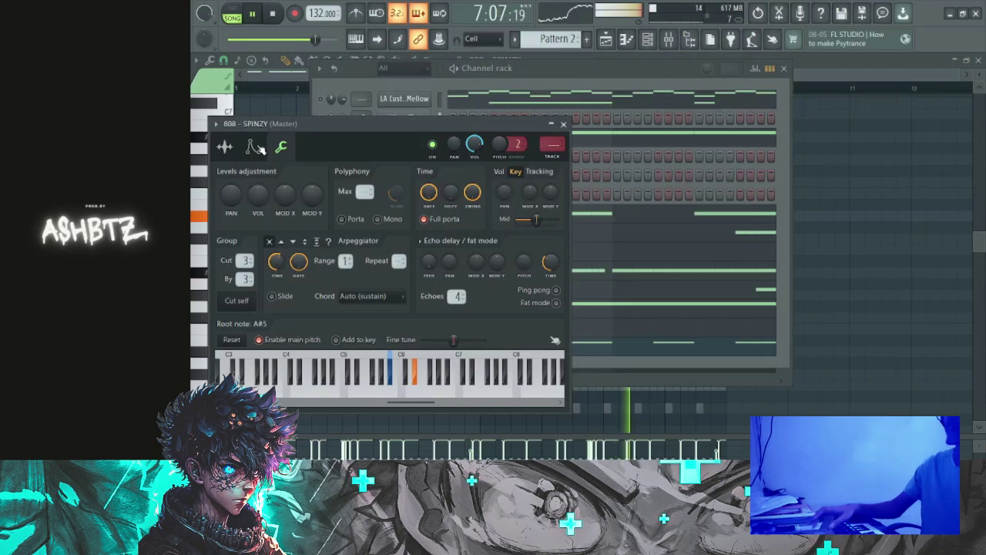
{"action": "left_click", "coordinate": [253, 148]}
{"action": "left_click", "coordinate": [226, 148]}
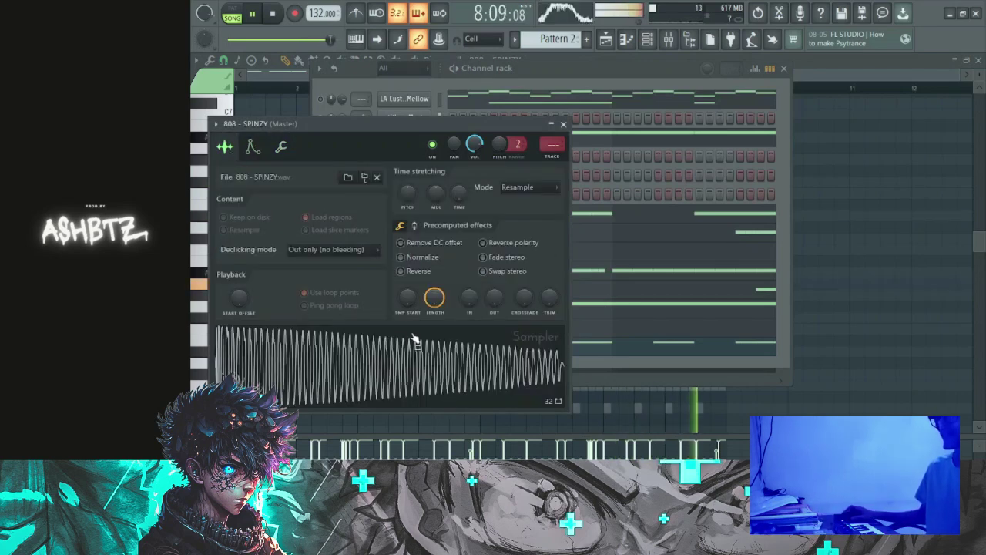
{"action": "left_click", "coordinate": [283, 149]}
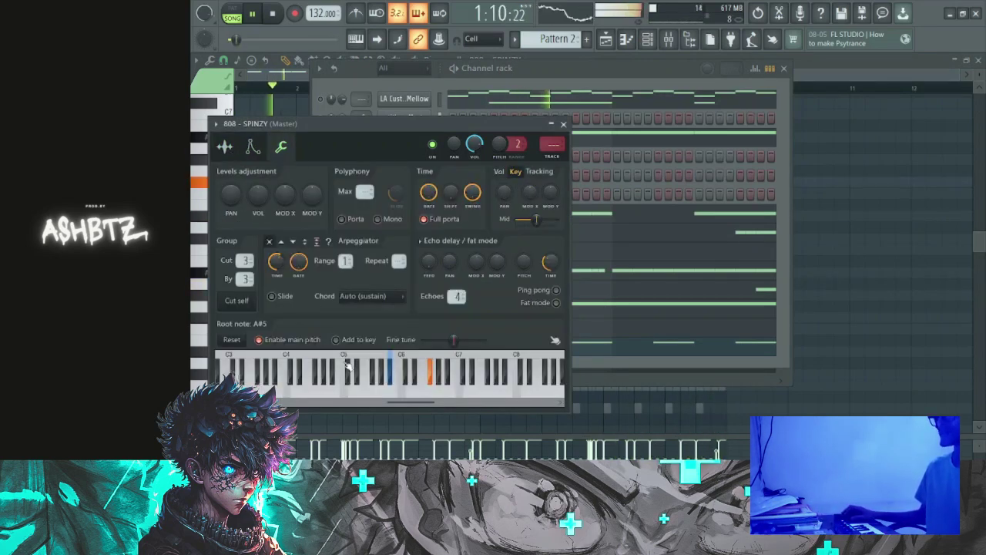
{"action": "key", "text": "Escape"}
{"action": "key", "text": "Escape"}
{"action": "left_click", "coordinate": [541, 339]}
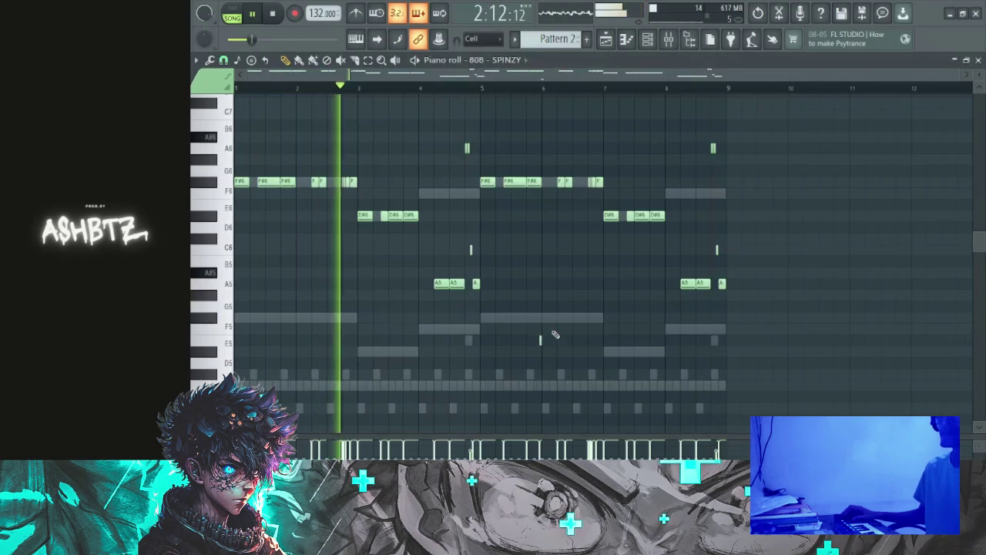
{"action": "right_click", "coordinate": [541, 340]}
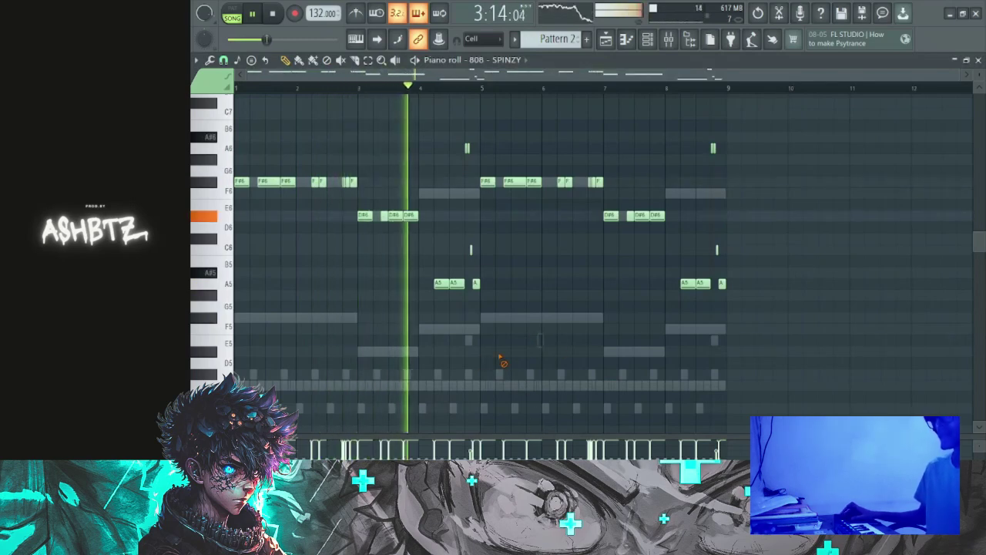
- Replace the 808 - SPINZY channel's sample with venexxi - sendem 808 and return to the piano roll
{"action": "key", "text": "F6"}
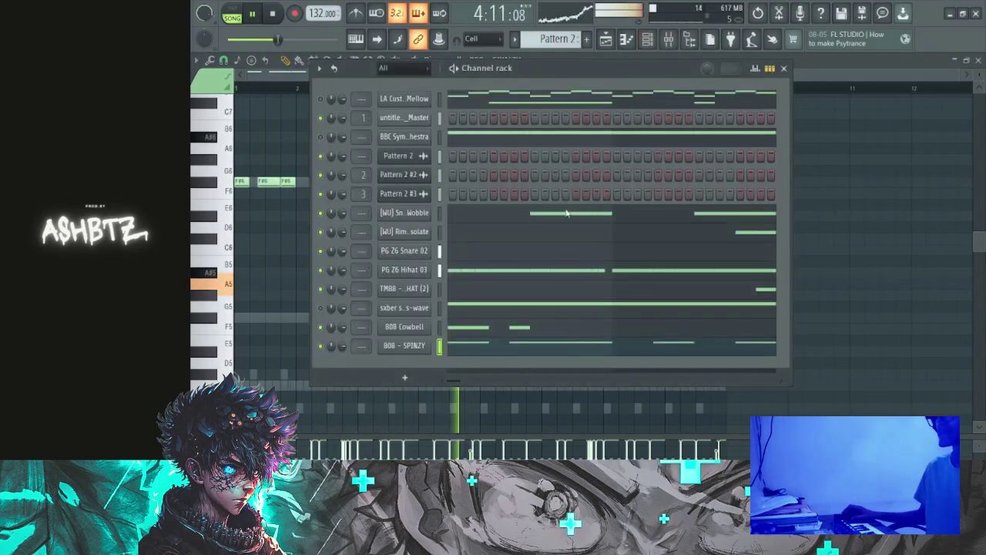
{"action": "left_click", "coordinate": [398, 347]}
{"action": "left_click", "coordinate": [223, 147]}
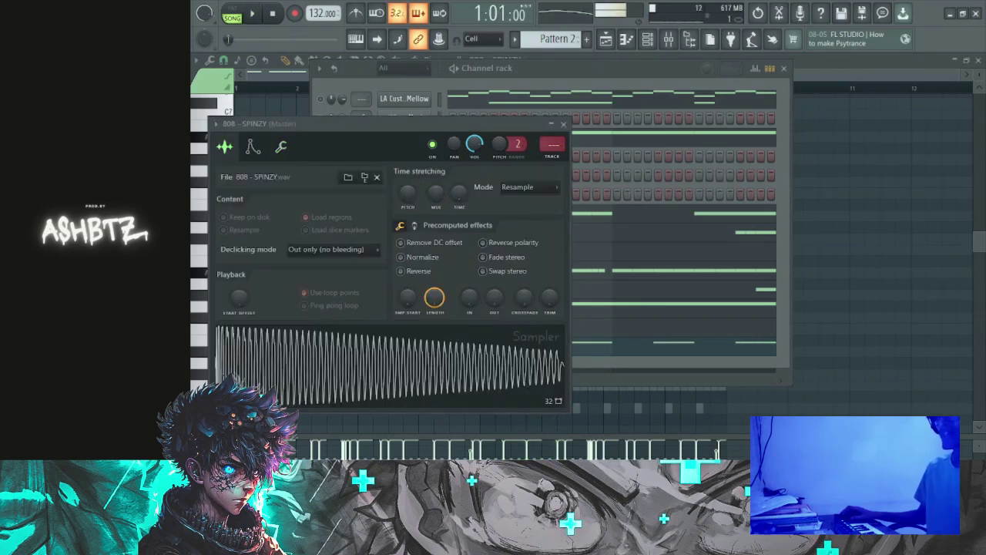
{"action": "key", "text": "F7"}
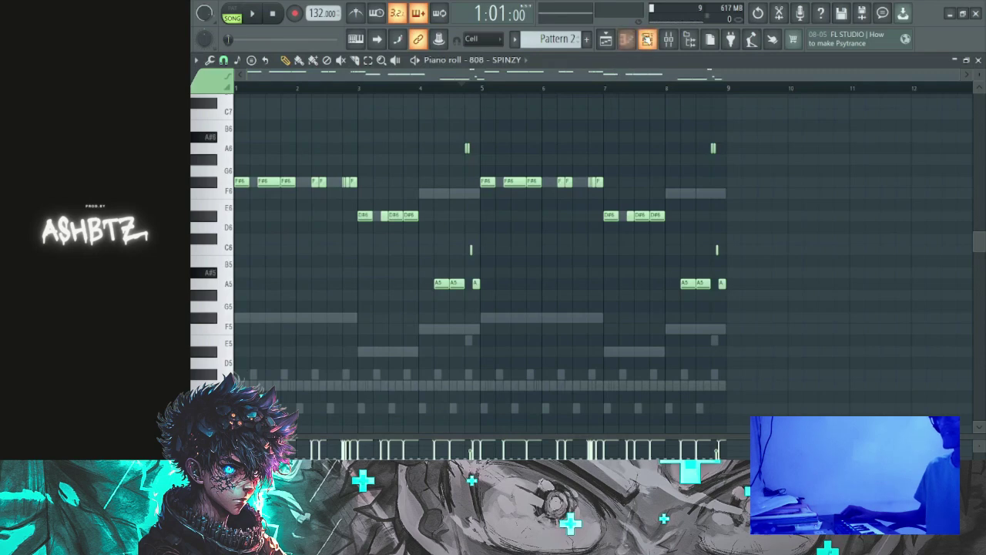
{"action": "key", "text": "F6"}
{"action": "left_click", "coordinate": [404, 345]}
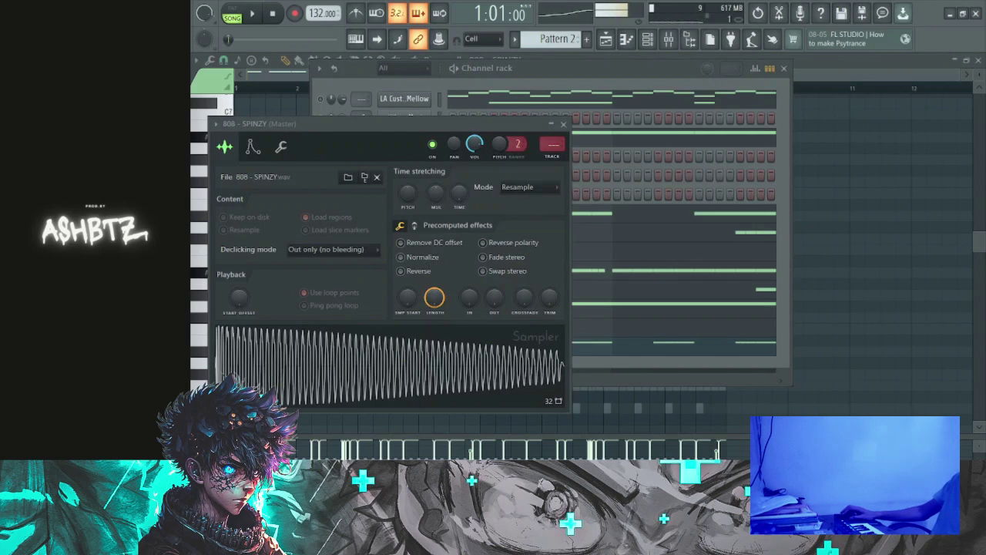
{"action": "left_click_drag", "start_coordinate": [305, 356], "coordinate": [364, 362]}
{"action": "key", "text": "Escape"}
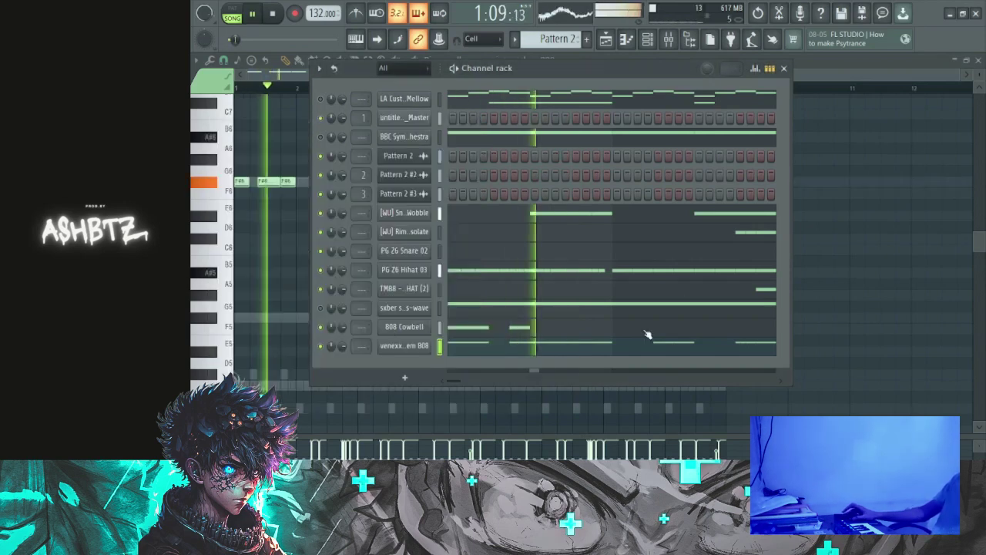
{"action": "key", "text": "Escape"}
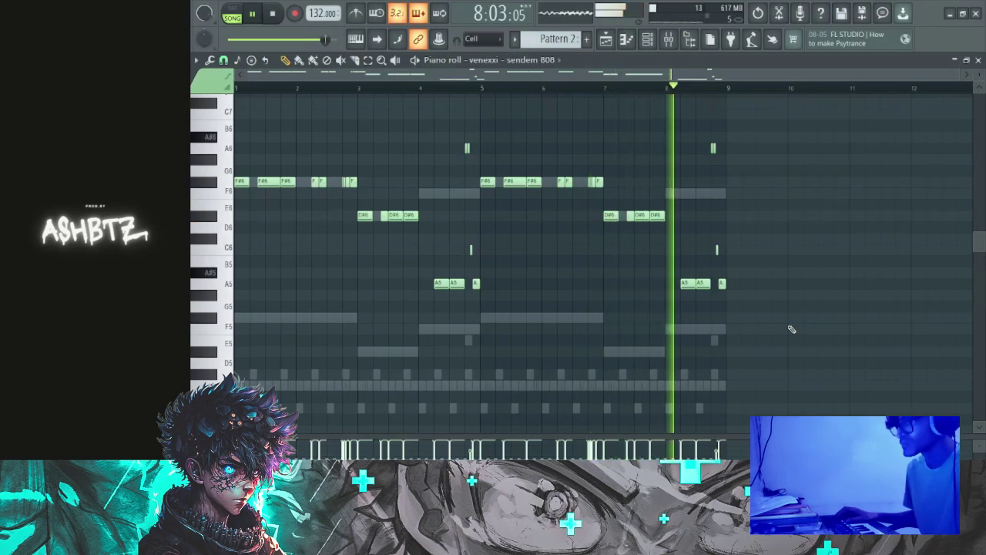
- Lower the whole 808 part by one octave
{"action": "key", "text": "ctrl+Down"}
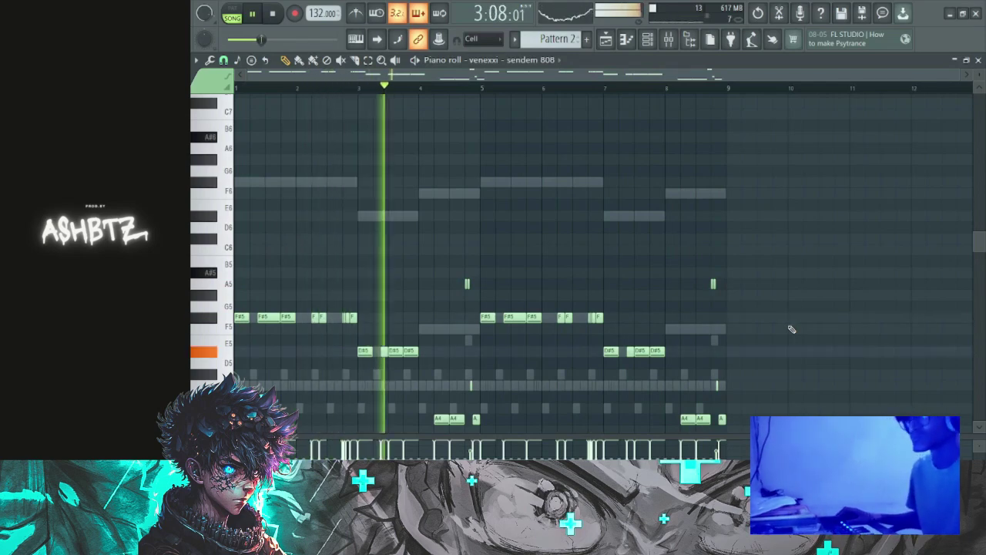
{"action": "scroll", "coordinate": [794, 308], "scroll_direction": "down", "scroll_amount": 6}
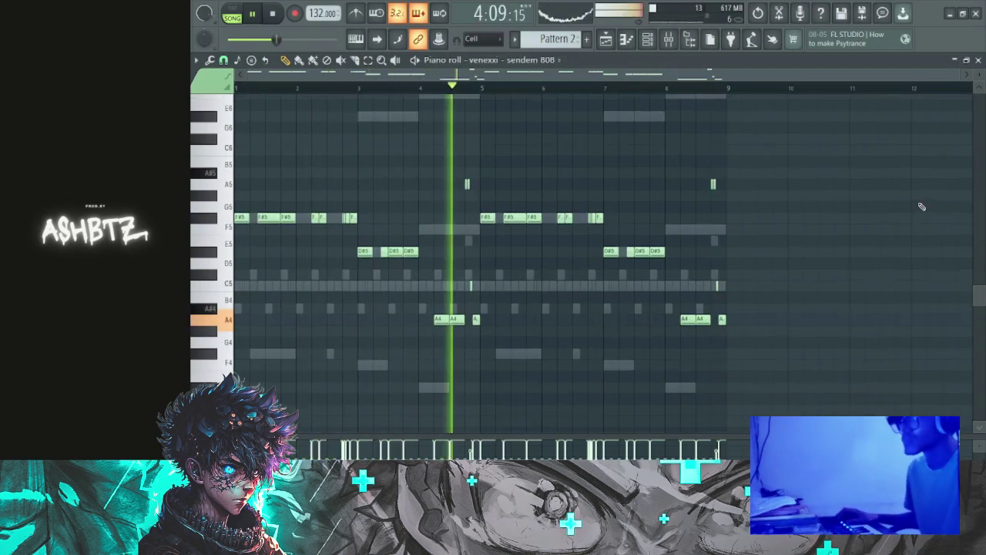
{"action": "scroll", "coordinate": [771, 245], "scroll_direction": "up", "scroll_amount": 1}
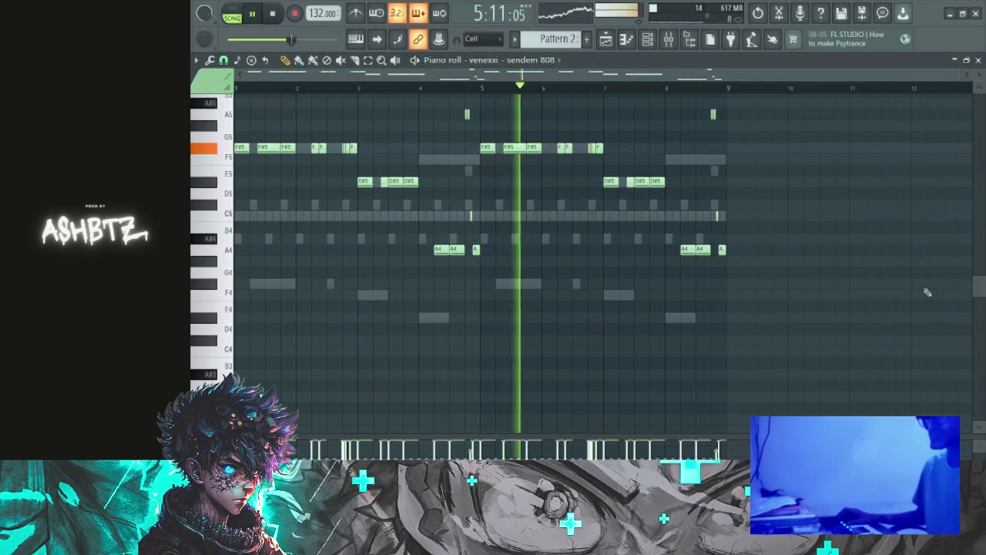
- Select the two short A5 notes and the C5 note at the end of bar 4 and raise their velocity slightly
{"action": "scroll", "coordinate": [474, 283], "scroll_direction": "up", "scroll_amount": 5}
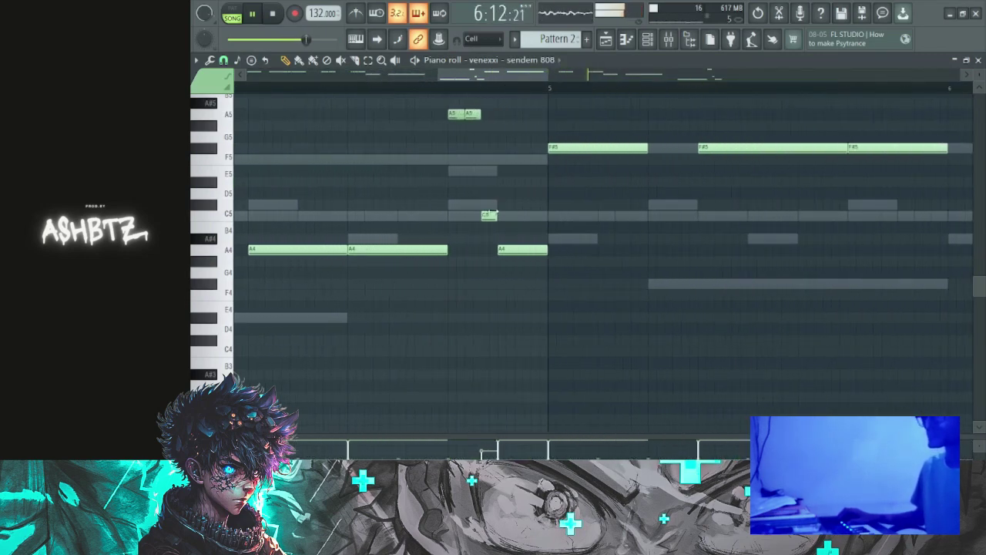
{"action": "scroll", "coordinate": [426, 357], "scroll_direction": "down", "scroll_amount": 4}
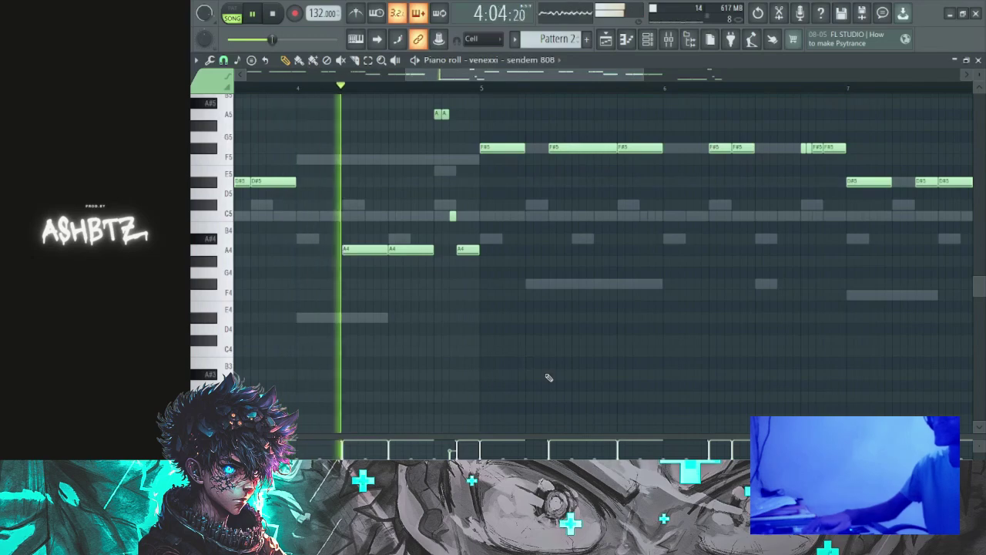
{"action": "scroll", "coordinate": [553, 380], "scroll_direction": "down", "scroll_amount": 3}
{"action": "scroll", "coordinate": [604, 378], "scroll_direction": "up", "scroll_amount": 3}
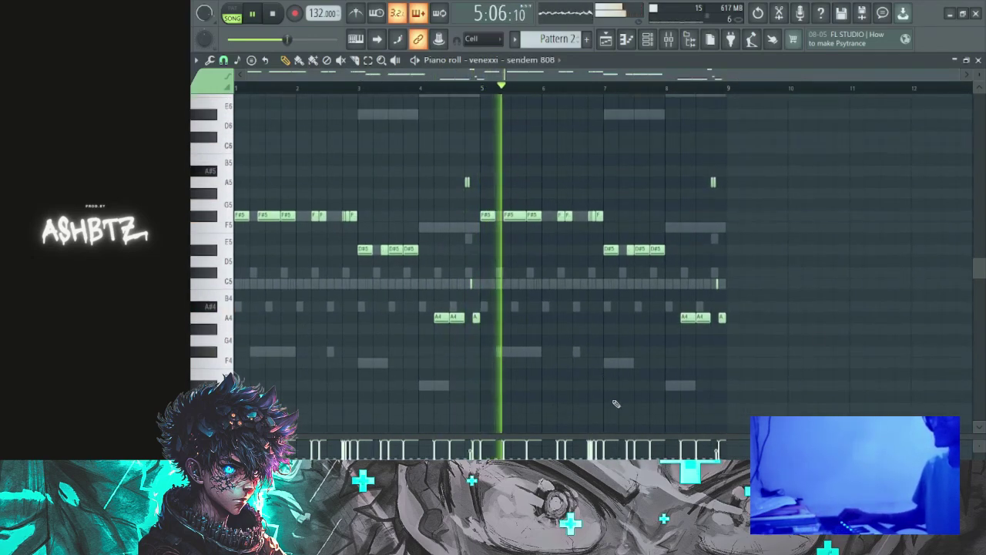
{"action": "scroll", "coordinate": [597, 396], "scroll_direction": "up", "scroll_amount": 3}
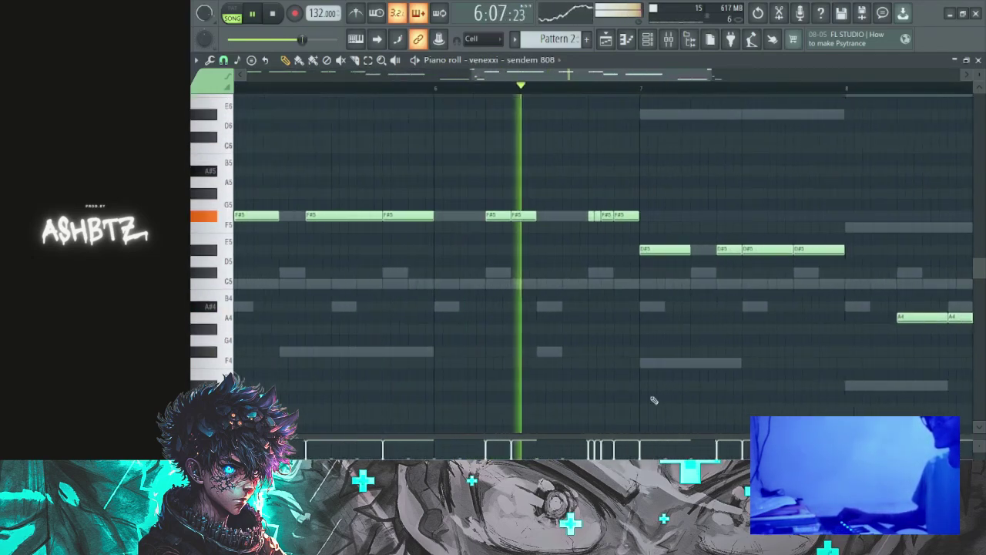
{"action": "scroll", "coordinate": [653, 398], "scroll_direction": "down", "scroll_amount": 3}
{"action": "scroll", "coordinate": [496, 447], "scroll_direction": "up", "scroll_amount": 5}
{"action": "scroll", "coordinate": [495, 453], "scroll_direction": "up", "scroll_amount": 1}
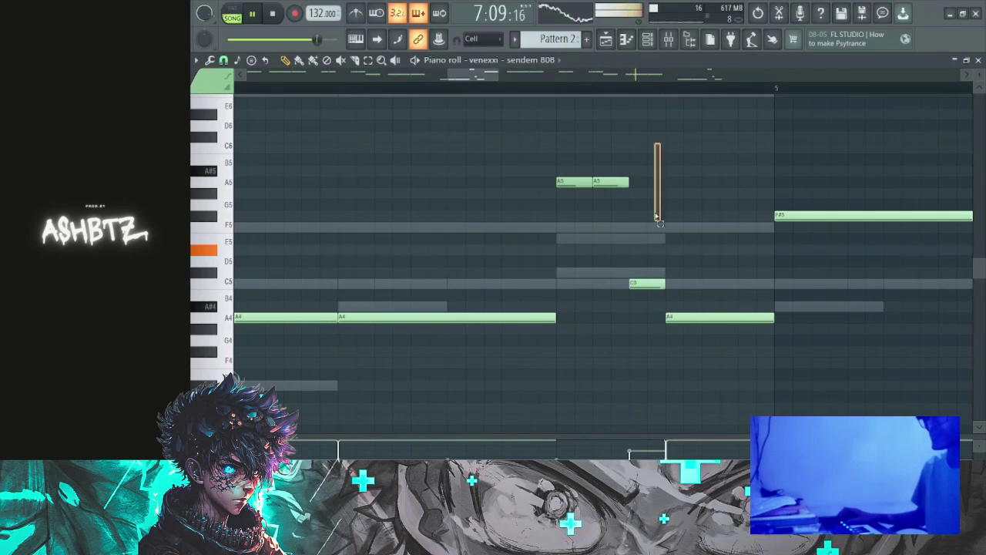
{"action": "left_click_drag", "start_coordinate": [657, 218], "coordinate": [578, 310]}
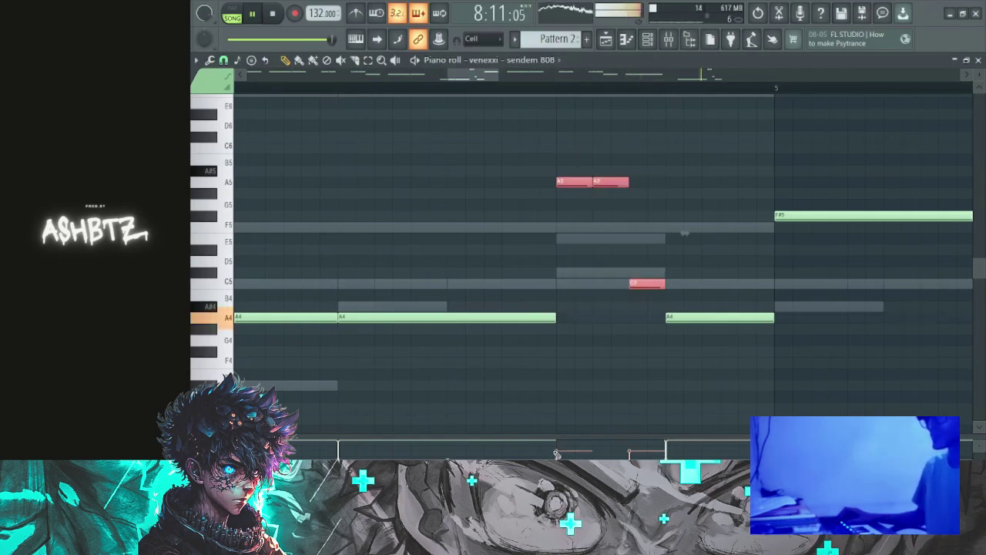
- Raise the velocity of the matching short A5 and C5 notes at the end of bar 8 and clear the selection
{"action": "scroll", "coordinate": [452, 346], "scroll_direction": "down", "scroll_amount": 5}
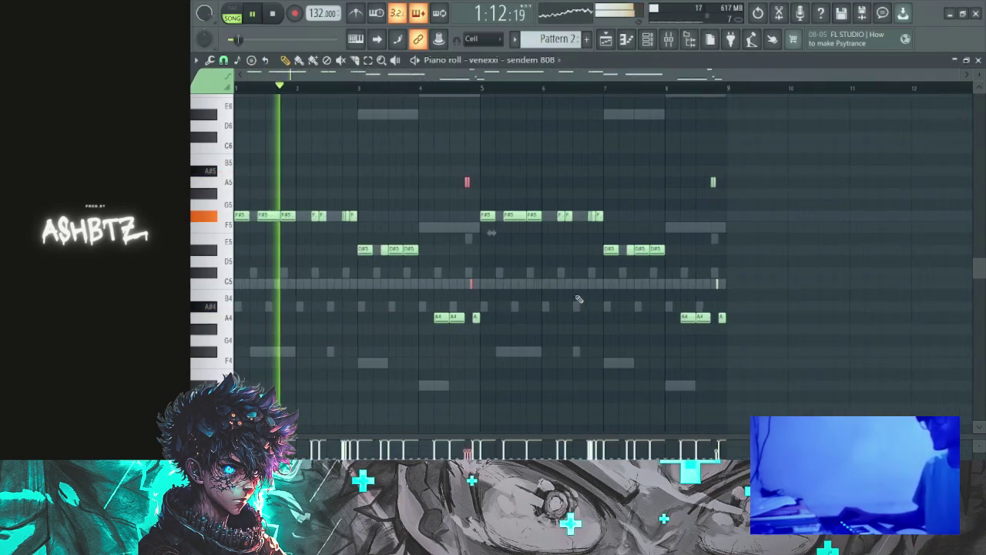
{"action": "scroll", "coordinate": [729, 193], "scroll_direction": "up", "scroll_amount": 6}
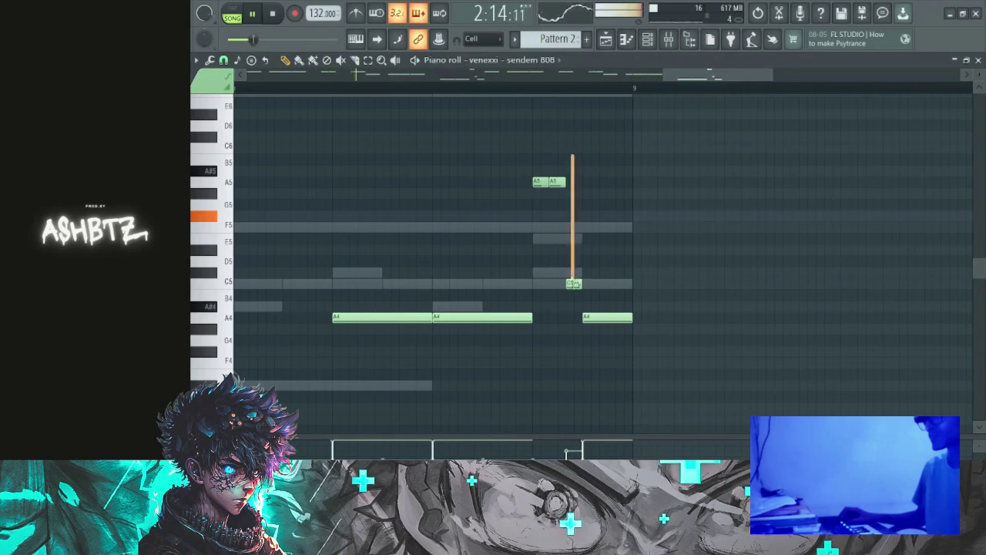
{"action": "left_click_drag", "start_coordinate": [533, 293], "coordinate": [532, 293]}
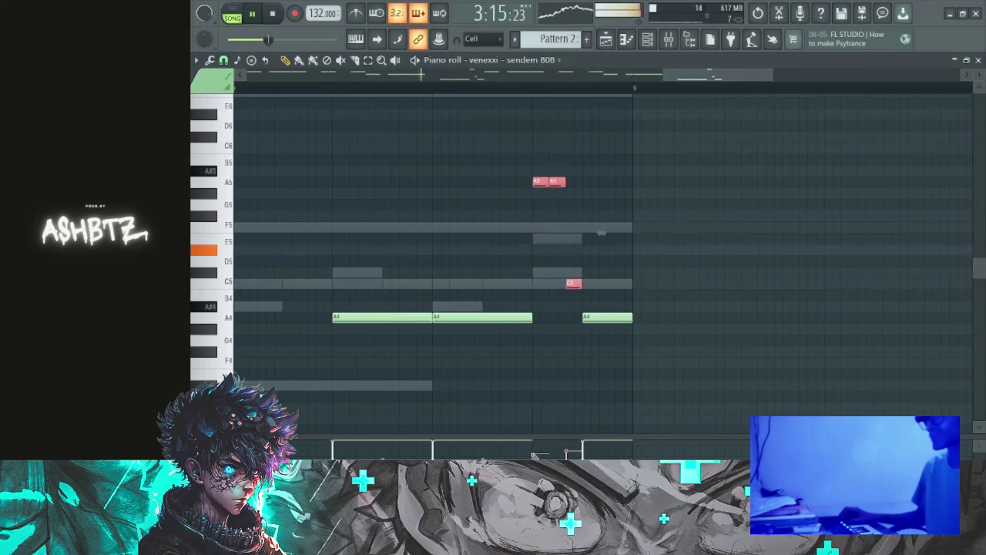
{"action": "scroll", "coordinate": [670, 334], "scroll_direction": "down", "scroll_amount": 5}
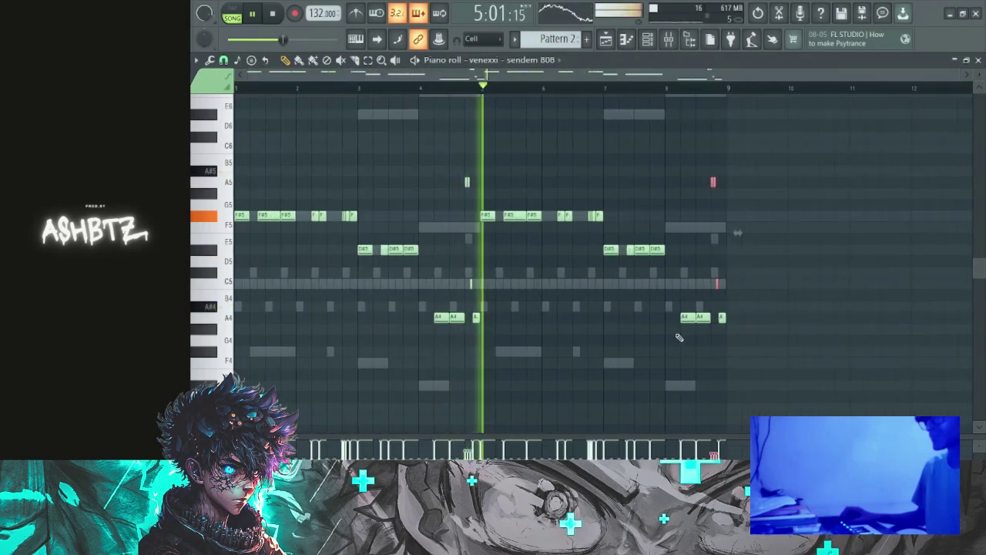
{"action": "right_click", "coordinate": [563, 351]}
- Try a short D#4 note in the first half of bar 4 and remove it
{"action": "left_click", "coordinate": [434, 386]}
{"action": "right_click", "coordinate": [434, 386]}
{"action": "left_click", "coordinate": [422, 386]}
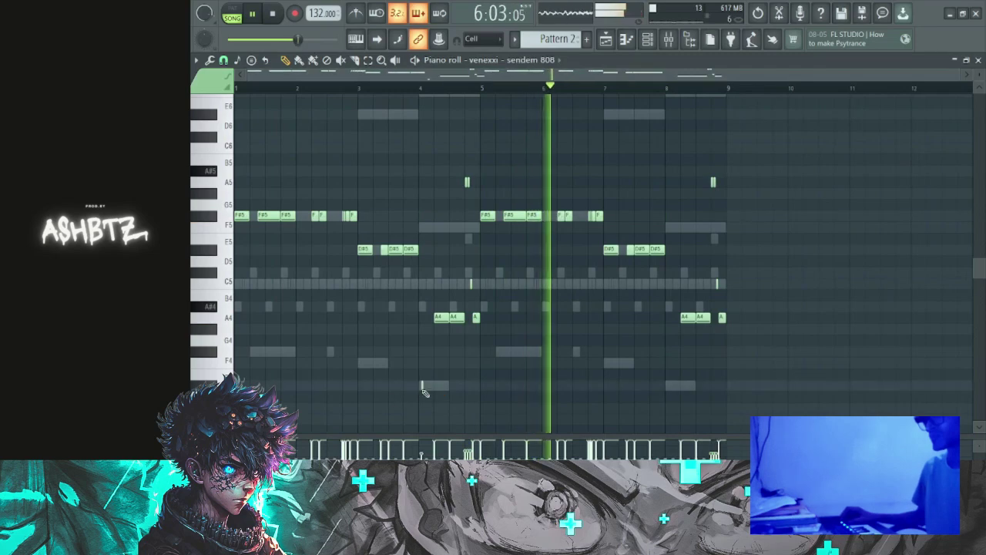
{"action": "right_click", "coordinate": [422, 386]}
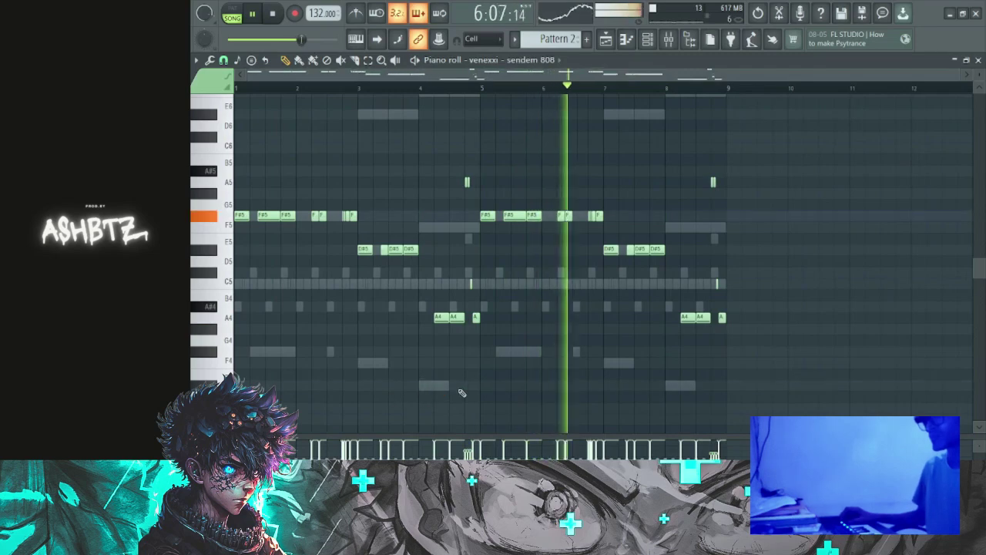
- Replace the 808 channel's sample with venexxi - ! spinz 808 and close the channel rack
{"action": "left_click", "coordinate": [649, 40]}
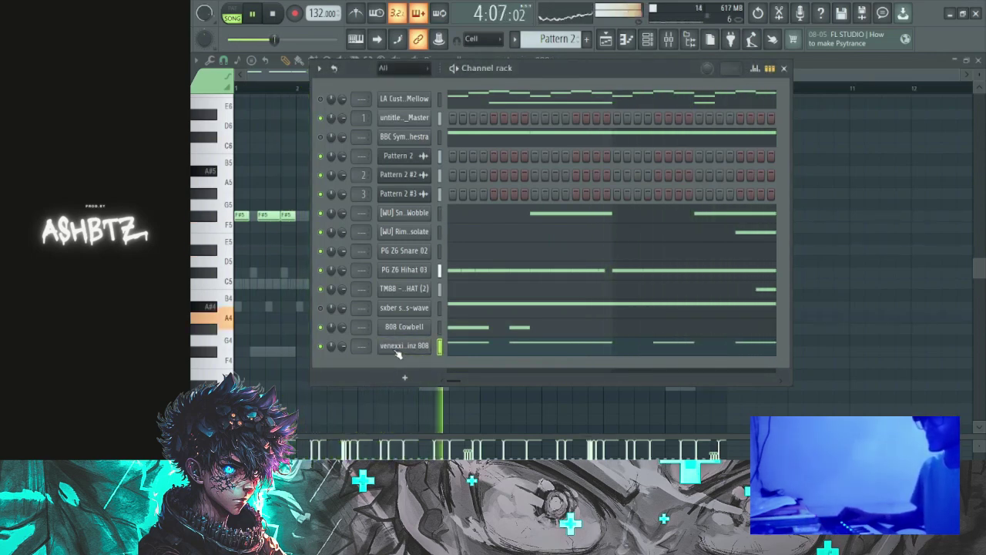
{"action": "left_click", "coordinate": [786, 69]}
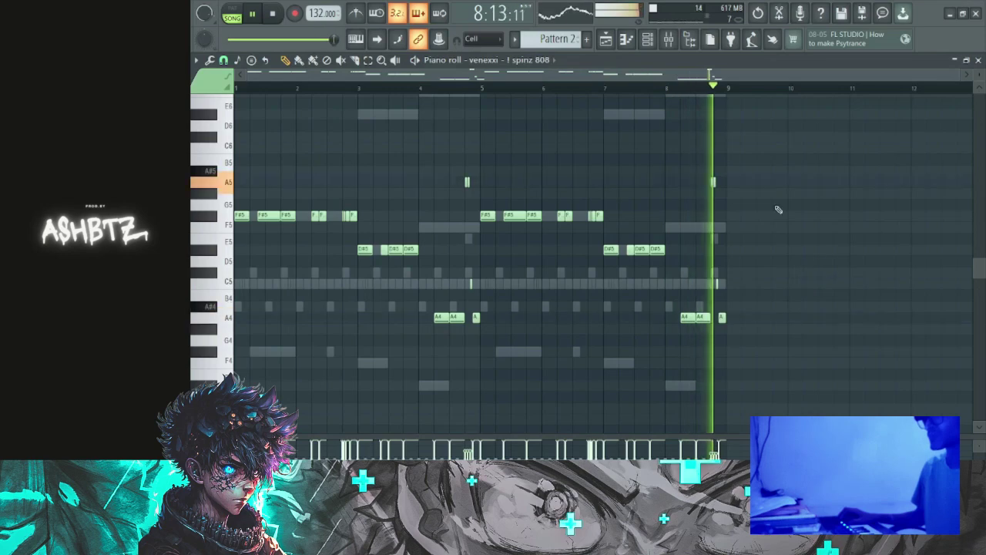
- Try placing extra Pattern 2 clips on the playlist's empty area and delete them
{"action": "left_click", "coordinate": [606, 39]}
{"action": "left_click", "coordinate": [635, 218]}
{"action": "right_click", "coordinate": [676, 202]}
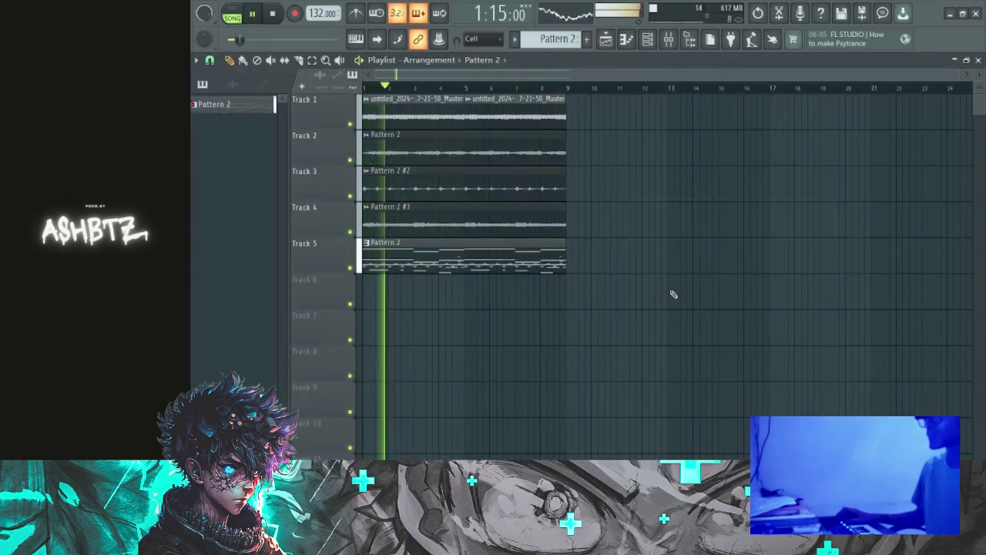
{"action": "left_click", "coordinate": [701, 322]}
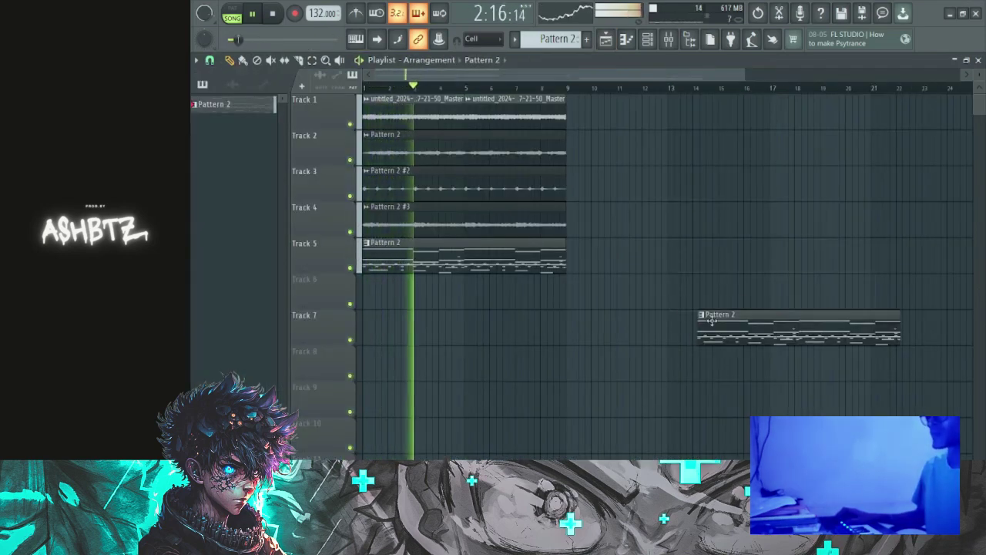
{"action": "right_click", "coordinate": [711, 324]}
{"action": "left_click", "coordinate": [712, 366]}
{"action": "right_click", "coordinate": [712, 367]}
{"action": "left_click", "coordinate": [706, 367]}
{"action": "right_click", "coordinate": [712, 370]}
- Program a kick on C5 following the 808's rhythm, swap its sample for the [MS] KP Love kick, and restart playback
{"action": "key", "text": "F7"}
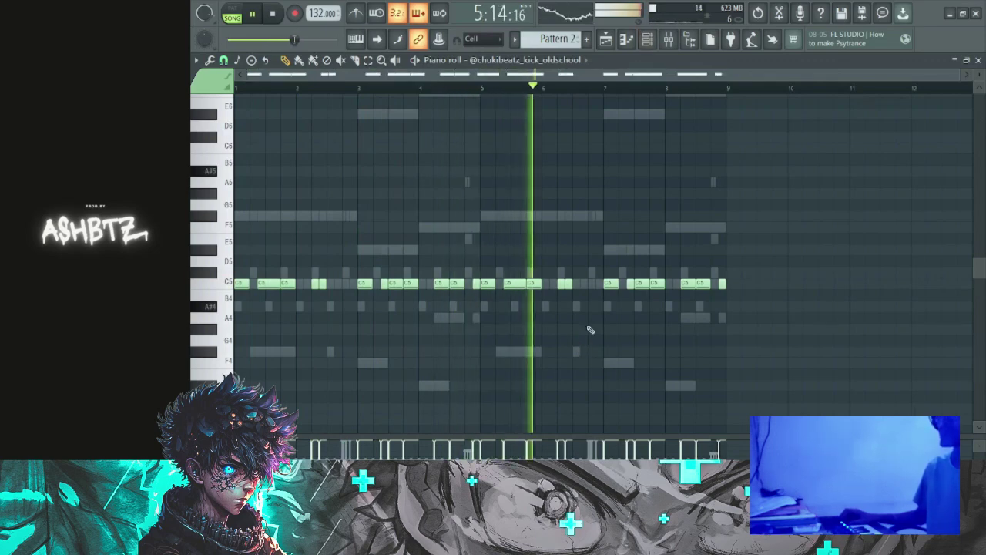
{"action": "key", "text": "F6"}
{"action": "key", "text": "space"}
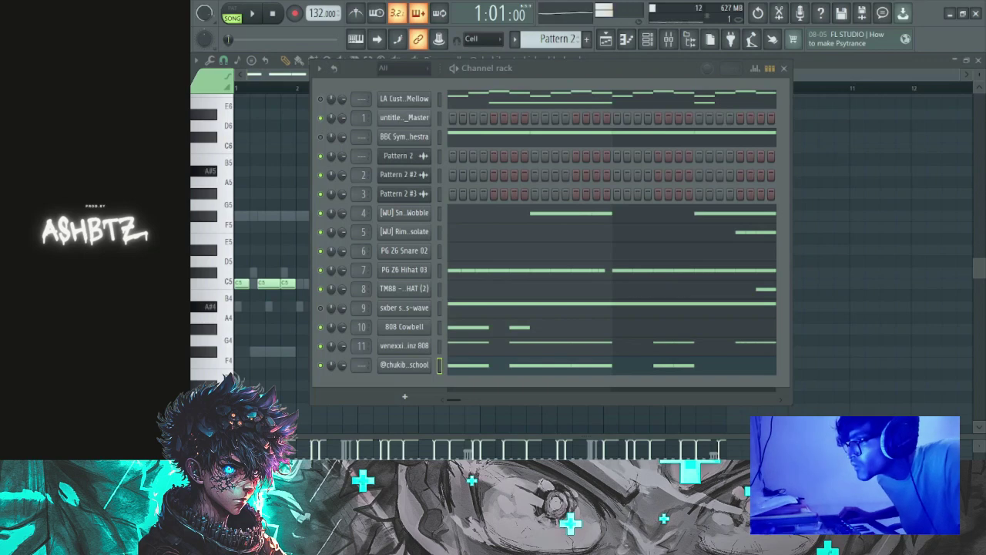
{"action": "key", "text": "space"}
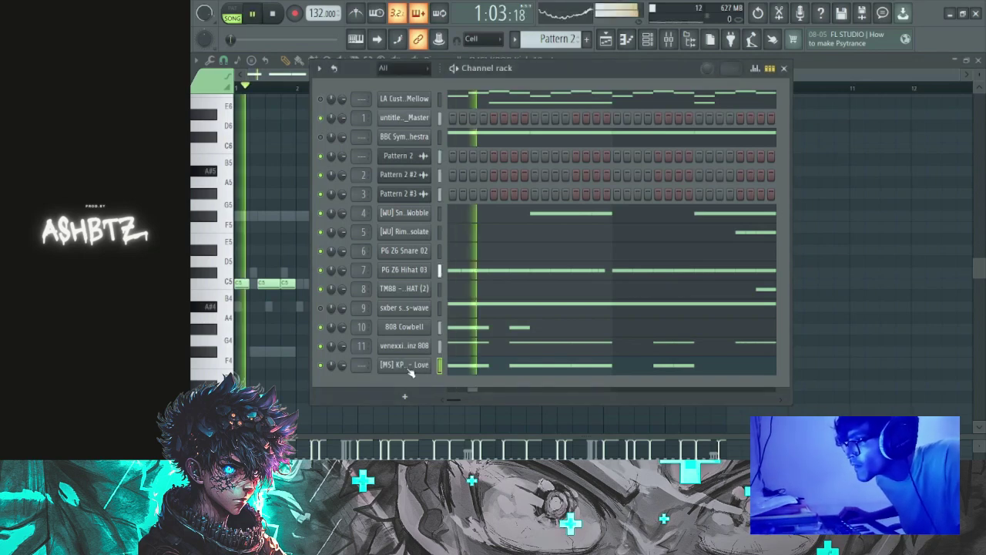
- Try [WU] Kick - Aspen as the kick channel's sample during playback and close its sampler window
{"action": "left_click", "coordinate": [412, 370]}
{"action": "key", "text": "space"}
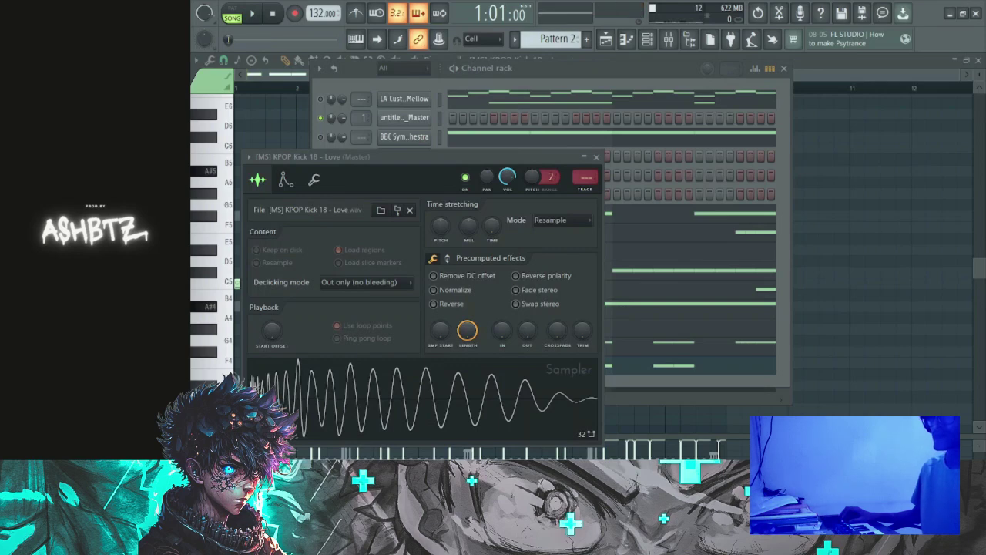
{"action": "left_click_drag", "start_coordinate": [374, 423], "coordinate": [363, 413]}
{"action": "key", "text": "space"}
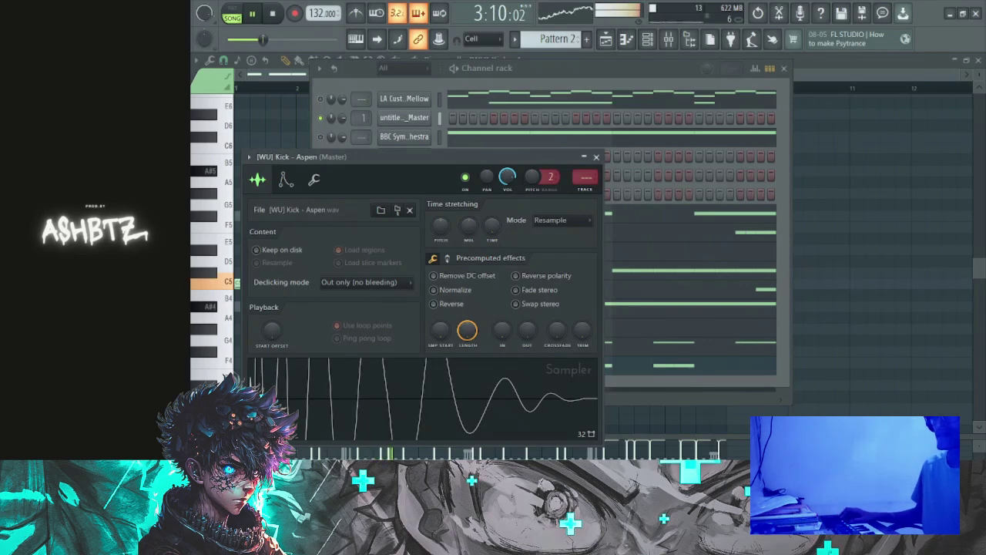
{"action": "key", "text": "Escape"}
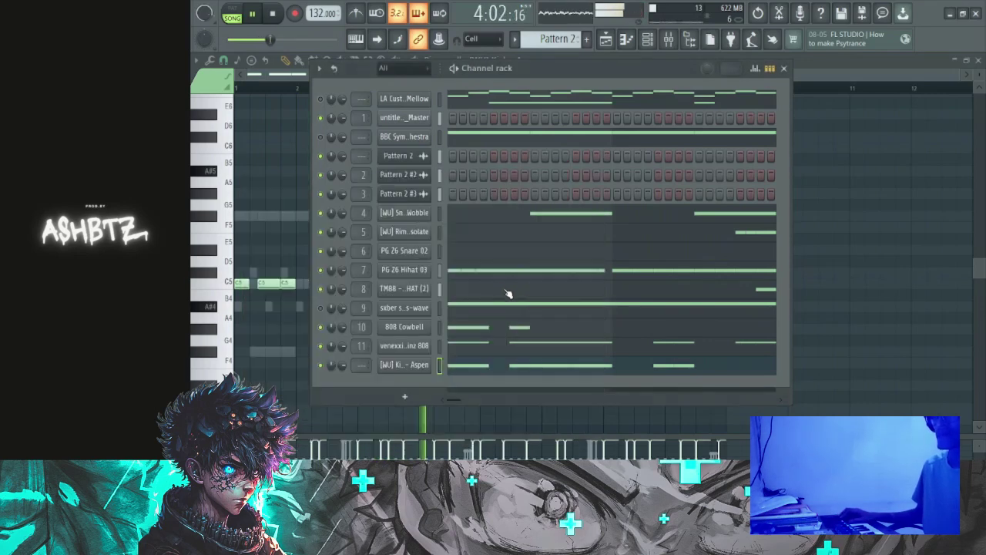
- Try the [WU] Kick - Coffee and [WU] Kick - Hinge samples on the kick channel and undo the extra Hinge channel
{"action": "left_click", "coordinate": [410, 366]}
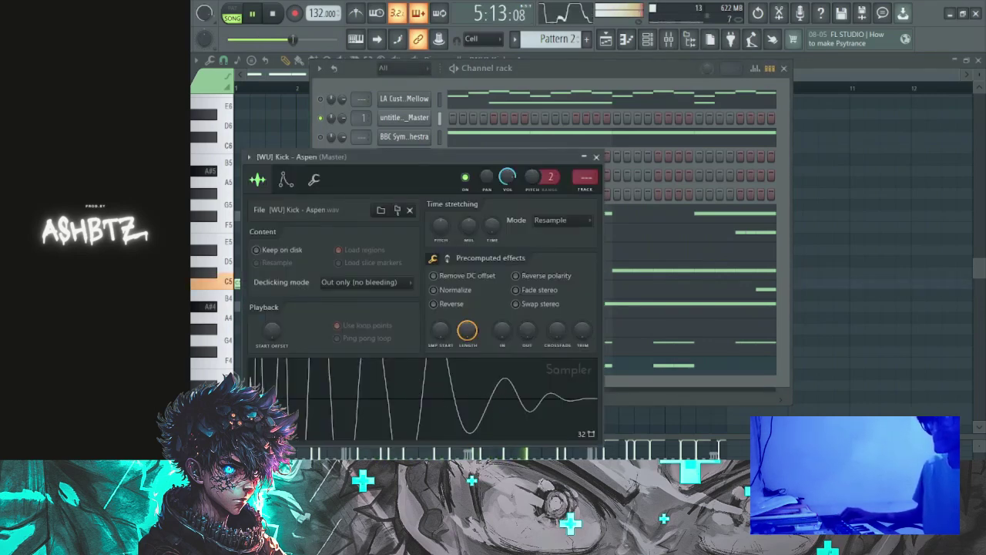
{"action": "scroll", "coordinate": [394, 416], "scroll_direction": "down", "scroll_amount": 1}
{"action": "key", "text": "space"}
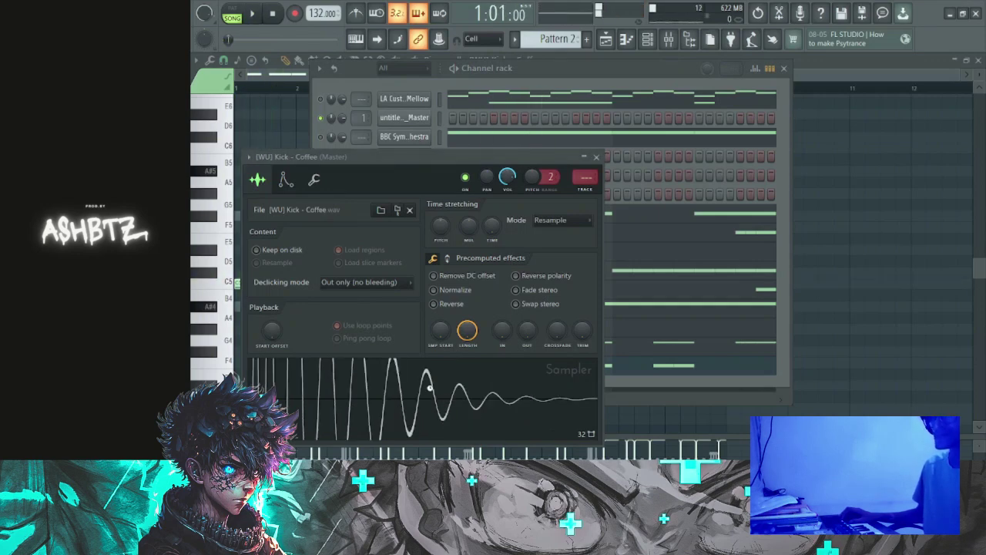
{"action": "key", "text": "space"}
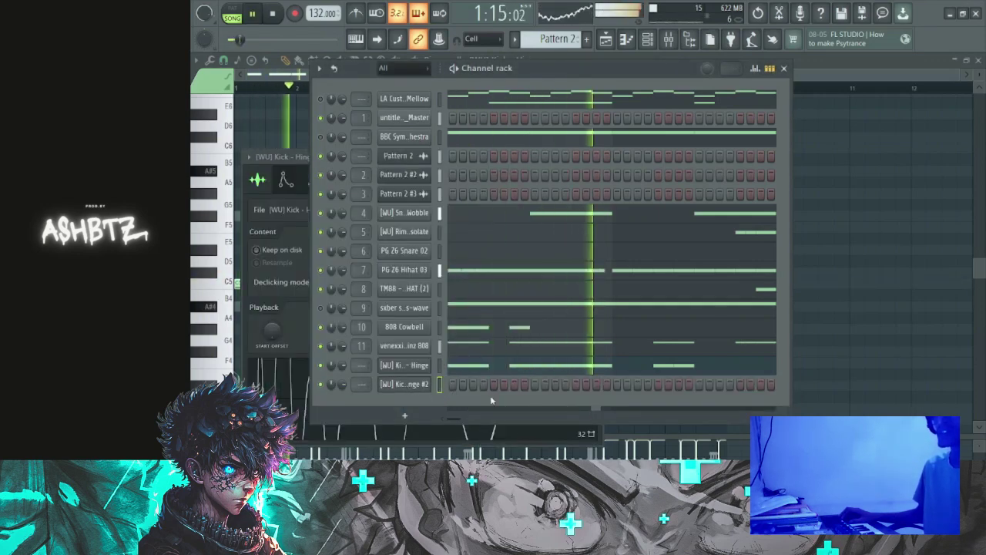
{"action": "key", "text": "ctrl+z"}
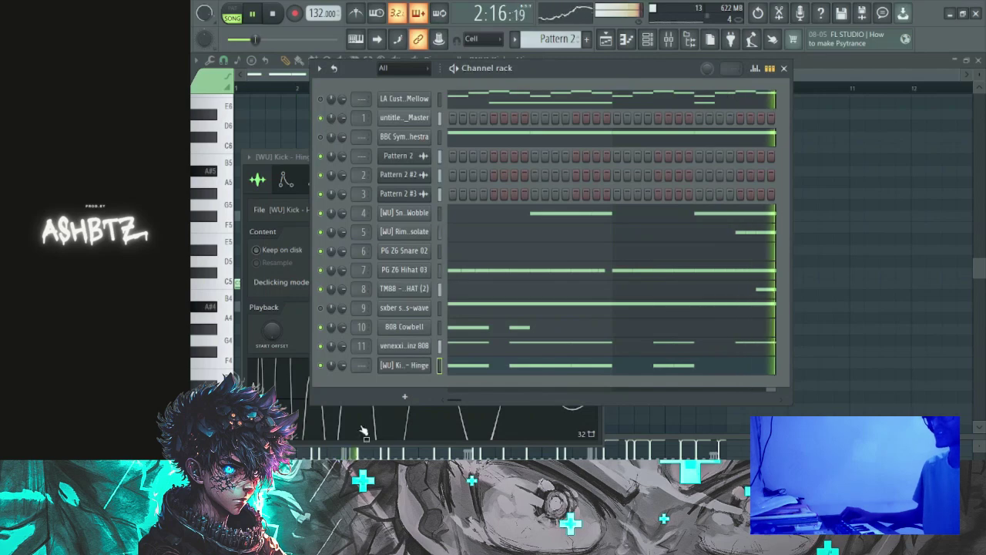
- Try [WU] Kick - Pine as the kick channel's sample and play the beat briefly
{"action": "key", "text": "space"}
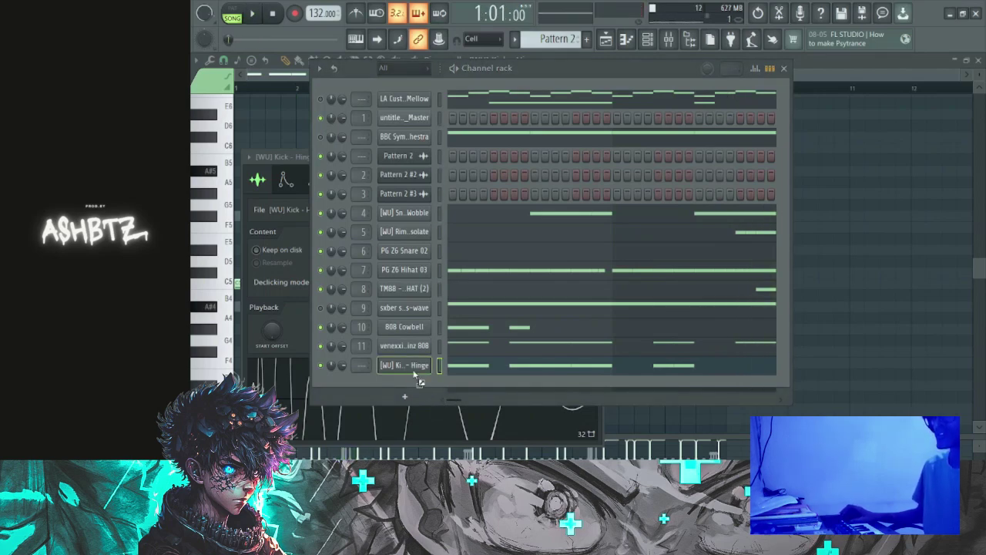
{"action": "left_click_drag", "start_coordinate": [415, 374], "coordinate": [414, 373]}
{"action": "key", "text": "space"}
{"action": "key", "text": "space"}
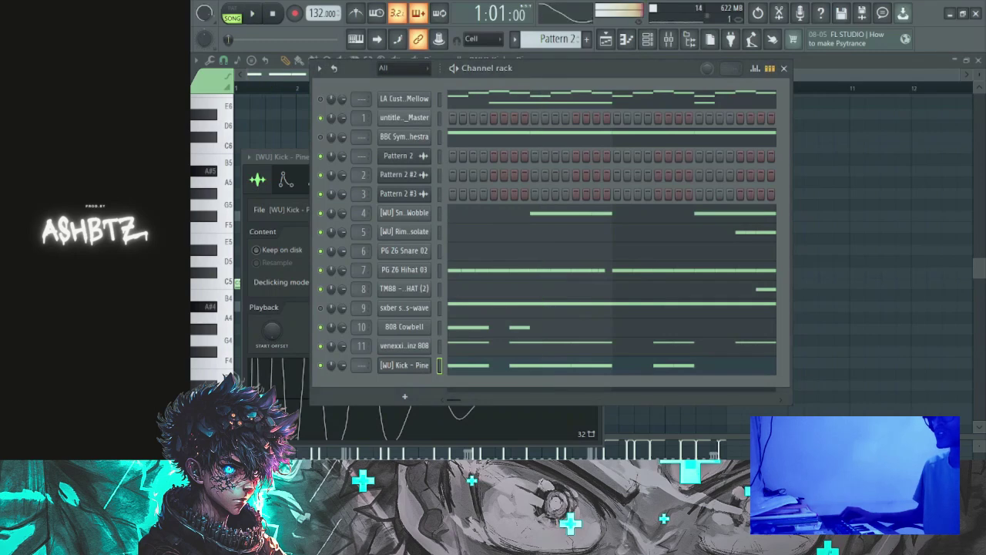
- Replace the kick channel's sample with [WU] Kick - Aspen and delete the extra Aspen channel from the channel rack
{"action": "left_click_drag", "start_coordinate": [321, 357], "coordinate": [403, 375]}
{"action": "key", "text": "Escape"}
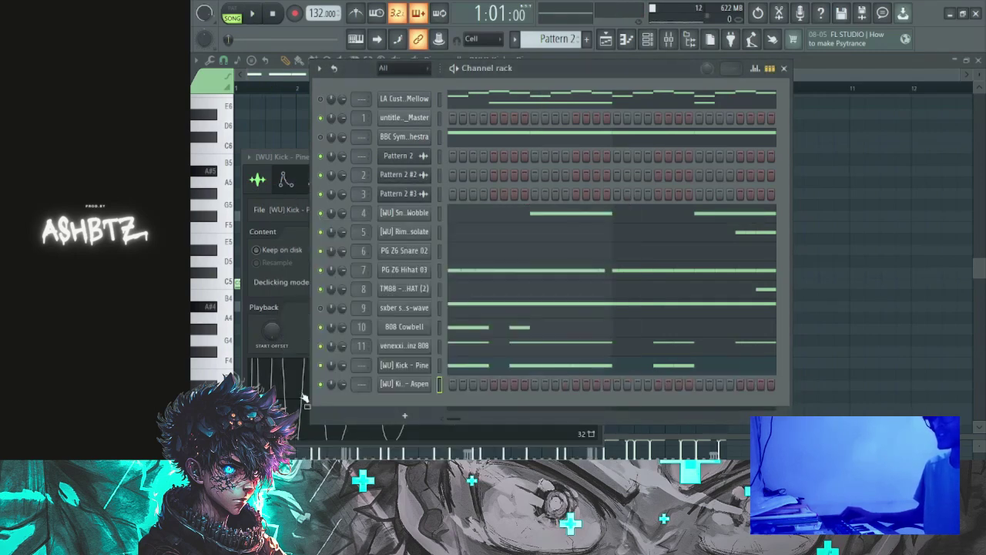
{"action": "left_click_drag", "start_coordinate": [154, 323], "coordinate": [405, 348]}
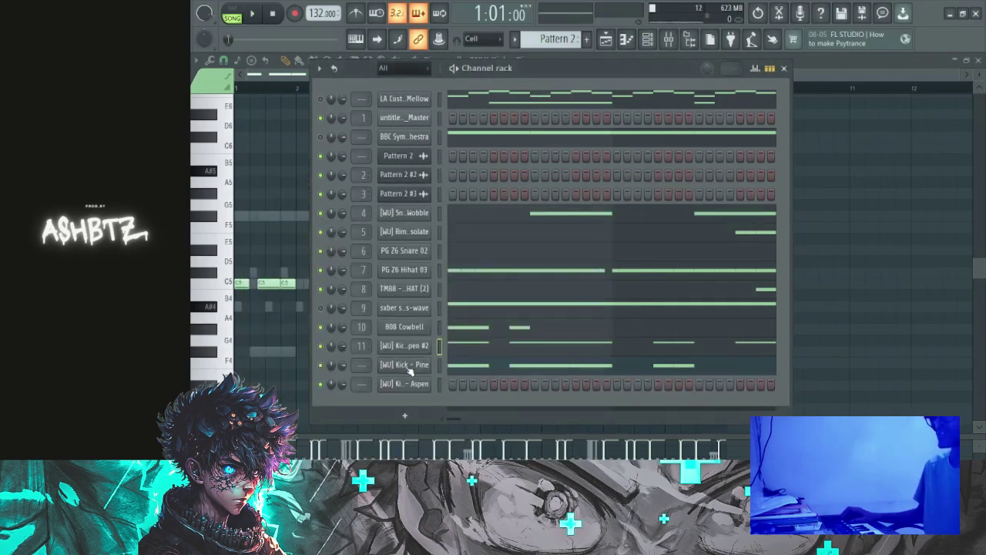
{"action": "left_click_drag", "start_coordinate": [154, 323], "coordinate": [407, 367]}
{"action": "left_click", "coordinate": [413, 389]}
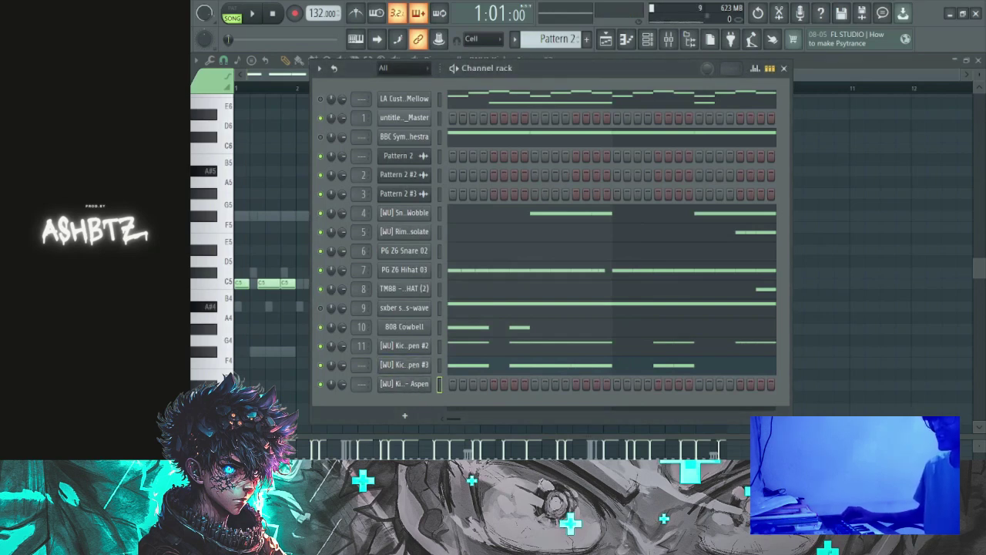
{"action": "key", "text": "alt+Delete"}
{"action": "key", "text": "space"}
- Restore the venexxi - ! spinz 808 sample on the 808 channel routed to mixer track 11 and play the beat briefly
{"action": "left_click", "coordinate": [413, 350]}
{"action": "key", "text": "space"}
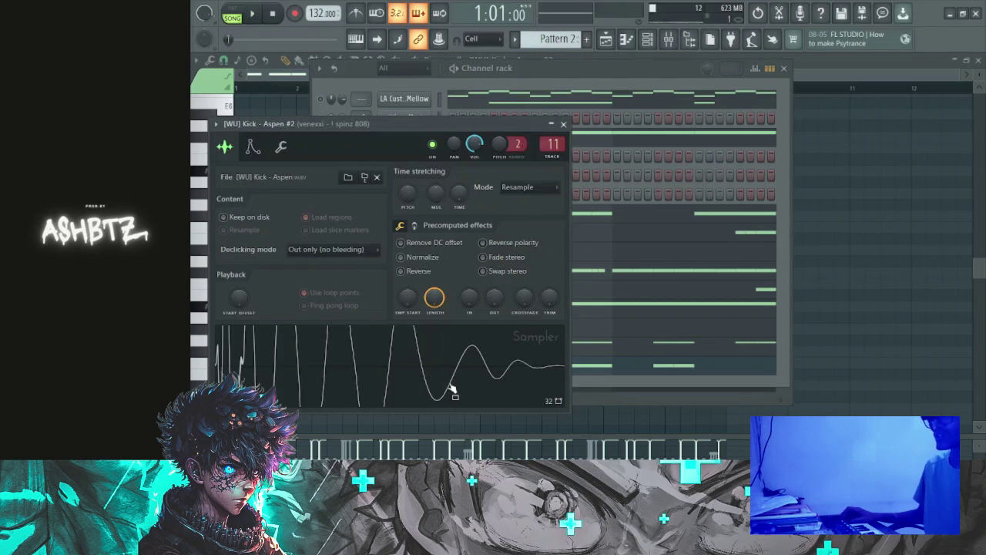
{"action": "key", "text": "Escape"}
{"action": "left_click", "coordinate": [401, 347]}
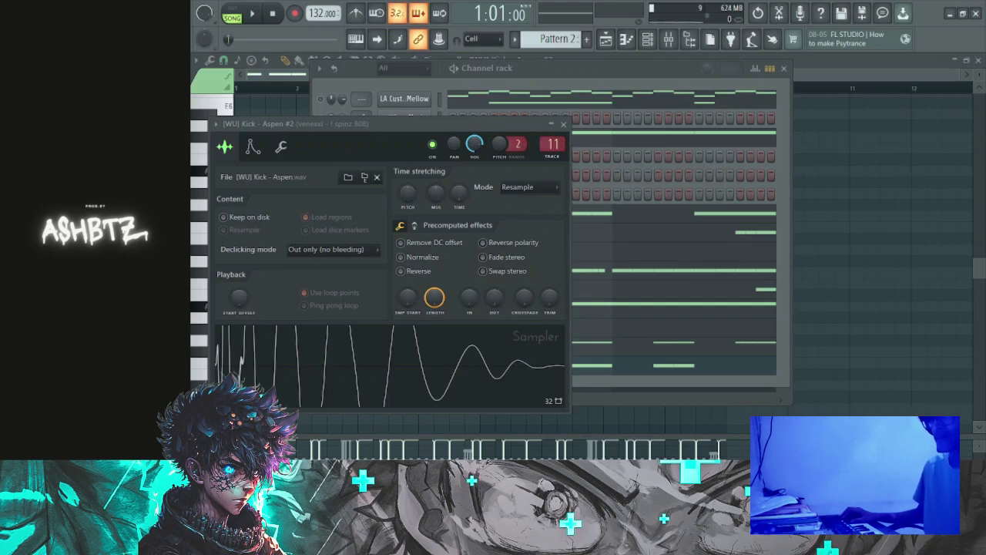
{"action": "left_click", "coordinate": [565, 124]}
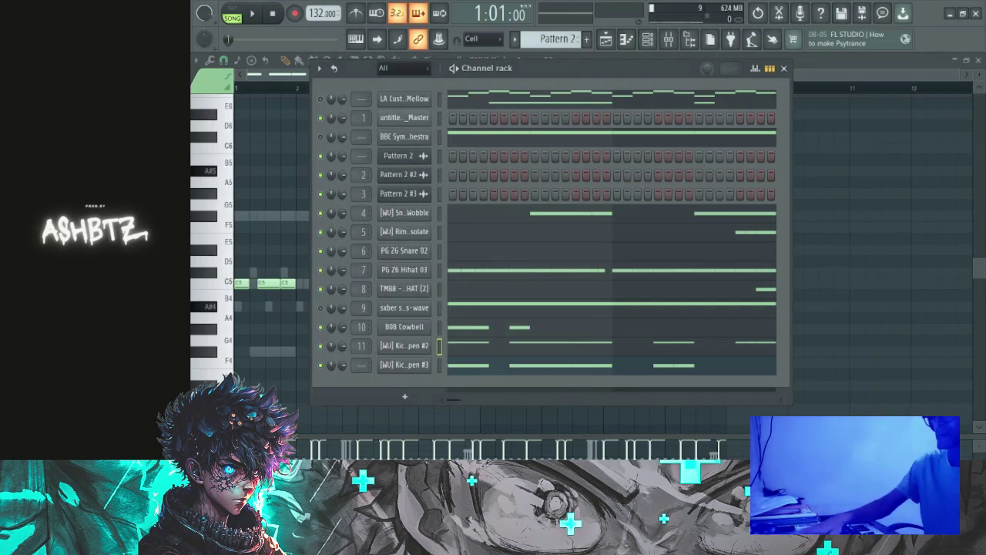
{"action": "key", "text": "space"}
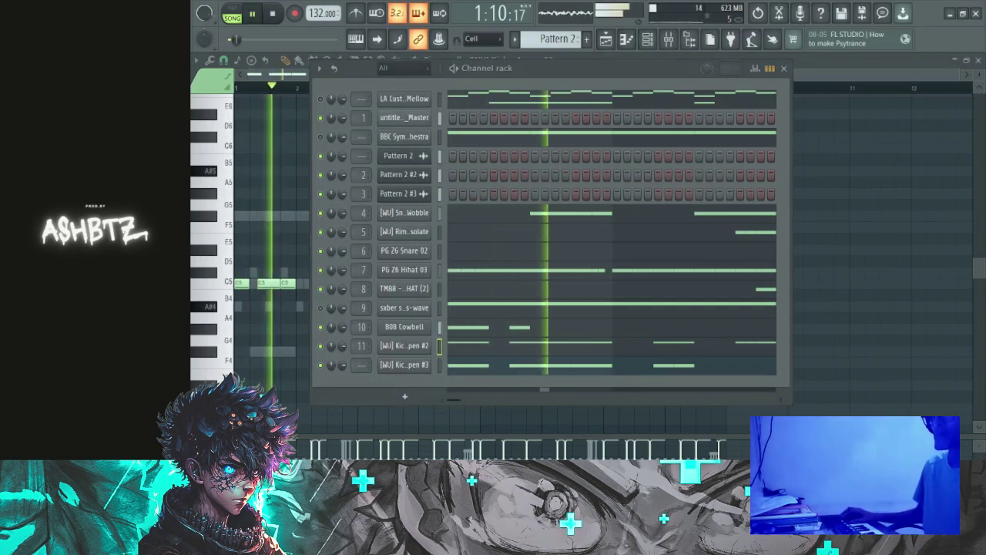
{"action": "key", "text": "space"}
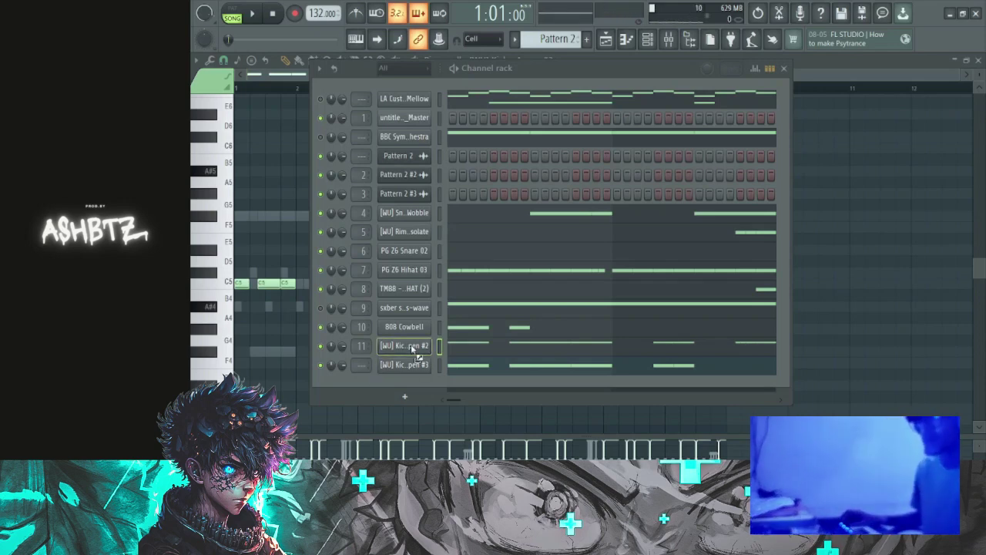
{"action": "left_click_drag", "start_coordinate": [412, 348], "coordinate": [413, 348]}
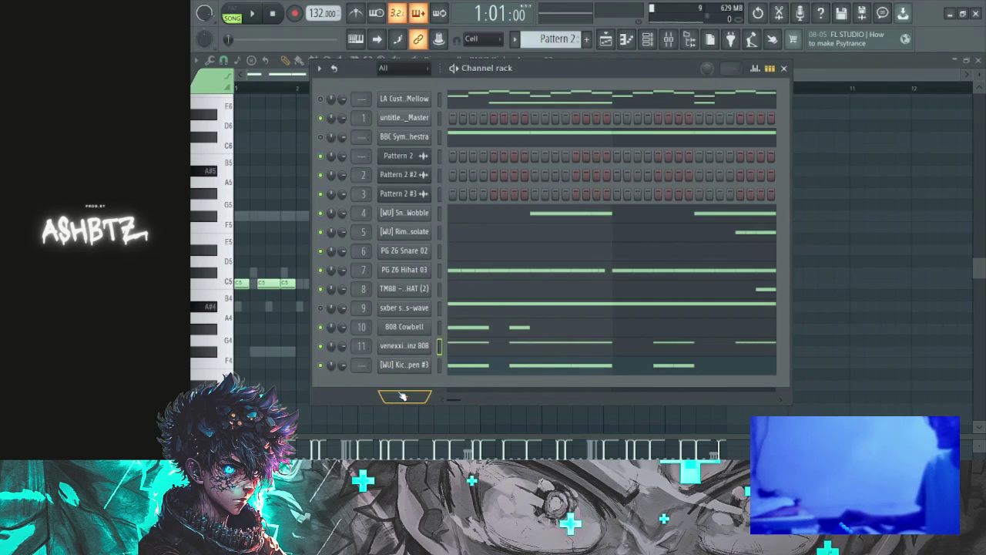
{"action": "key", "text": "space"}
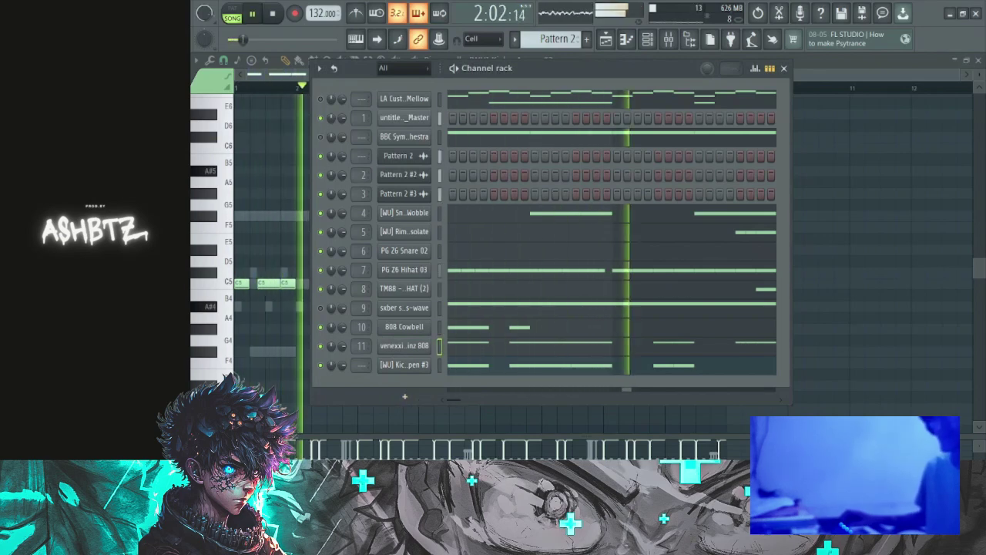
{"action": "key", "text": "space"}
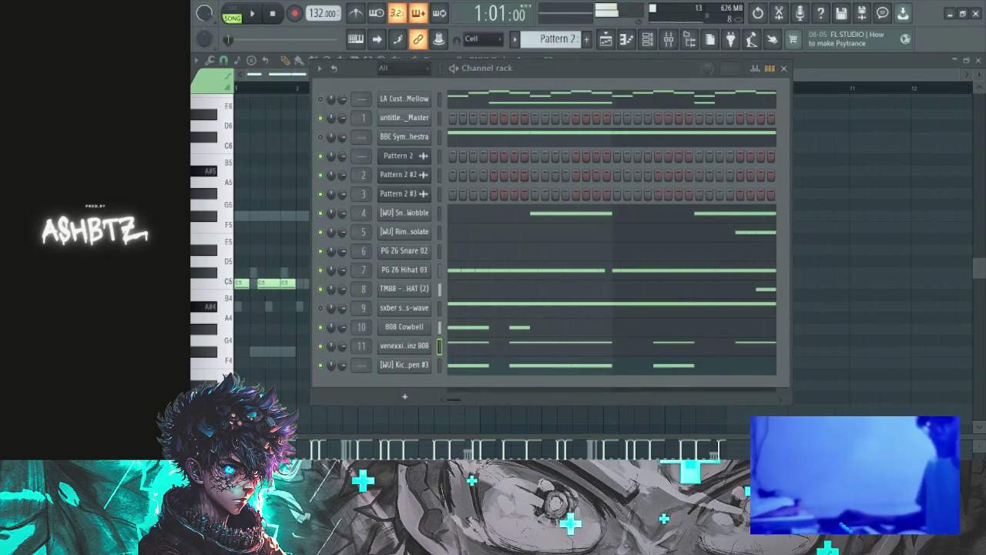
- Listen to the whole beat and check the 808 Cowbell's sampler settings and the kick's notes in the piano roll
{"action": "key", "text": "space"}
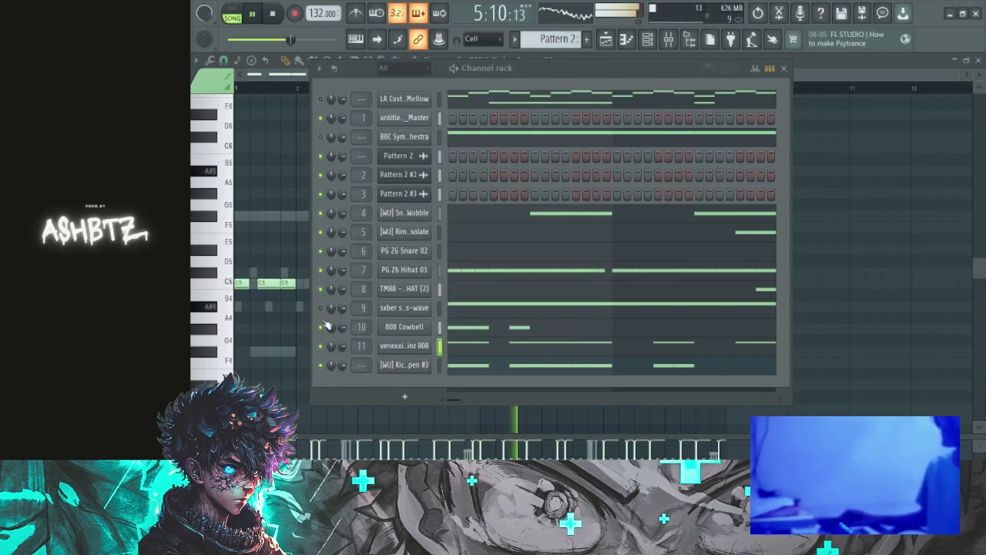
{"action": "left_click", "coordinate": [406, 326]}
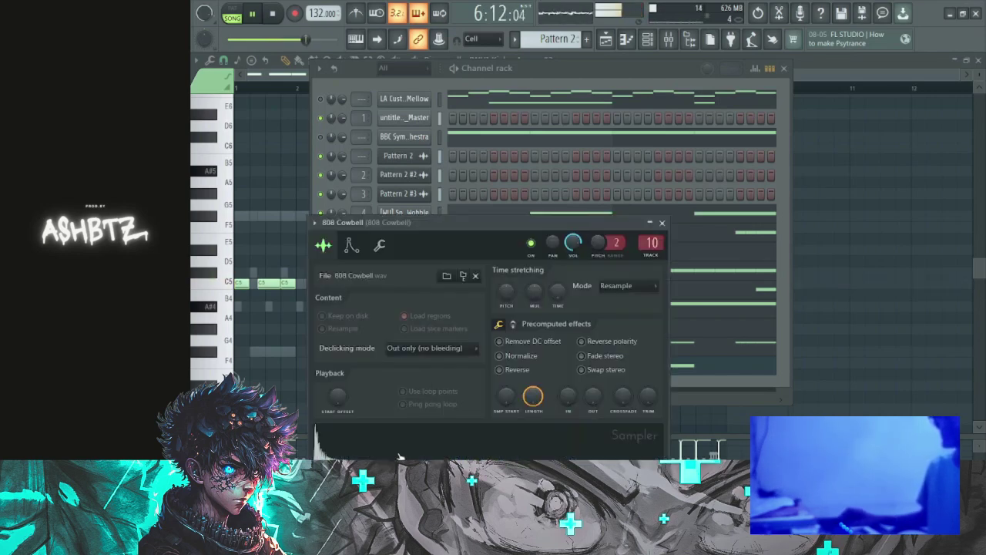
{"action": "key", "text": "Escape"}
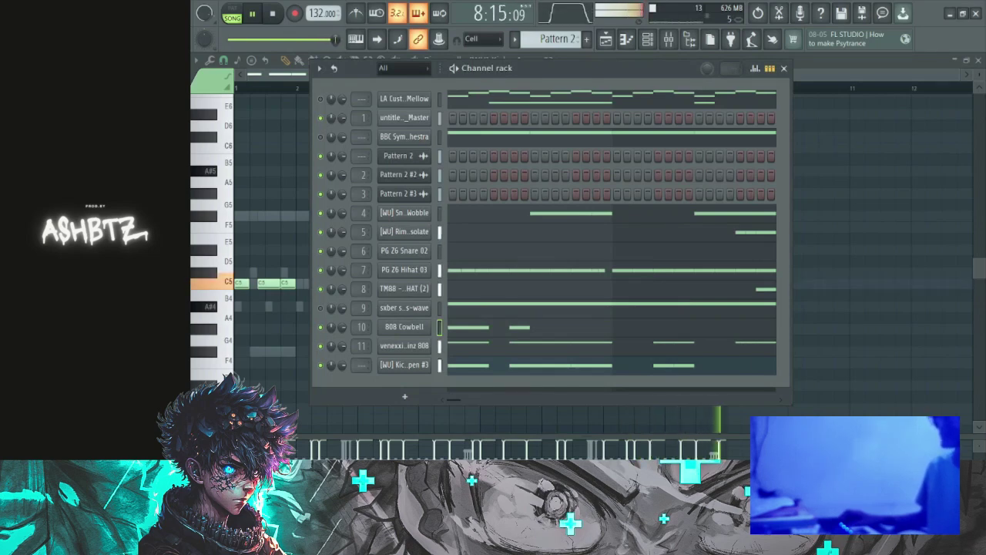
{"action": "key", "text": "space"}
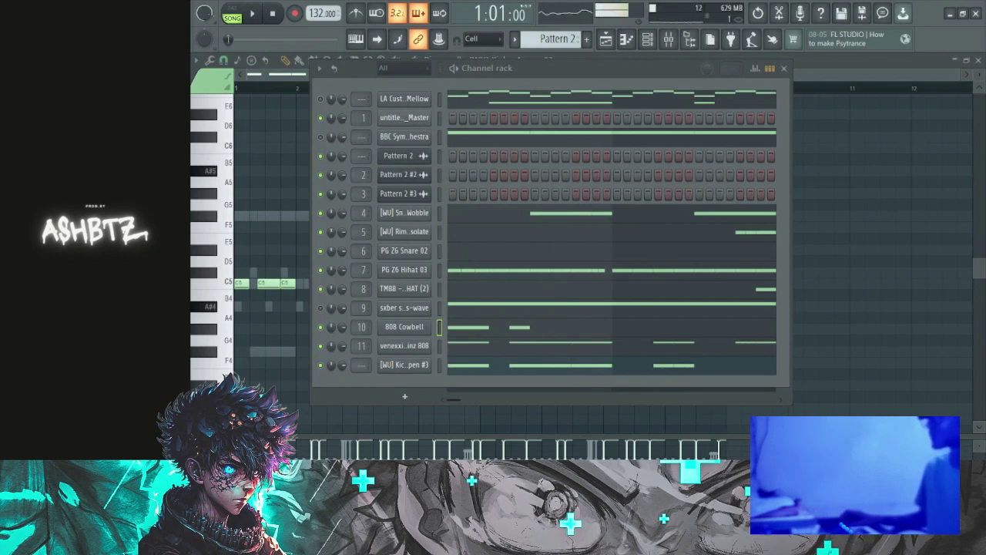
{"action": "key", "text": "space"}
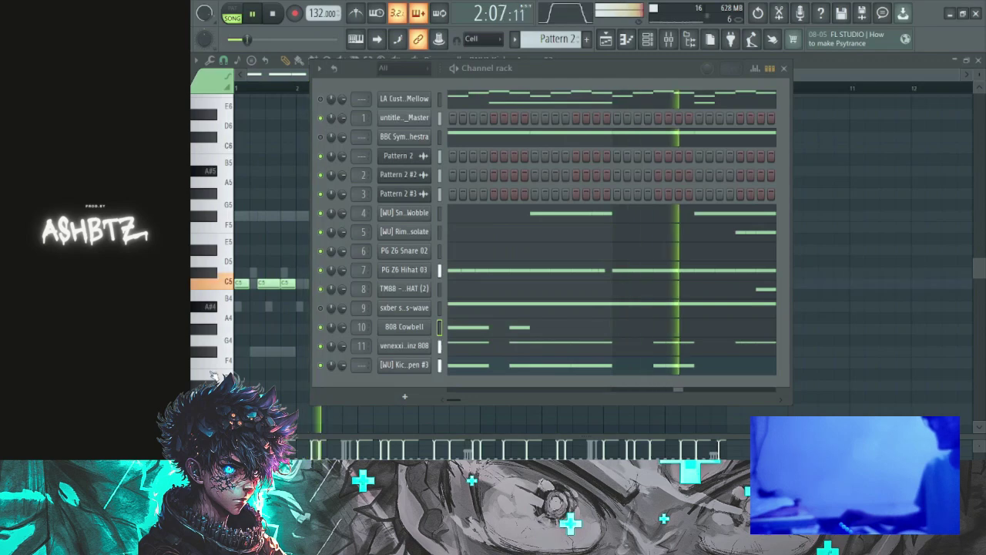
{"action": "key", "text": "space"}
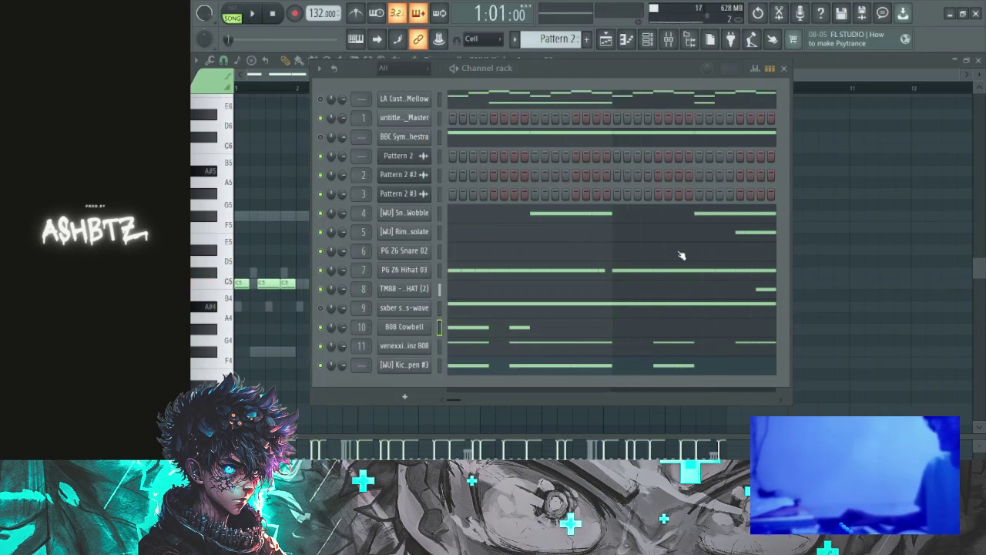
{"action": "key", "text": "space"}
{"action": "key", "text": "F6"}
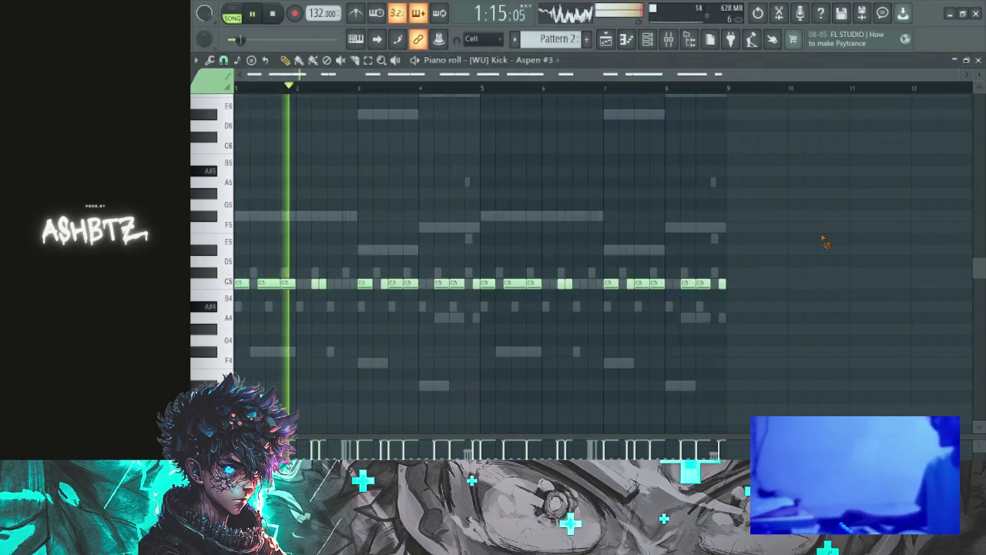
{"action": "key", "text": "F6"}
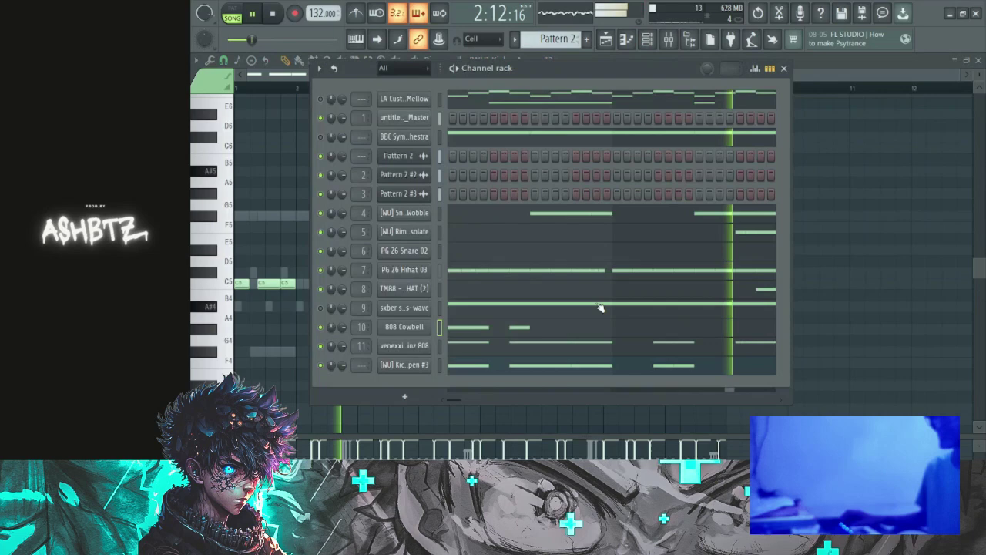
- Route the Aspen kick channel to mixer track 12 and move the synth bass track past the cowbell to track 10
{"action": "left_click", "coordinate": [440, 365]}
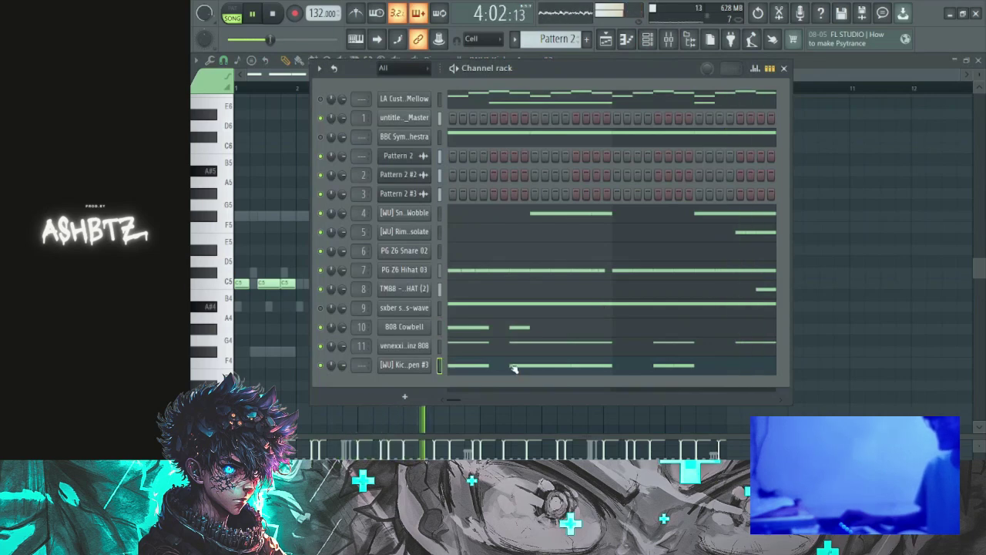
{"action": "key", "text": "F9"}
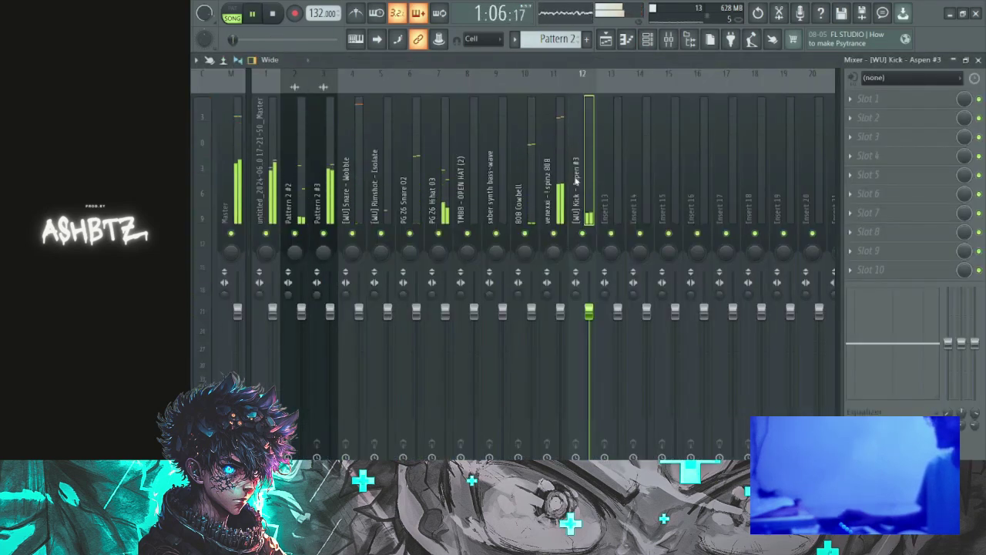
{"action": "left_click", "coordinate": [555, 214]}
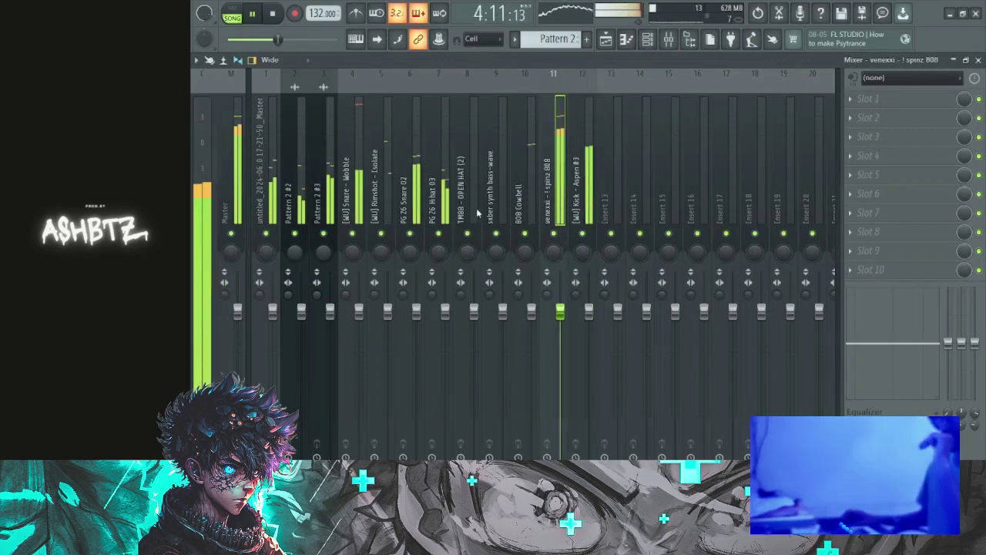
{"action": "left_click", "coordinate": [495, 206]}
{"action": "key", "text": "alt+Right"}
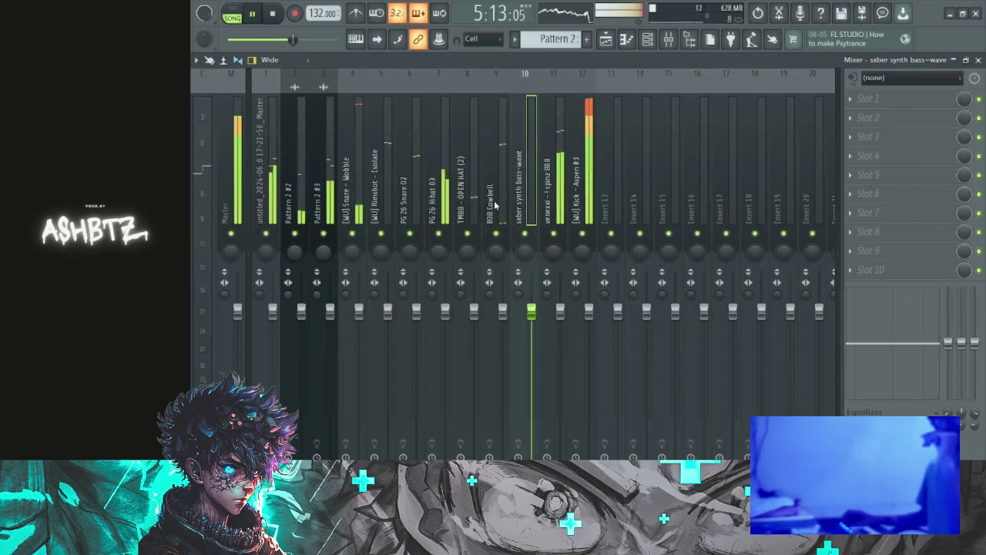
- Color the synth bass, 808 and kick mixer tracks 10 to 12 red
{"action": "left_click_drag", "start_coordinate": [520, 158], "coordinate": [560, 155]}
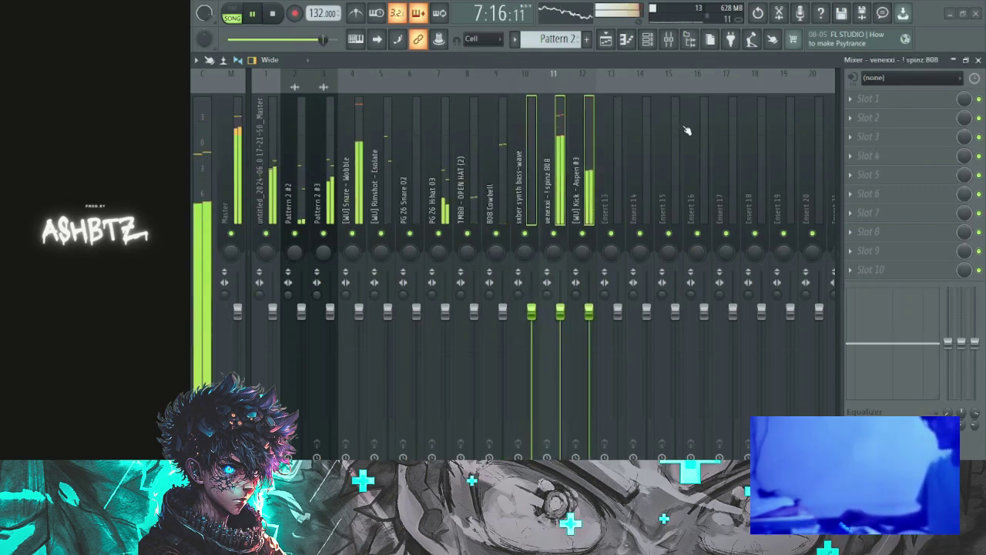
{"action": "left_click", "coordinate": [808, 396]}
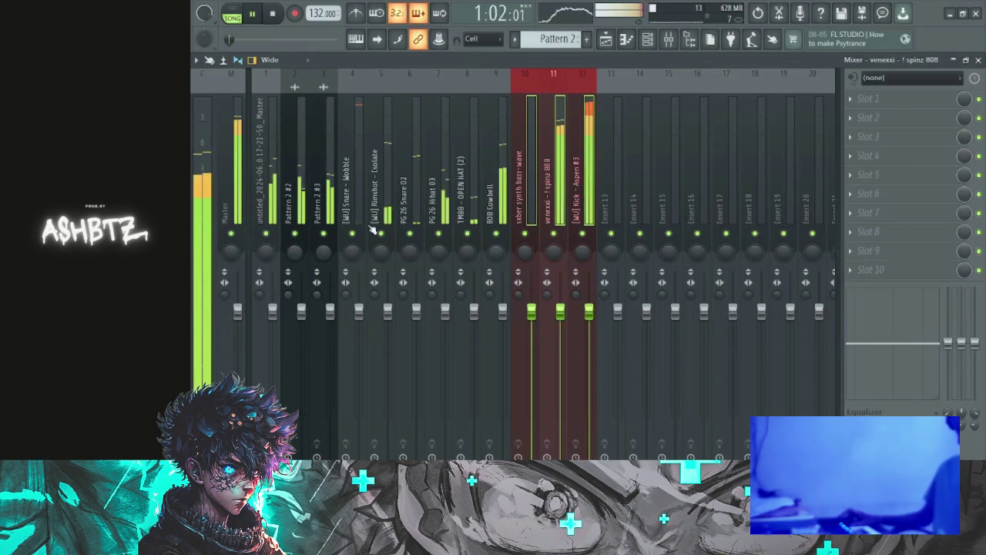
- Color the drum mixer tracks 4 to 9, from snare to cowbell, teal and mixer tracks 1 to 3 purple
{"action": "left_click_drag", "start_coordinate": [347, 193], "coordinate": [493, 192]}
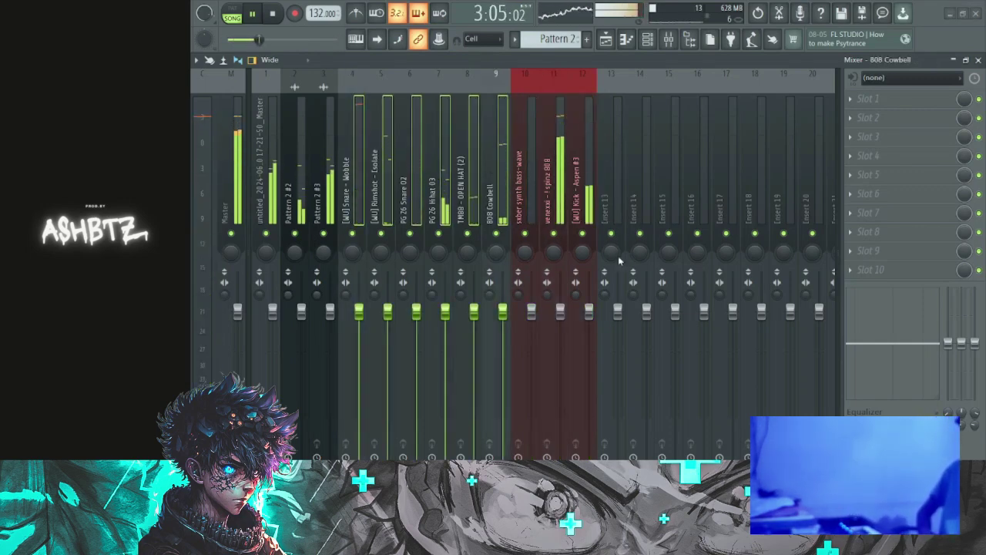
{"action": "left_click", "coordinate": [715, 378]}
{"action": "left_click", "coordinate": [267, 202]}
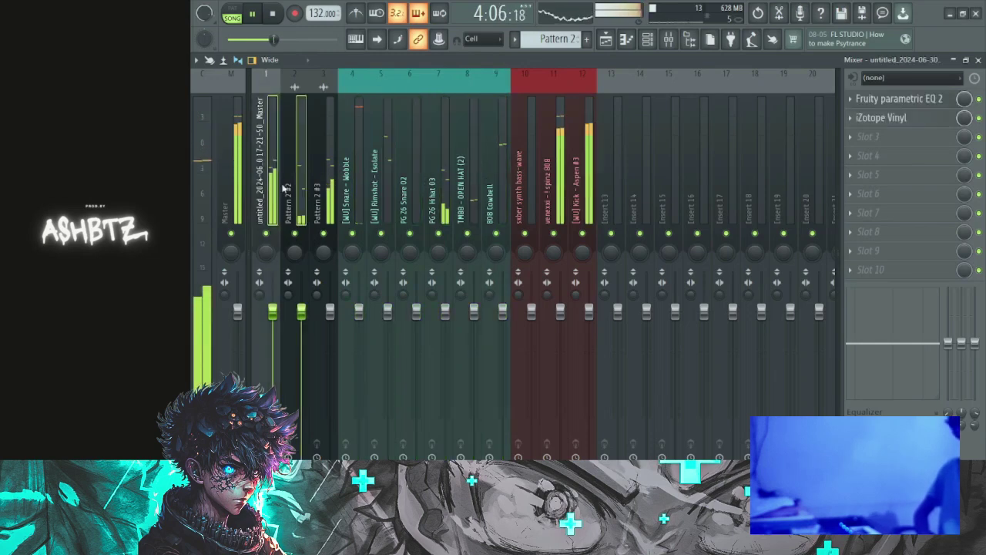
{"action": "left_click", "coordinate": [322, 169]}
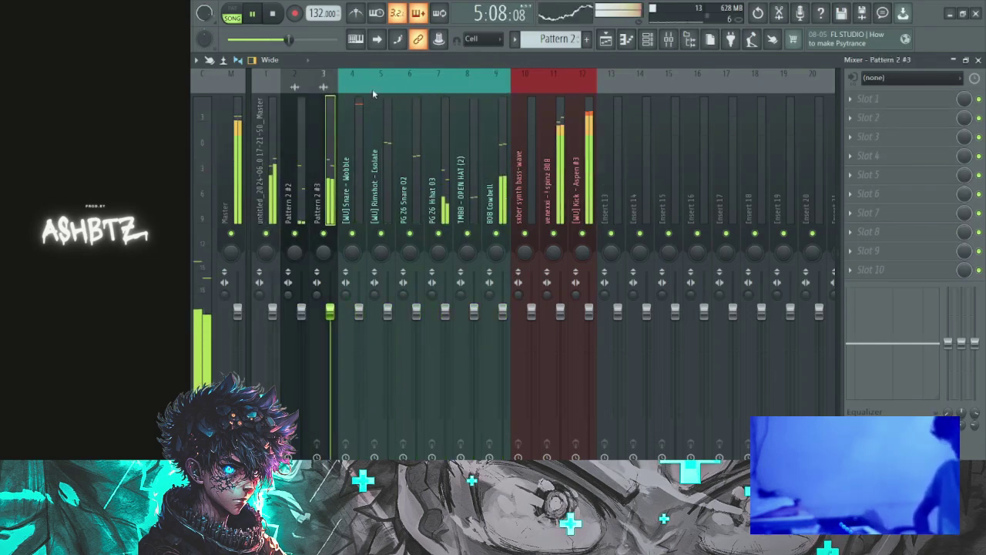
{"action": "left_click_drag", "start_coordinate": [269, 140], "coordinate": [323, 138]}
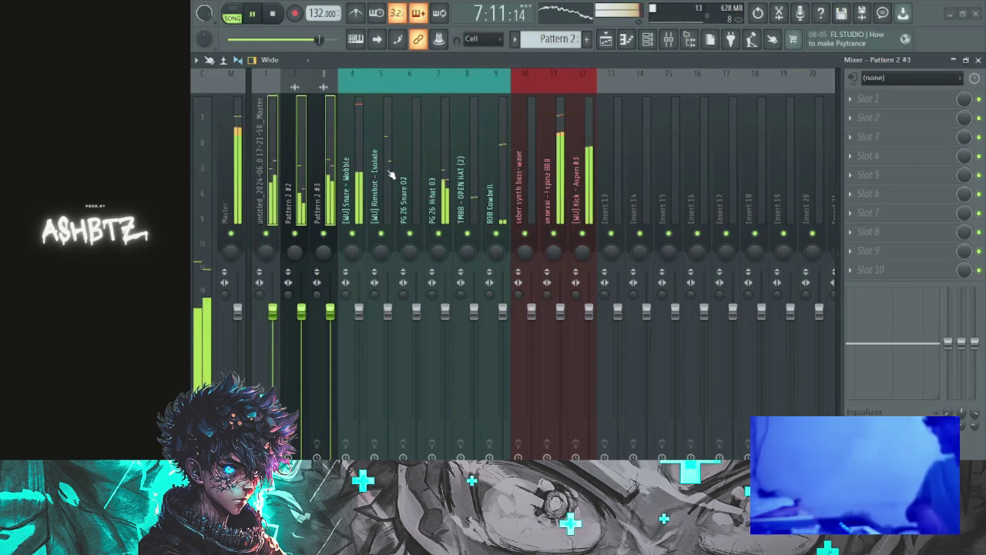
{"action": "left_click", "coordinate": [587, 368]}
- Remove the Edison effect from the Master mixer track, keeping the Fruity soft clipper
{"action": "left_click", "coordinate": [415, 187]}
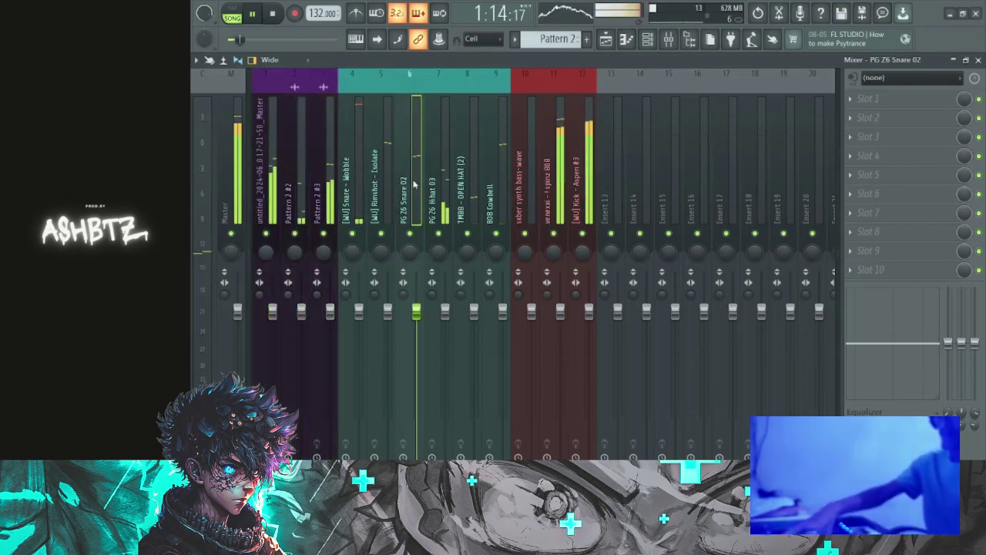
{"action": "left_click", "coordinate": [222, 178]}
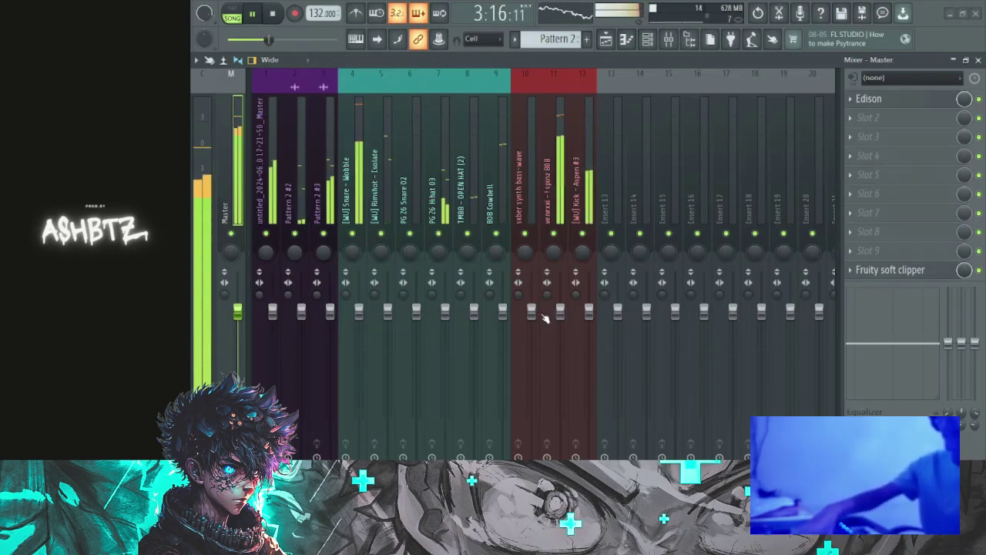
{"action": "left_click", "coordinate": [546, 318]}
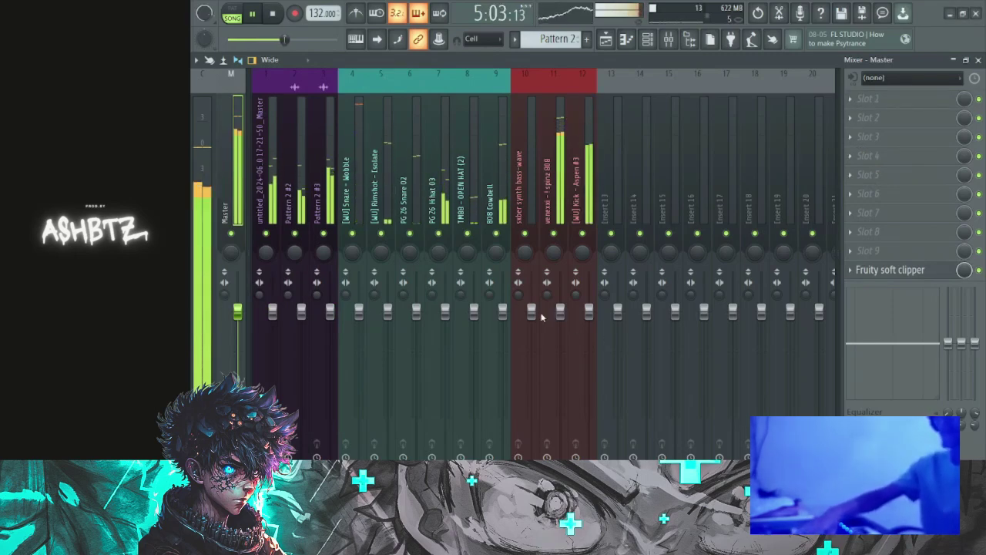